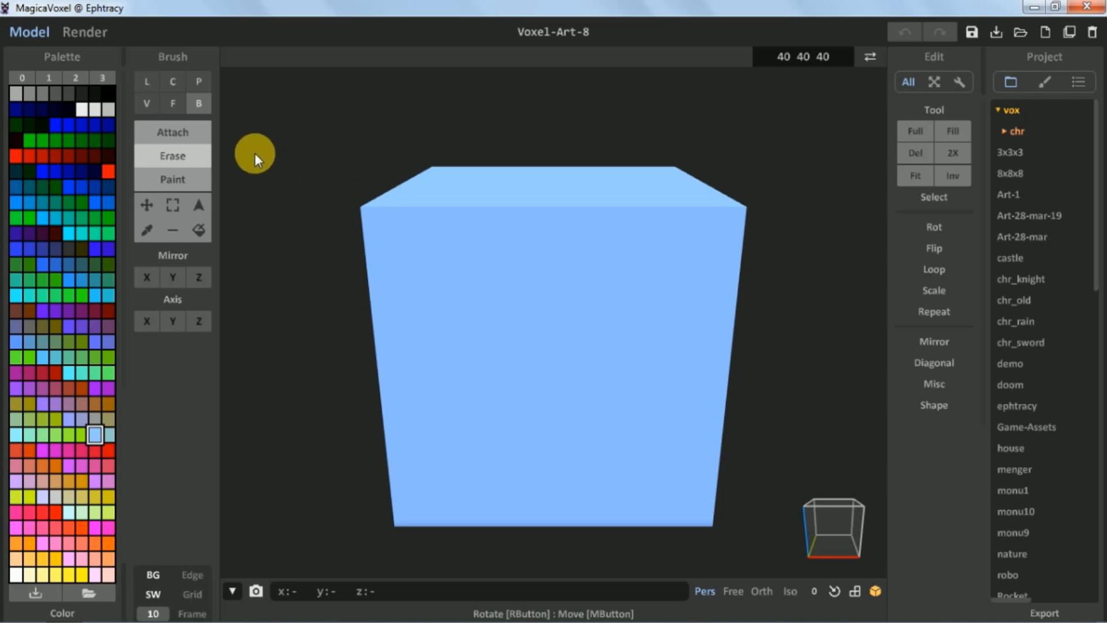
- Erase the default cube with the Face brush and resize the model to 100 40 100
left_click(174, 103)
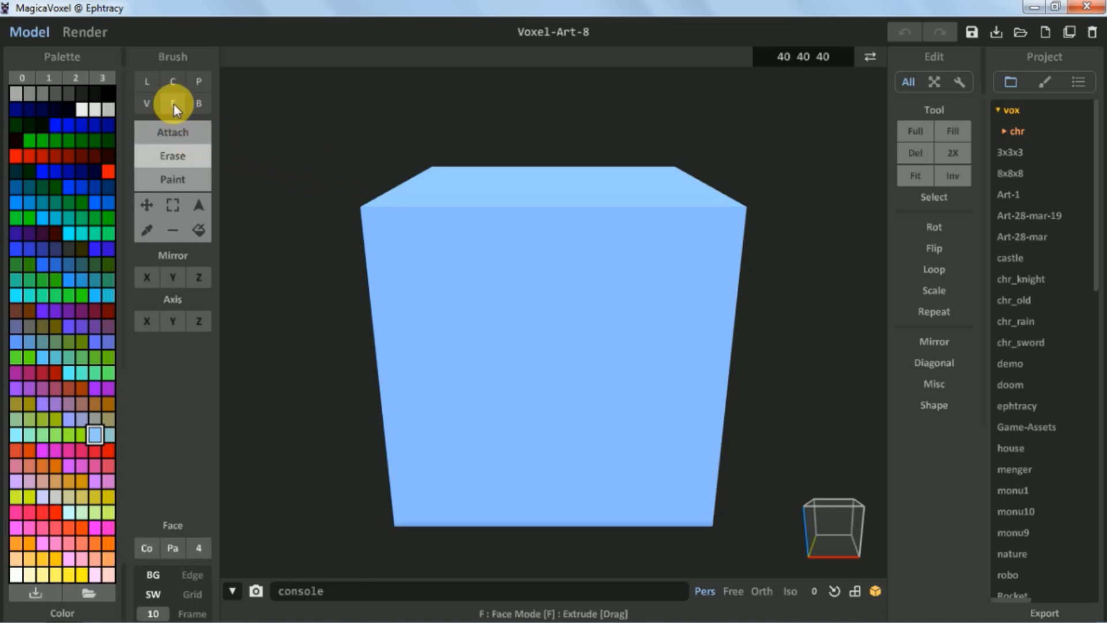
left_click_drag(563, 179, 581, 452)
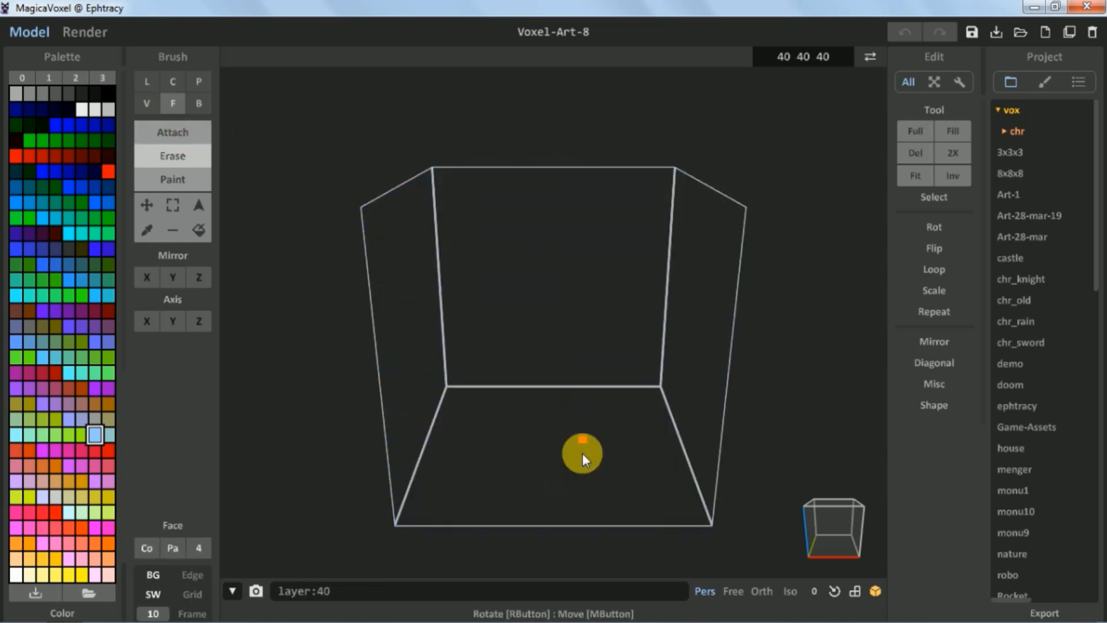
left_click(836, 63)
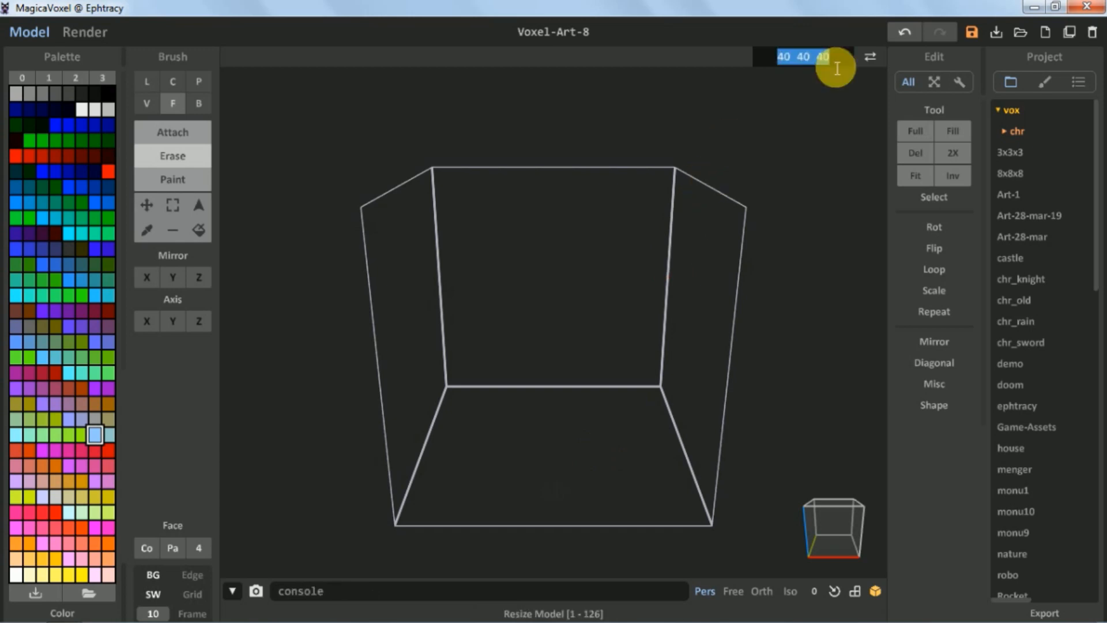
type("100 ")
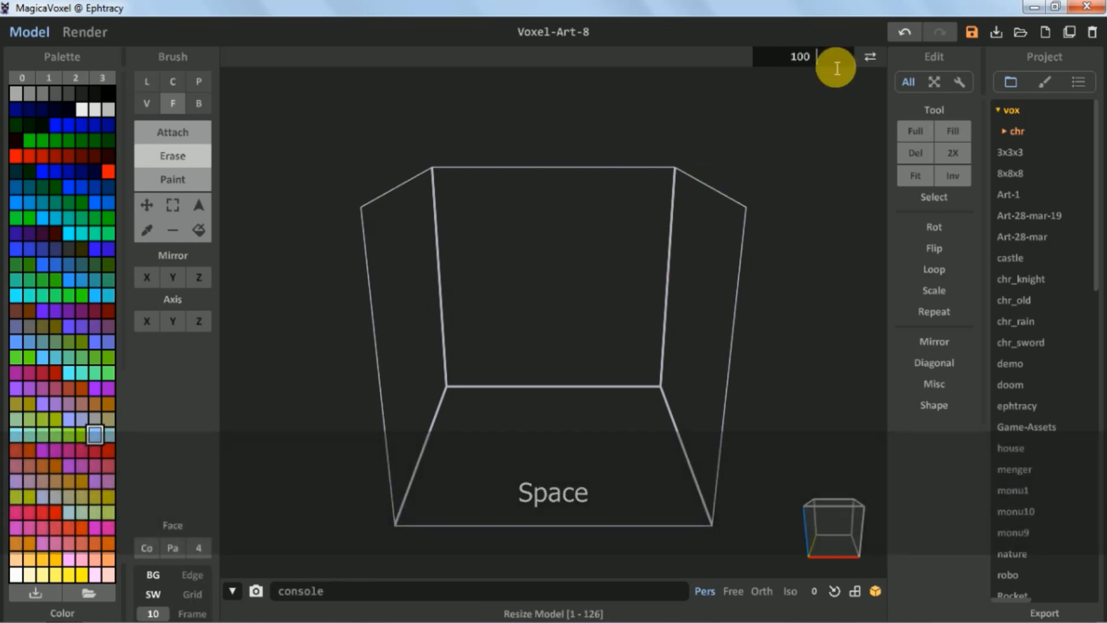
type("40")
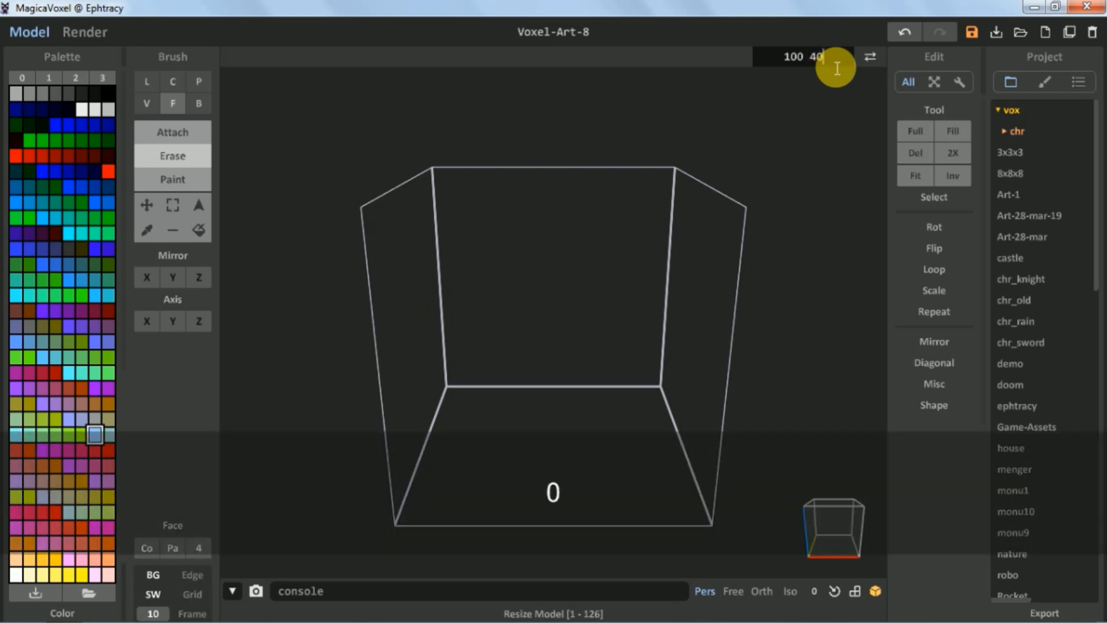
type(" 100")
key("Return")
scroll(562, 241, "down", 4)
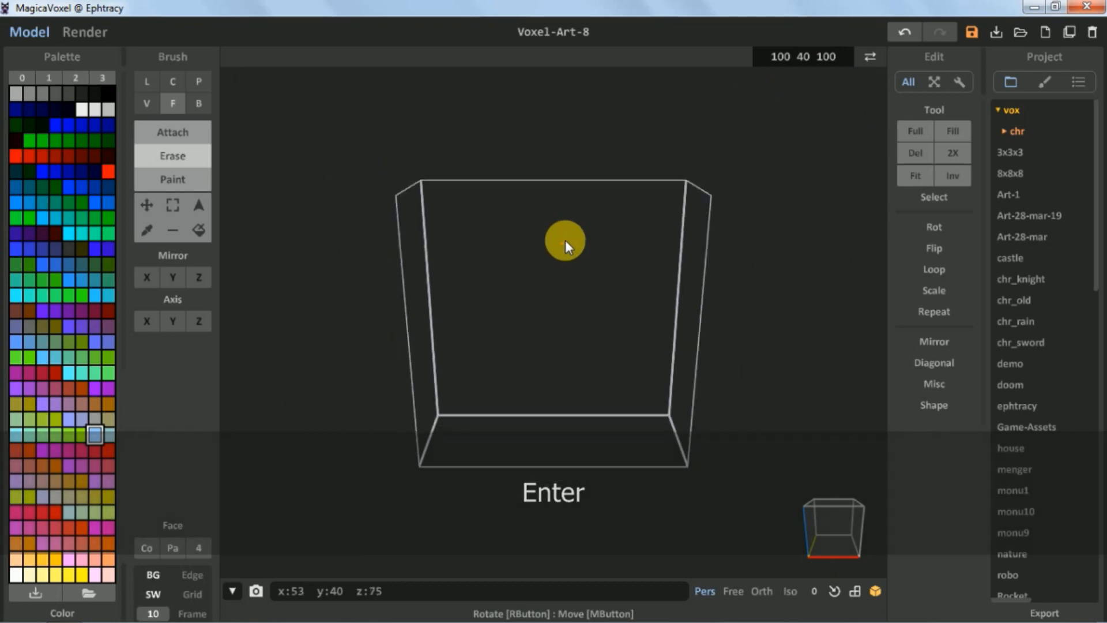
right_click_drag(565, 240, 601, 257)
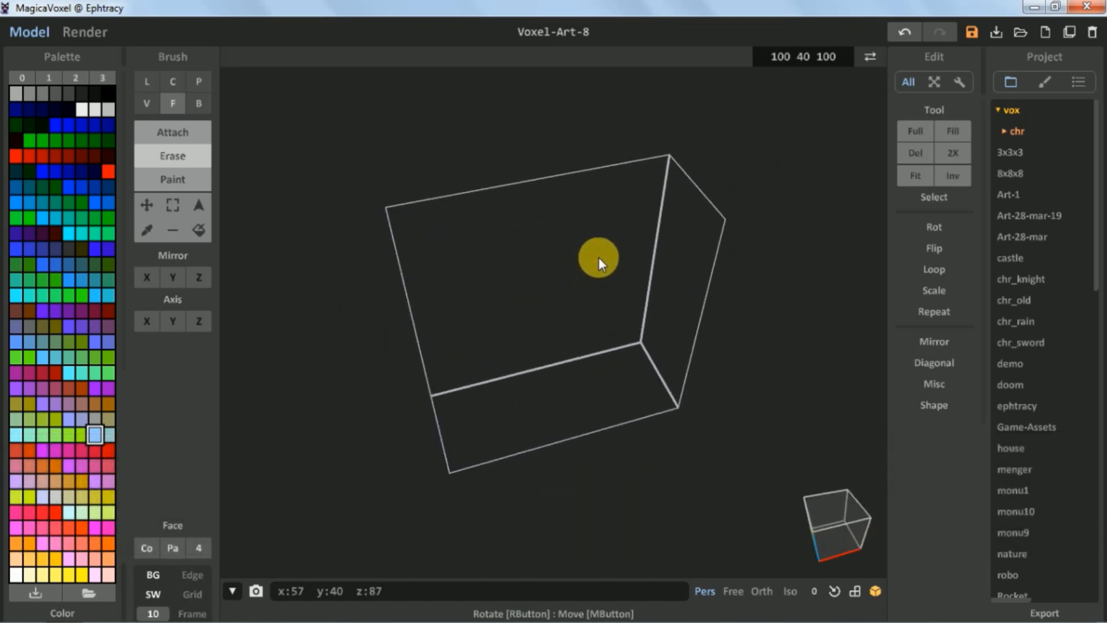
- Load empty palette 3 and set the selected slot's colour to 235 235 235
left_click(99, 76)
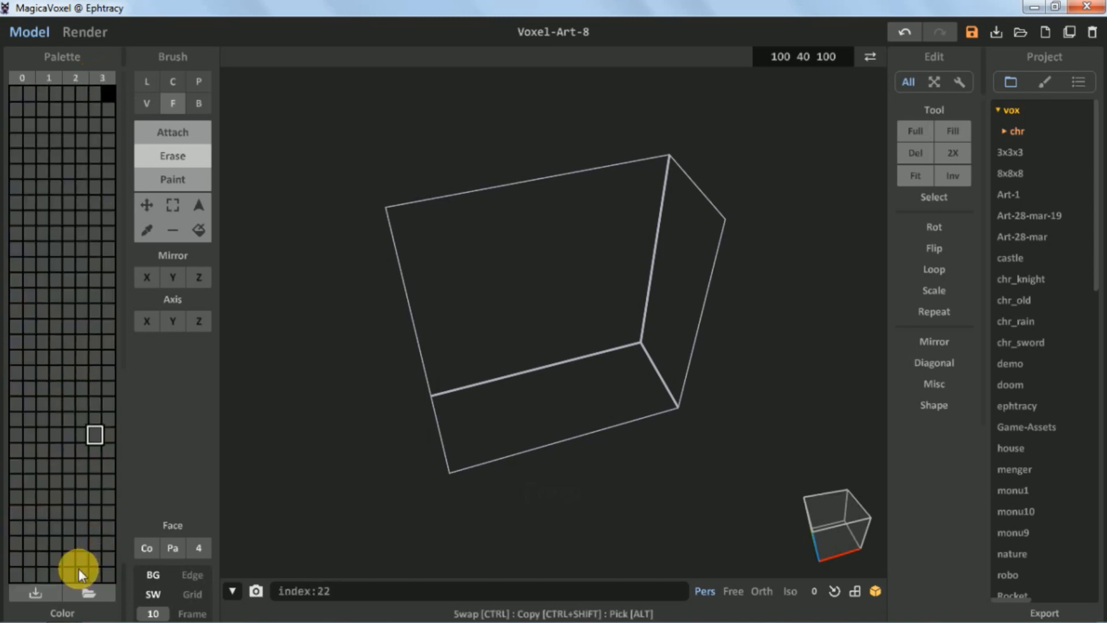
left_click(76, 613)
left_click_drag(64, 588, 113, 591)
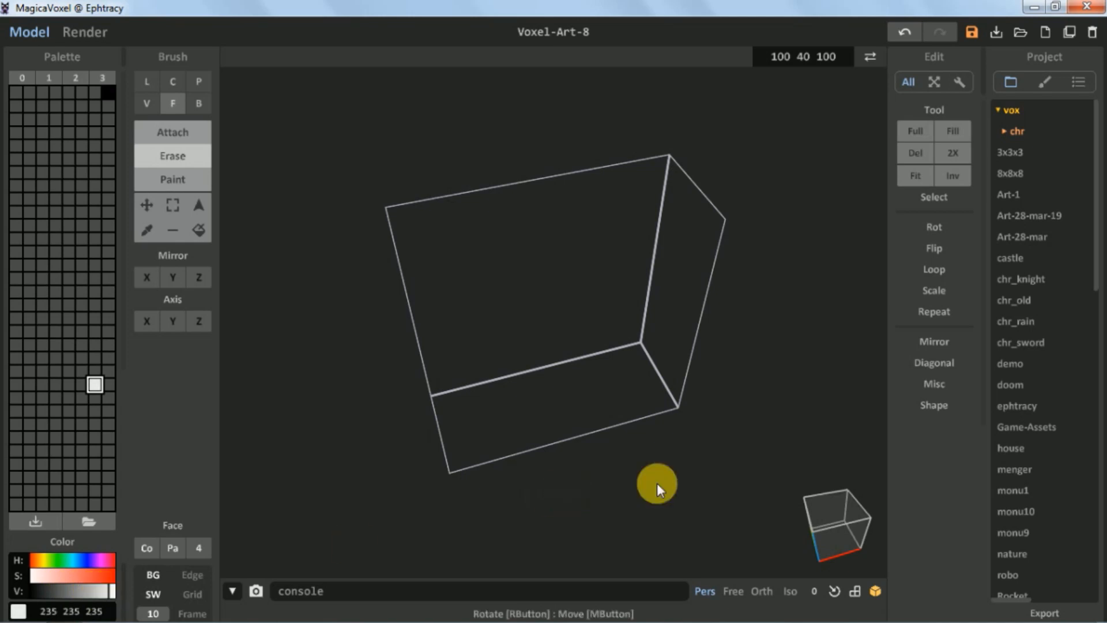
- Switch to the orthogonal camera and show the empty model volume from the front
left_click(762, 591)
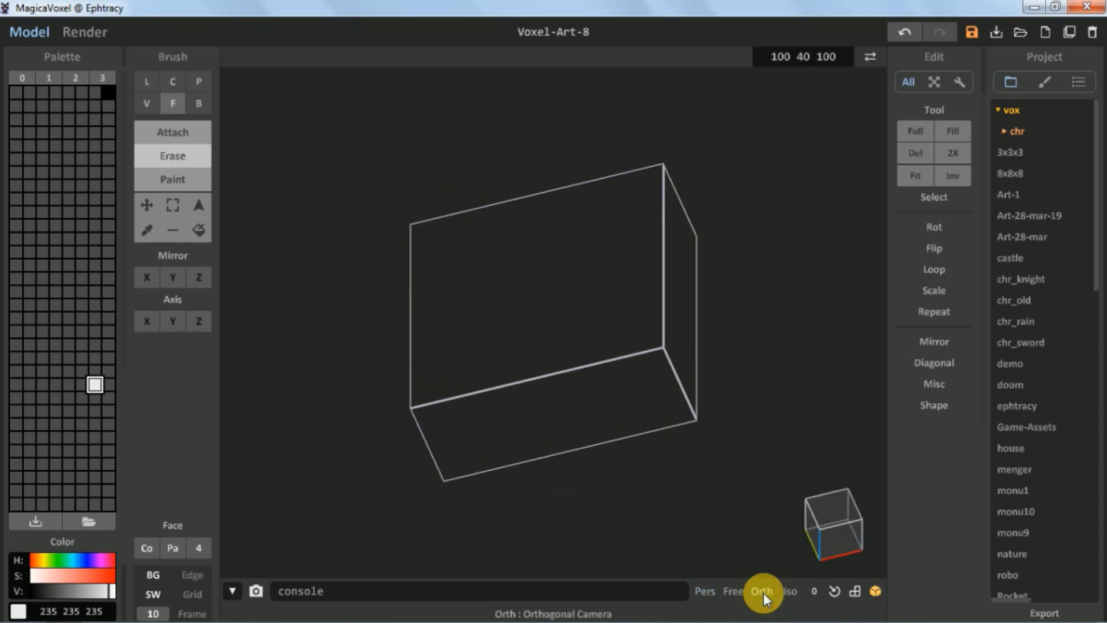
left_click(834, 540)
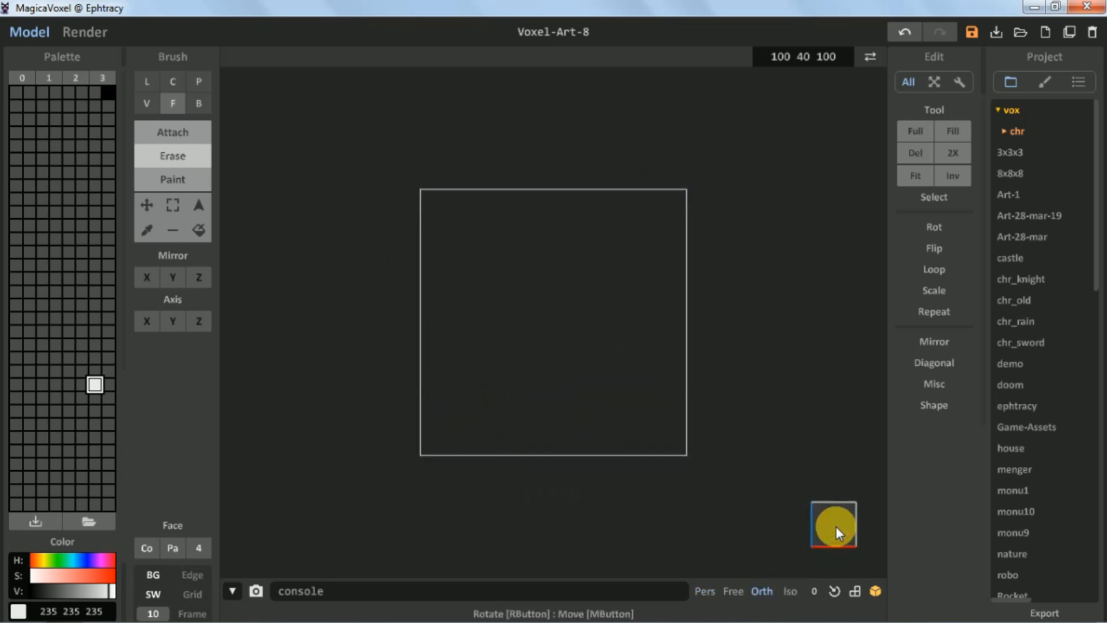
scroll(554, 396, "up", 4)
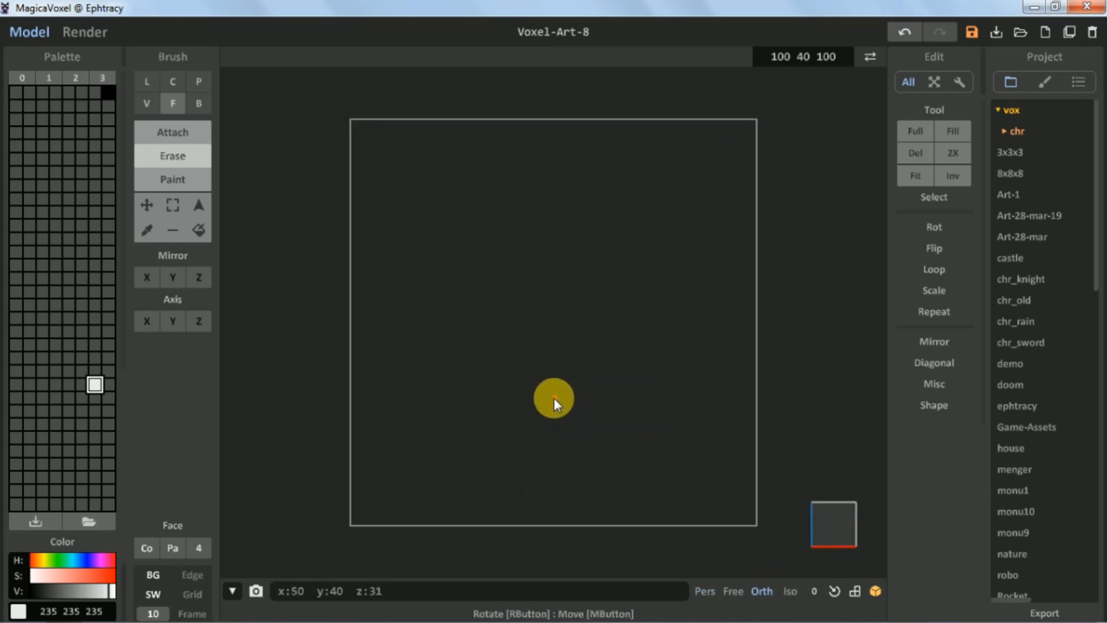
scroll(551, 396, "up", 1)
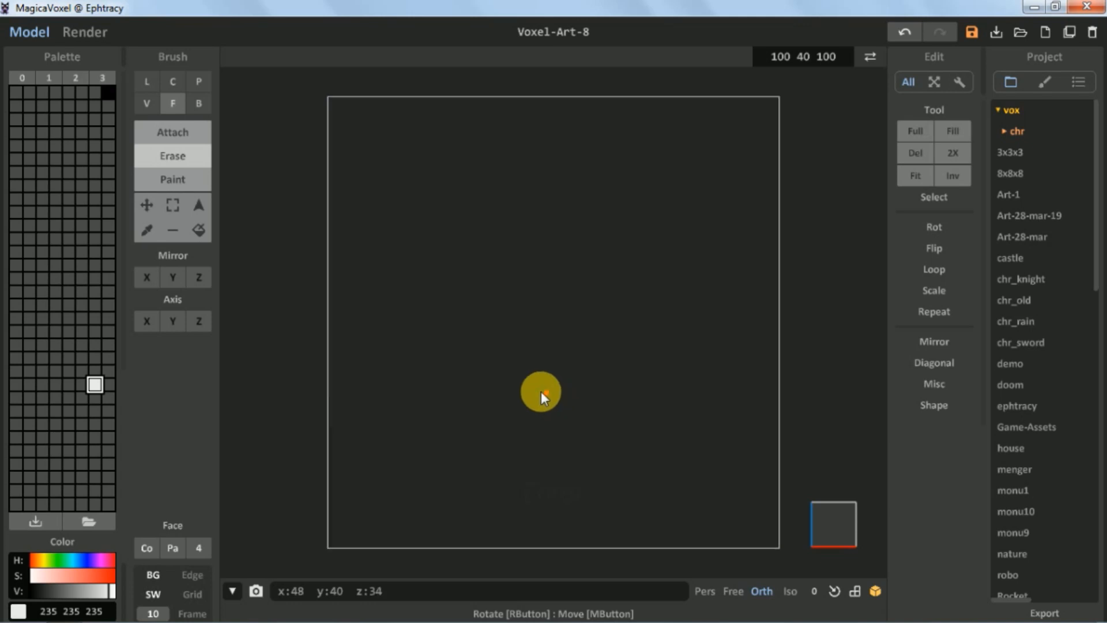
- With the Line brush in Attach mode, draw the shape's curved upper edge from about x 1, z 54 to the volume's right edge
left_click(146, 103)
left_click(142, 79)
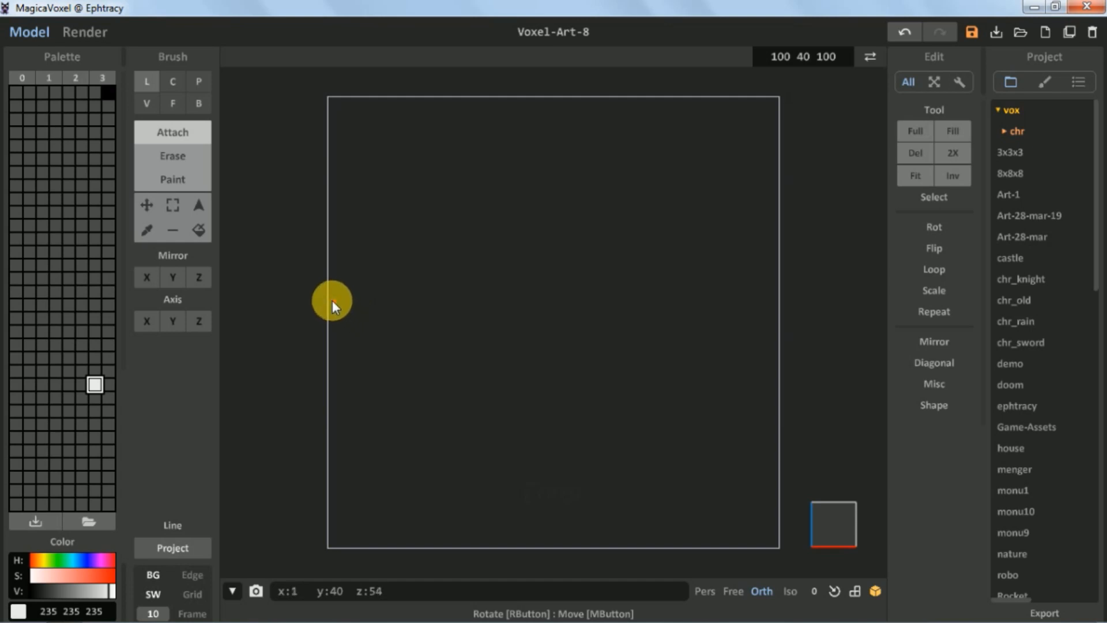
left_click_drag(331, 296, 635, 352)
scroll(398, 339, "up", 2)
mouse_move(697, 323)
left_mouse_down()
mouse_move(726, 250)
mouse_move(826, 261)
left_mouse_up()
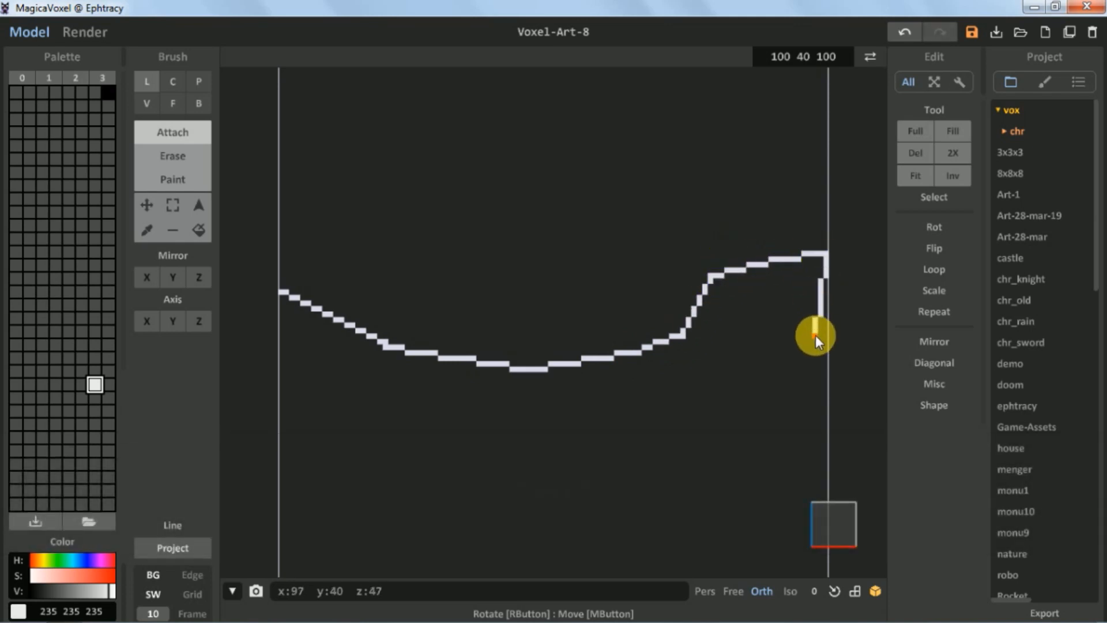
- Draw the right side of the outline from its upper right tip down to about x 84, z 33
mouse_move(816, 334)
left_mouse_down()
mouse_move(804, 397)
mouse_move(804, 340)
mouse_move(750, 414)
mouse_move(763, 427)
left_mouse_up()
key("space")
key("ctrl+z")
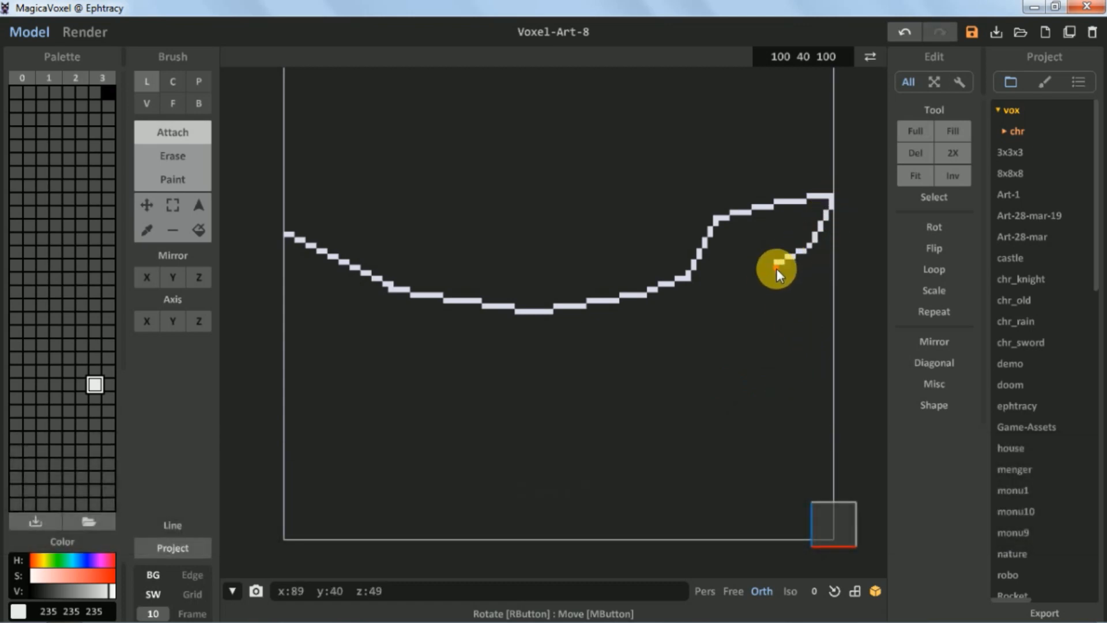
left_click_drag(776, 268, 746, 355)
left_click_drag(701, 418, 720, 426)
key("ctrl+z")
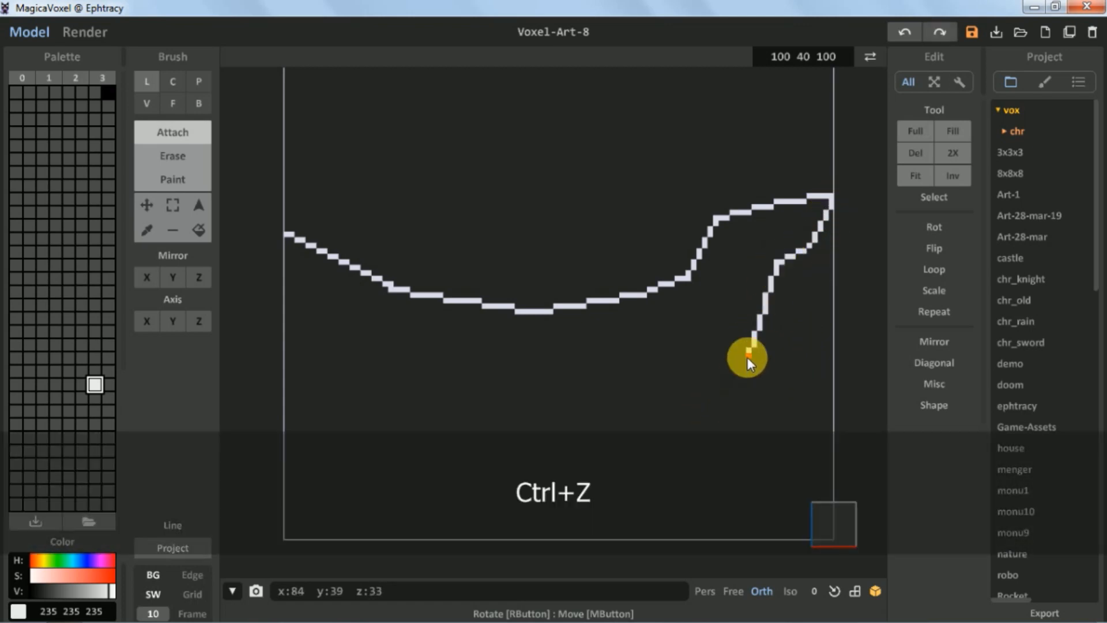
- Close the outline with lines along the bottom and left side, and erase the stray voxel at the lower left corner
mouse_move(748, 358)
left_mouse_down()
mouse_move(731, 422)
mouse_move(531, 441)
mouse_move(684, 441)
mouse_move(466, 435)
mouse_move(580, 451)
mouse_move(365, 411)
left_mouse_up()
left_click_drag(292, 240, 325, 328)
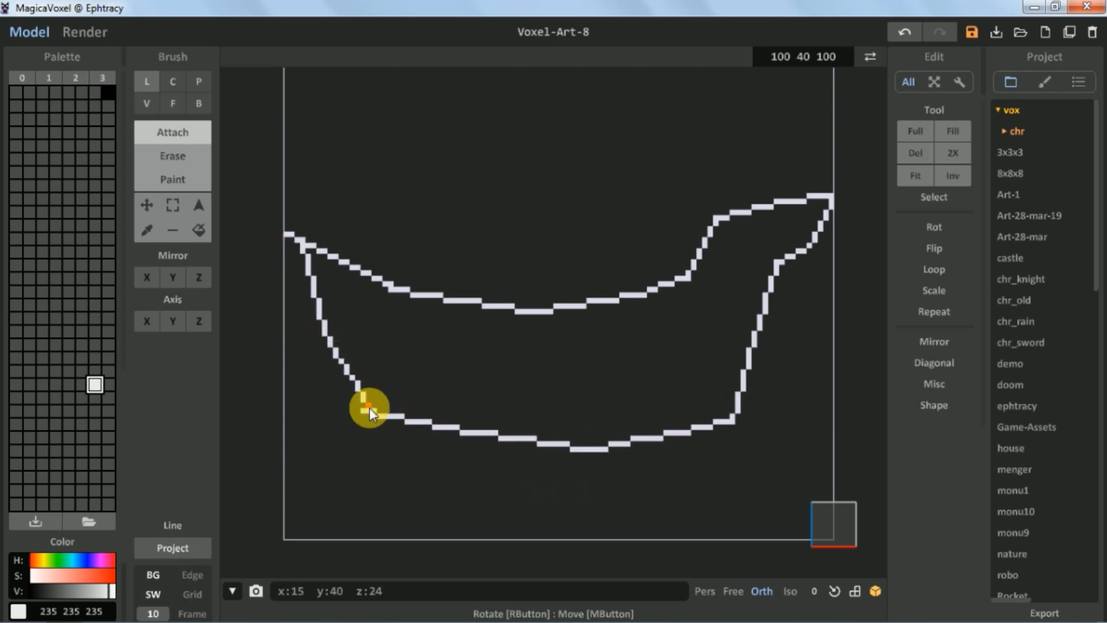
left_click_drag(369, 409, 369, 409)
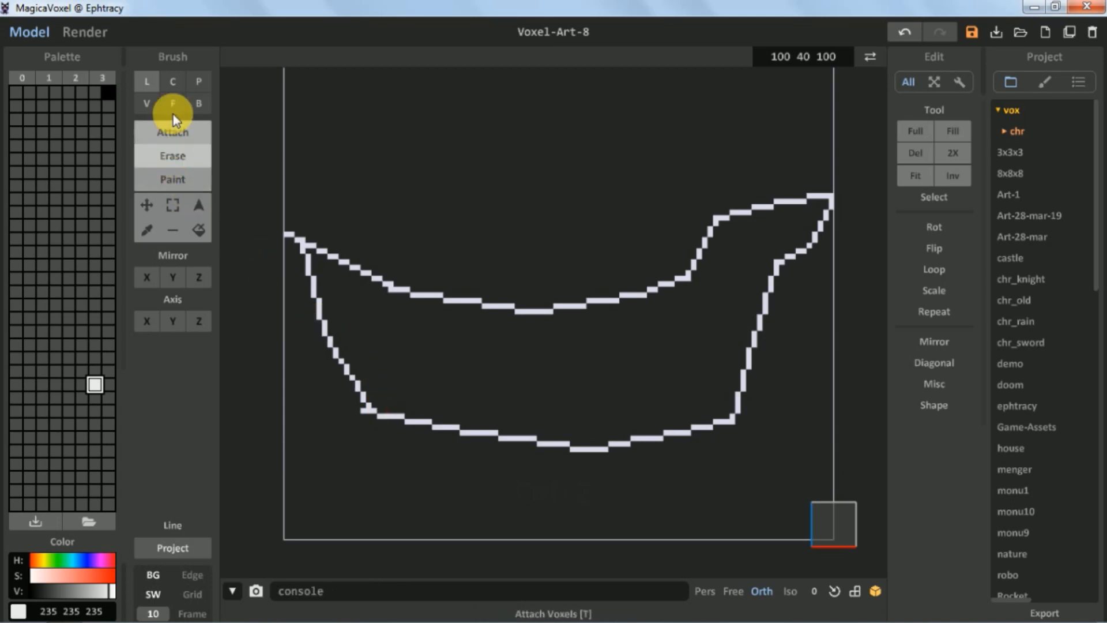
scroll(360, 418, "up", 2)
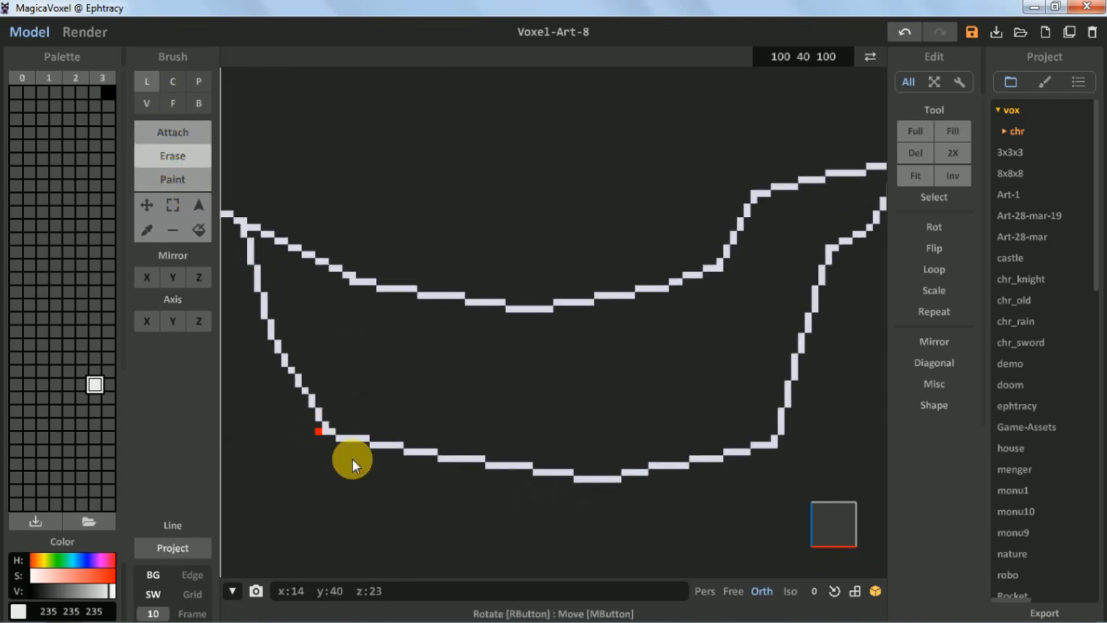
scroll(358, 456, "down", 2)
scroll(404, 381, "down", 2)
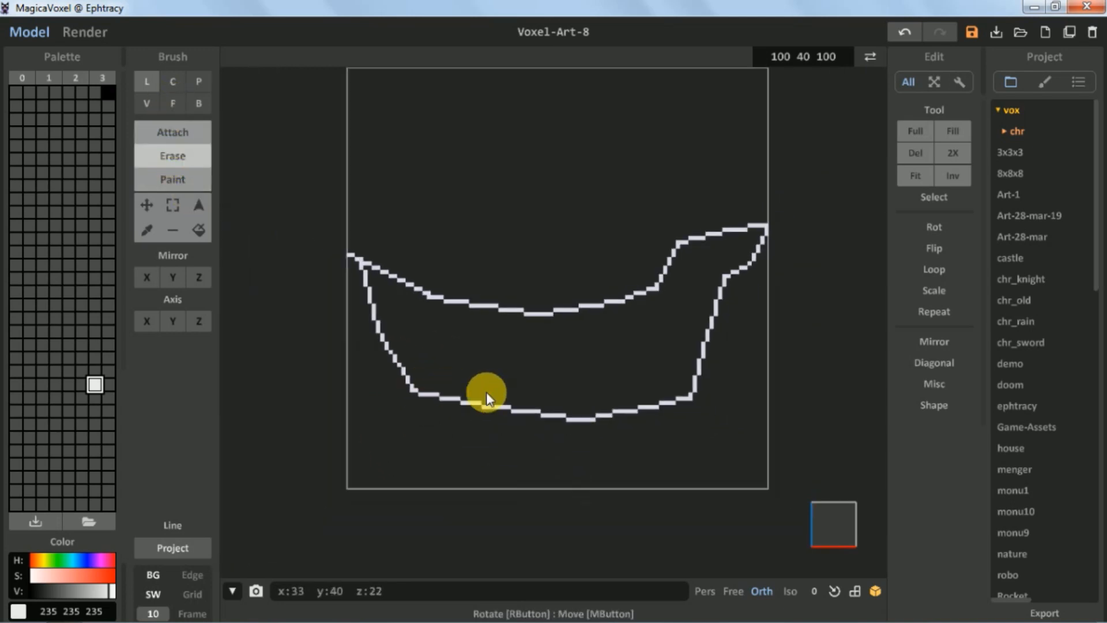
scroll(456, 377, "up", 1)
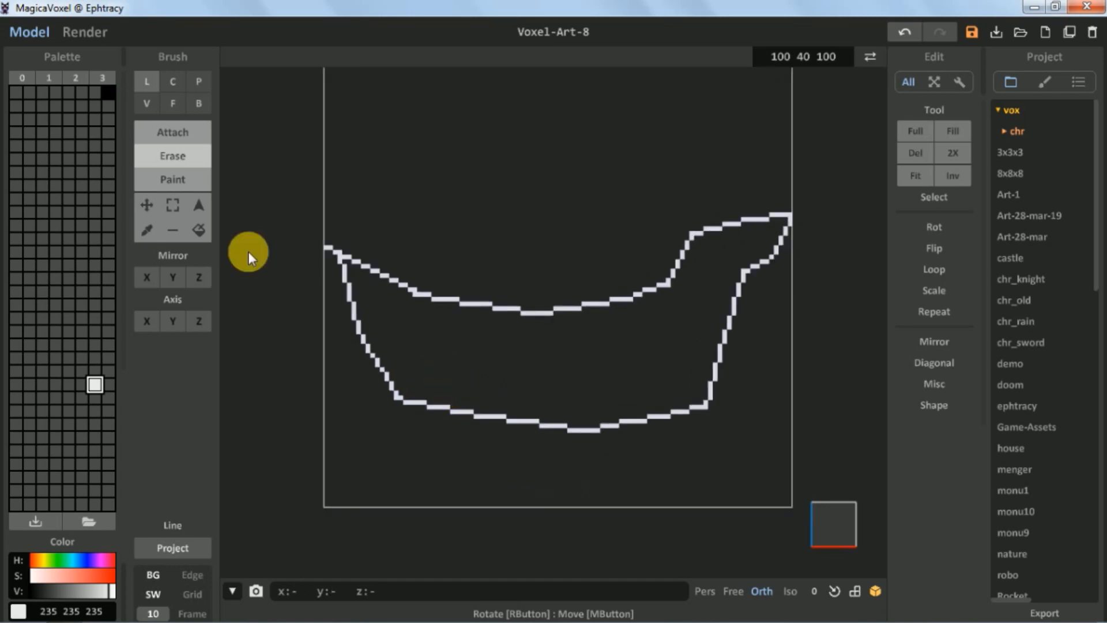
- Fill the inside of the closed outline using the Face brush in Attach mode
left_click(173, 103)
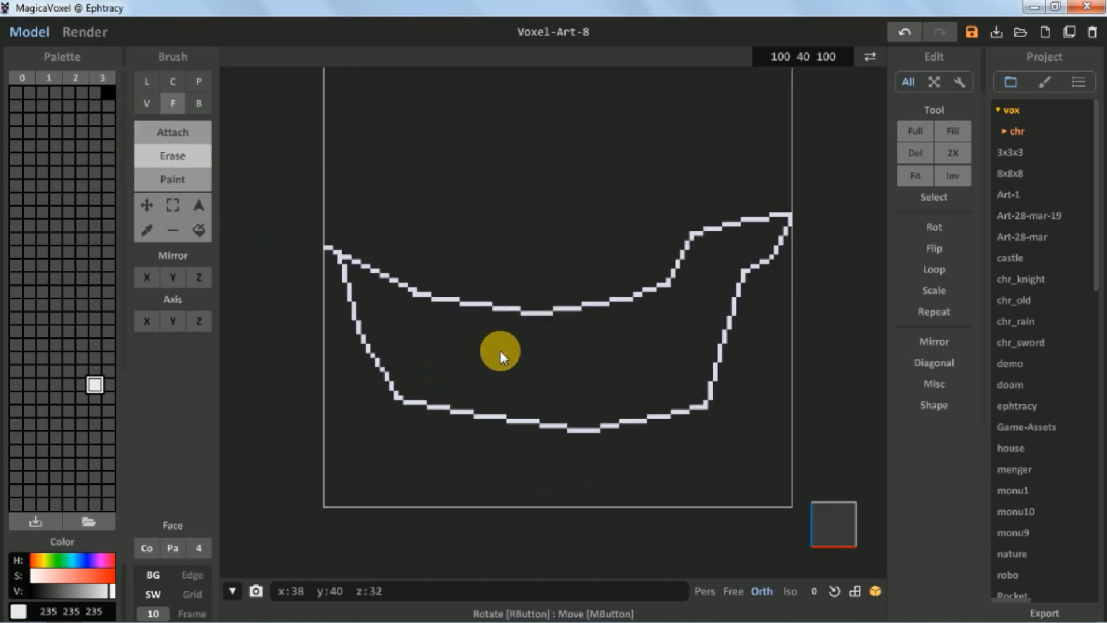
left_click(178, 132)
left_click(528, 382)
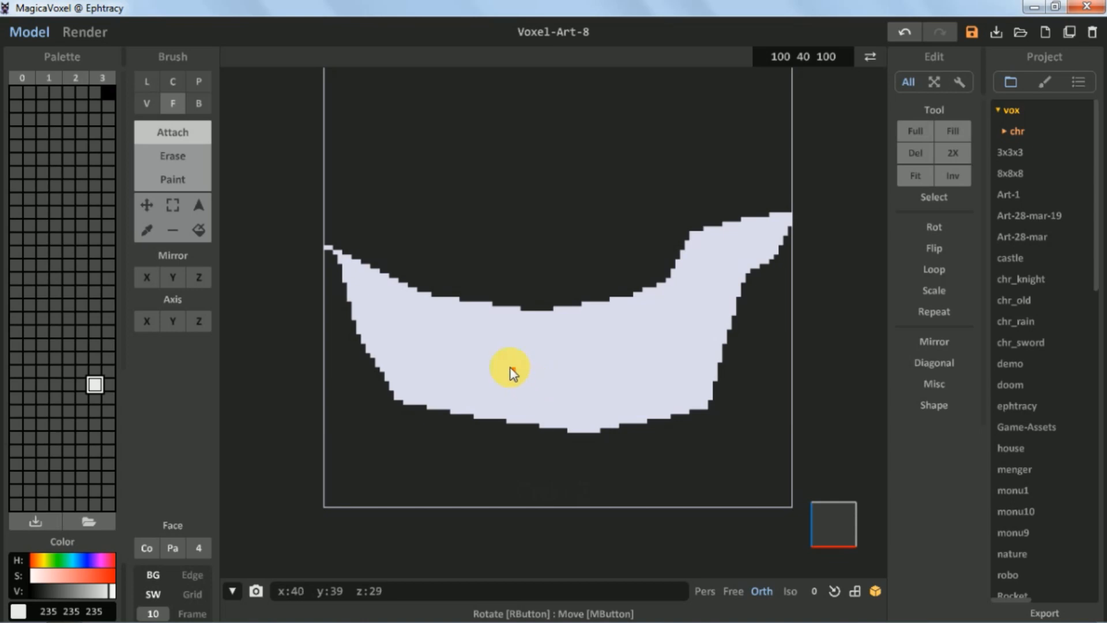
- Thicken the narrow left tip of the shape with a diagonal line of voxels along its underside
mouse_move(501, 361)
right_mouse_down()
mouse_move(566, 383)
mouse_move(502, 362)
right_mouse_up()
scroll(501, 361, "up", 2)
right_click_drag(311, 294, 369, 316)
scroll(369, 316, "down", 1)
left_click(147, 101)
scroll(307, 242, "up", 1)
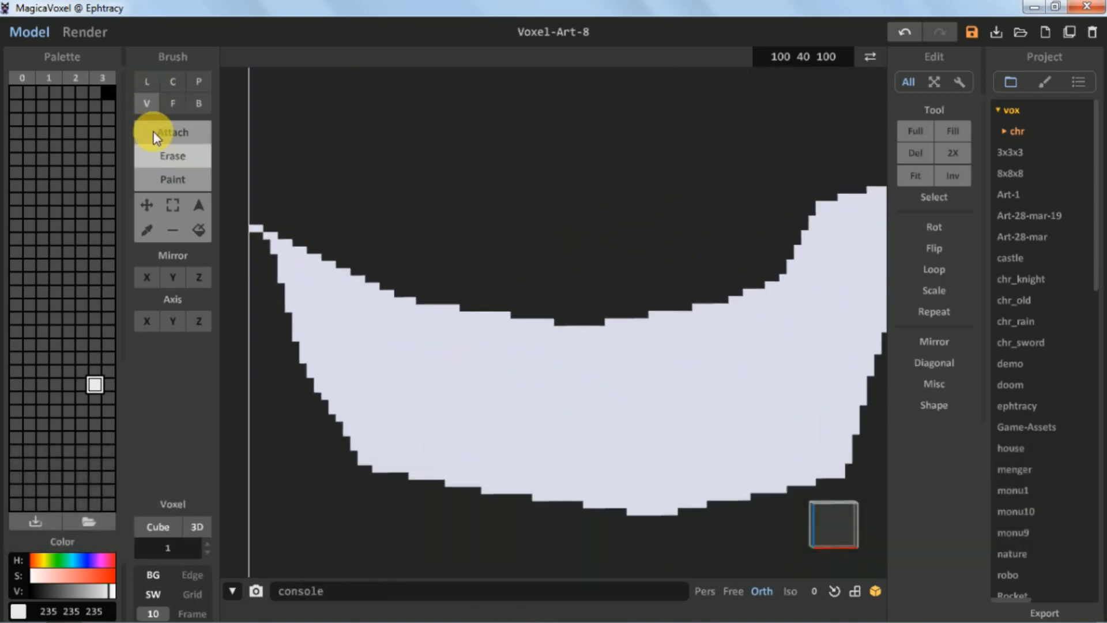
left_click(147, 83)
scroll(248, 233, "up", 1)
right_click_drag(231, 236, 306, 245)
left_click_drag(306, 246, 318, 257)
scroll(323, 257, "down", 3)
right_click_drag(386, 301, 323, 251)
- Smooth the shape's left side by erasing protruding voxels below the tip and at the lower left corner
left_click(173, 156)
scroll(330, 241, "up", 1)
left_click_drag(308, 234, 316, 260)
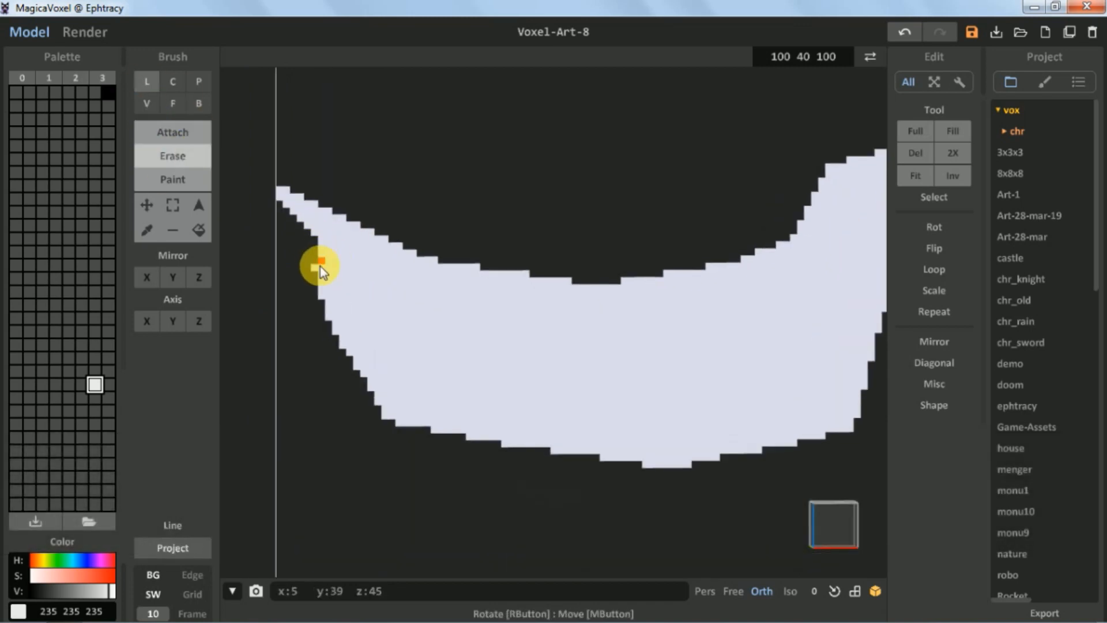
scroll(335, 329, "down", 1)
scroll(352, 346, "up", 2)
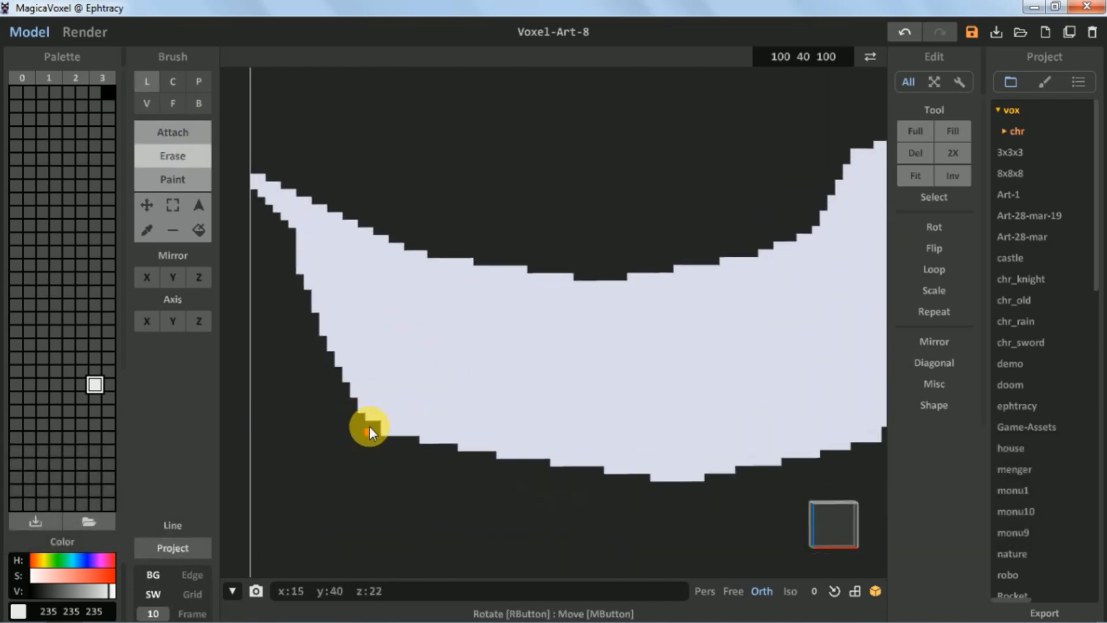
left_click(371, 423)
- Erase the protruding voxels at the shape's lower right corner
right_click_drag(874, 432, 614, 373)
left_click(616, 377)
left_click(582, 383)
scroll(583, 368, "down", 1)
scroll(594, 133, "up", 2)
mouse_move(596, 116)
right_mouse_down()
mouse_move(487, 313)
mouse_move(477, 265)
right_mouse_up()
scroll(487, 314, "down", 1)
left_click_drag(587, 277, 579, 284)
scroll(582, 363, "down", 3)
key("ctrl+z")
scroll(582, 364, "up", 3)
mouse_move(652, 337)
right_mouse_down()
mouse_move(451, 332)
mouse_move(480, 333)
right_mouse_up()
- Try to widen the shape's right side with an attached line and a face fill
left_click(173, 133)
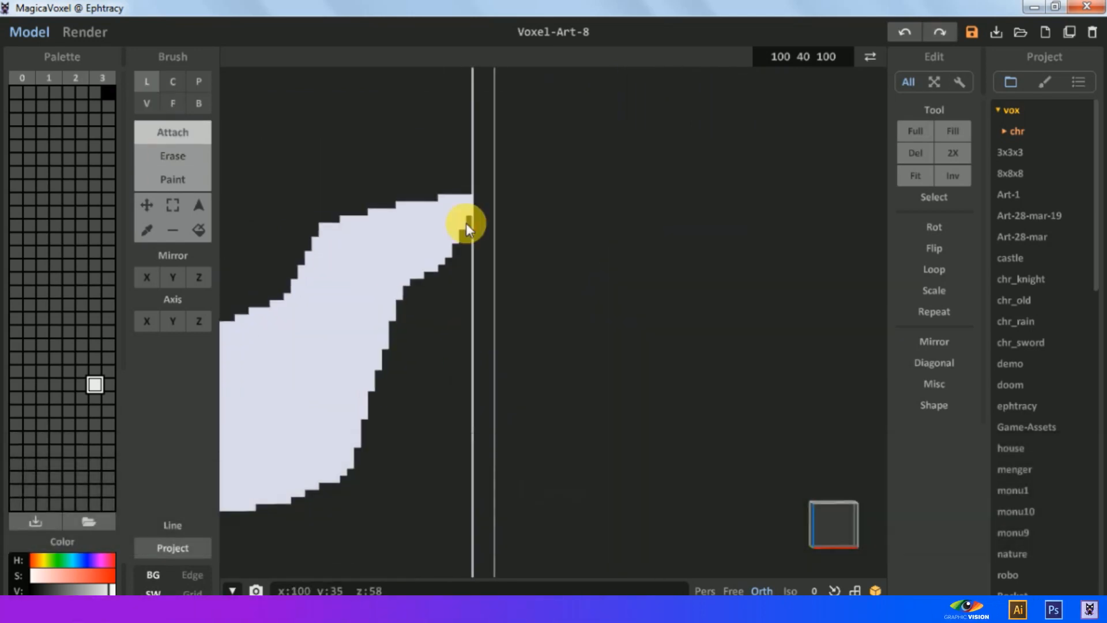
left_click_drag(448, 306, 406, 358)
left_click(173, 104)
left_click(424, 326)
scroll(423, 332, "down", 2)
key("ctrl+z")
key("ctrl+z")
key("ctrl+z")
- Draw a line in Attach mode from the lower right side up to about x 96, z 52, and fill the enclosed gap with the Face brush
mouse_move(466, 351)
right_mouse_down()
mouse_move(568, 270)
mouse_move(631, 281)
right_mouse_up()
mouse_move(577, 277)
right_mouse_down()
mouse_move(566, 300)
mouse_move(479, 304)
right_mouse_up()
scroll(479, 304, "up", 2)
left_click(147, 81)
key("ctrl+z")
left_click_drag(499, 337, 567, 193)
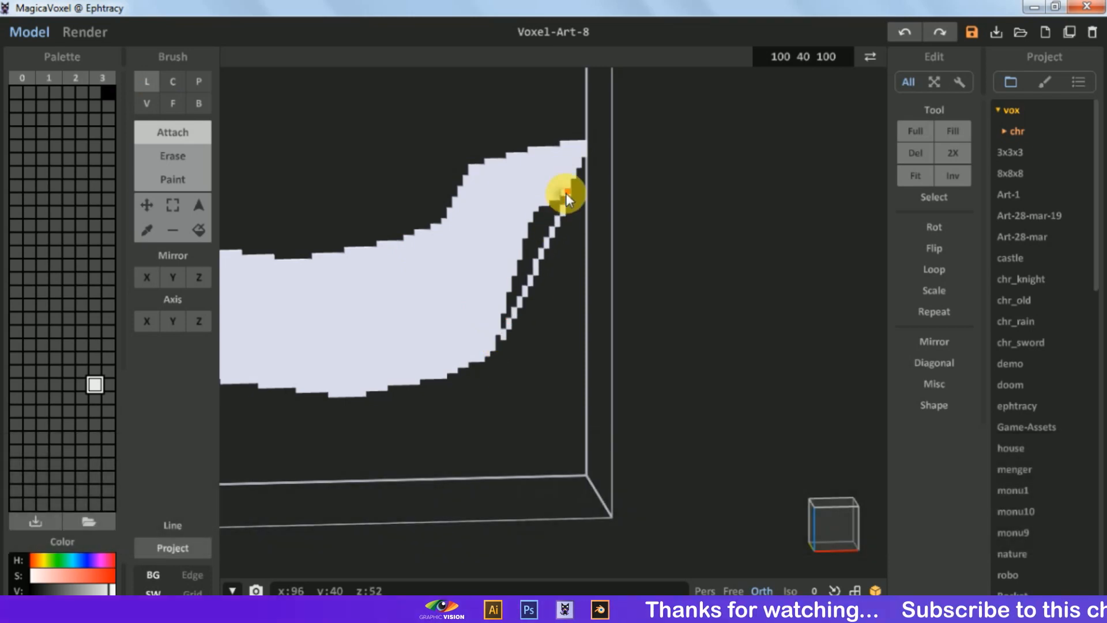
scroll(567, 193, "up", 3)
left_click(173, 104)
left_click(528, 214)
scroll(561, 212, "down", 3)
- Round the shape's lower right corner by erasing voxels with the Line and Voxel brushes
left_click(147, 82)
left_click(173, 156)
mouse_move(512, 328)
left_mouse_down()
mouse_move(469, 372)
mouse_move(436, 385)
mouse_move(446, 359)
left_mouse_up()
scroll(405, 394, "up", 3)
left_click(148, 104)
scroll(461, 365, "up", 1)
key("space")
mouse_move(427, 404)
right_mouse_down()
mouse_move(488, 376)
mouse_move(512, 382)
right_mouse_up()
scroll(490, 377, "down", 3)
left_click_drag(512, 382, 508, 381)
left_click_drag(446, 393, 419, 393)
scroll(432, 277, "down", 2)
- Round the upper corner where the shape rises toward its right tip by erasing voxels with the Voxel brush
key("space")
right_click_drag(432, 277, 425, 310)
scroll(519, 259, "up", 1)
left_click_drag(524, 255, 534, 247)
scroll(546, 245, "up", 3)
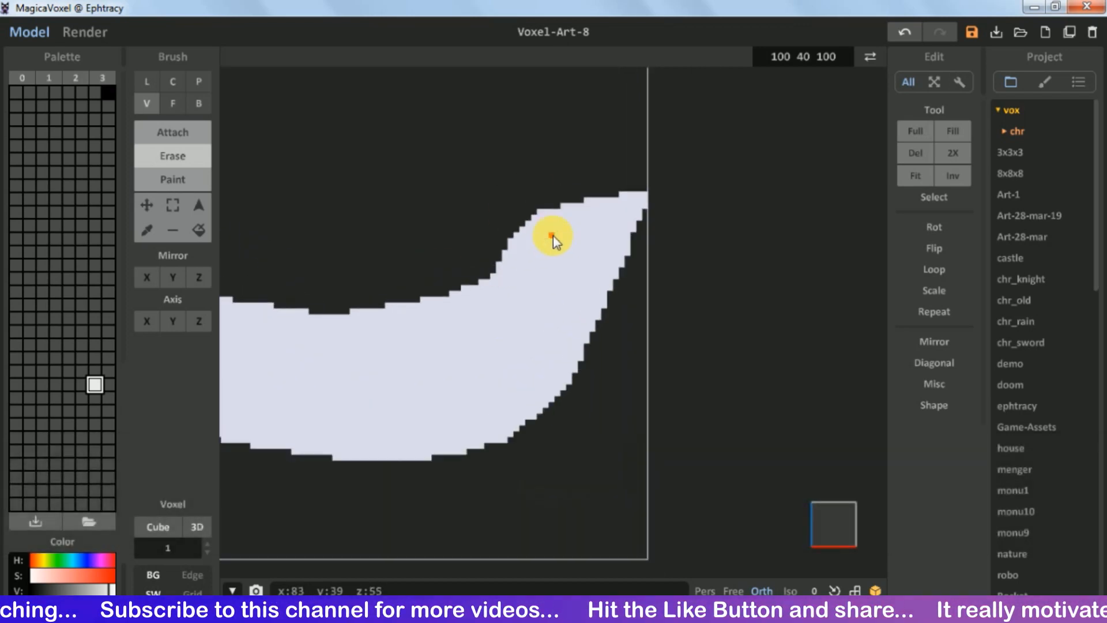
right_click_drag(568, 245, 578, 254)
left_click(842, 518)
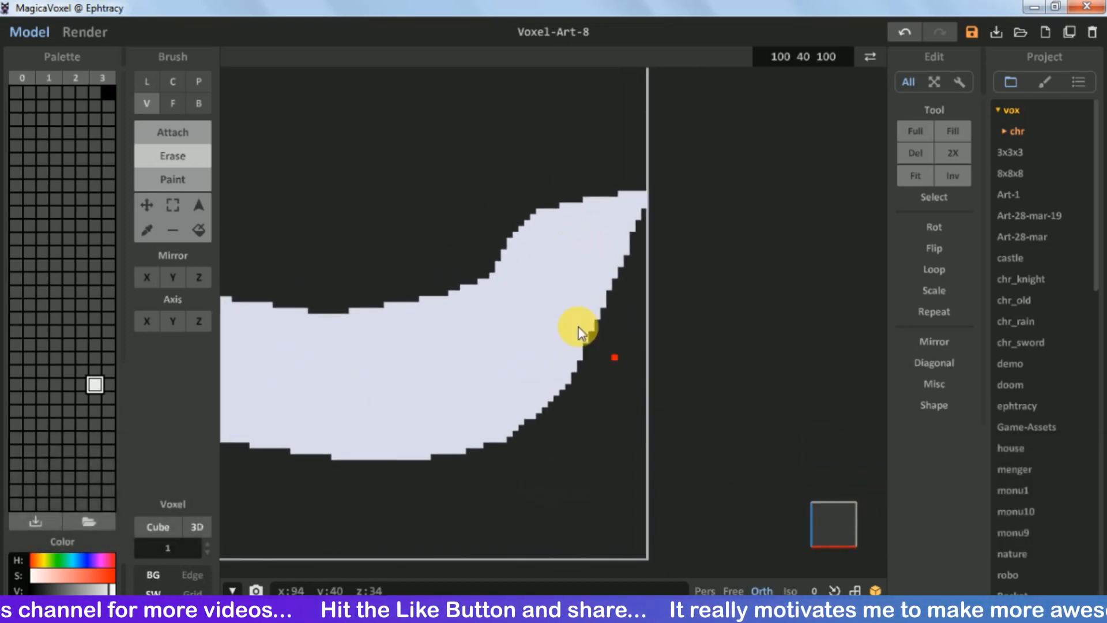
key("space")
right_click_drag(524, 304, 644, 376)
scroll(349, 327, "down", 1)
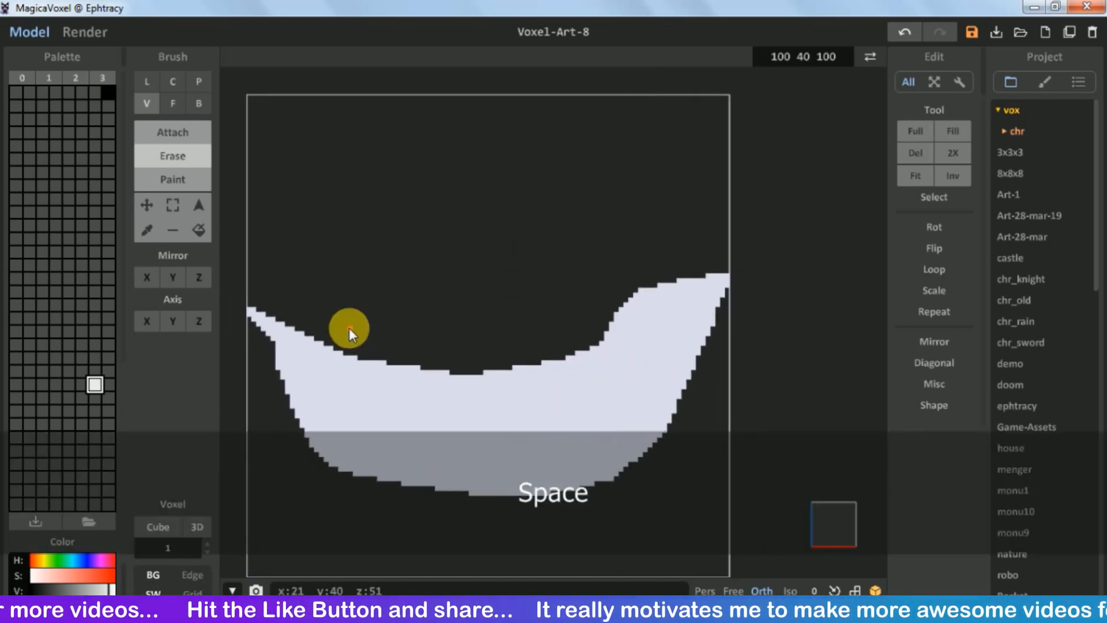
- Set the adjacent palette colour to dark grey 25 25 25 and draw the left mast with an attached line at x 21 up to about z 89
left_click(109, 384)
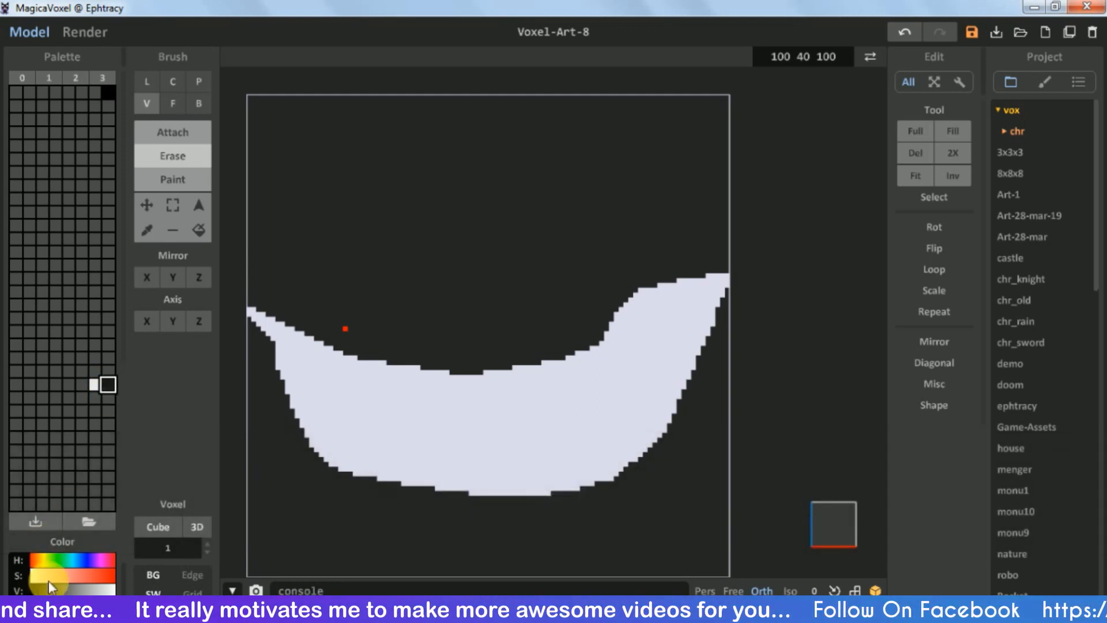
left_click(146, 82)
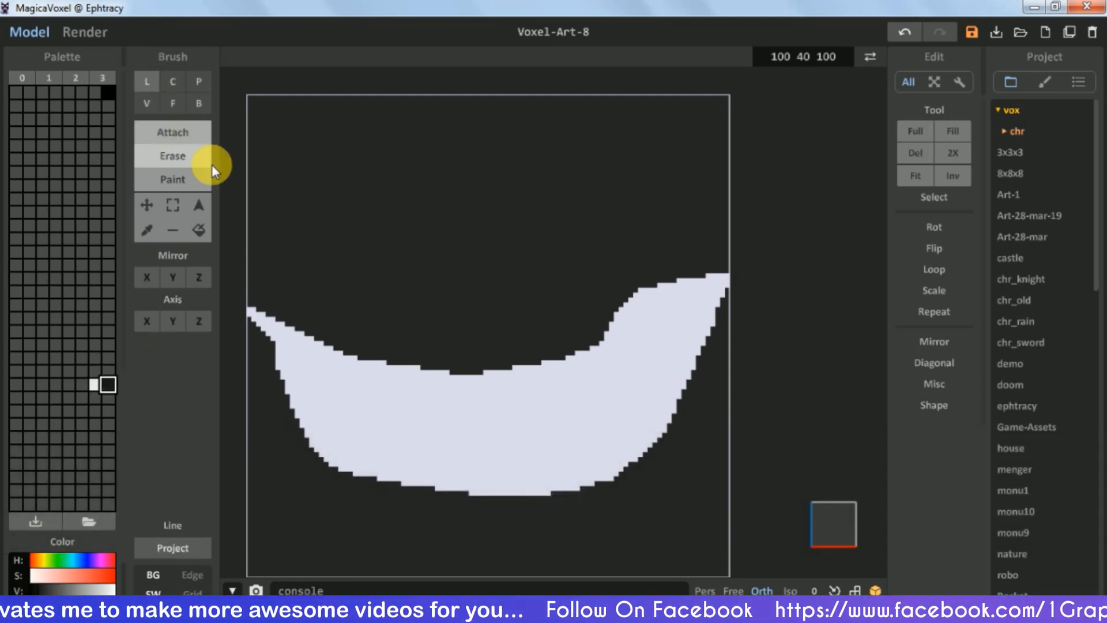
scroll(413, 364, "up", 1)
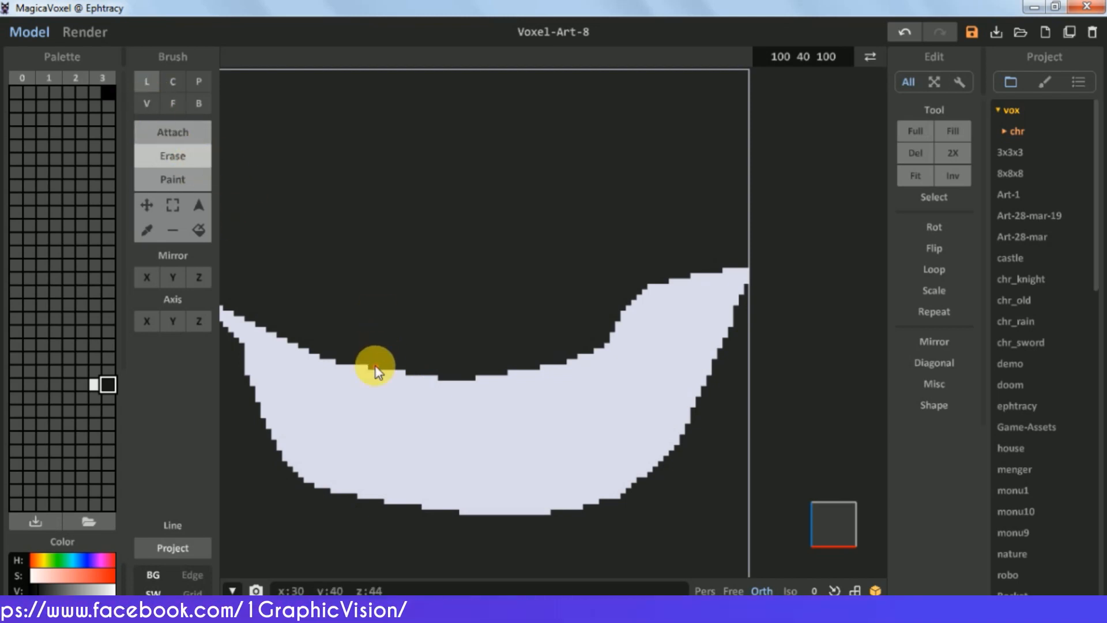
key("space")
left_click_drag(341, 347, 421, 341)
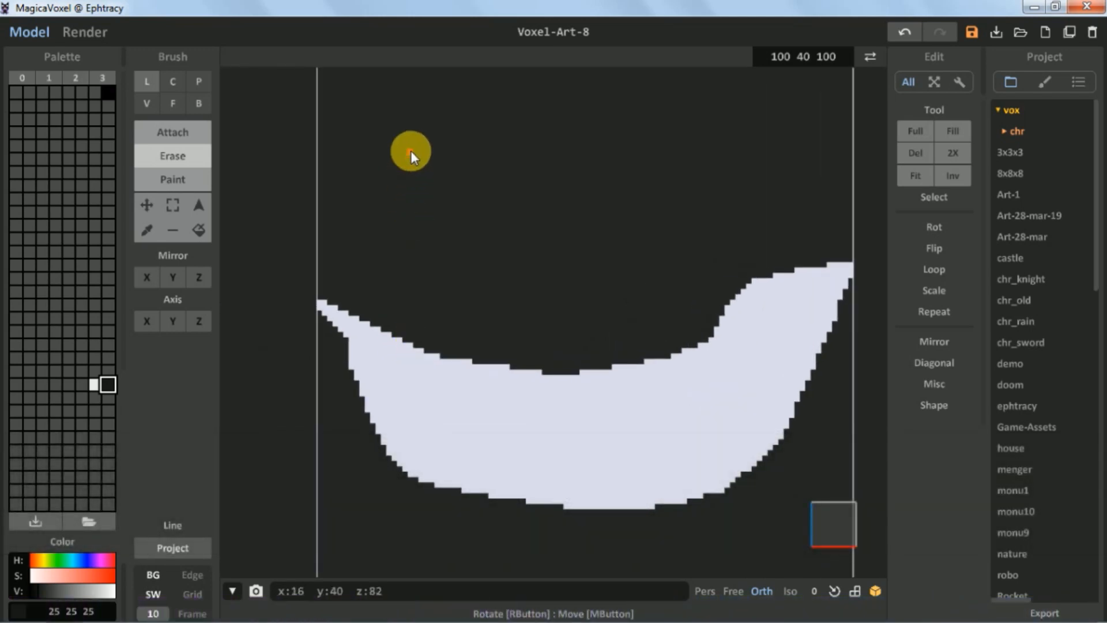
left_click(159, 130)
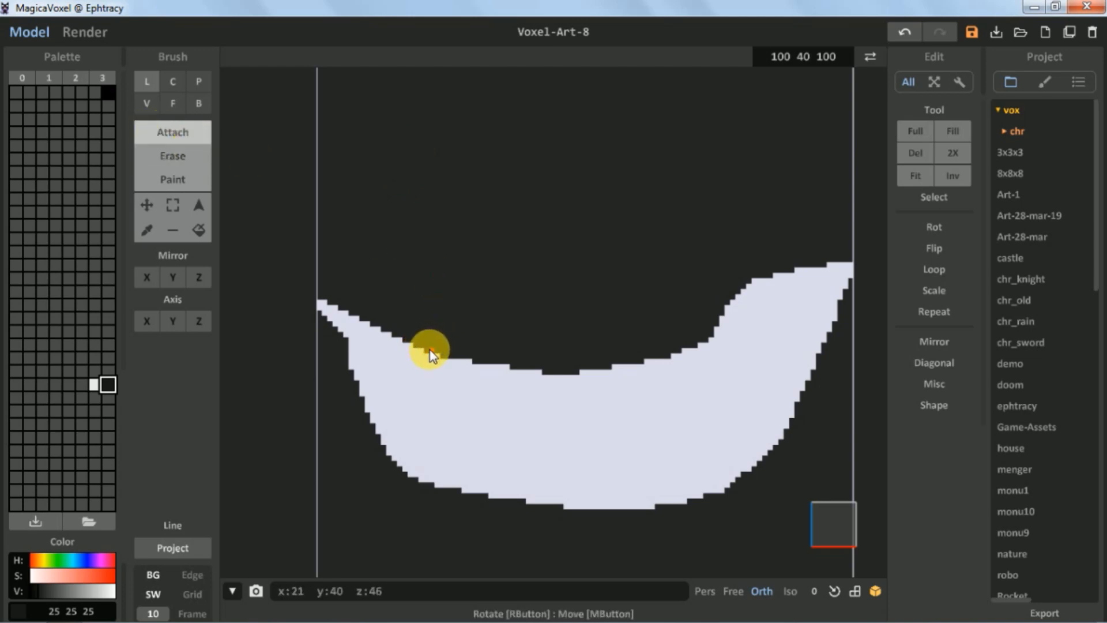
mouse_move(431, 353)
left_mouse_down()
mouse_move(437, 116)
mouse_move(430, 143)
left_mouse_up()
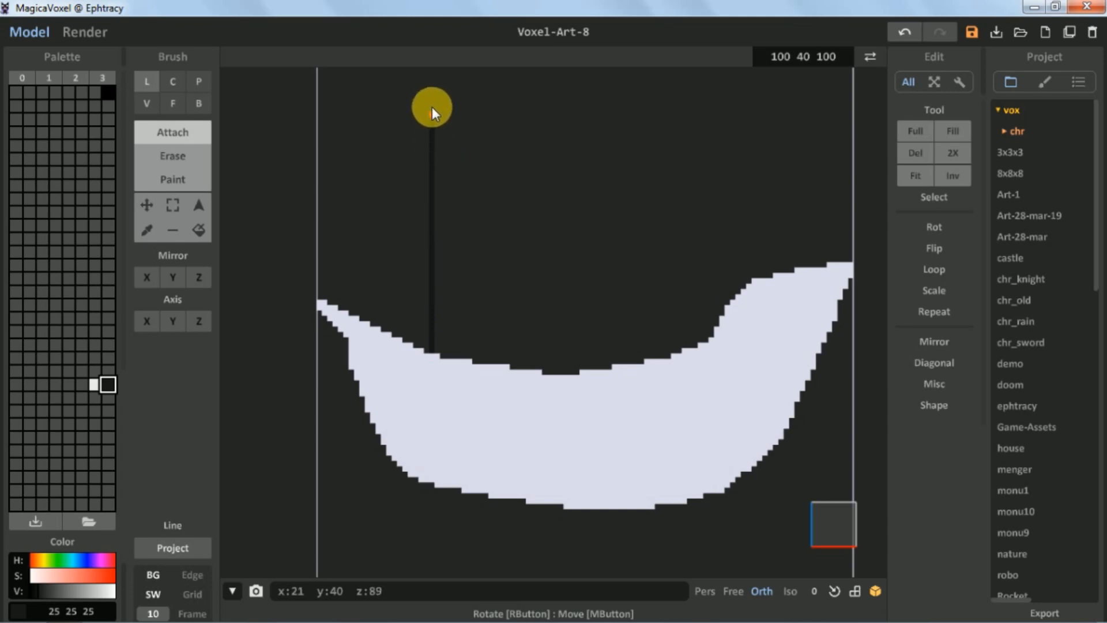
- Draw a middle mast at about x 47 up to the volume's top edge and a shorter mast beside the raised right end
key("space")
left_click_drag(444, 134, 410, 187)
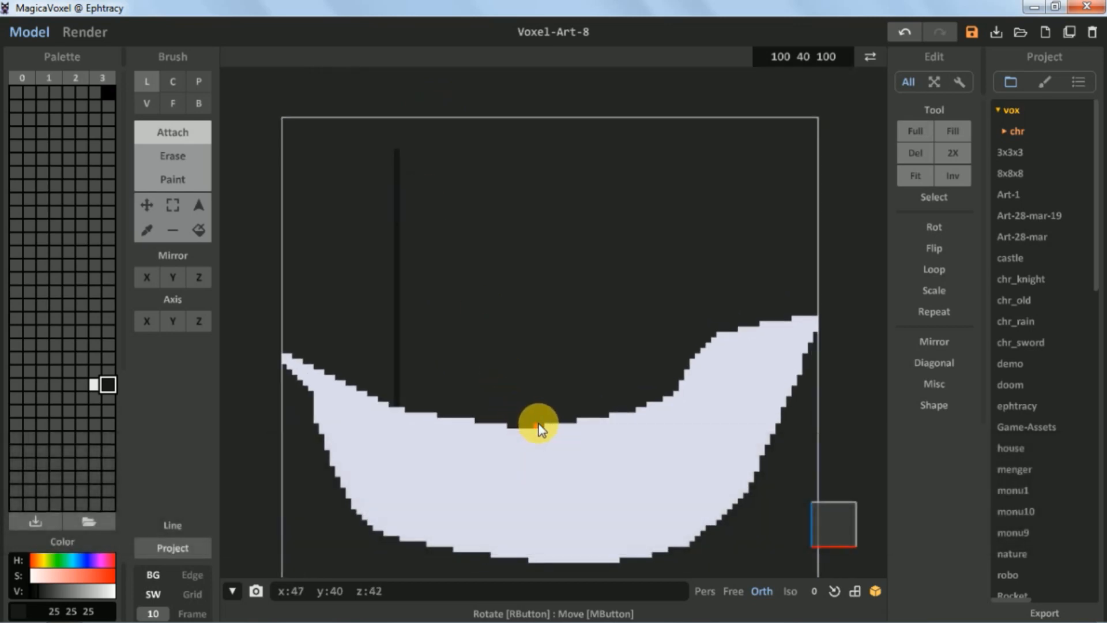
mouse_move(537, 426)
left_mouse_down("shift")
mouse_move(531, 275)
mouse_move(545, 171)
mouse_move(534, 119)
left_mouse_up("shift")
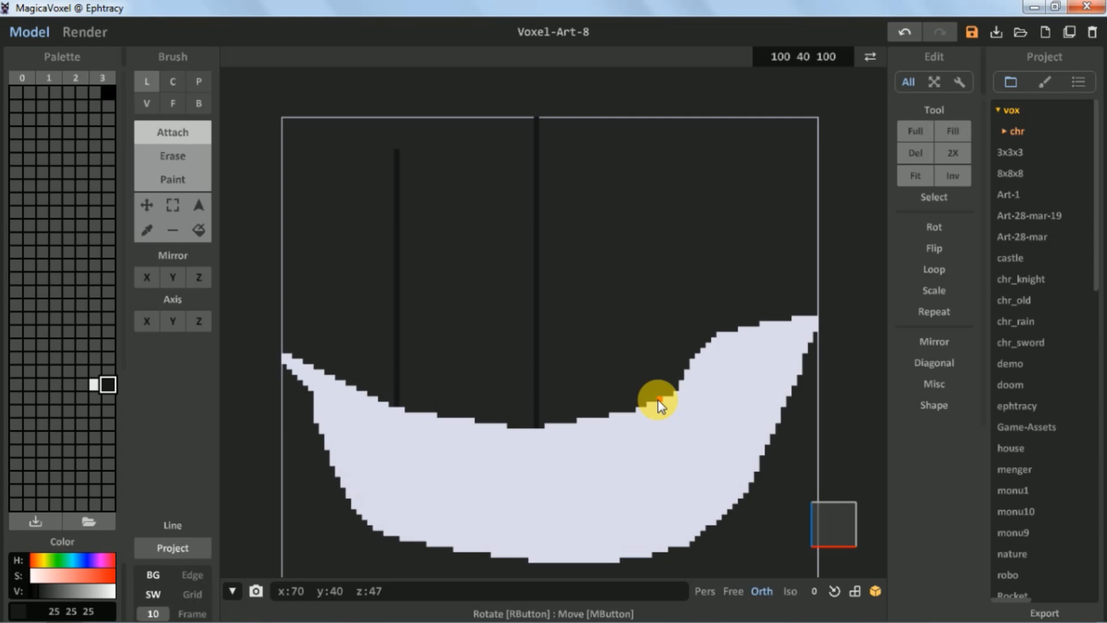
left_click_drag(666, 393, 669, 220, "shift")
- Thicken the masts toward their bases by attaching more dark vertical lines along their sides
scroll(461, 341, "up", 1)
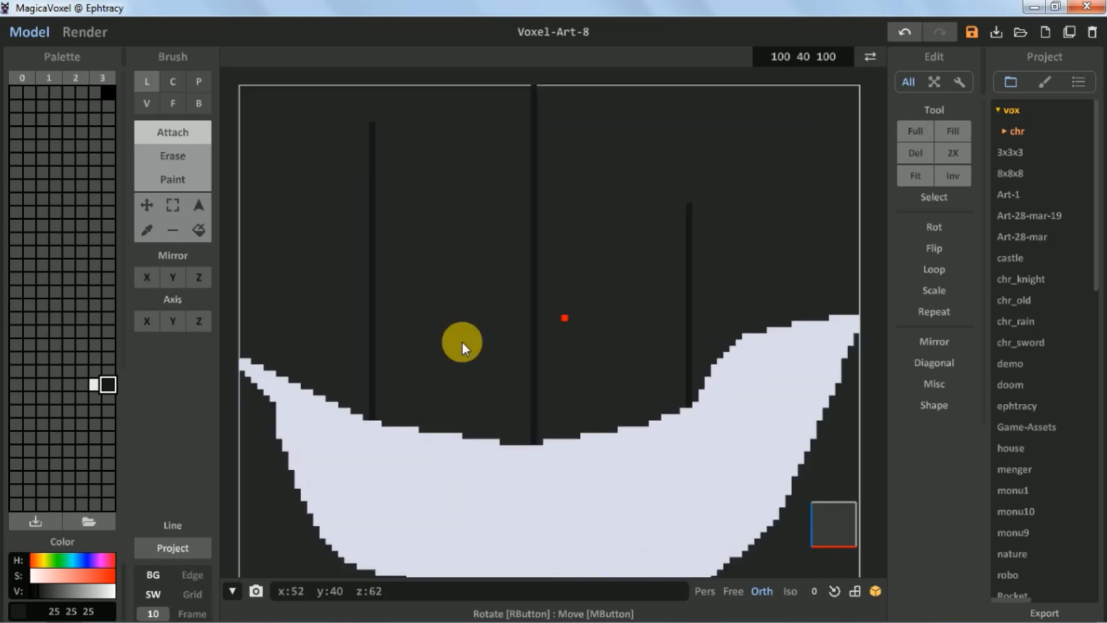
left_click_drag(375, 349, 386, 423)
left_click_drag(541, 90, 550, 437)
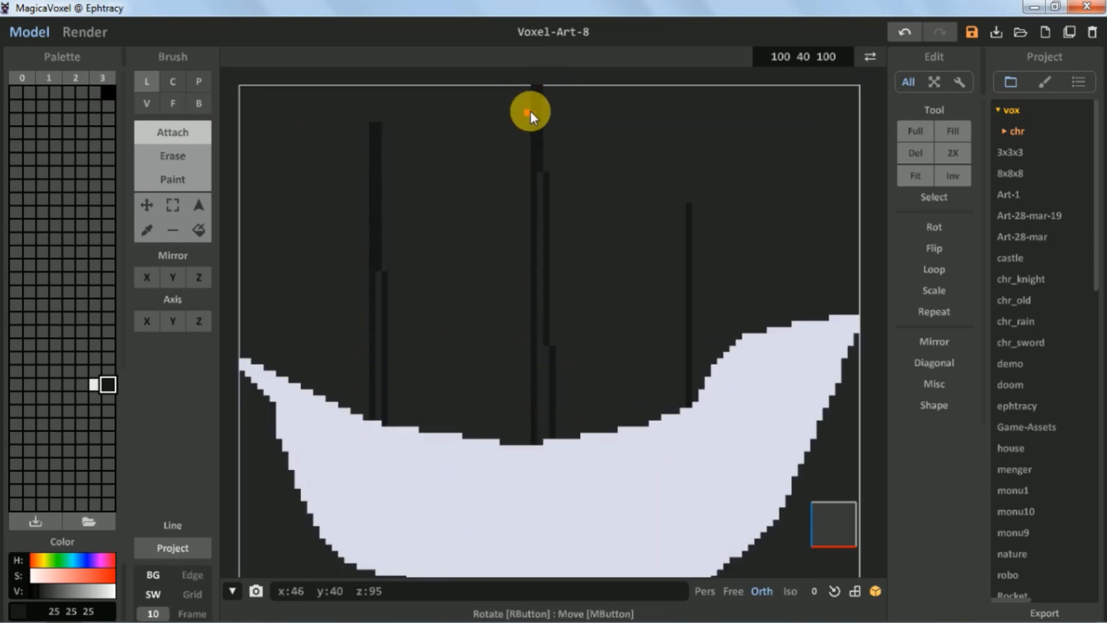
left_click_drag(529, 111, 517, 441)
left_click(172, 104)
scroll(507, 307, "down", 1)
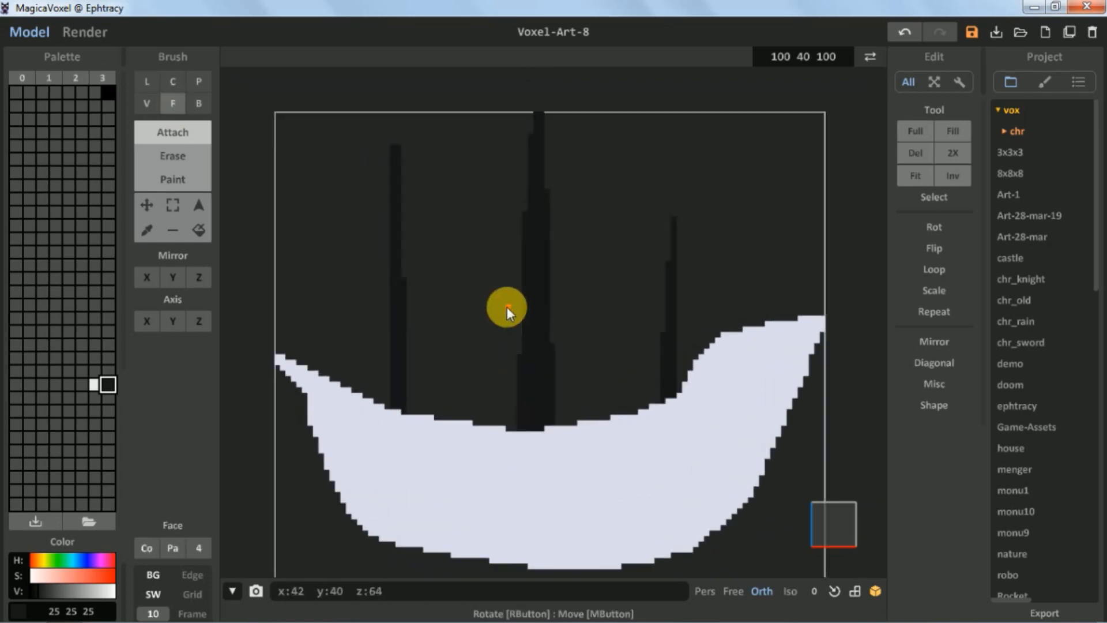
- Slim the middle and right masts by erasing excess side columns with the Line brush
key("l")
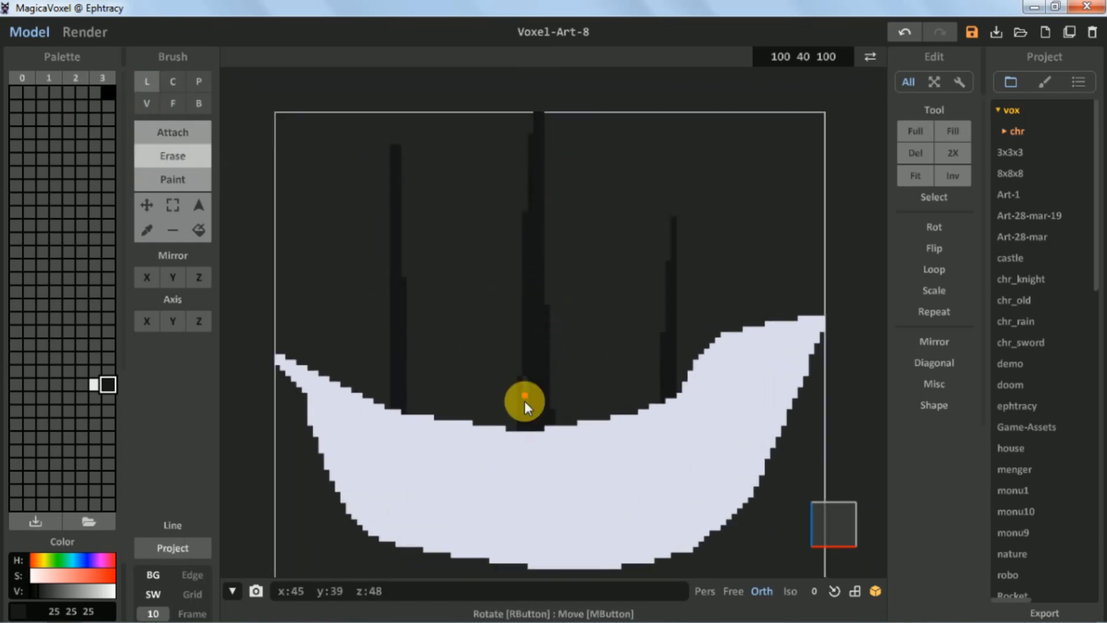
left_click_drag(525, 220, 525, 372)
left_click_drag(548, 307, 549, 338)
left_click_drag(530, 137, 530, 251)
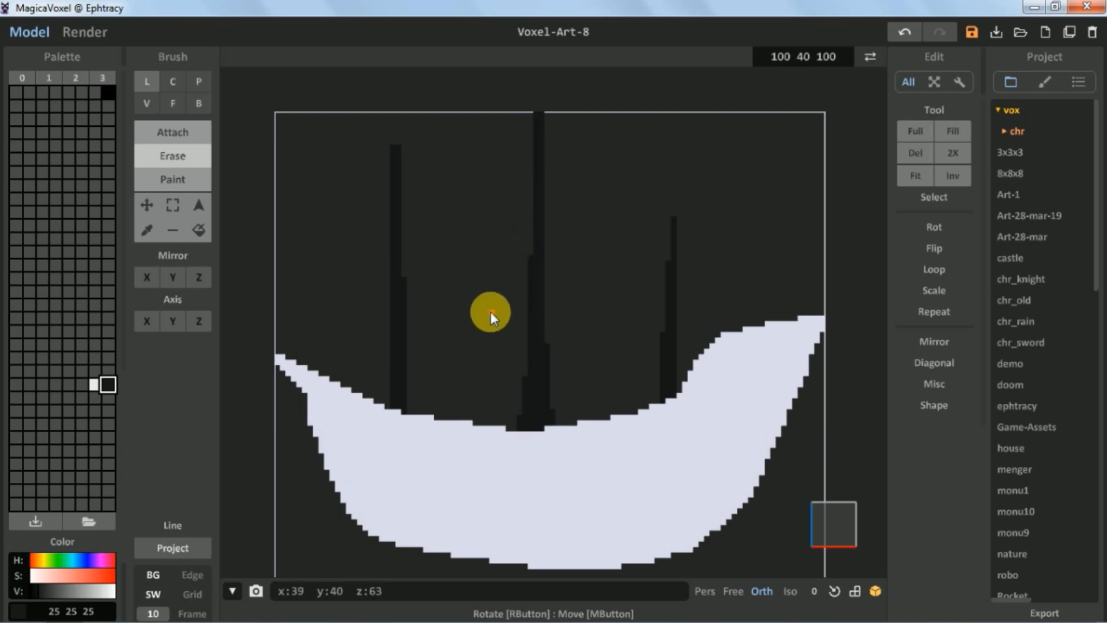
left_click_drag(664, 335, 663, 385)
scroll(582, 307, "down", 3)
scroll(518, 340, "up", 4)
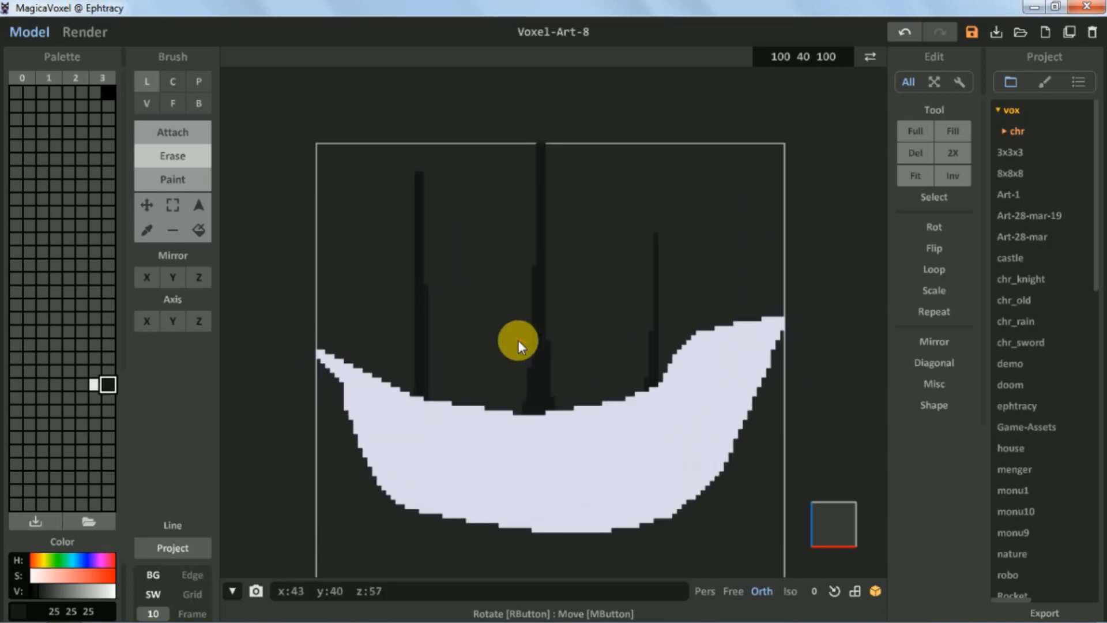
- Recolour the hull by changing its palette colour to golden brown 196 157 69
key("space")
mouse_move(528, 345)
left_mouse_down()
mouse_move(559, 293)
mouse_move(524, 326)
left_mouse_up()
scroll(524, 326, "down", 2)
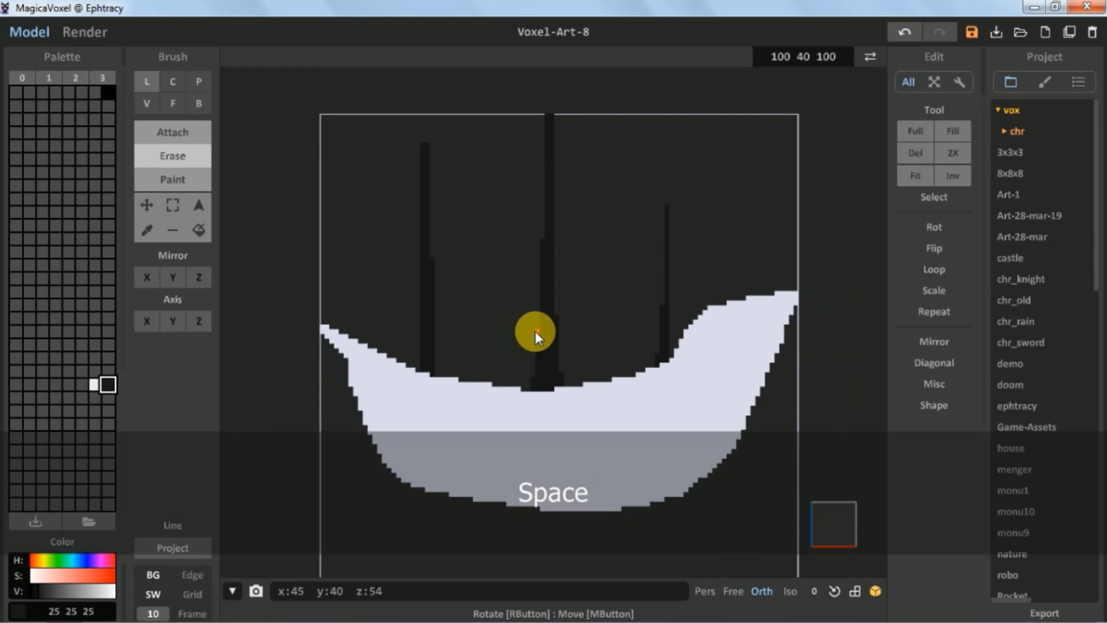
left_click(92, 384)
left_click(47, 576)
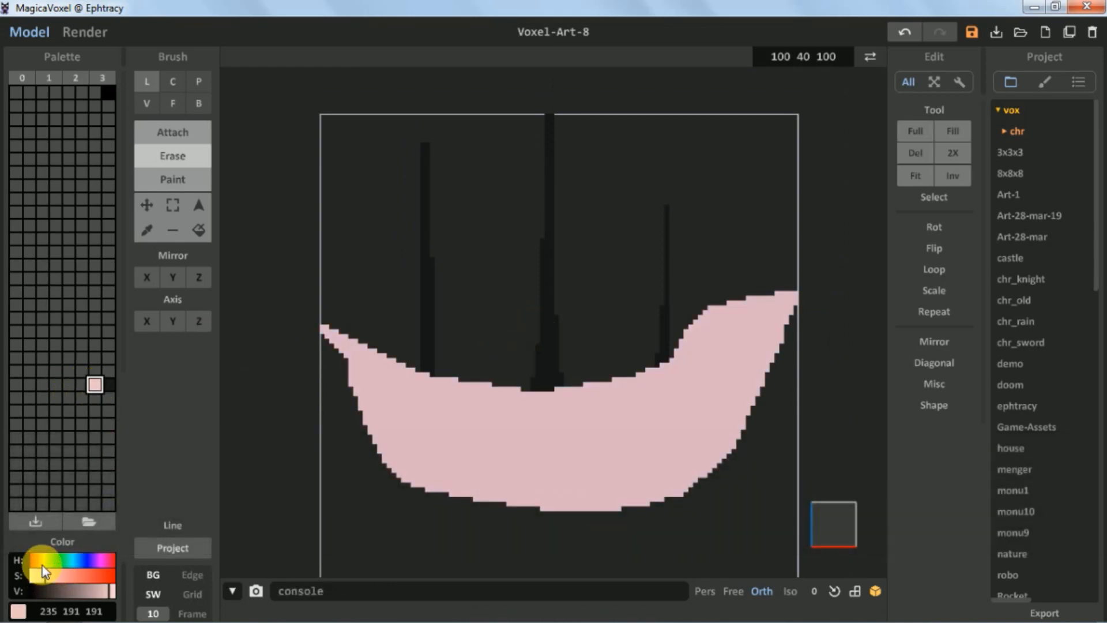
left_click(43, 566)
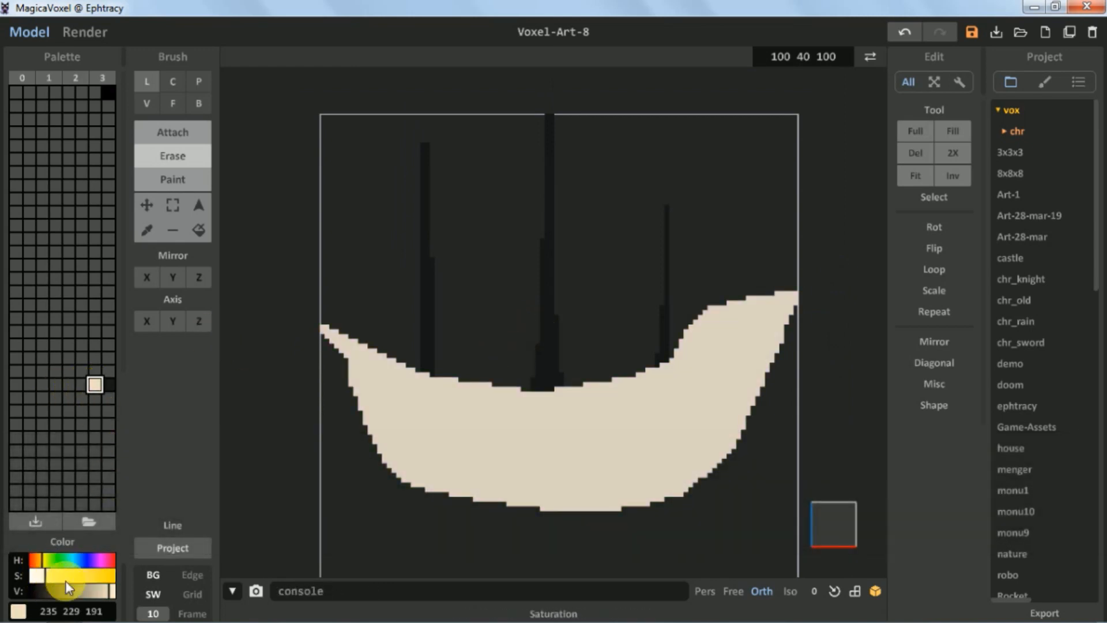
left_click(39, 563)
left_click_drag(72, 576, 88, 576)
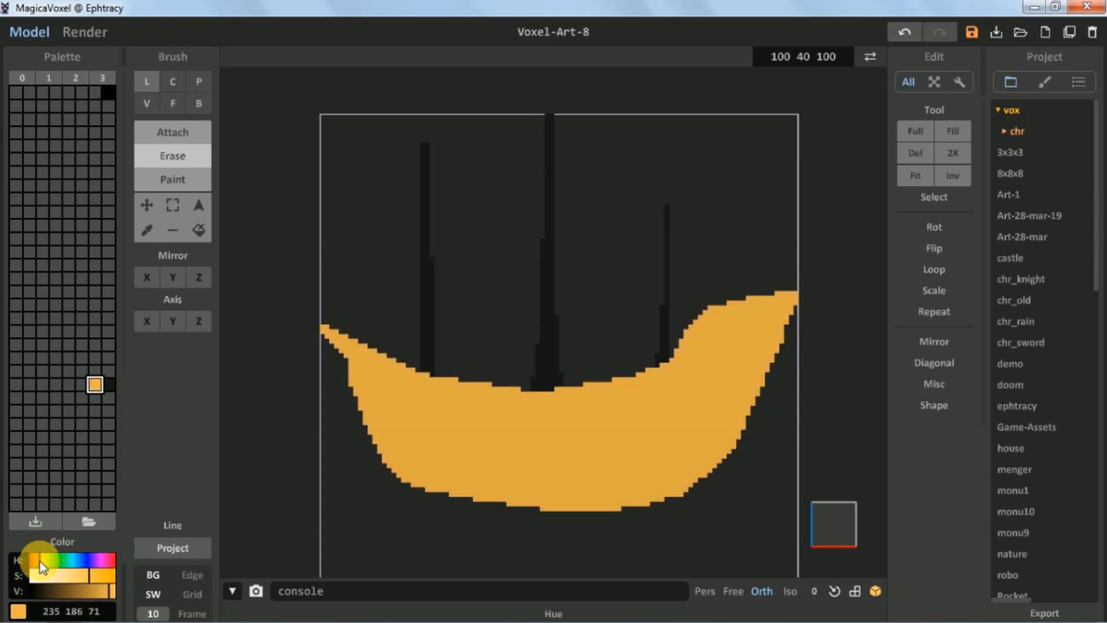
left_click(98, 594)
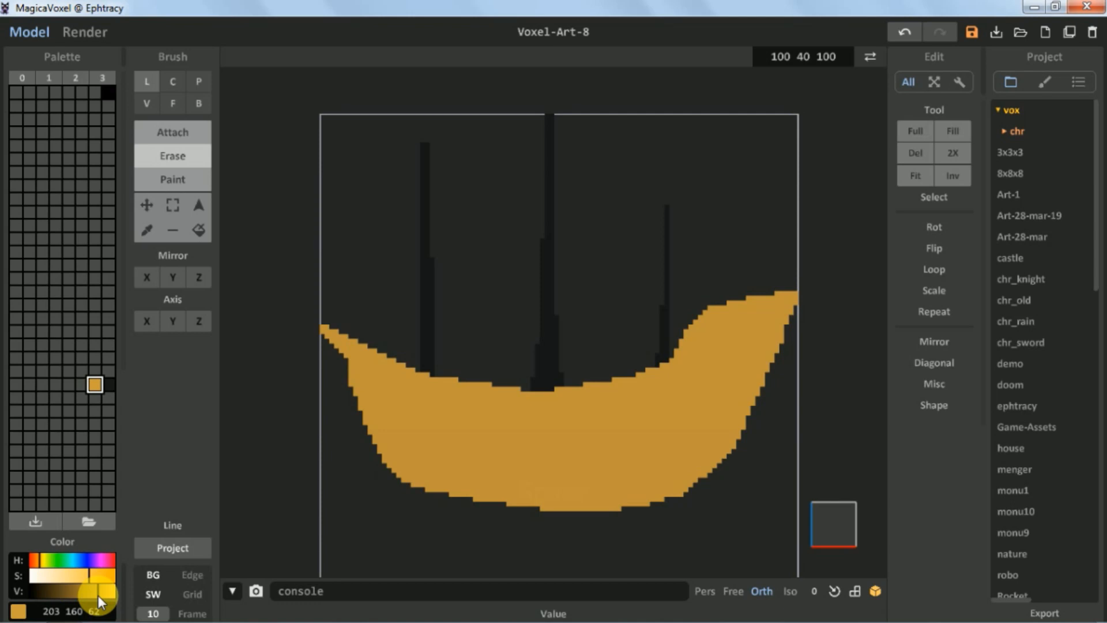
left_click_drag(98, 596, 86, 576)
scroll(441, 410, "down", 3)
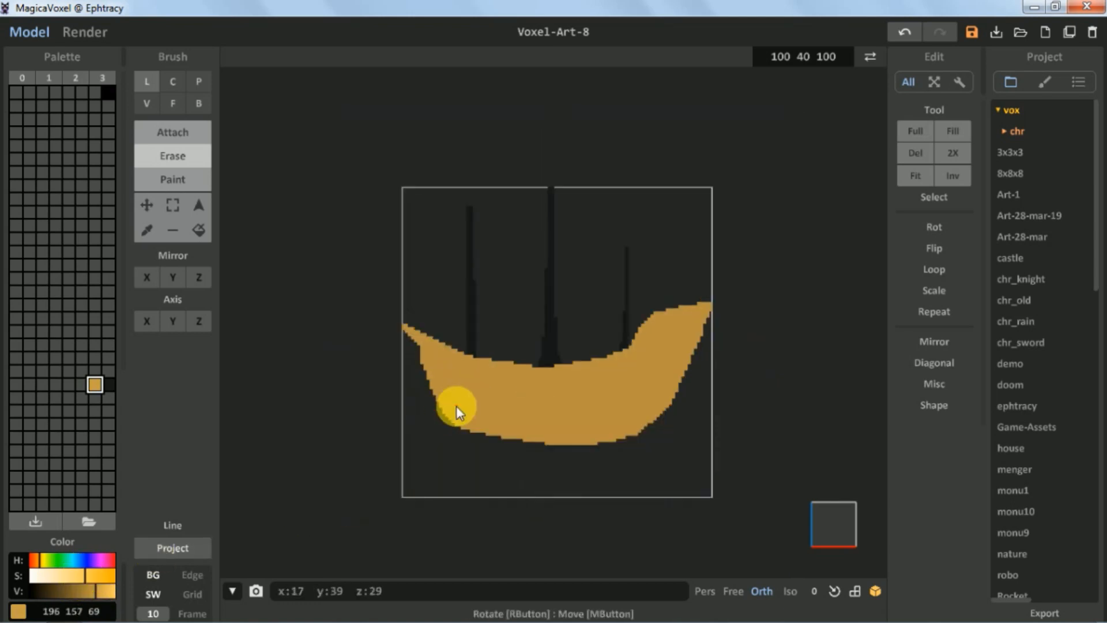
scroll(456, 416, "up", 3)
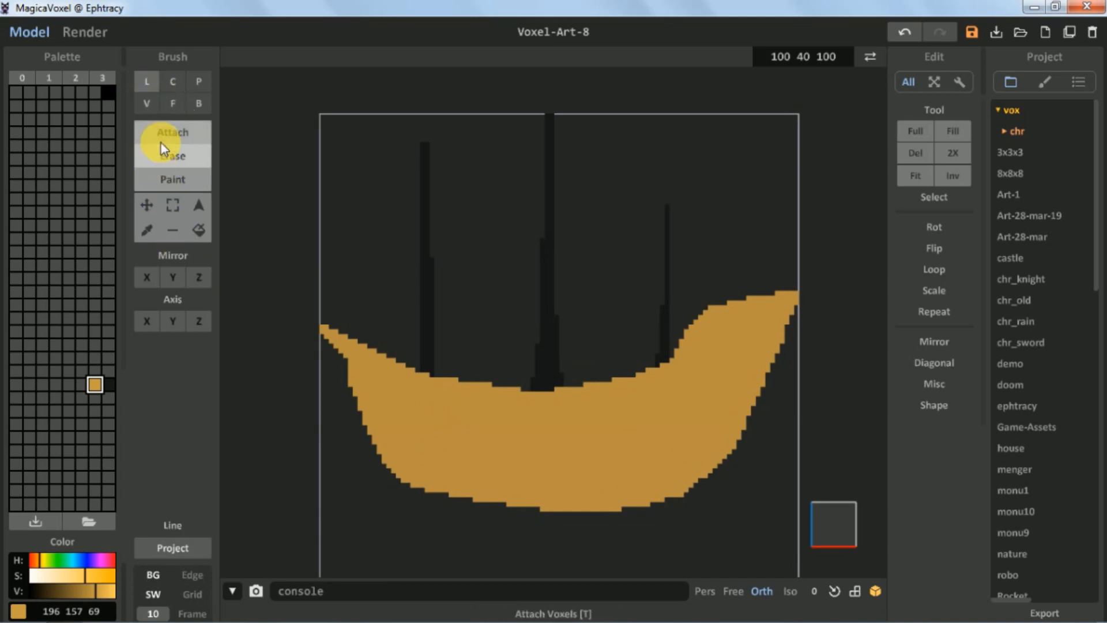
- Trim the hull's bottom edge with erased lines and clear the leftover slivers with the Face brush in Erase mode
mouse_move(697, 492)
left_mouse_down()
mouse_move(569, 507)
mouse_move(424, 502)
mouse_move(469, 516)
left_mouse_up()
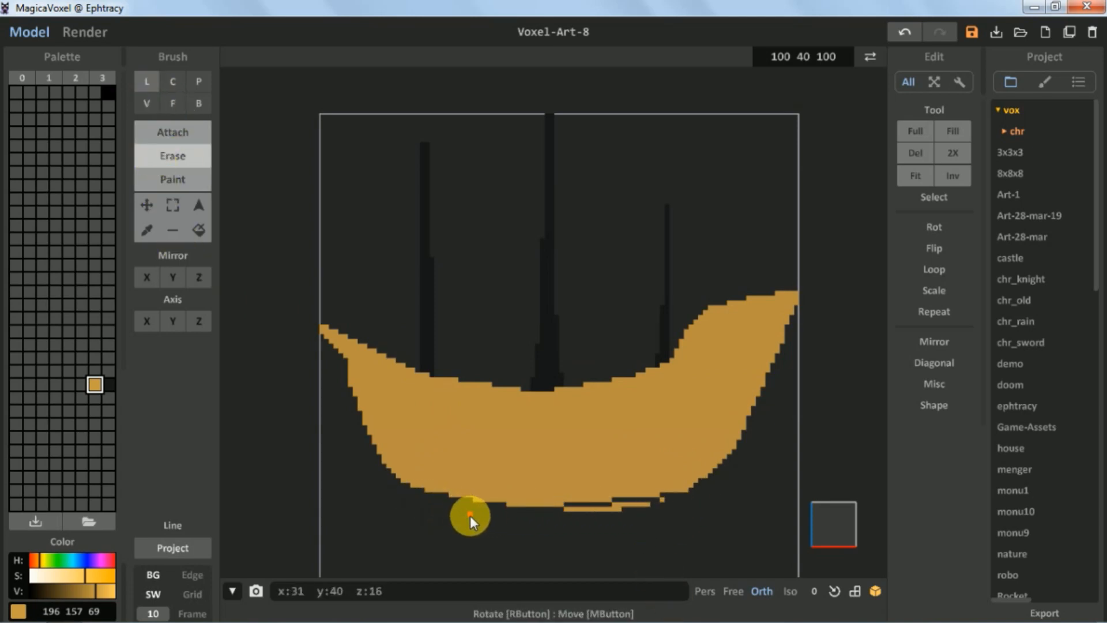
key("f")
left_click(635, 506)
key("space")
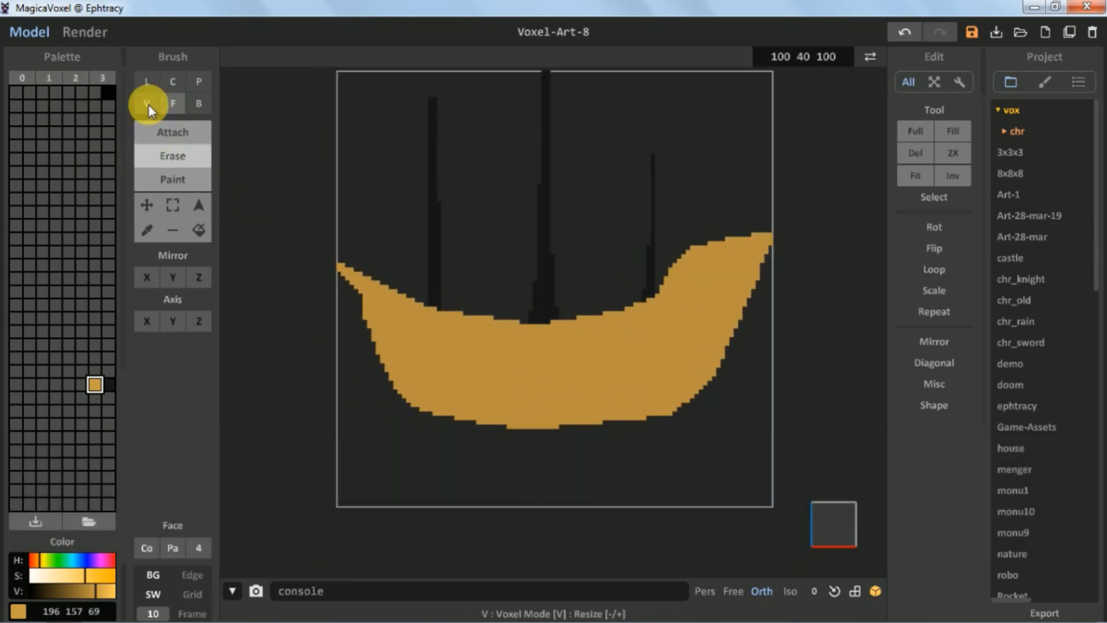
- Undo the face fill at the hull's left edge and smooth the notch below the left tip by attaching single voxels
left_click(146, 104)
scroll(314, 292, "up", 1)
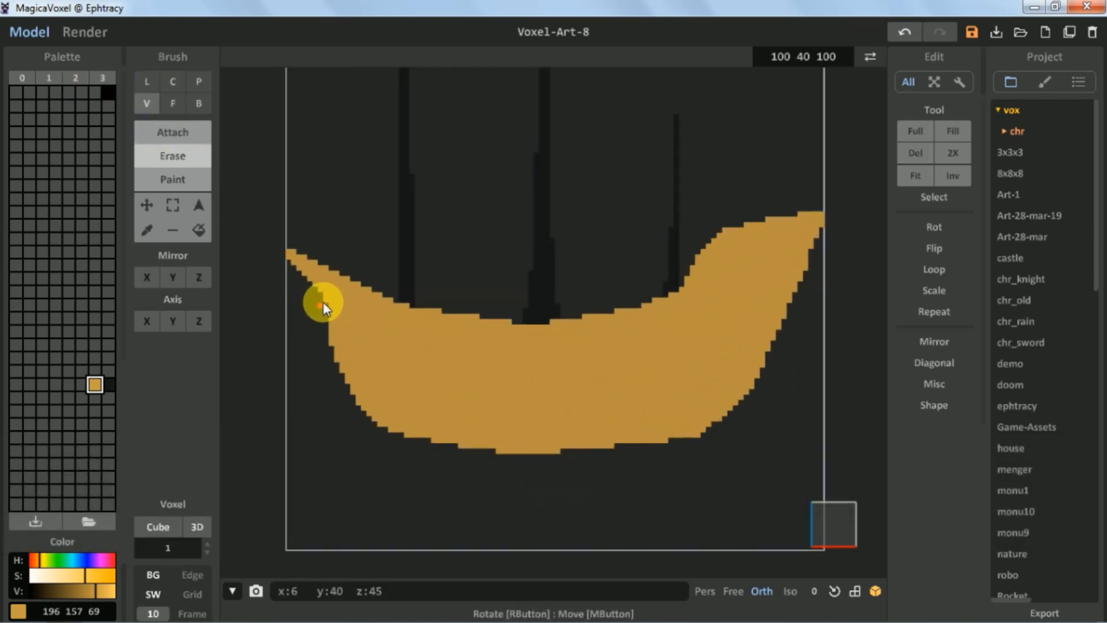
scroll(346, 323, "down", 1)
scroll(331, 291, "up", 1)
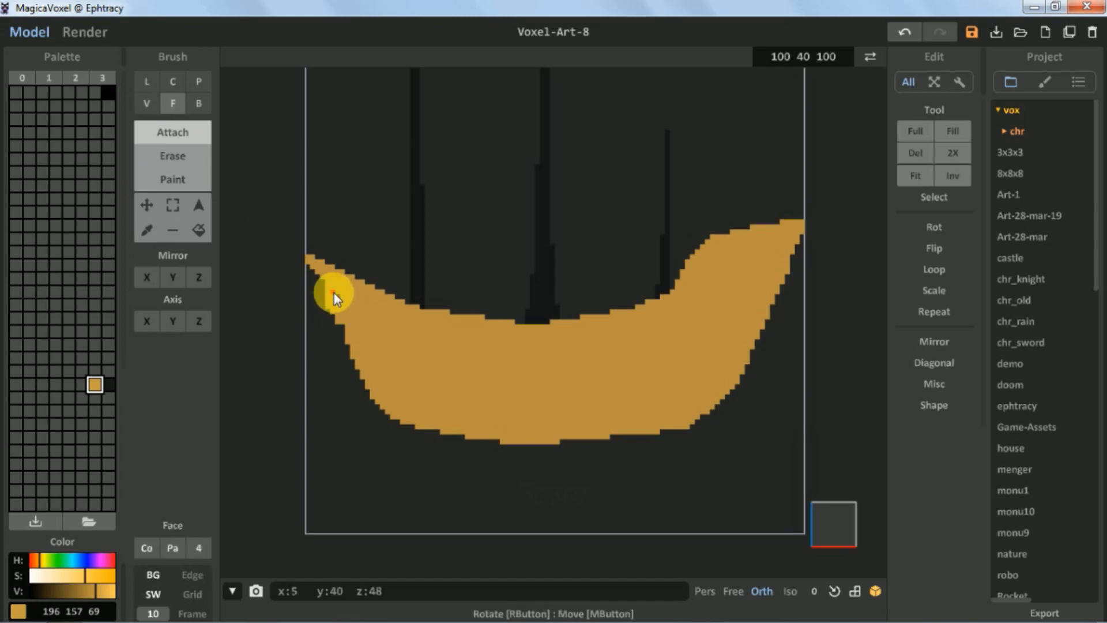
key("ctrl+z")
scroll(489, 301, "up", 2)
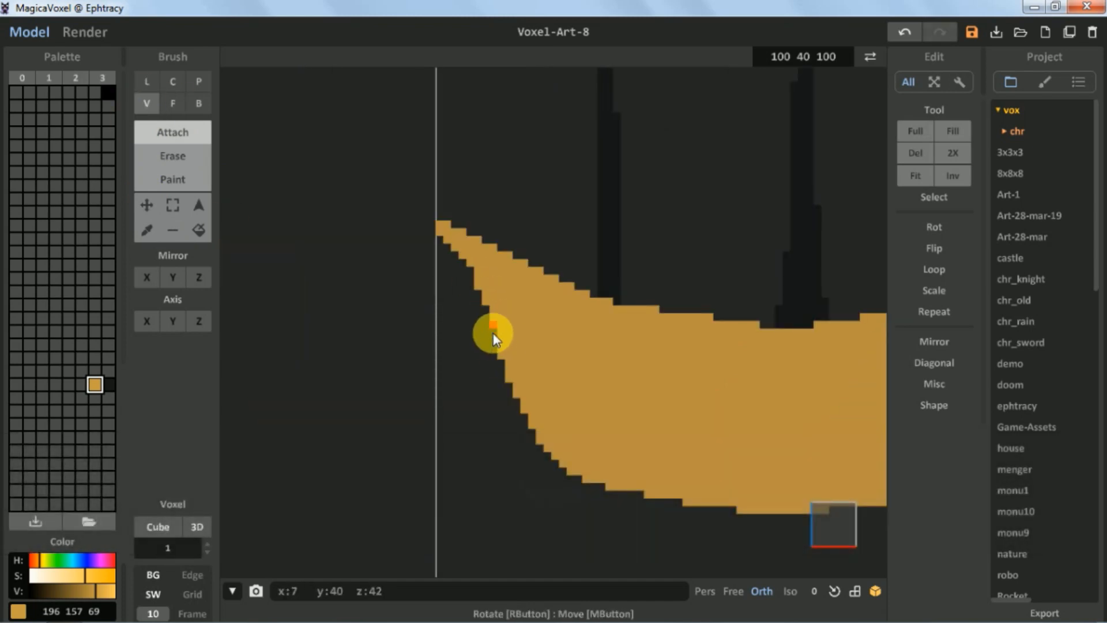
left_click_drag(479, 296, 454, 253)
scroll(430, 259, "down", 5)
key("space")
scroll(534, 332, "up", 3)
right_click_drag(468, 335, 355, 276)
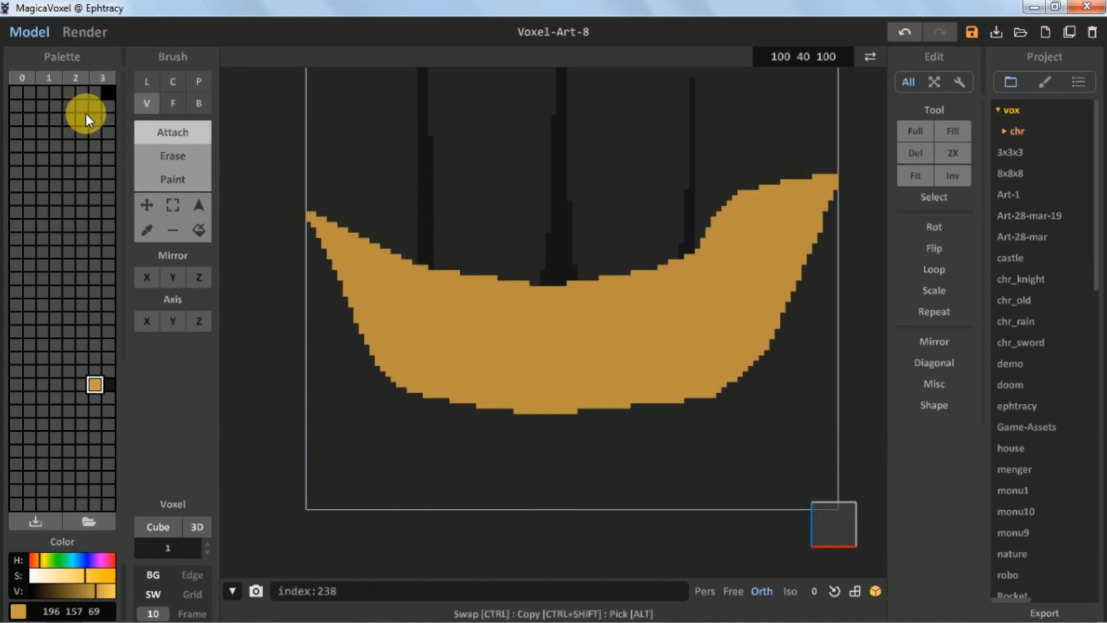
- Thicken the hull by extruding its side face with the Face brush in Attach mode out to about y 26
left_click(173, 102)
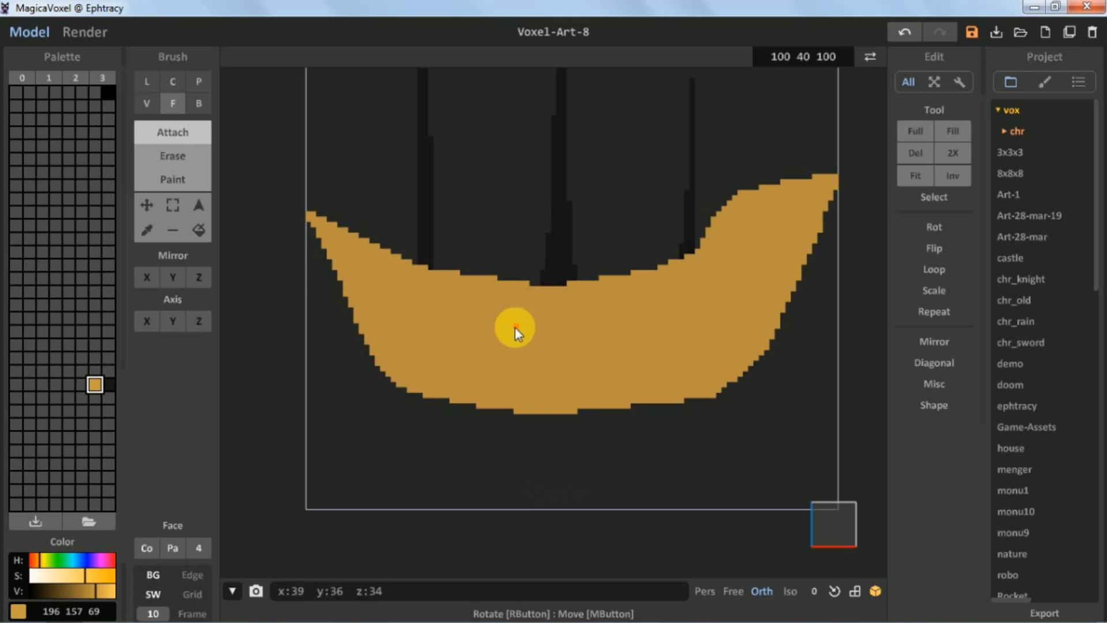
right_click_drag(515, 327, 522, 294)
left_click(832, 507)
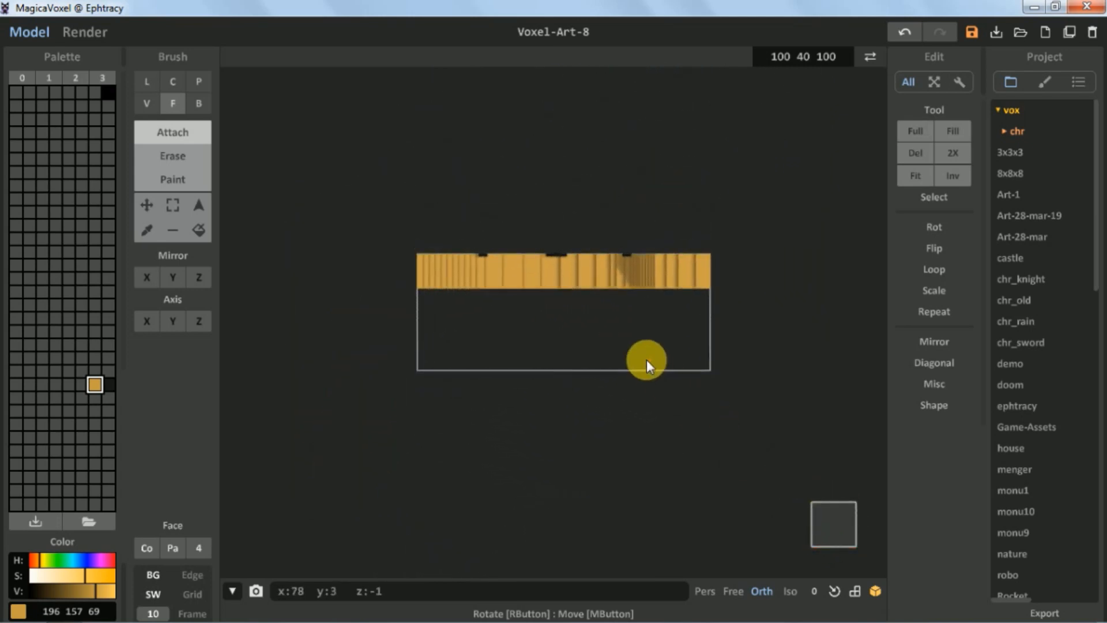
right_click_drag(646, 358, 657, 220)
right_click_drag(591, 296, 601, 266)
left_click(843, 529)
scroll(670, 393, "up", 3)
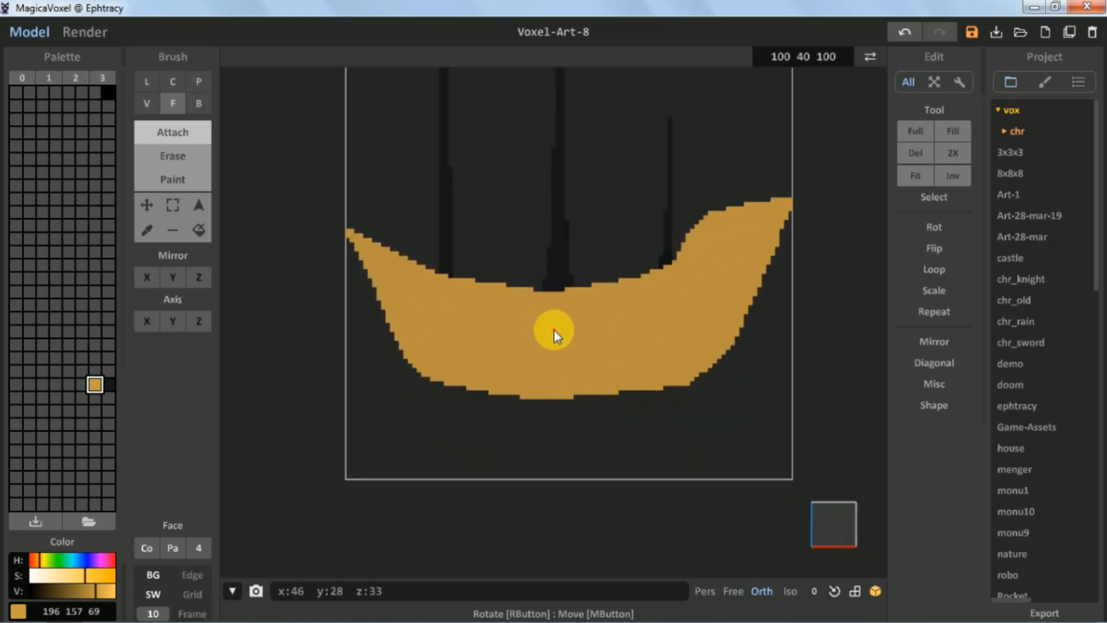
right_click_drag(498, 322, 508, 361)
left_click(825, 538)
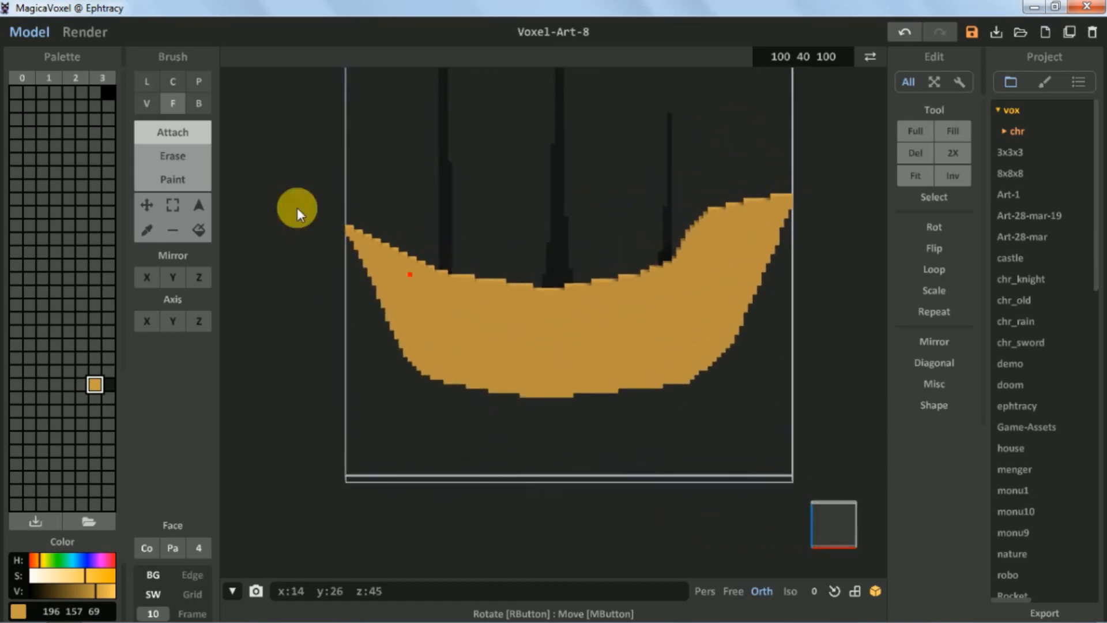
- Erase three curved plank lines along the hull's side from end to end with the Line brush in Erase mode
left_click(146, 81)
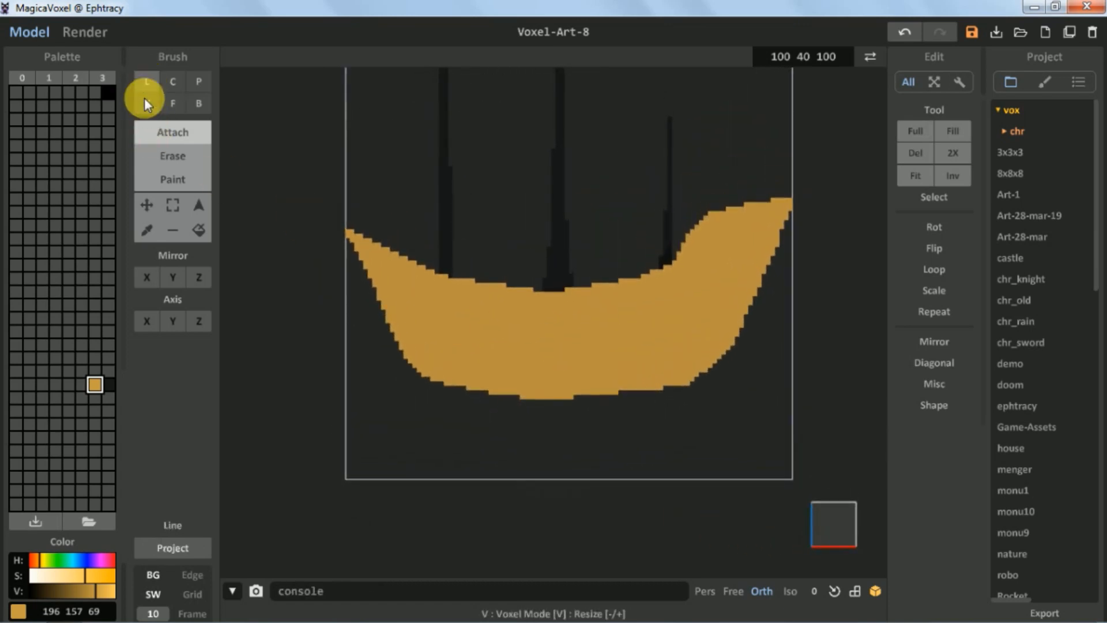
scroll(424, 307, "up", 2)
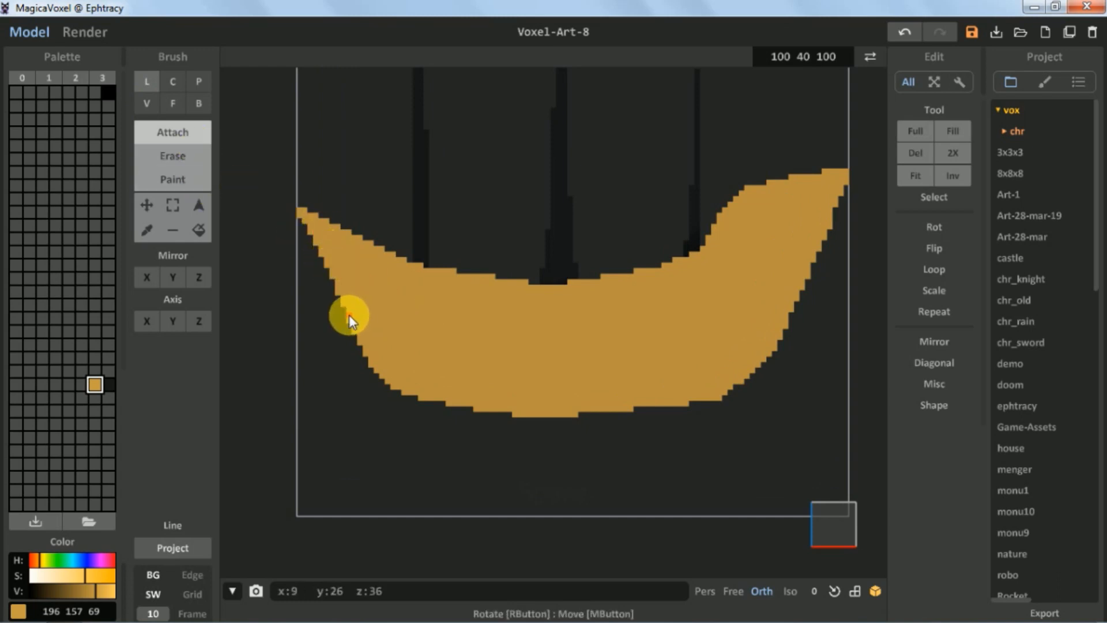
left_click_drag(357, 334, 469, 384)
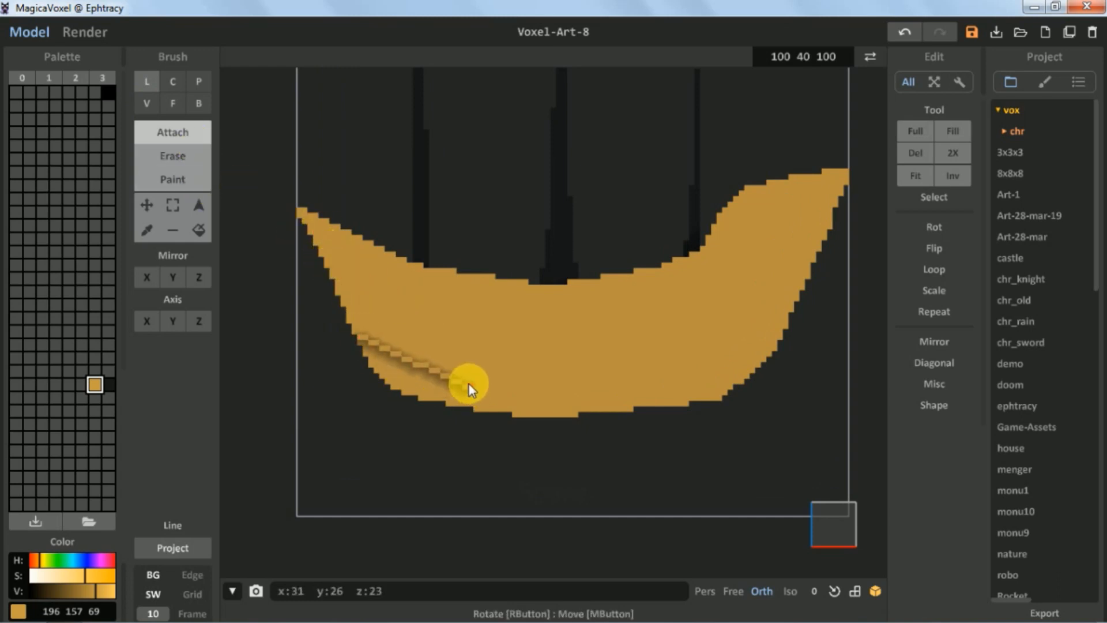
key("ctrl+z")
left_click(175, 154)
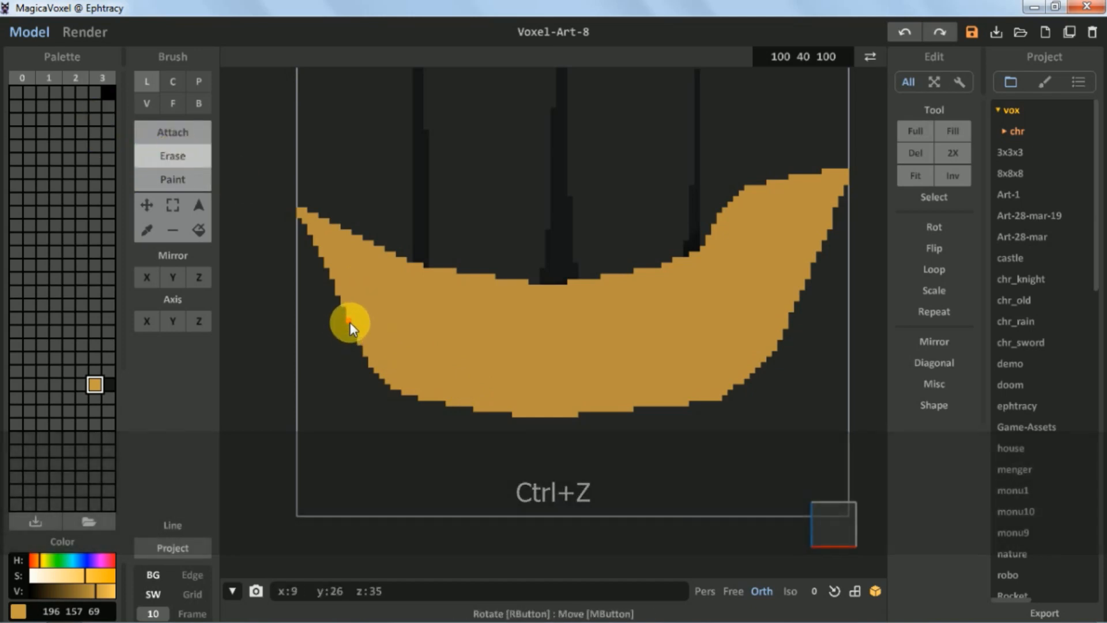
mouse_move(350, 322)
left_mouse_down()
mouse_move(455, 370)
mouse_move(428, 370)
mouse_move(555, 382)
mouse_move(715, 366)
mouse_move(798, 297)
left_mouse_up()
mouse_move(337, 284)
left_mouse_down()
mouse_move(438, 333)
mouse_move(684, 339)
left_mouse_up()
key("ctrl+z")
key("ctrl+z")
mouse_move(431, 333)
left_mouse_down()
mouse_move(676, 335)
mouse_move(594, 344)
mouse_move(718, 313)
mouse_move(822, 236)
left_mouse_up()
mouse_move(320, 246)
left_mouse_down()
mouse_move(553, 304)
mouse_move(649, 293)
mouse_move(697, 278)
mouse_move(816, 176)
left_mouse_up()
key("ctrl+z")
- Step the hull's side inward towards the keel by erasing the bands below the carved lines with the Face brush
right_click_drag(618, 392, 413, 363)
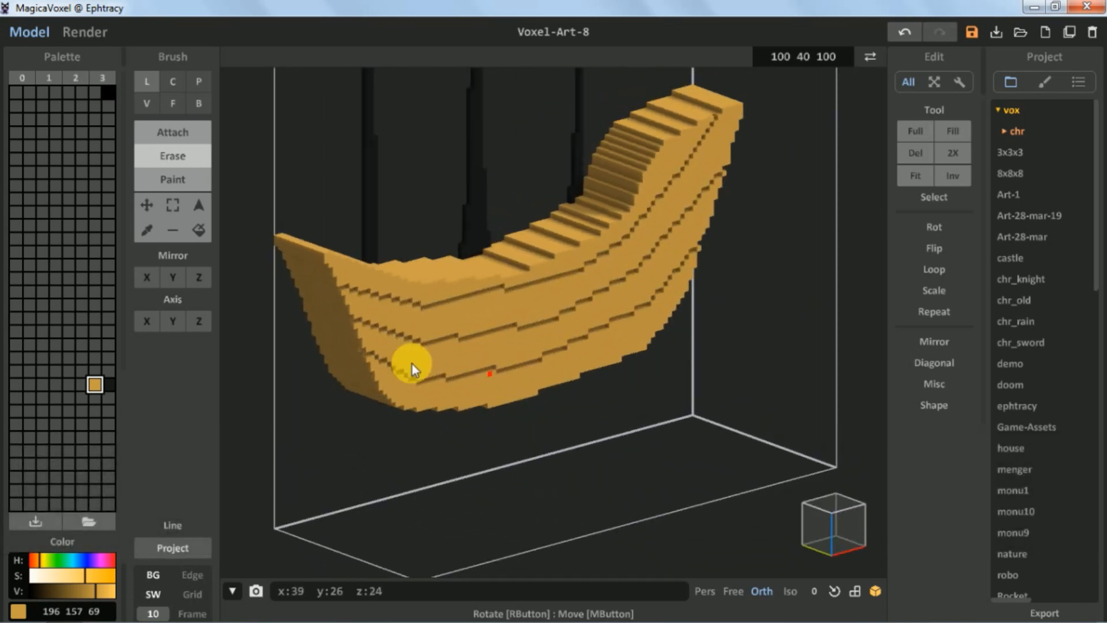
left_click(171, 105)
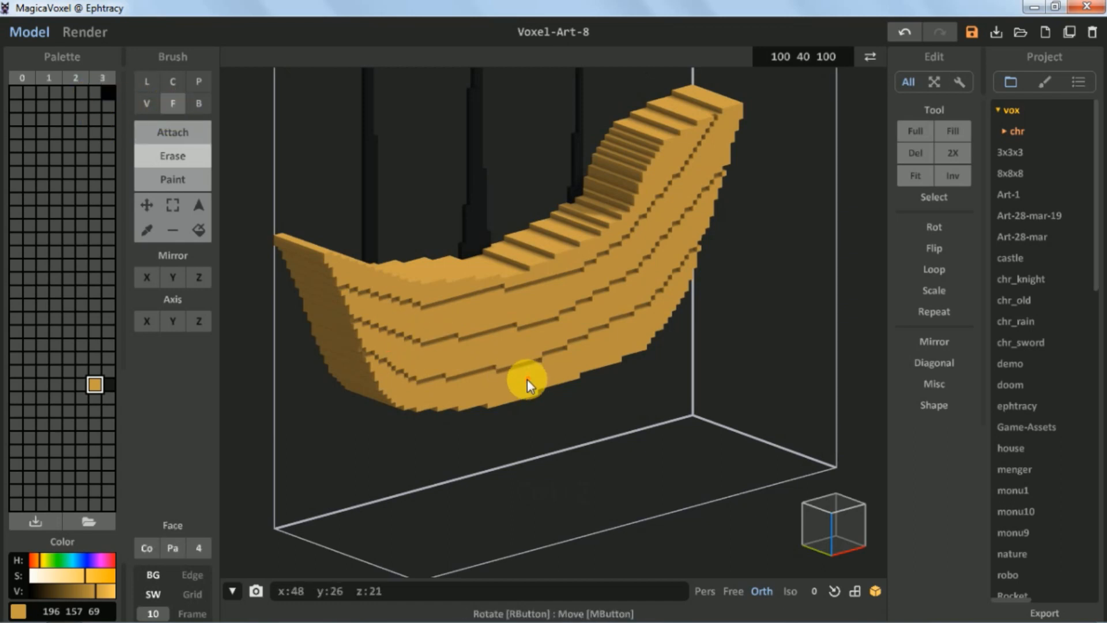
left_click(523, 379)
left_click(519, 379)
right_click_drag(511, 378, 510, 346)
scroll(510, 346, "up", 2)
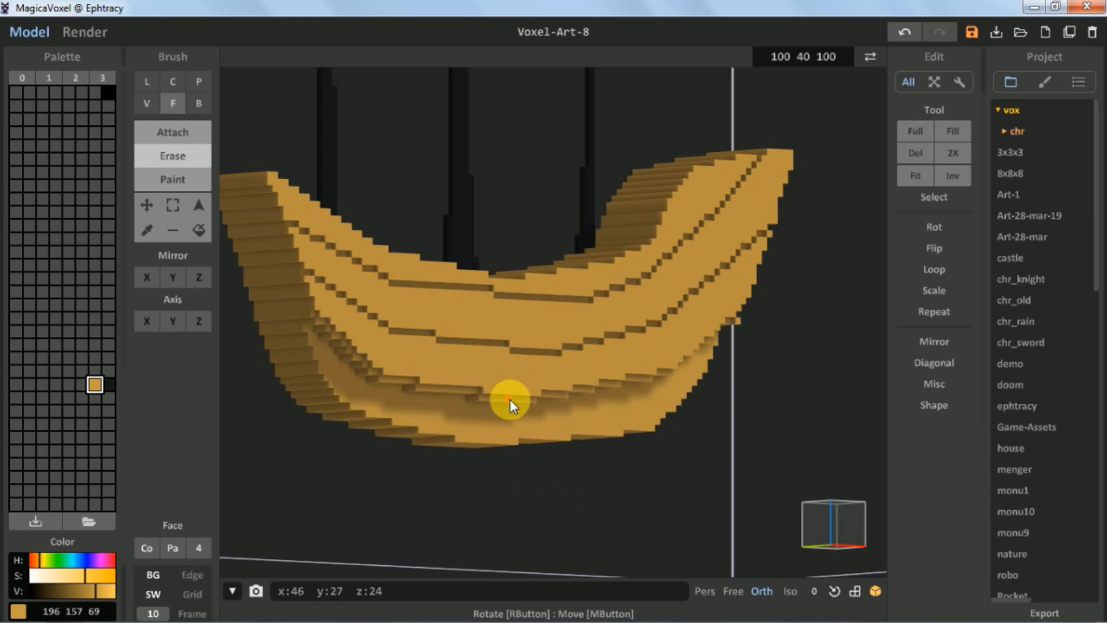
key("ctrl+z")
left_click(517, 411)
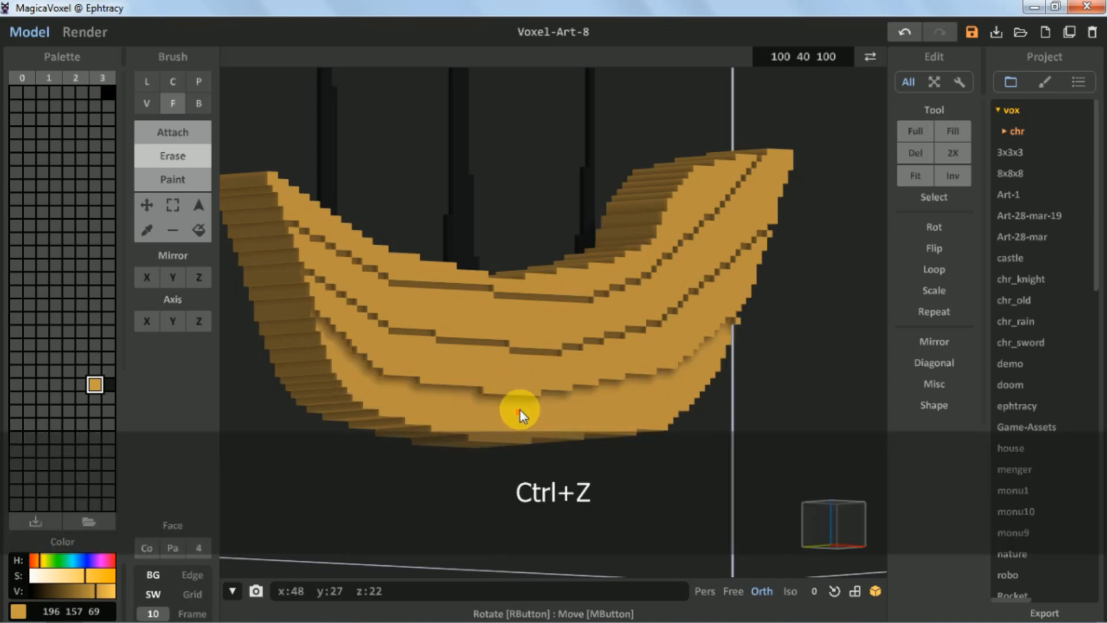
left_click(534, 381)
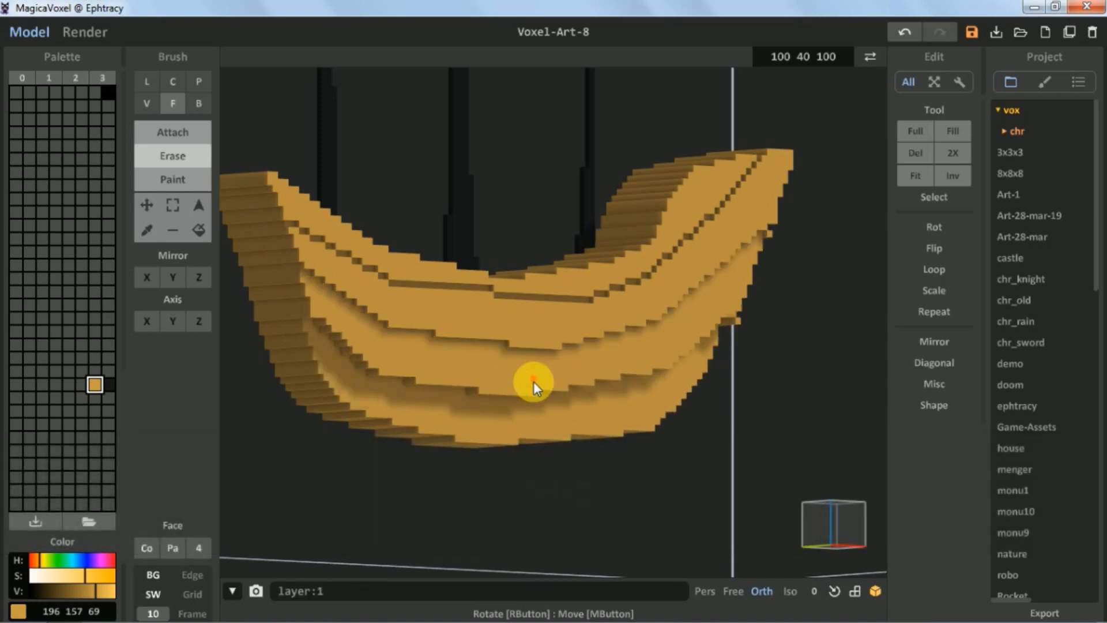
left_click(534, 382)
- Undo the last band erasures on the hull's side
mouse_move(538, 406)
right_mouse_down()
mouse_move(559, 406)
mouse_move(593, 345)
mouse_move(721, 233)
mouse_move(533, 351)
mouse_move(496, 306)
mouse_move(466, 327)
mouse_move(542, 299)
mouse_move(565, 352)
right_mouse_up()
key("space")
key("space")
key("z")
key("ctrl+z")
key("ctrl+z")
- Erase a curved line along the middle of the hull's lowest side band with the Line brush
scroll(473, 325, "up", 3)
key("space")
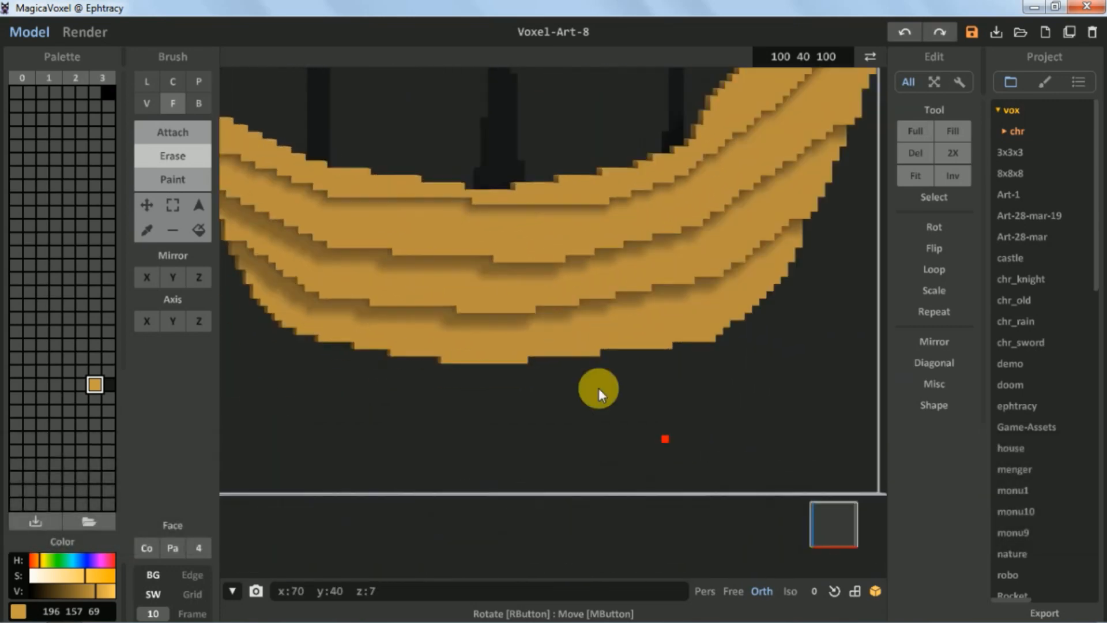
left_click(834, 525)
left_click(146, 82)
key("space")
right_click_drag(267, 259, 320, 268)
mouse_move(290, 255)
left_mouse_down()
mouse_move(310, 282)
mouse_move(410, 330)
mouse_move(620, 336)
left_mouse_up()
right_click_drag(626, 334, 465, 306)
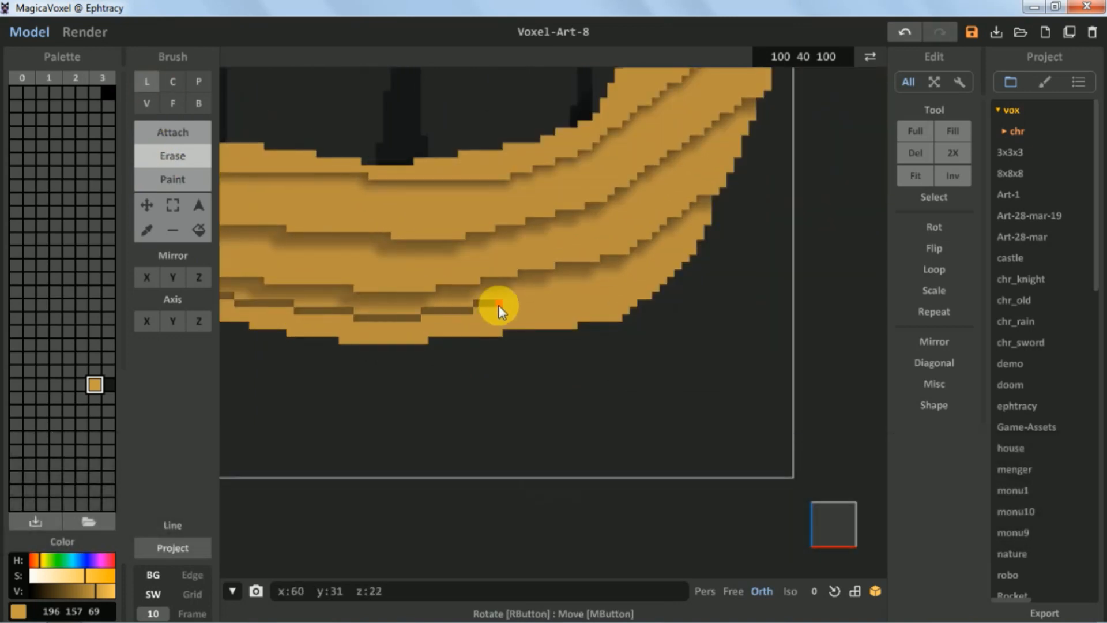
mouse_move(498, 306)
left_mouse_down()
mouse_move(657, 257)
mouse_move(701, 228)
left_mouse_up()
- Erase matching curved lines along the middle of the hull's upper side bands, from the bow to the raised stern
scroll(663, 242, "down", 2)
key("space")
right_click_drag(490, 248, 624, 254)
mouse_move(320, 206)
left_mouse_down()
mouse_move(500, 274)
mouse_move(466, 272)
left_mouse_up()
mouse_move(465, 272)
left_mouse_down()
mouse_move(575, 275)
mouse_move(744, 235)
left_mouse_up()
left_click_drag(744, 235, 839, 182)
mouse_move(304, 174)
left_mouse_down()
mouse_move(396, 214)
mouse_move(472, 226)
mouse_move(696, 228)
left_mouse_up()
key("space")
right_click_drag(696, 227, 478, 248)
scroll(522, 222, "up", 2)
left_click_drag(480, 287, 626, 153)
- Recess the side bands below the new lines with the Face brush in Erase mode to give the hull finer steps
mouse_move(462, 277)
right_mouse_down()
mouse_move(546, 315)
mouse_move(513, 290)
right_mouse_up()
key("f")
scroll(545, 315, "up", 2)
left_click(515, 288)
left_click(534, 255)
left_click(550, 227)
mouse_move(450, 233)
right_mouse_down()
mouse_move(517, 249)
mouse_move(546, 316)
mouse_move(761, 309)
mouse_move(406, 281)
right_mouse_up()
scroll(517, 249, "down", 3)
middle_click_drag(406, 281, 587, 320)
scroll(587, 319, "up", 5)
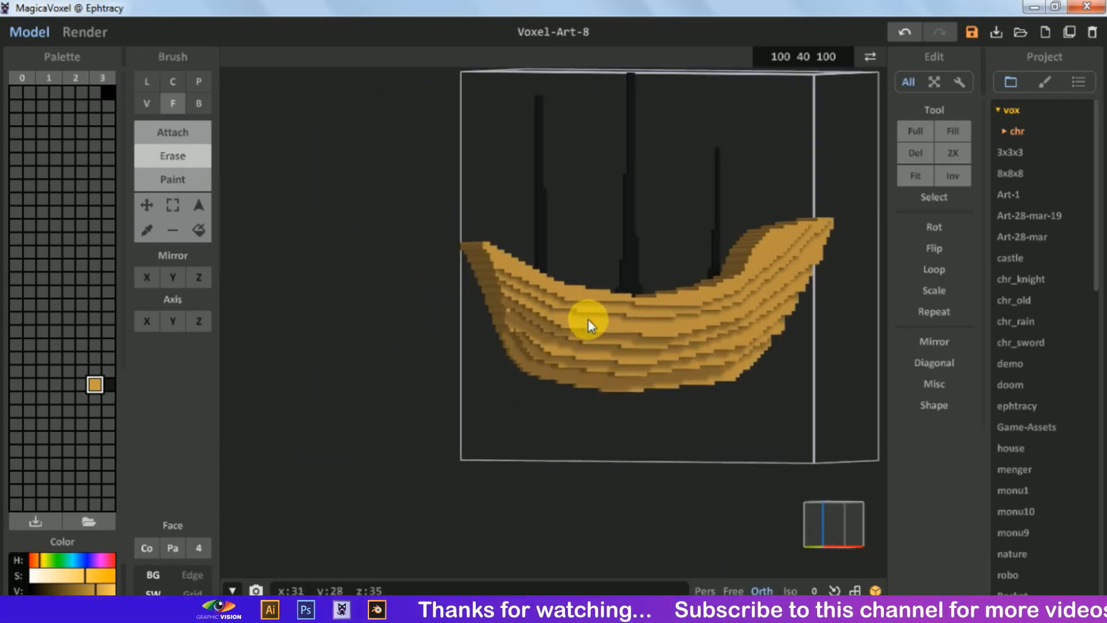
- Show the hull from above and frame its stern end
right_click_drag(527, 334, 835, 502)
left_click(836, 502)
key("space")
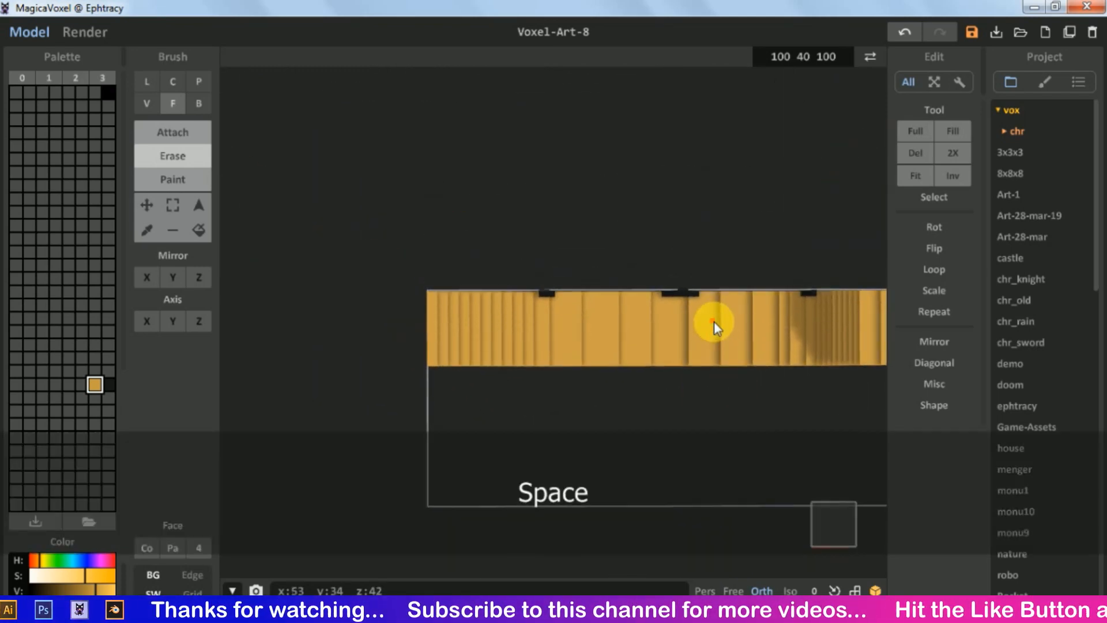
left_click_drag(714, 320, 544, 186)
scroll(649, 221, "up", 3)
key("space")
left_click_drag(781, 180, 580, 232)
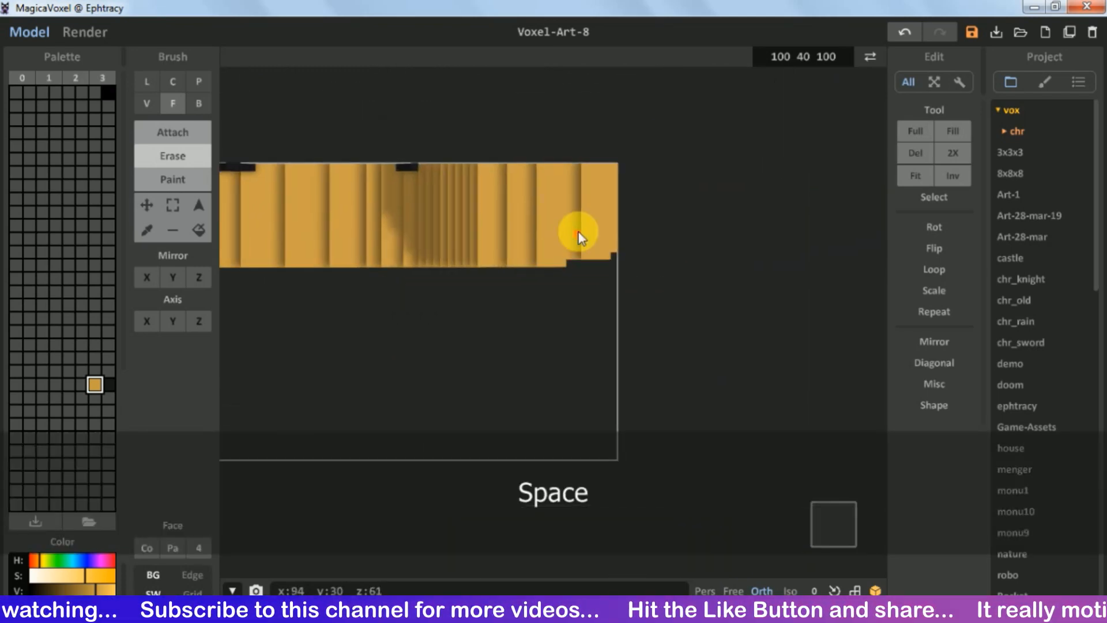
scroll(583, 231, "up", 2)
left_click(610, 133)
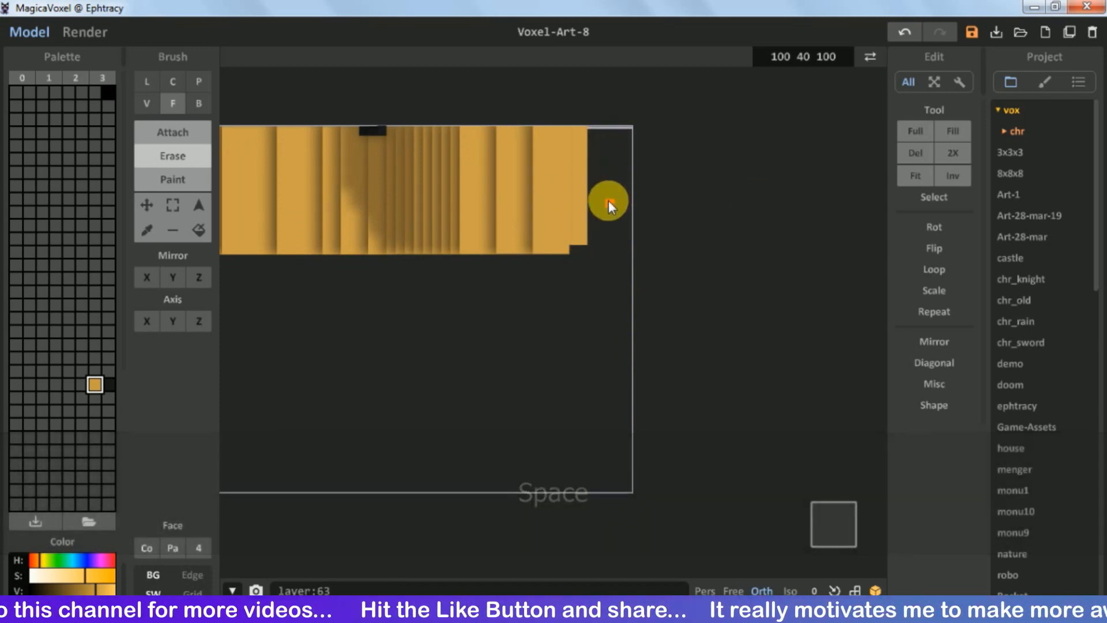
key("ctrl")
key("ctrl+z")
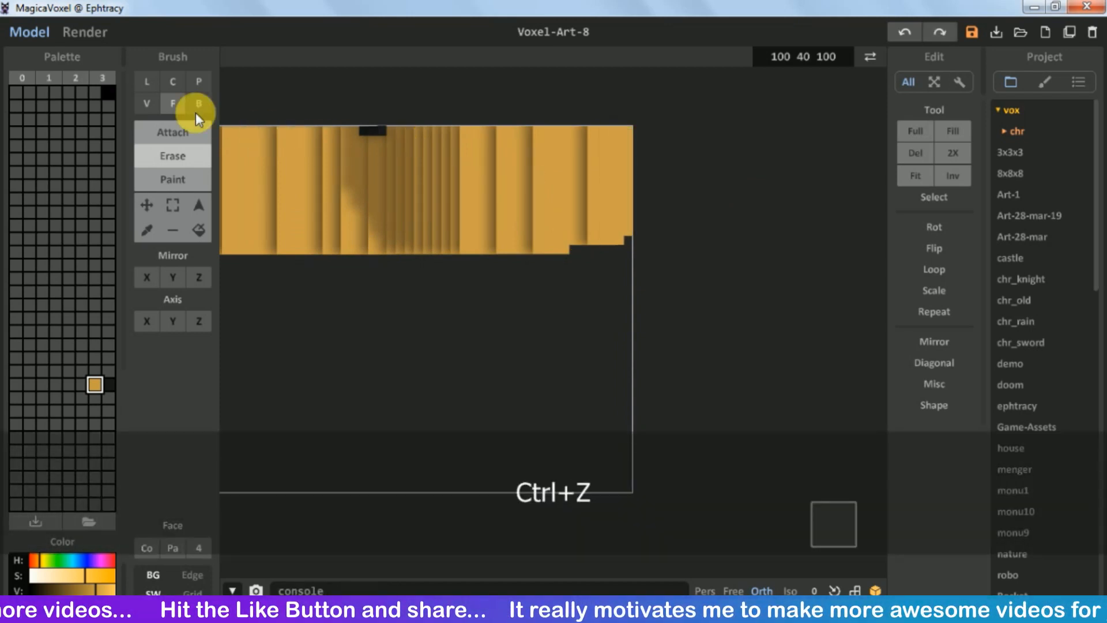
- Erase an inset line across the stern deck's end, stepping outwards to the hull's side edge, with the Line brush
left_click(148, 82)
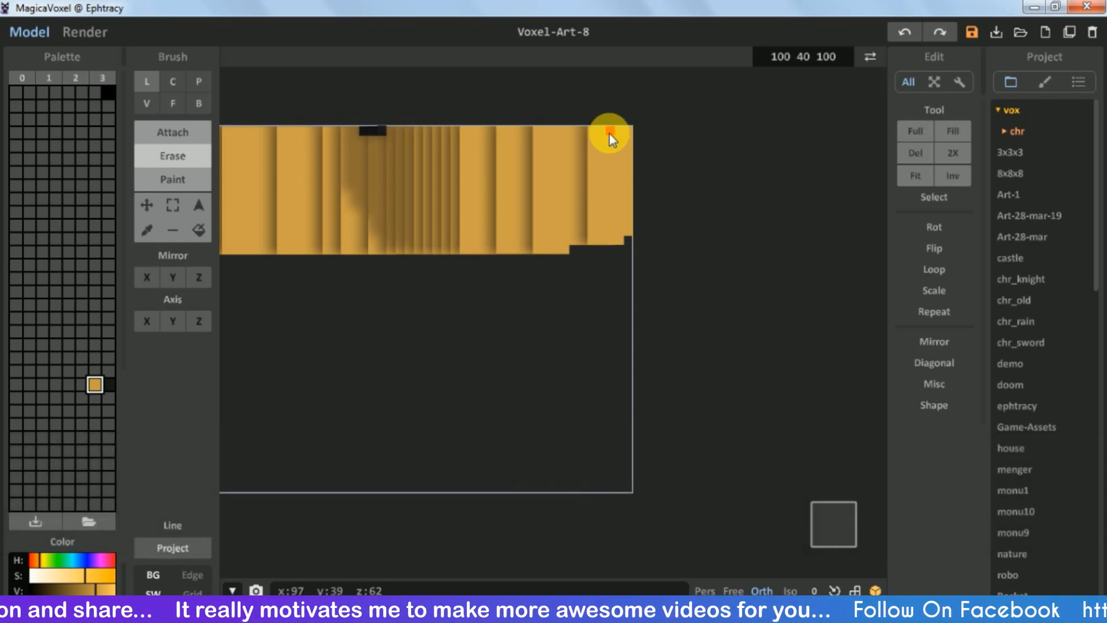
left_click_drag(607, 204, 607, 210)
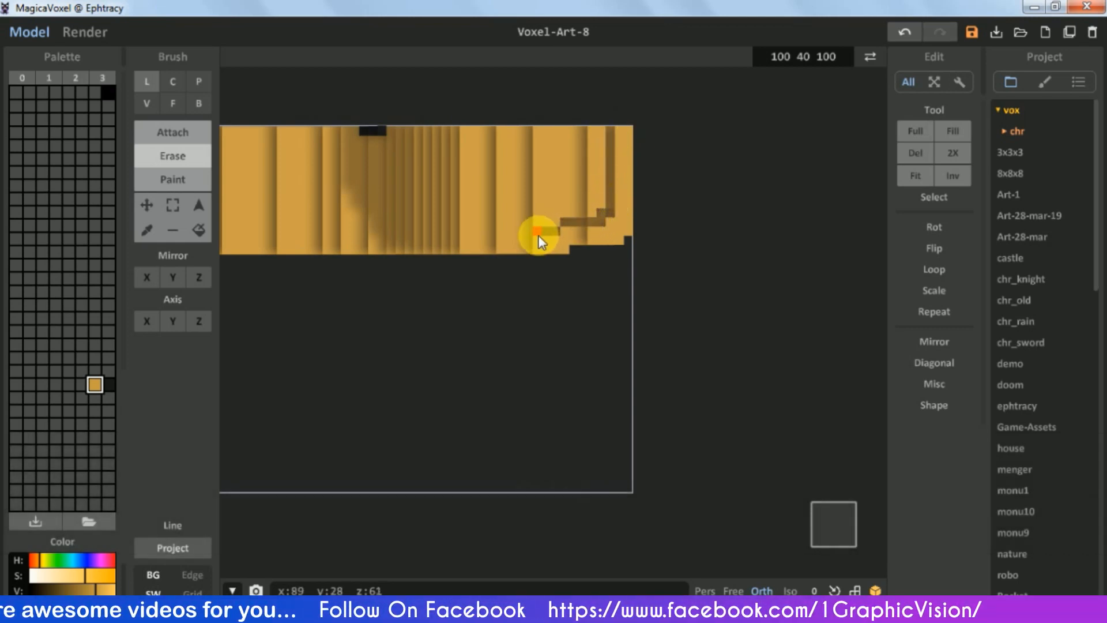
left_click_drag(538, 234, 459, 242)
key("space")
scroll(559, 242, "up", 3)
scroll(565, 225, "down", 1)
key("z")
left_click_drag(710, 204, 616, 225)
scroll(596, 223, "down", 1)
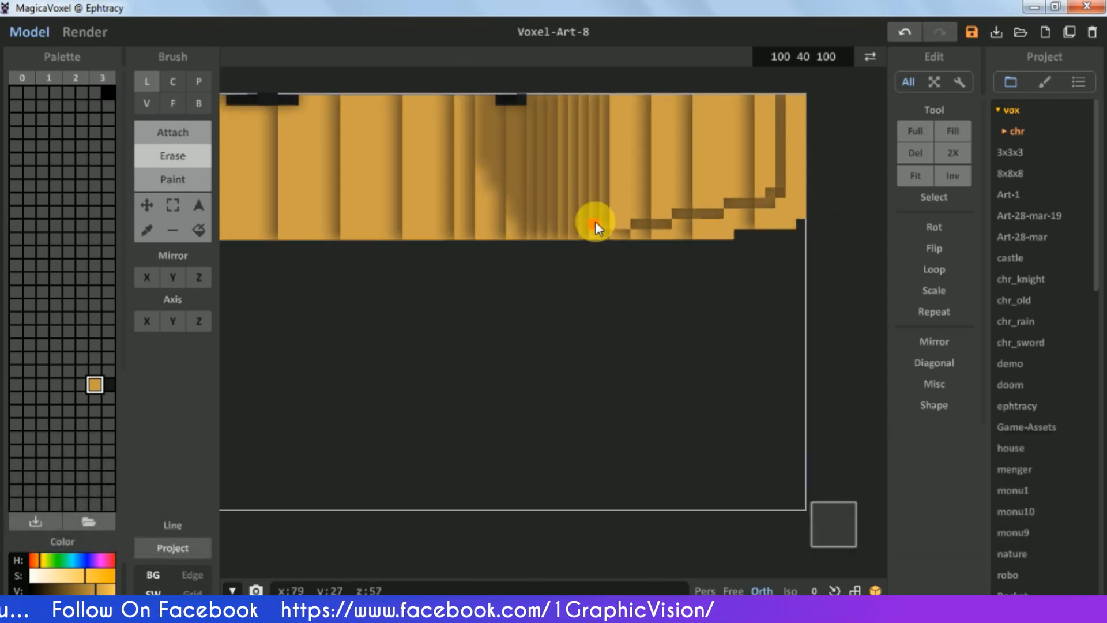
- Erase a stepped diagonal line across the bow deck from the tip out to the hull's side edge
key("space")
scroll(436, 190, "up", 1)
mouse_move(396, 116)
left_mouse_down()
mouse_move(592, 250)
mouse_move(807, 278)
left_mouse_up()
scroll(656, 313, "down", 2)
key("space")
scroll(599, 305, "up", 2)
right_click_drag(588, 303, 410, 214)
scroll(438, 230, "up", 1)
right_click_drag(486, 269, 507, 302)
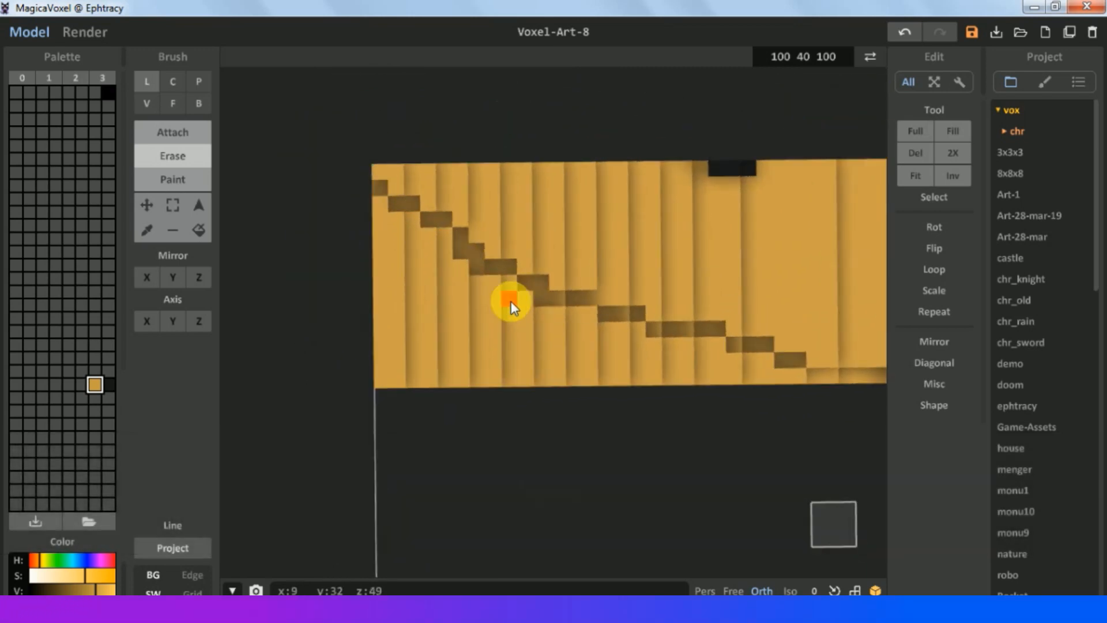
- Cut away the bow corner outside the stepped line layer by layer with the Face brush in Erase mode
left_click(174, 108)
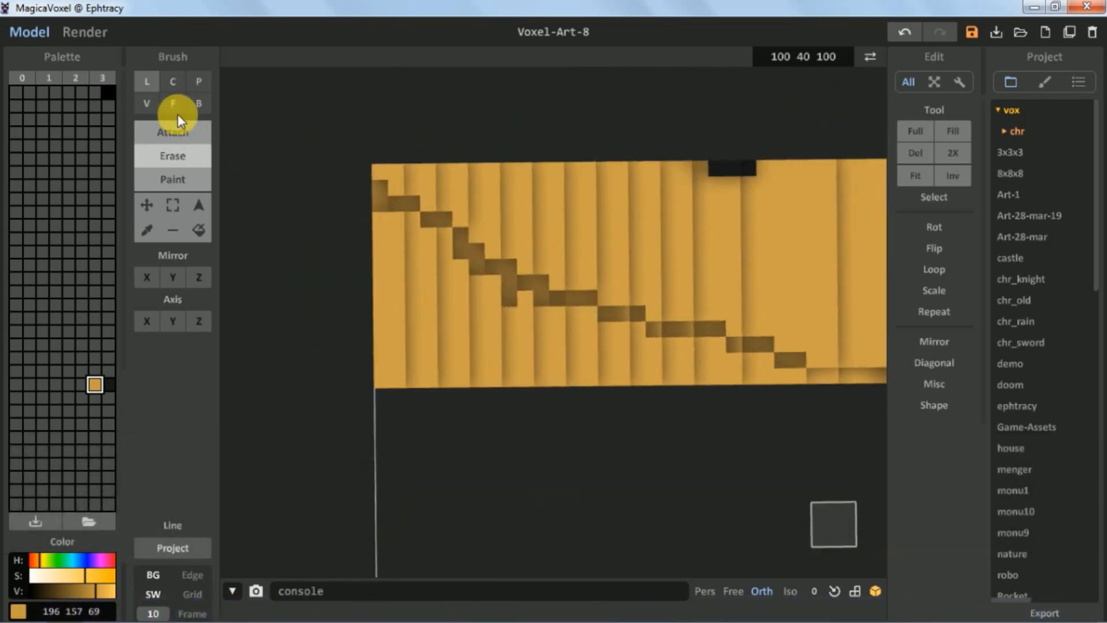
mouse_move(393, 243)
left_mouse_down()
mouse_move(405, 271)
mouse_move(556, 346)
mouse_move(617, 348)
left_mouse_up()
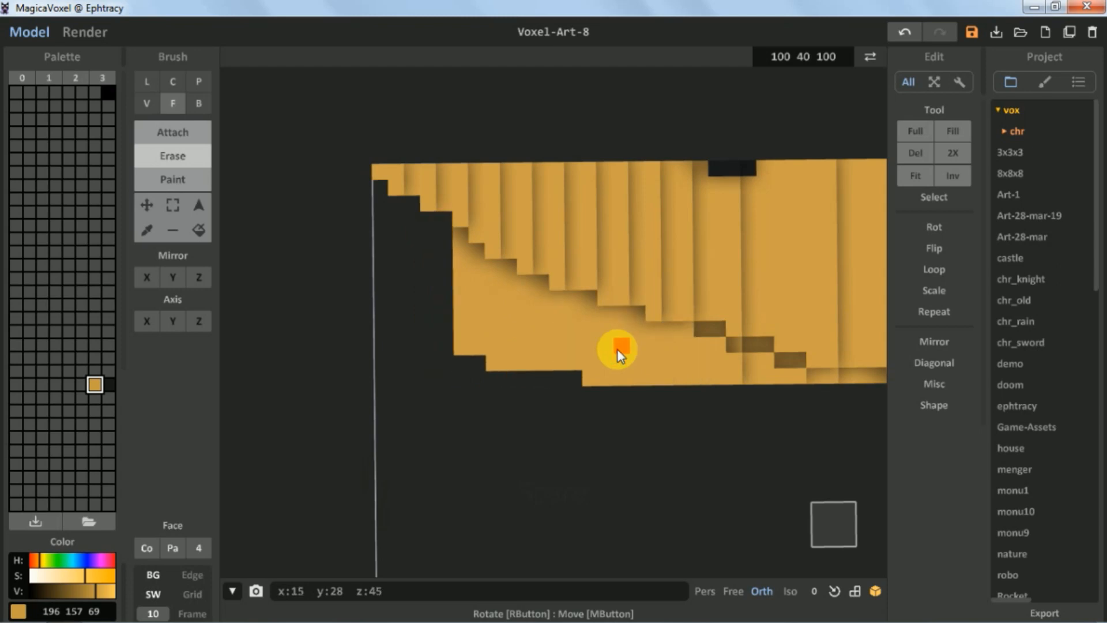
mouse_move(617, 349)
right_mouse_down()
mouse_move(692, 302)
mouse_move(608, 275)
mouse_move(538, 283)
right_mouse_up()
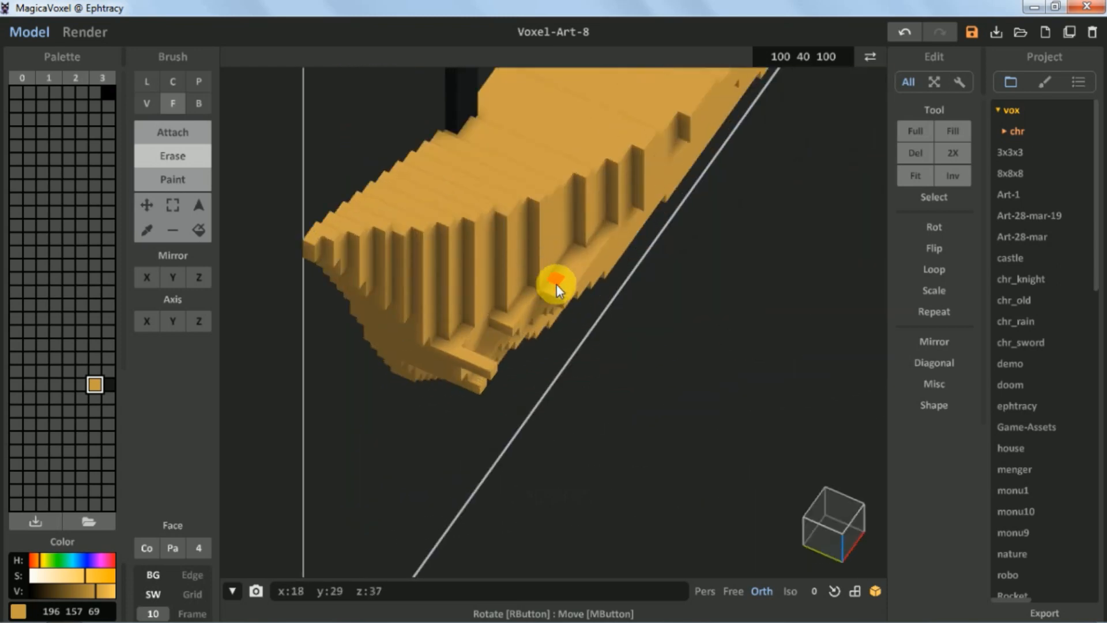
scroll(425, 354, "up", 2)
left_click(419, 390)
left_click(583, 254)
left_click(505, 310)
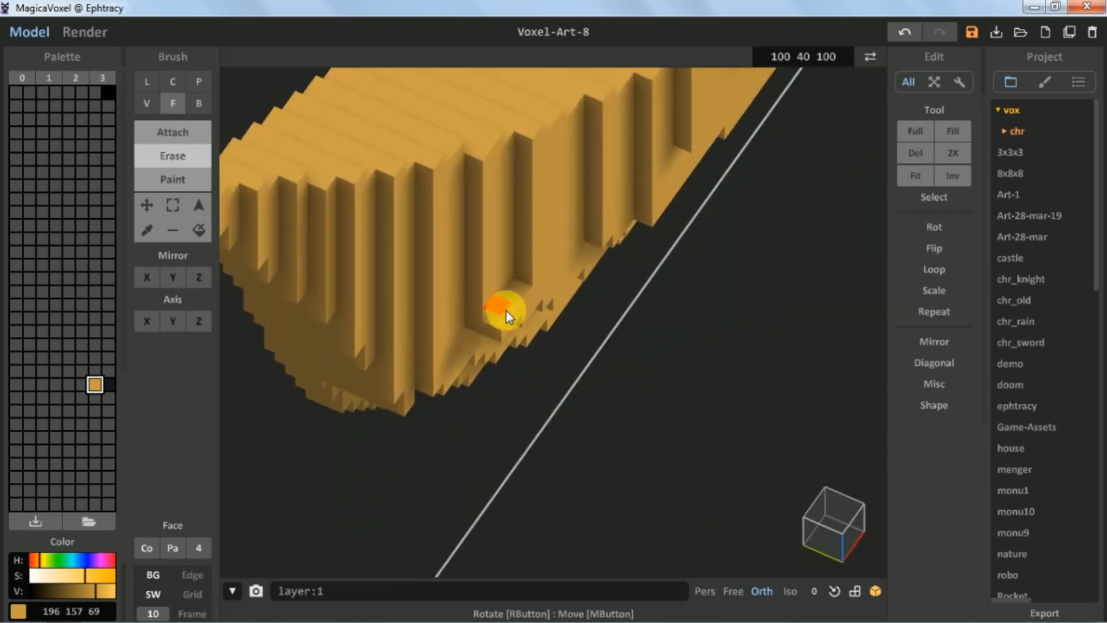
- Undo the last face erase and cut away the leftover ledge outside the stern line with the Face brush
mouse_move(506, 310)
right_mouse_down()
mouse_move(356, 101)
mouse_move(603, 466)
mouse_move(590, 215)
mouse_move(548, 226)
mouse_move(450, 313)
right_mouse_up()
key("ctrl+z")
left_click(147, 103)
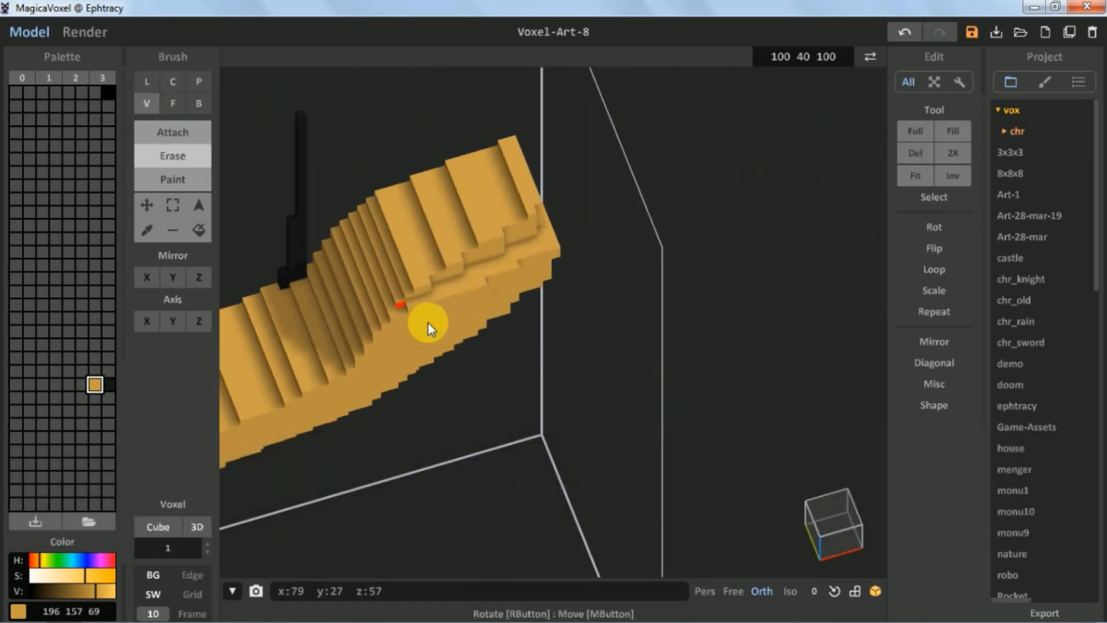
key("f")
left_click(480, 280)
- From the top view, erase a second line just inside the stern deck's tapered edge to mark the railing
mouse_move(426, 301)
right_mouse_down()
mouse_move(403, 276)
mouse_move(562, 435)
mouse_move(843, 517)
right_mouse_up()
key("space")
left_click(843, 520)
key("space")
left_click_drag(519, 318, 601, 314)
scroll(601, 314, "up", 3)
left_click(146, 81)
scroll(554, 248, "up", 3)
key("space")
left_click_drag(807, 245, 538, 254)
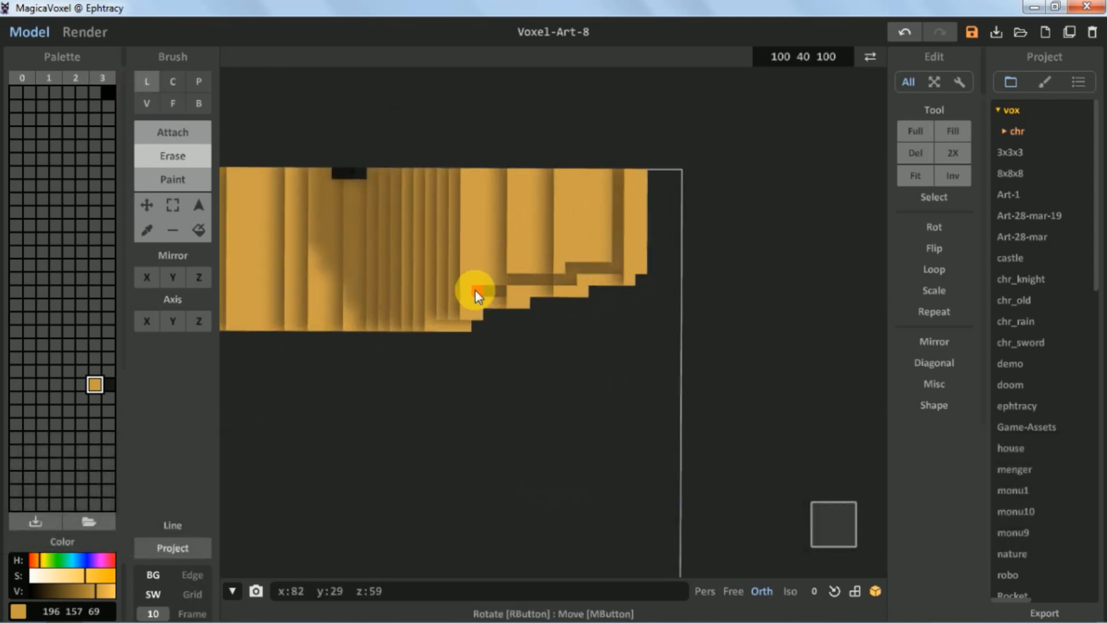
- Continue the erased railing line along the inside of the bow deck's stepped edge
scroll(557, 286, "up", 3)
key("space")
mouse_move(427, 291)
left_mouse_down()
mouse_move(682, 217)
mouse_move(297, 230)
mouse_move(289, 267)
mouse_move(449, 239)
mouse_move(487, 291)
left_mouse_up()
key("space")
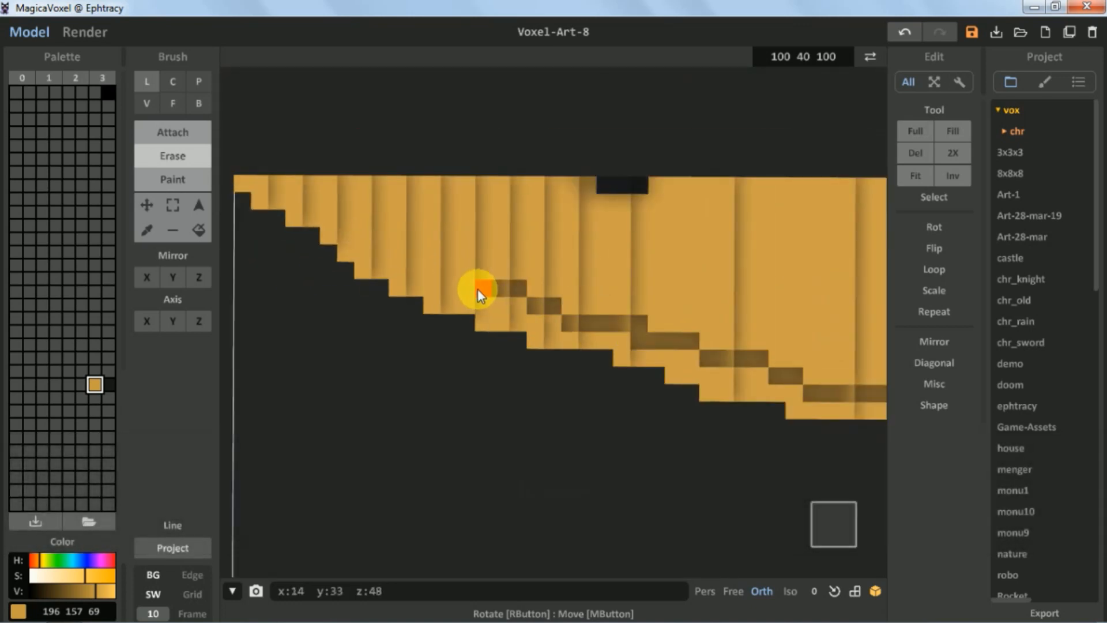
- Lower the bow deck sections inside the railing line by erasing their top faces with the Face brush
left_click(173, 104)
left_click(335, 200)
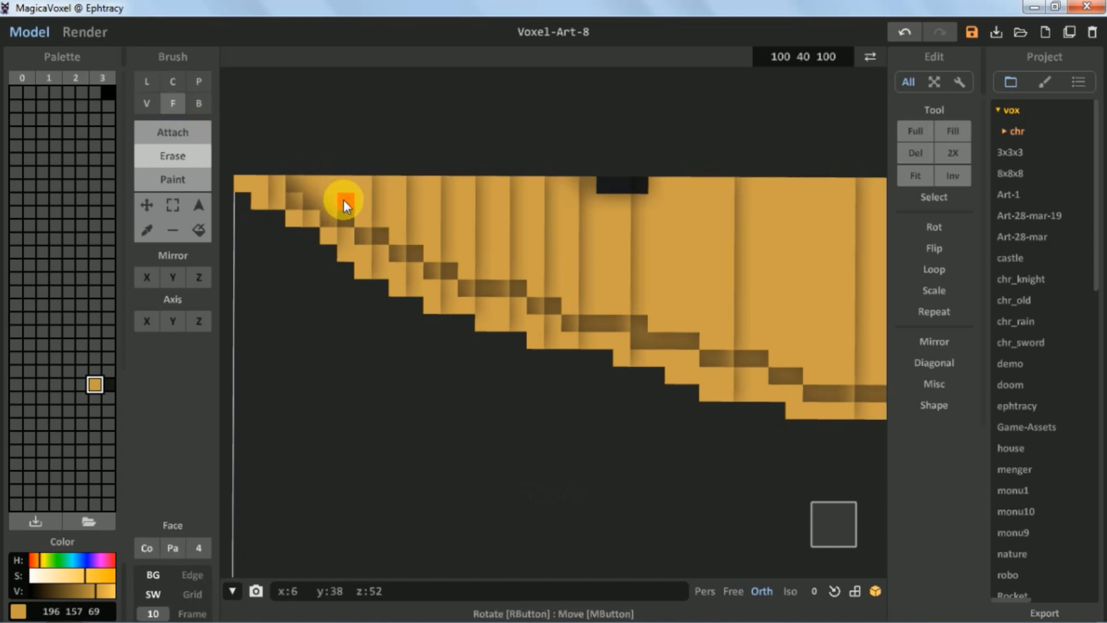
left_click(383, 201)
left_click(459, 225)
left_click(497, 242)
left_click(519, 248)
- Undo the last two face erasures on the bow deck
scroll(519, 248, "down", 3)
right_click_drag(520, 248, 586, 283)
key("ctrl+z")
key("space")
key("ctrl+z")
- Erase the top faces of the remaining deck sections inside the railing, from the bow towards midship
left_click(534, 248)
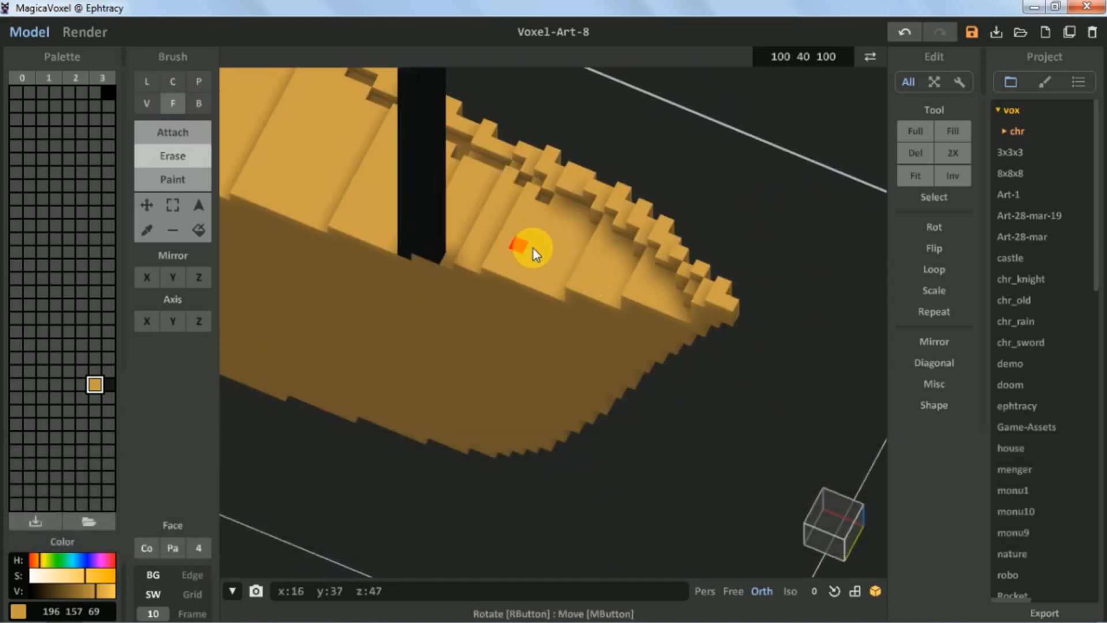
key("space")
left_click_drag(534, 248, 638, 297)
left_click(593, 251)
mouse_move(593, 254)
right_mouse_down()
mouse_move(659, 288)
mouse_move(575, 206)
mouse_move(492, 293)
mouse_move(493, 277)
right_mouse_up()
key("space")
left_click(493, 271)
left_click(493, 198)
key("space")
- Sink the stair steps and the raised stern deck below the railing with the Face brush in Erase mode
mouse_move(493, 199)
right_mouse_down()
mouse_move(504, 285)
mouse_move(520, 237)
mouse_move(505, 158)
mouse_move(503, 367)
mouse_move(490, 361)
right_mouse_up()
left_click_drag(491, 361, 514, 340)
left_click_drag(535, 267, 600, 168)
right_click_drag(600, 168, 344, 147)
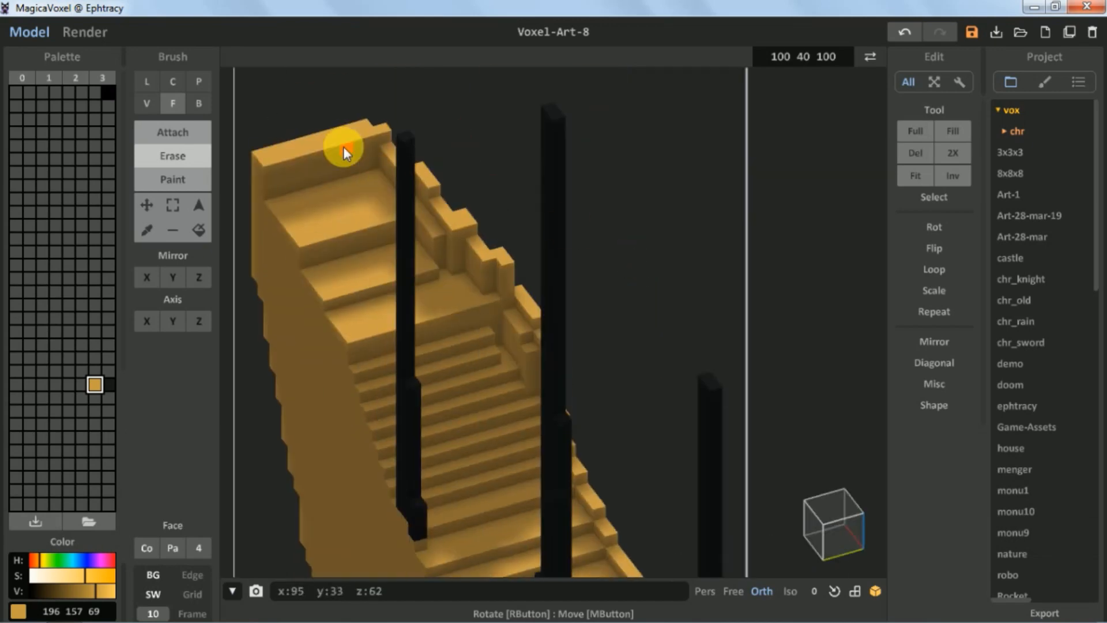
mouse_move(344, 147)
left_mouse_down()
mouse_move(426, 179)
mouse_move(391, 265)
mouse_move(408, 226)
left_mouse_up()
- Erase the leftover faces between the stern stairs and the railing with the Face brush
scroll(407, 226, "down", 8)
mouse_move(407, 226)
right_mouse_down()
mouse_move(589, 359)
mouse_move(321, 323)
mouse_move(539, 375)
mouse_move(438, 290)
mouse_move(423, 190)
mouse_move(424, 263)
mouse_move(277, 231)
right_mouse_up()
scroll(320, 323, "up", 8)
scroll(538, 375, "up", 3)
left_click(147, 82)
left_click(172, 132)
scroll(404, 184, "up", 3)
scroll(404, 184, "down", 2)
left_click(172, 104)
left_click(444, 319)
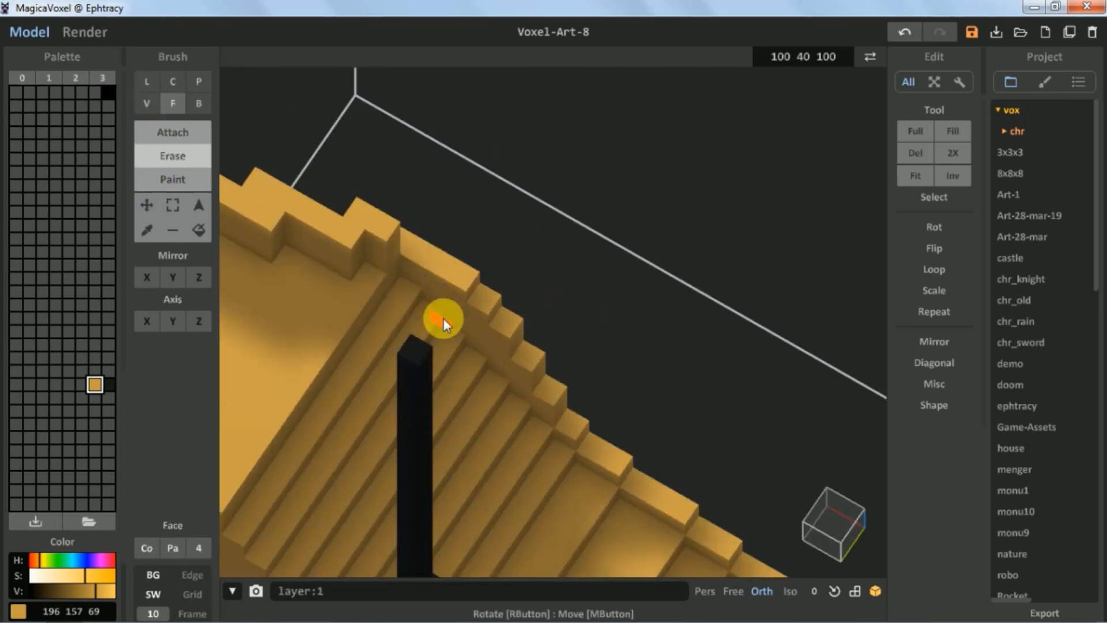
- Paint the golden faces left at the mast bases in the dark colour 25 25 25 with the Face brush in Paint mode
key("space")
mouse_move(444, 319)
right_mouse_down()
mouse_move(569, 392)
mouse_move(491, 346)
right_mouse_up()
key("space")
left_click(172, 178)
left_click(109, 383)
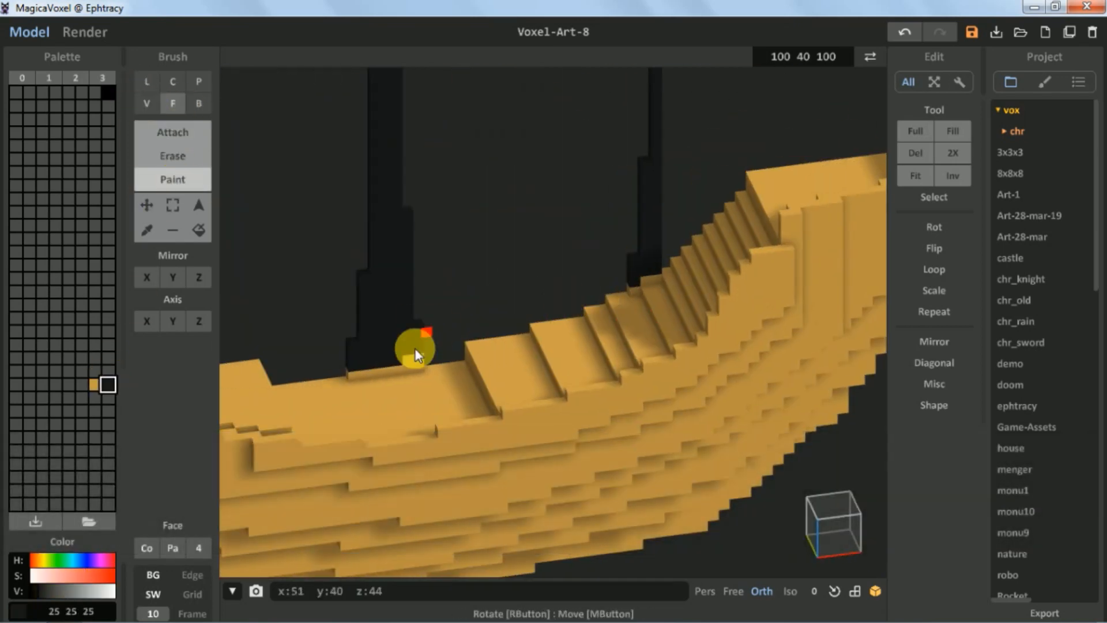
left_click(415, 358)
mouse_move(415, 358)
right_mouse_down()
mouse_move(312, 355)
mouse_move(436, 389)
right_mouse_up()
left_click(583, 237)
right_click_drag(583, 237, 763, 415)
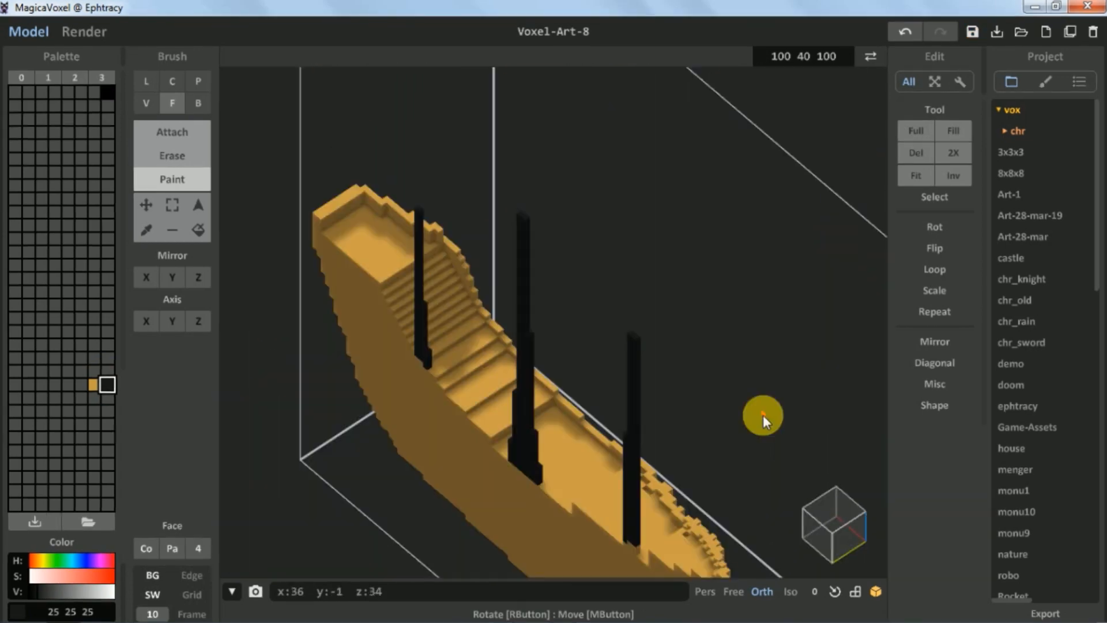
scroll(650, 359, "down", 4)
right_click_drag(650, 359, 541, 331)
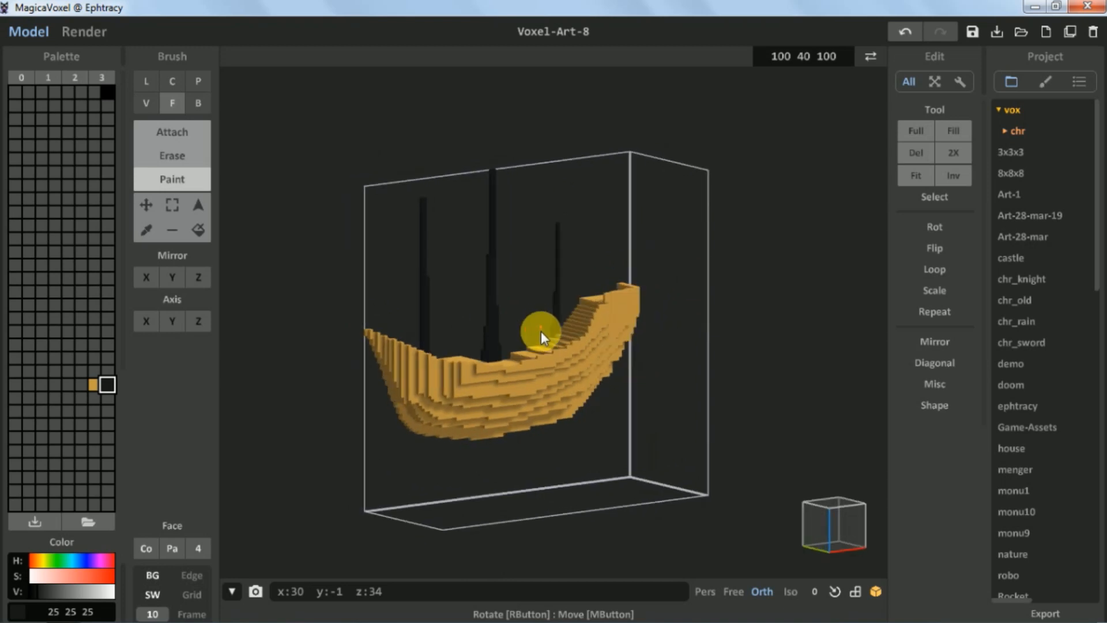
- Mix the colour 191 132 132 in an empty palette slot and paint the hull's lowest plank with it using the Face brush
scroll(522, 372, "up", 3)
scroll(522, 372, "up", 3)
right_click_drag(556, 415, 500, 388)
middle_click_drag(499, 389, 569, 299)
key("ctrl+z")
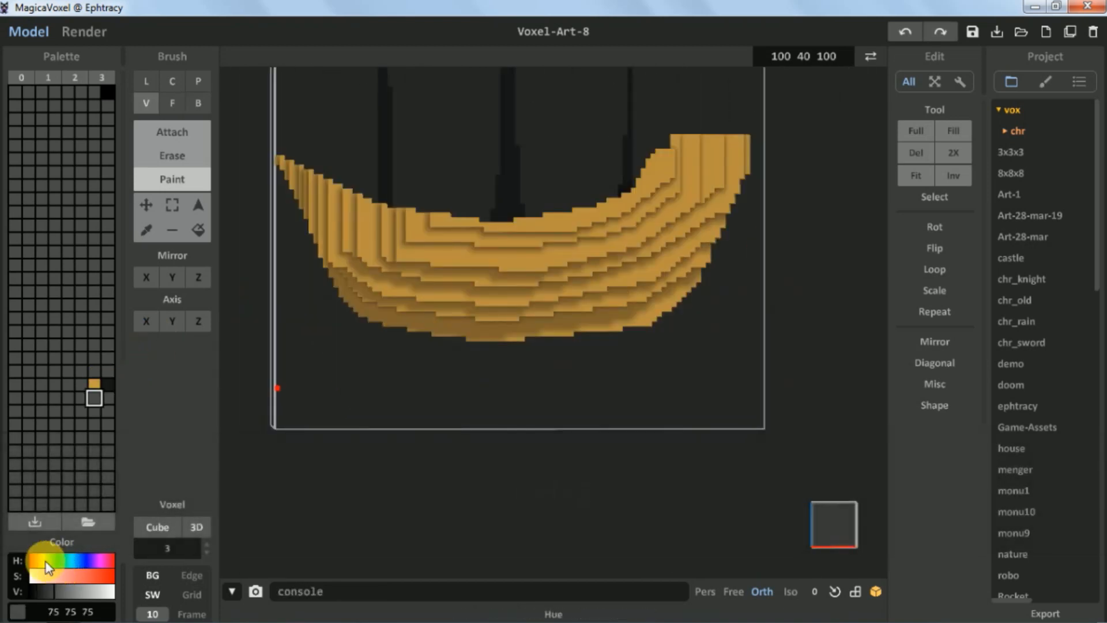
left_click(39, 562)
left_click(55, 576)
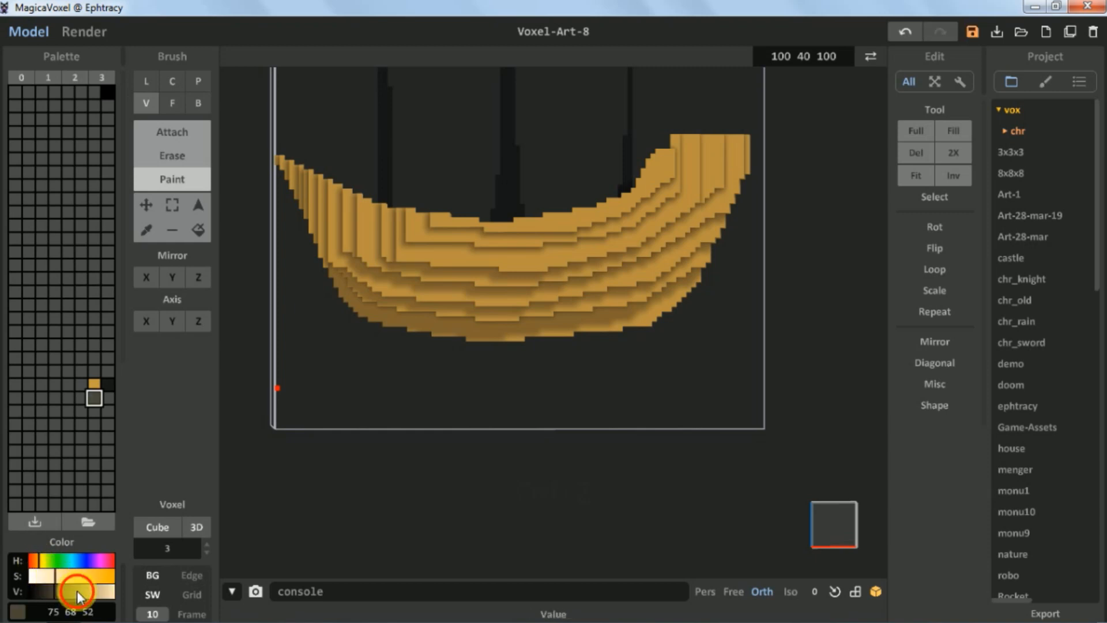
left_click_drag(74, 592, 94, 591)
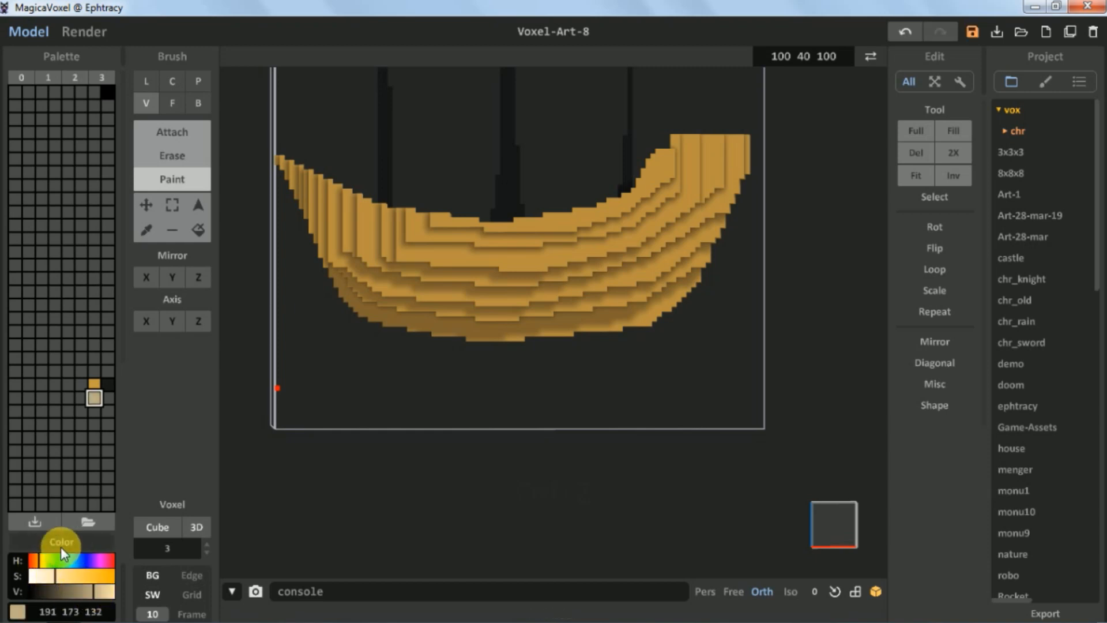
left_click_drag(49, 559, 28, 561)
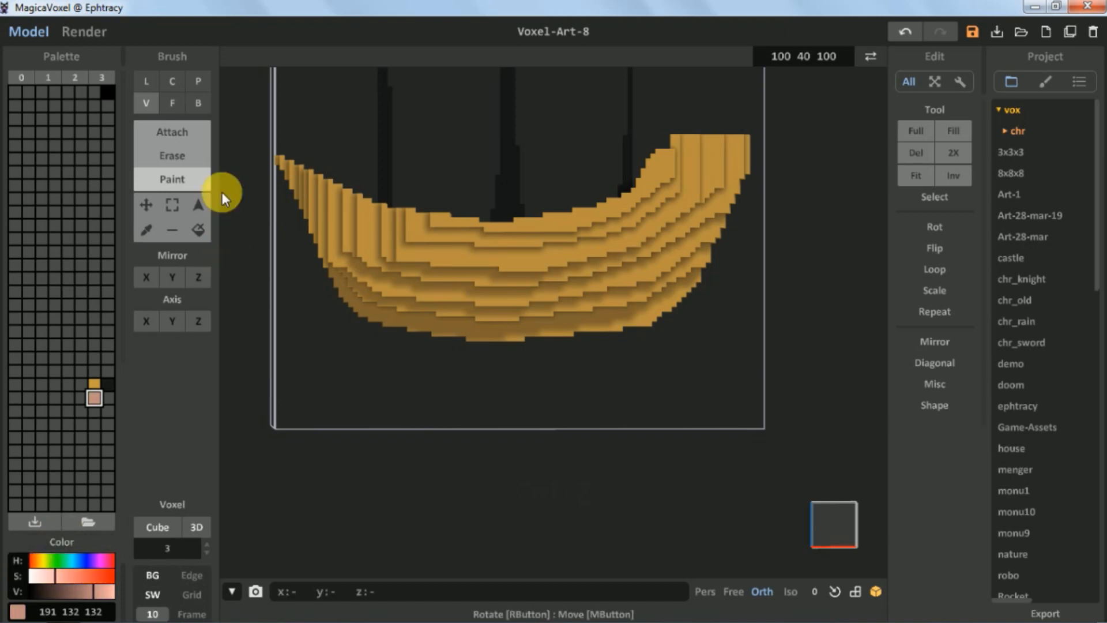
left_click(171, 104)
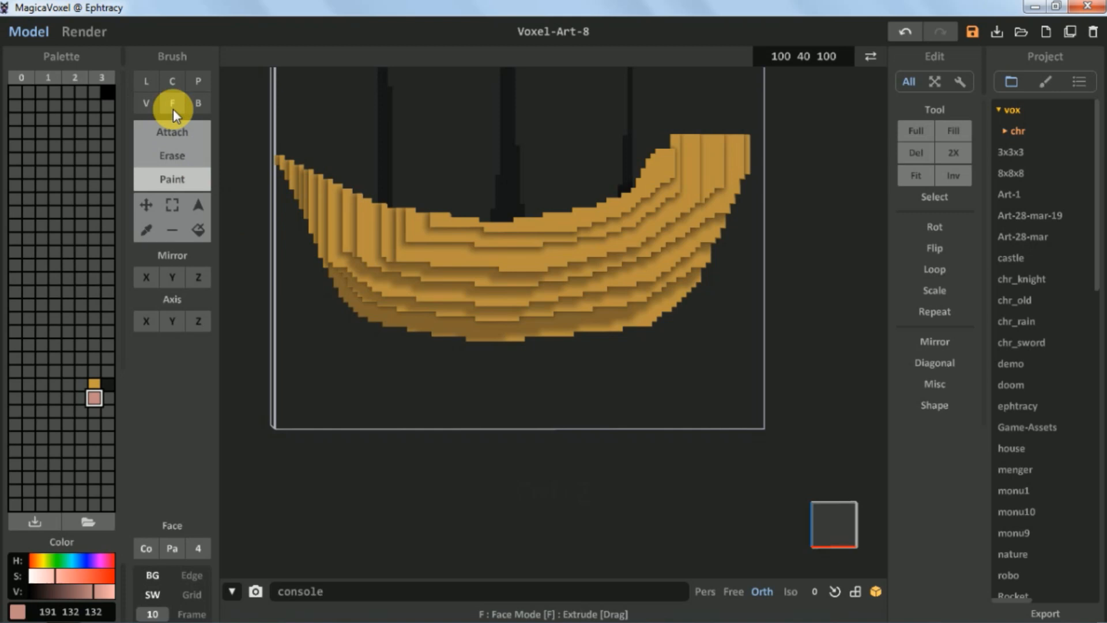
left_click(518, 334)
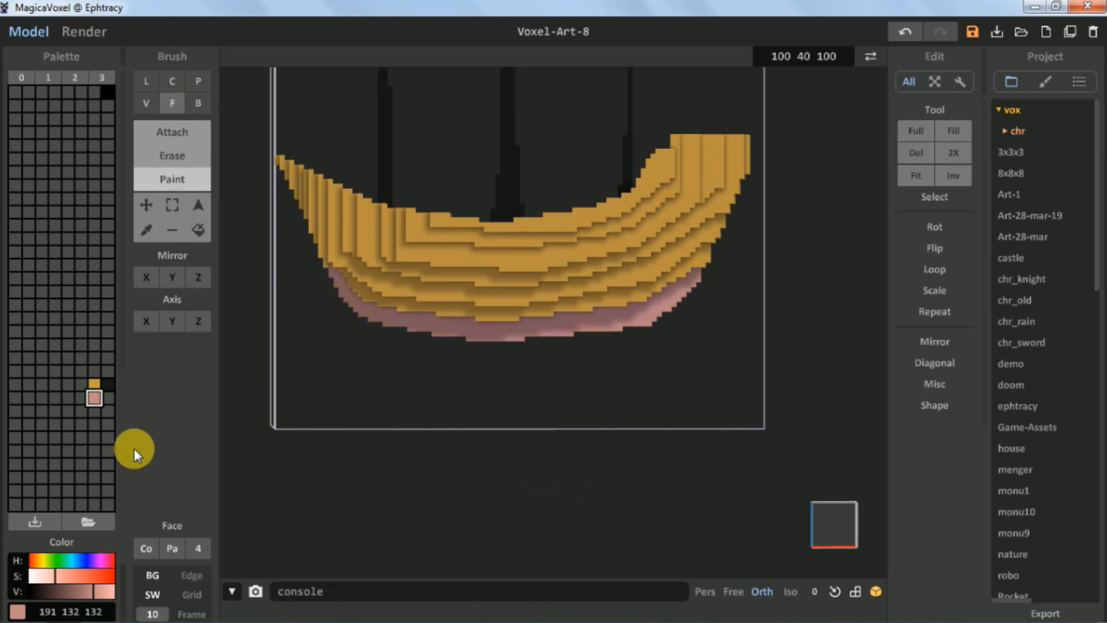
- Change the lowest plank's palette colour to the dark brown 119 90 36
mouse_move(44, 562)
left_mouse_down()
mouse_move(32, 560)
mouse_move(147, 592)
left_mouse_up()
left_click(36, 567)
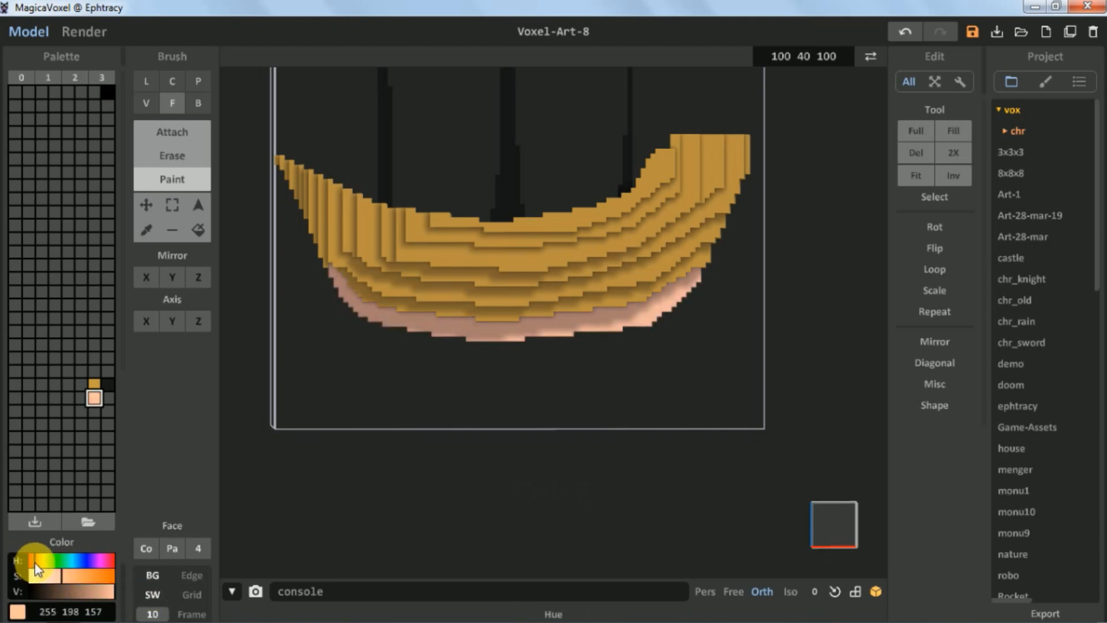
left_click_drag(35, 564, 38, 563)
left_click(89, 575)
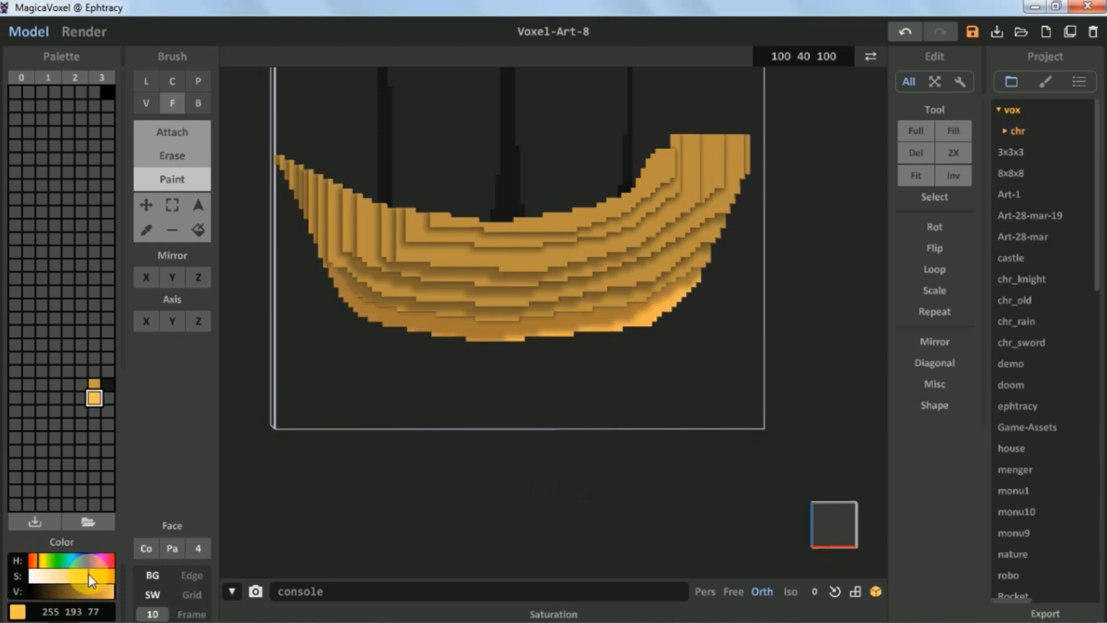
left_click(92, 592)
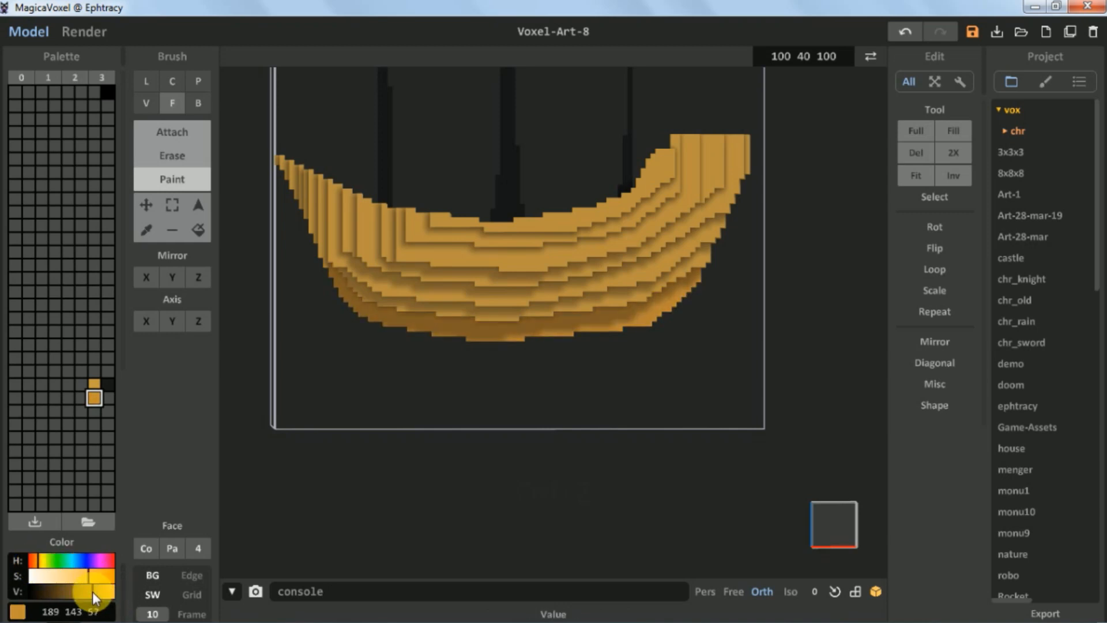
left_click_drag(87, 591, 72, 591)
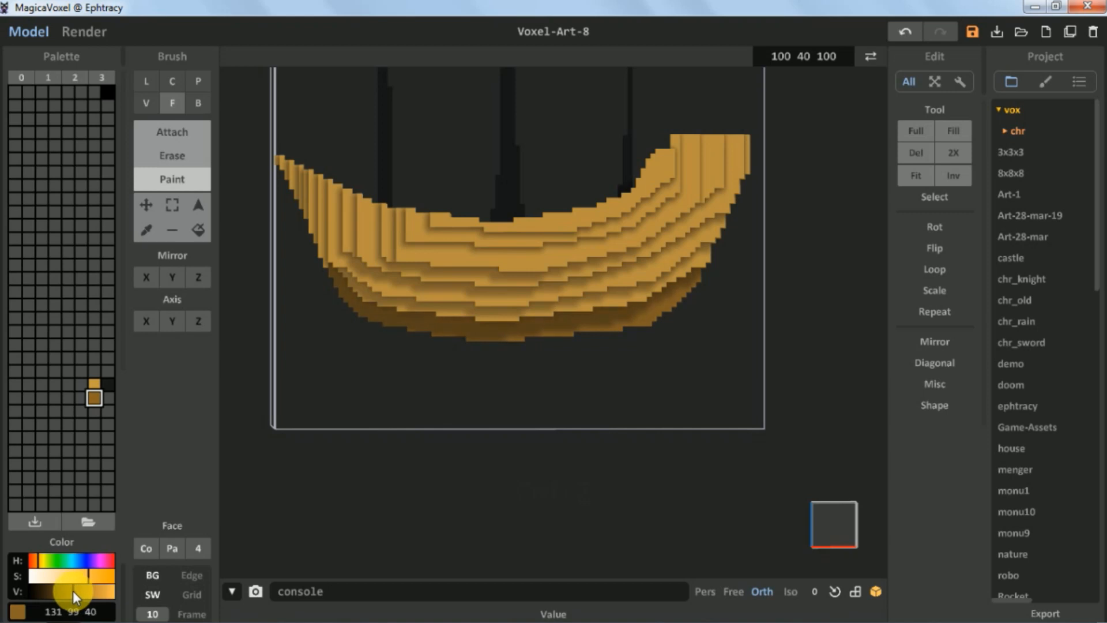
- Mix the golden brown 184 147 63 in the empty palette slot beside the dark brown
left_click(93, 413)
left_click(81, 395)
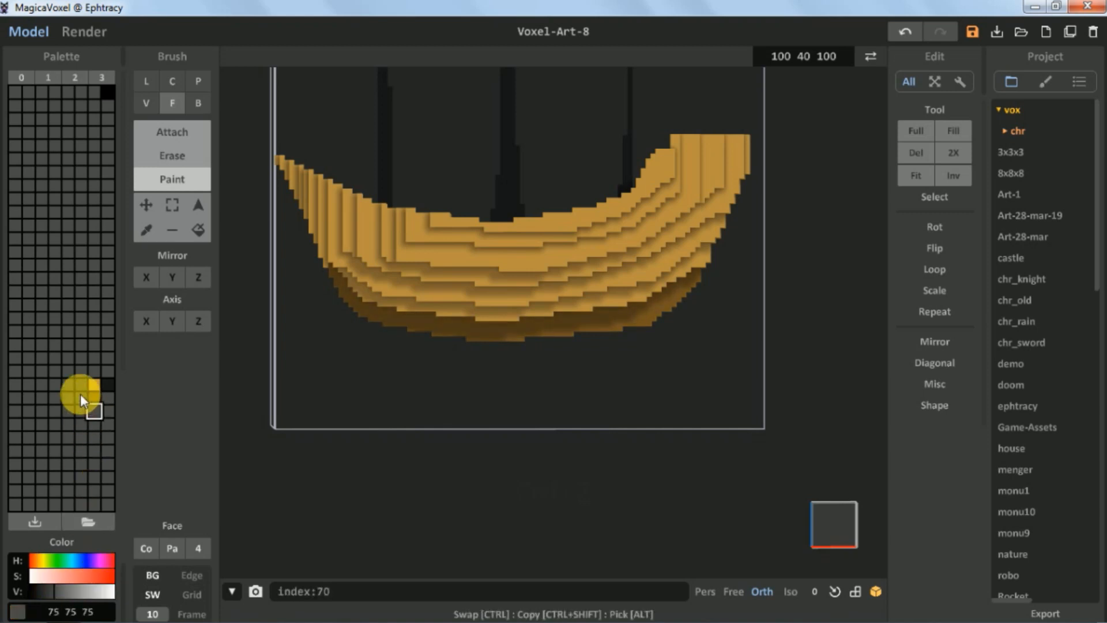
left_click(43, 565)
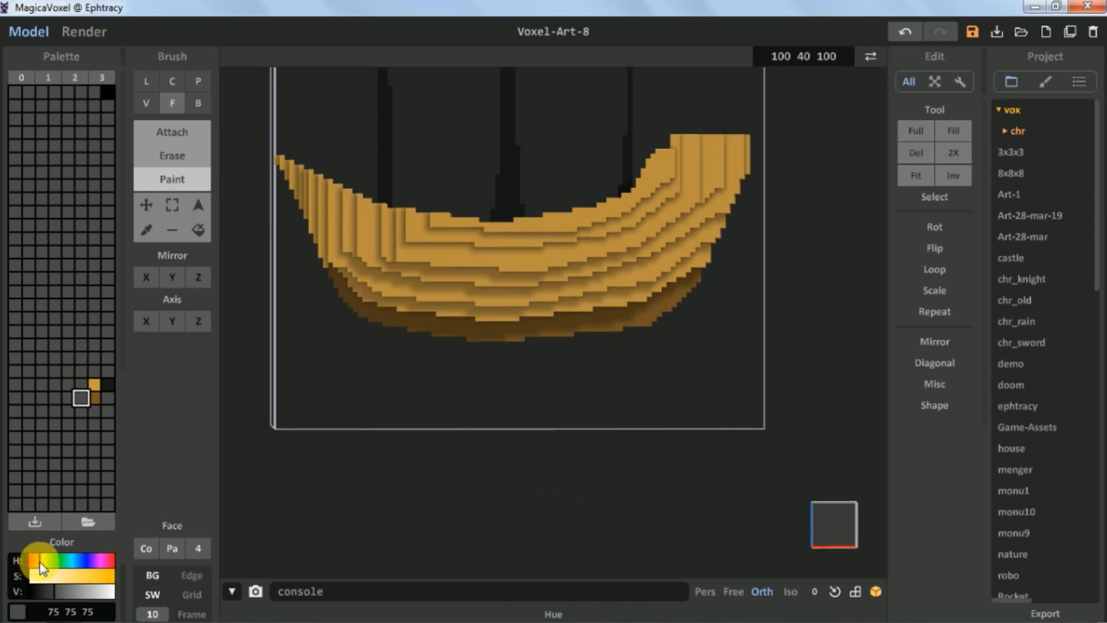
left_click(77, 581)
left_click_drag(83, 591, 116, 593)
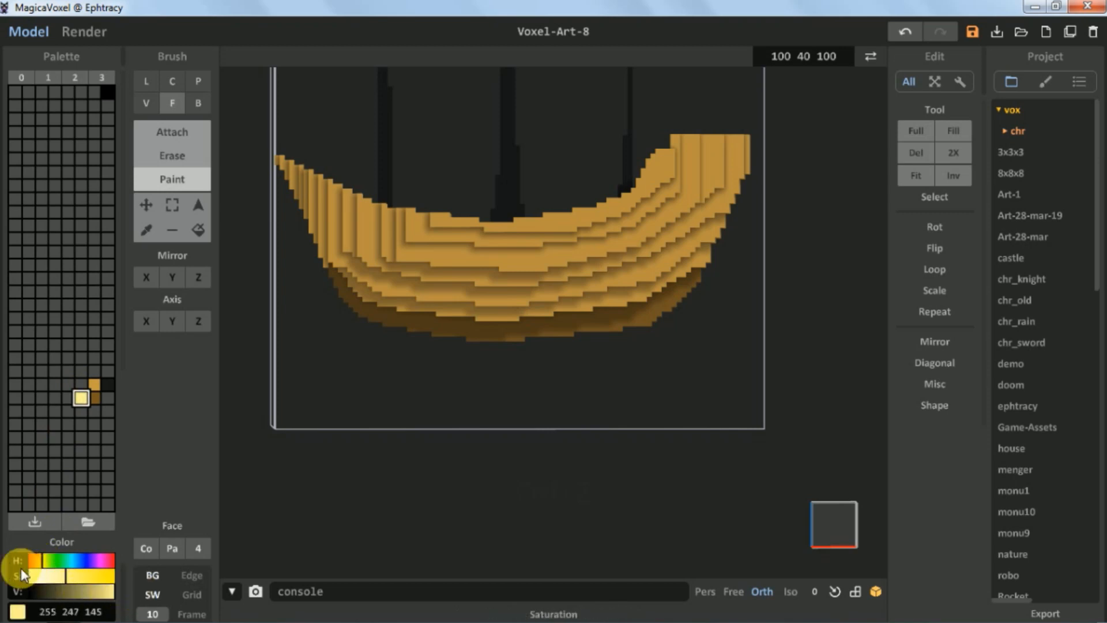
left_click(39, 564)
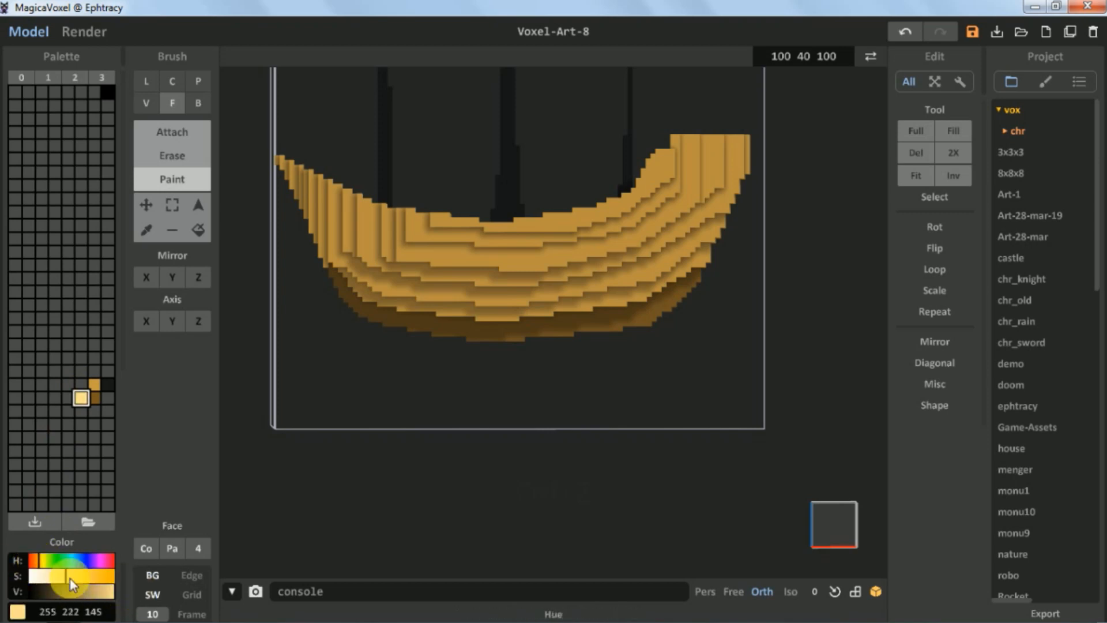
left_click(85, 581)
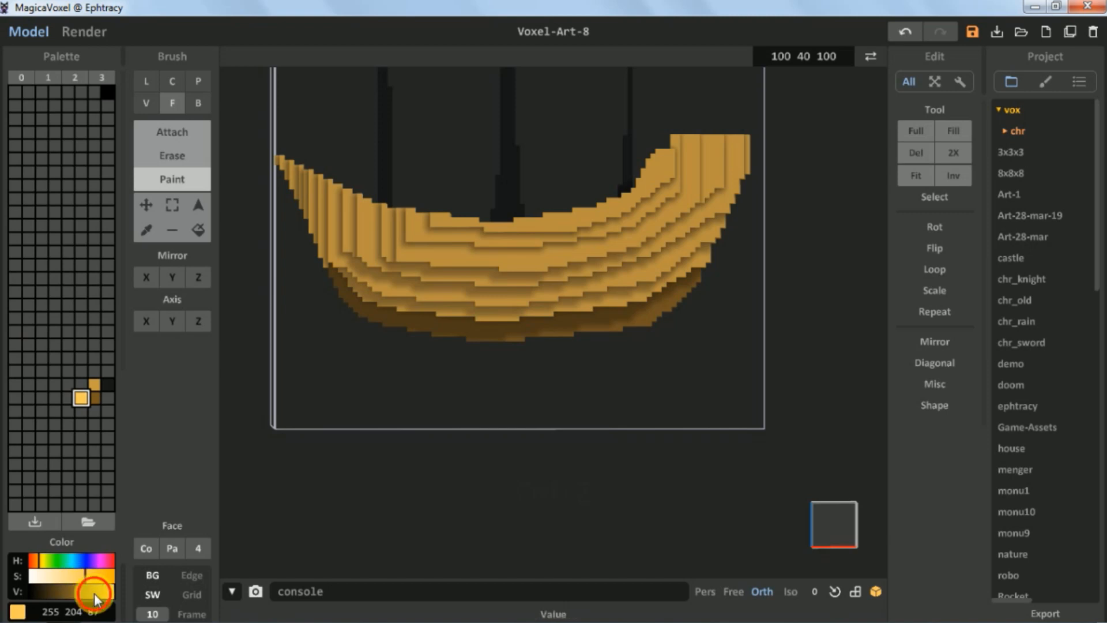
left_click_drag(95, 593, 91, 593)
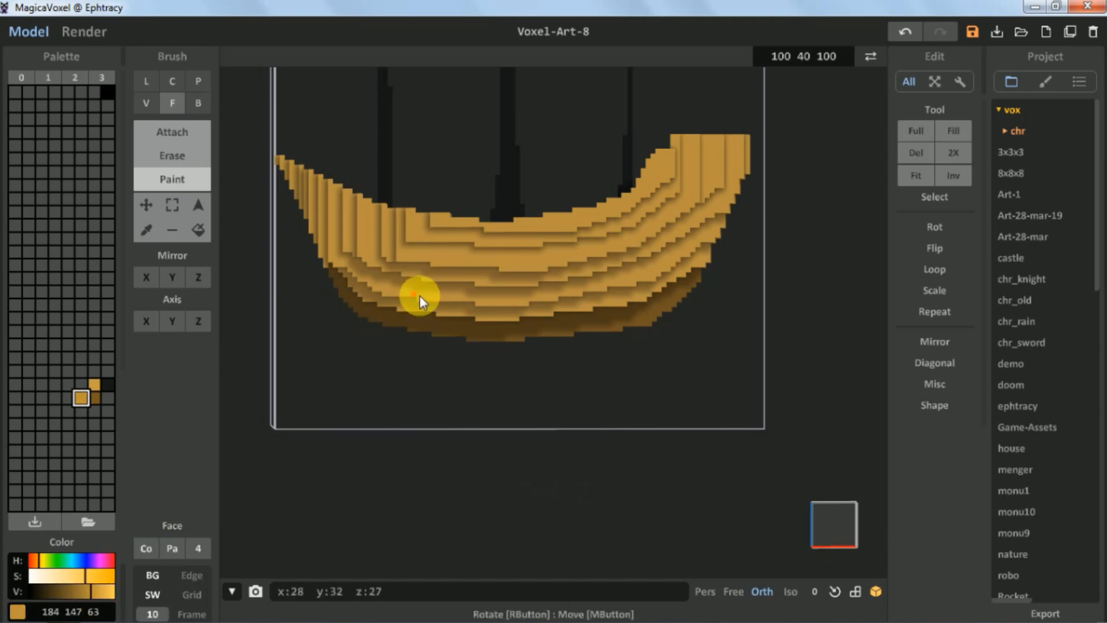
- Examine the recoloured lowest plank from the bow, the side and the stern, checking the hull for unpainted faces
right_click_drag(475, 330, 474, 330)
scroll(480, 390, "up", 3)
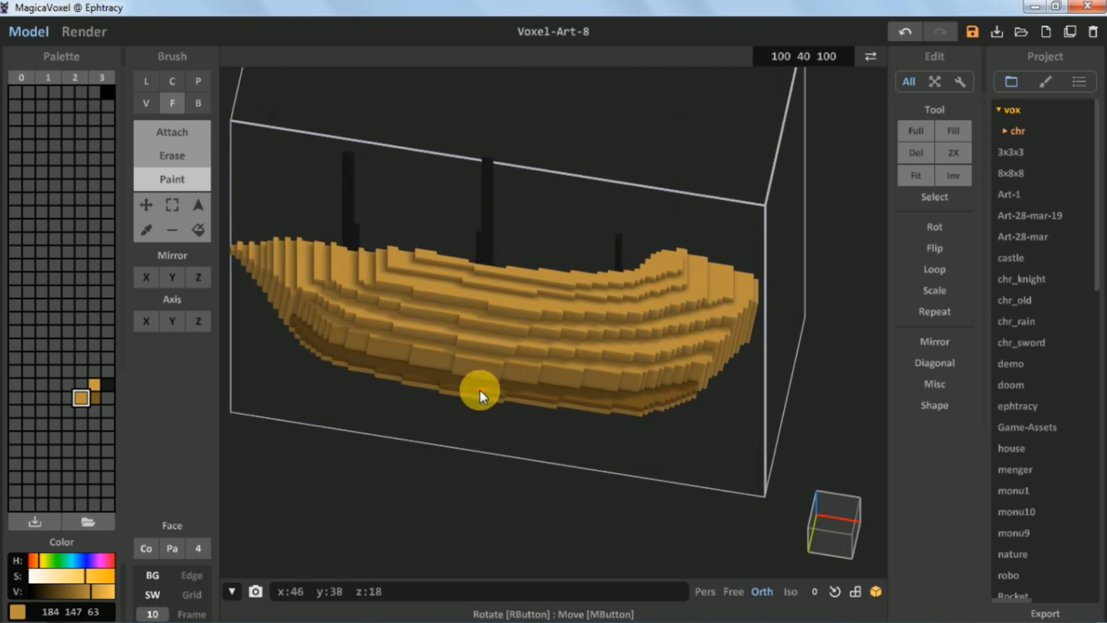
scroll(461, 354, "up", 2)
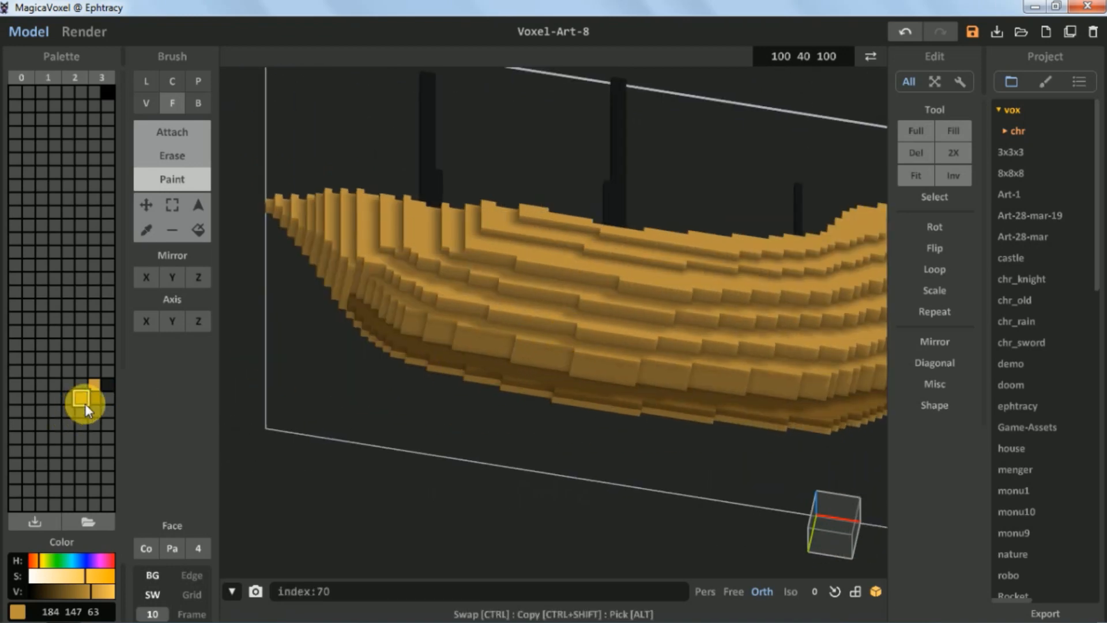
left_click(94, 398)
right_click_drag(408, 343, 388, 289)
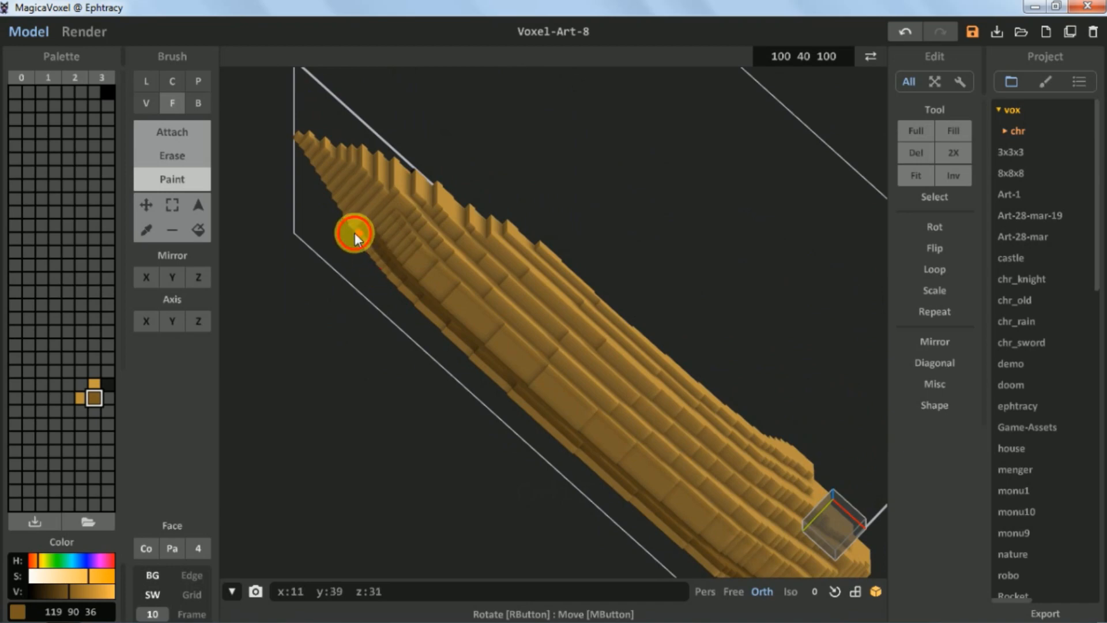
right_click_drag(351, 235, 437, 251)
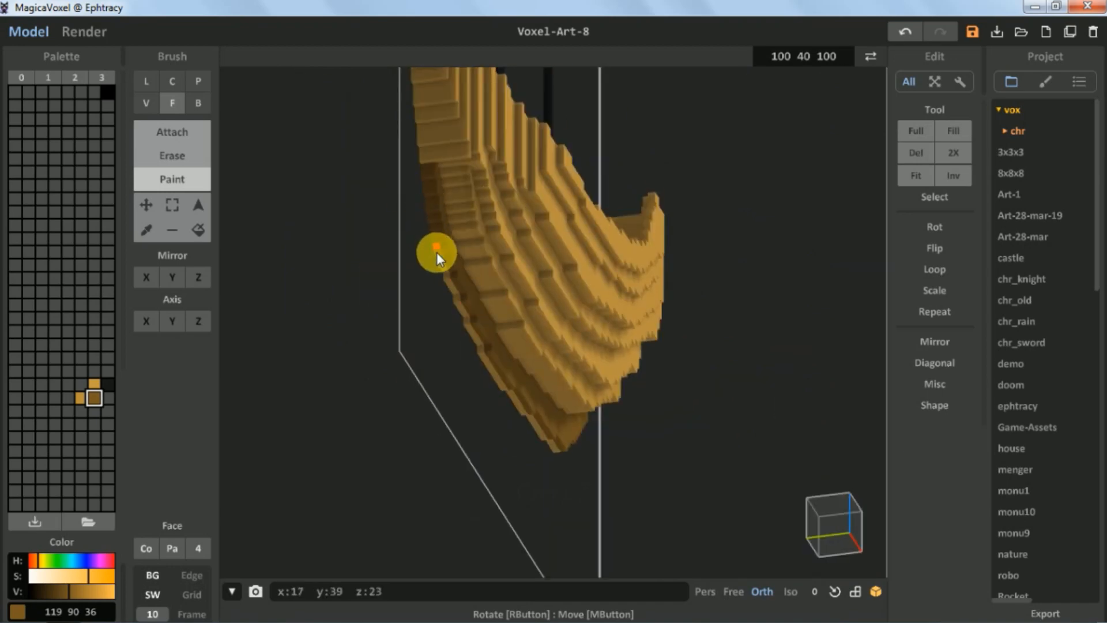
right_click_drag(490, 336, 404, 271)
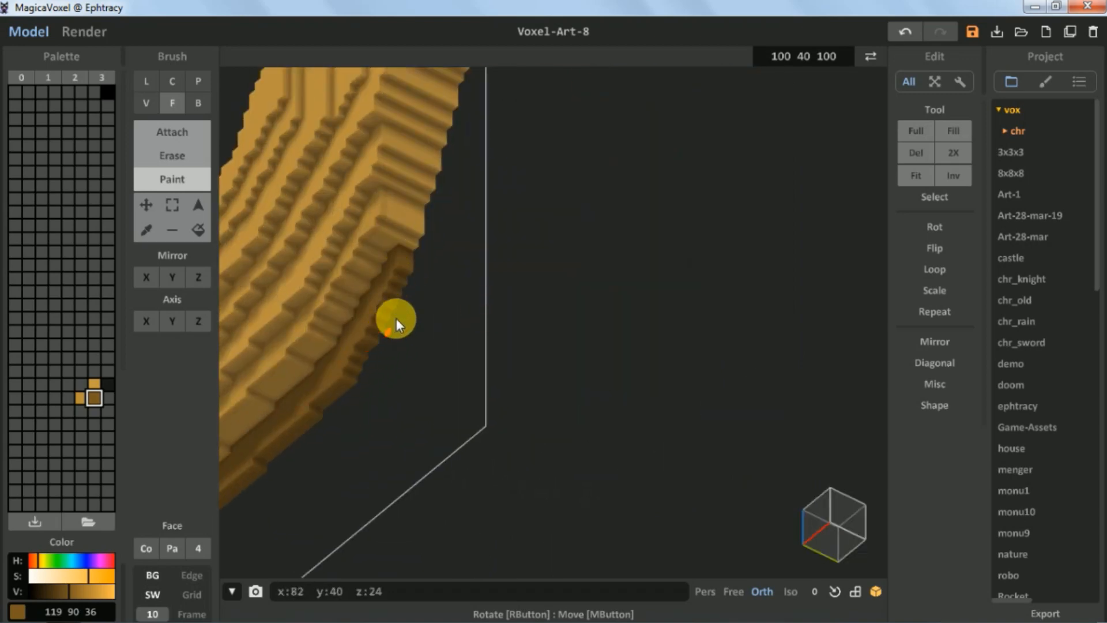
scroll(396, 318, "down", 5)
right_click_drag(359, 273, 404, 271)
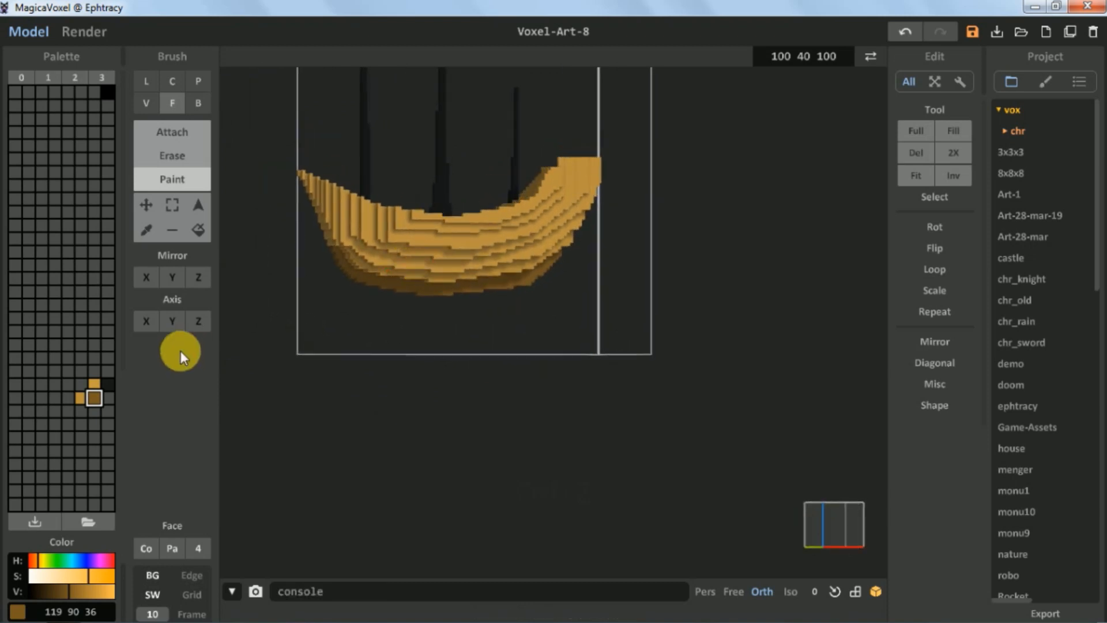
left_click(82, 400)
right_click_drag(423, 314, 459, 362)
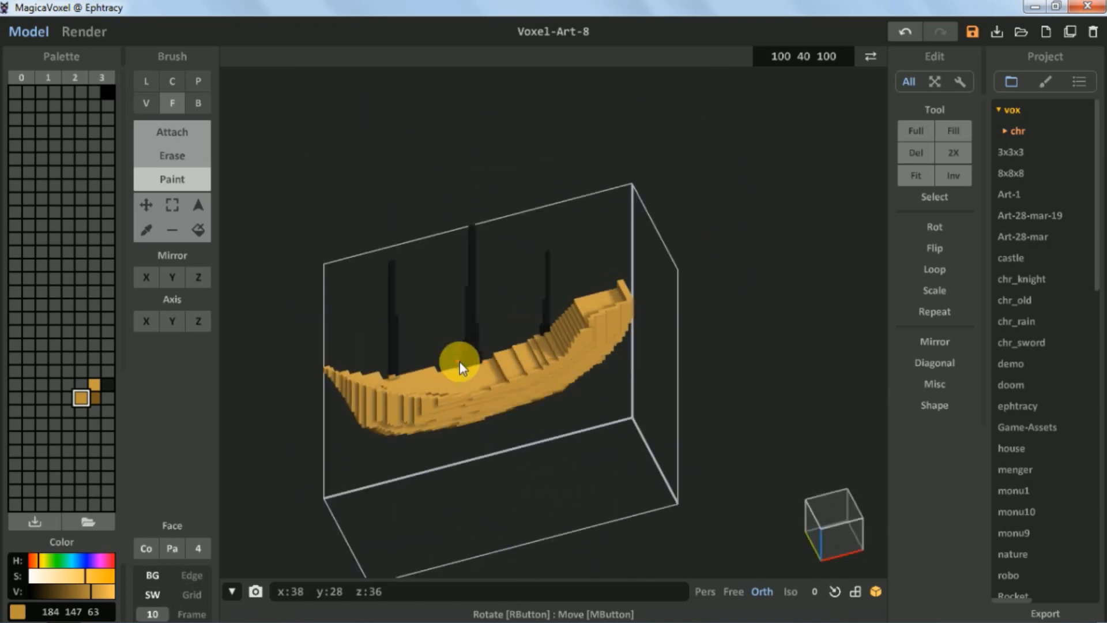
- Darken the main hull palette colour to 174 134 49 and the golden brown in the neighbouring slot to 124 98 42
left_click(98, 386)
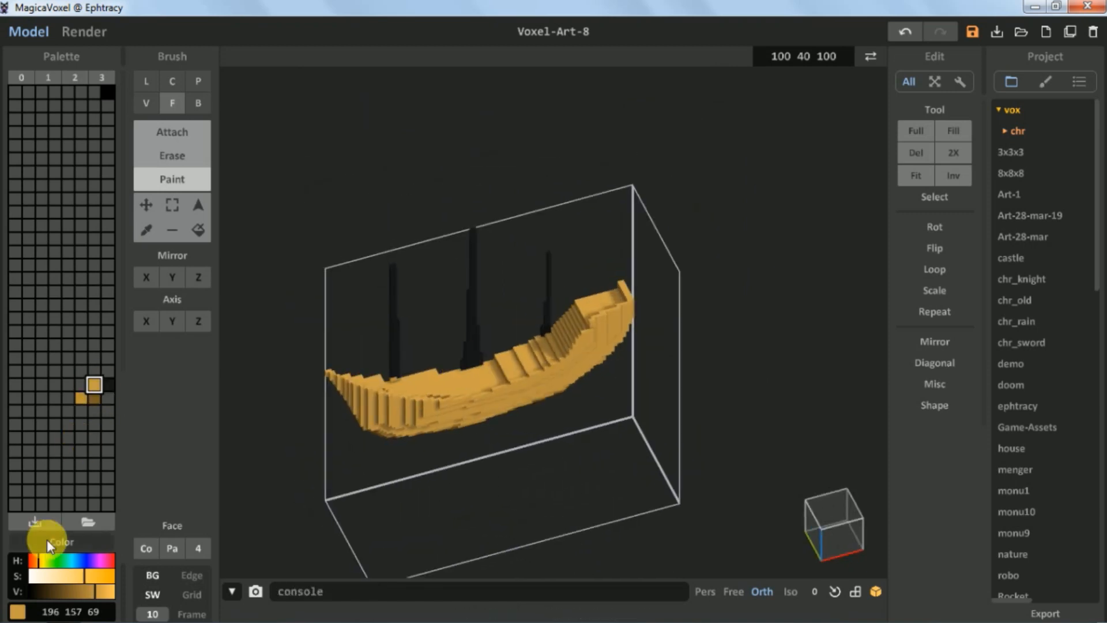
left_click(91, 579)
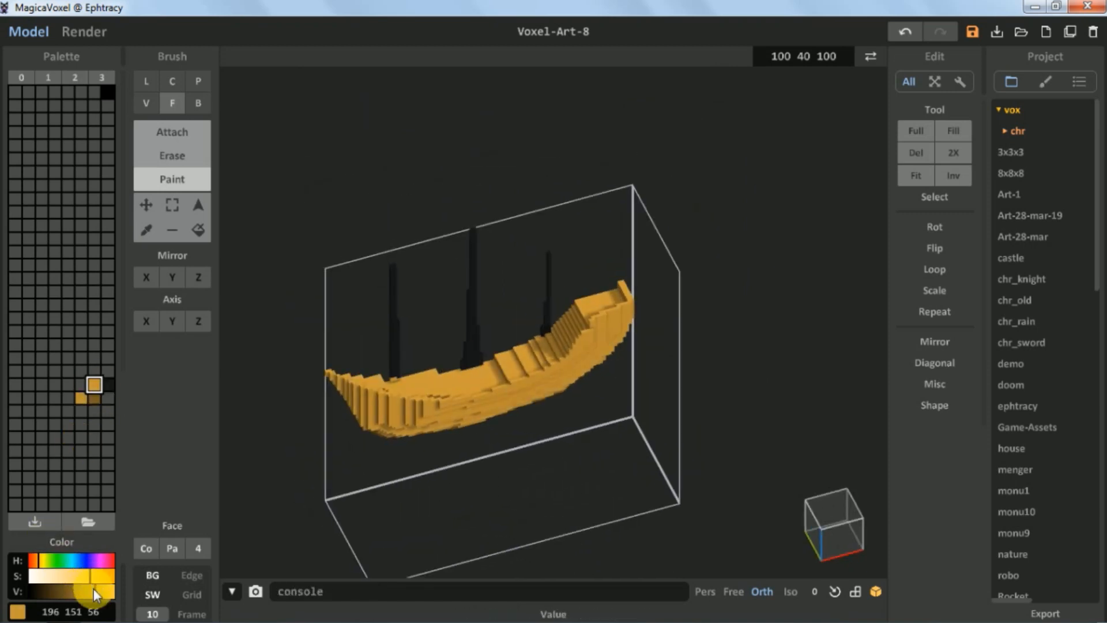
left_click_drag(90, 591, 88, 590)
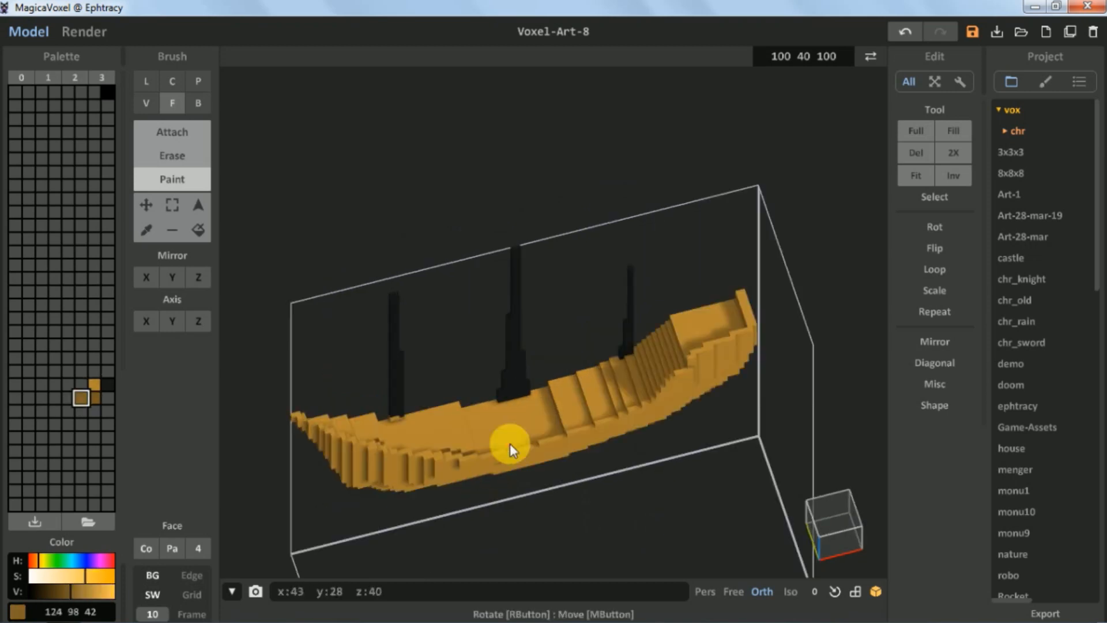
- Set the Voxel brush to Attach with the hull colour 174 134 49 and try a size 7 cube beside the main mast
scroll(510, 444, "up", 3)
right_click_drag(532, 440, 486, 477)
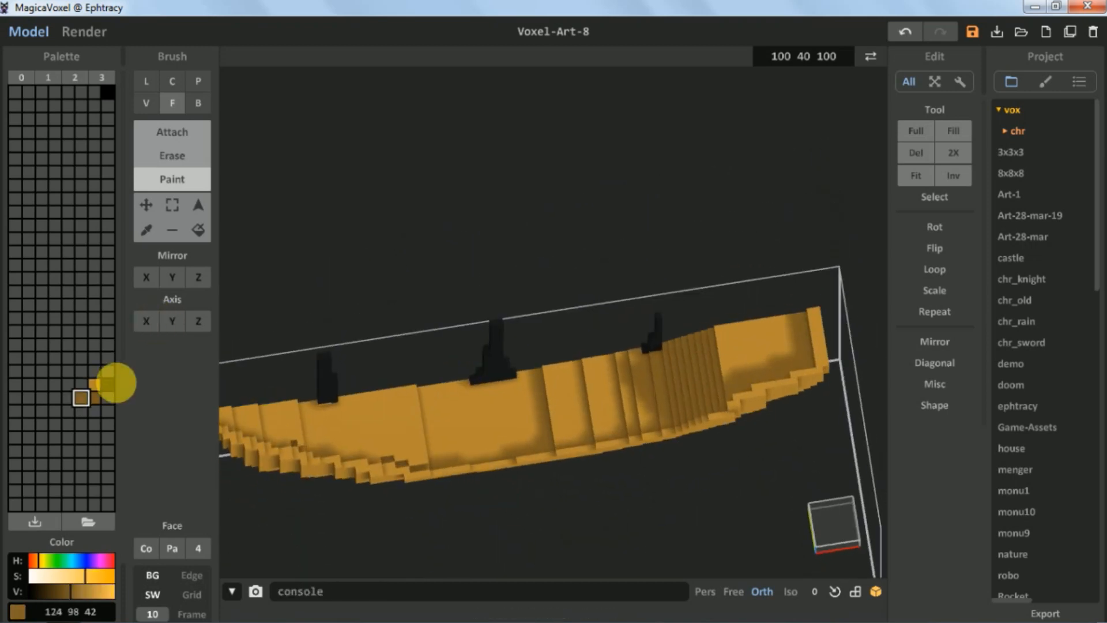
left_click(94, 383)
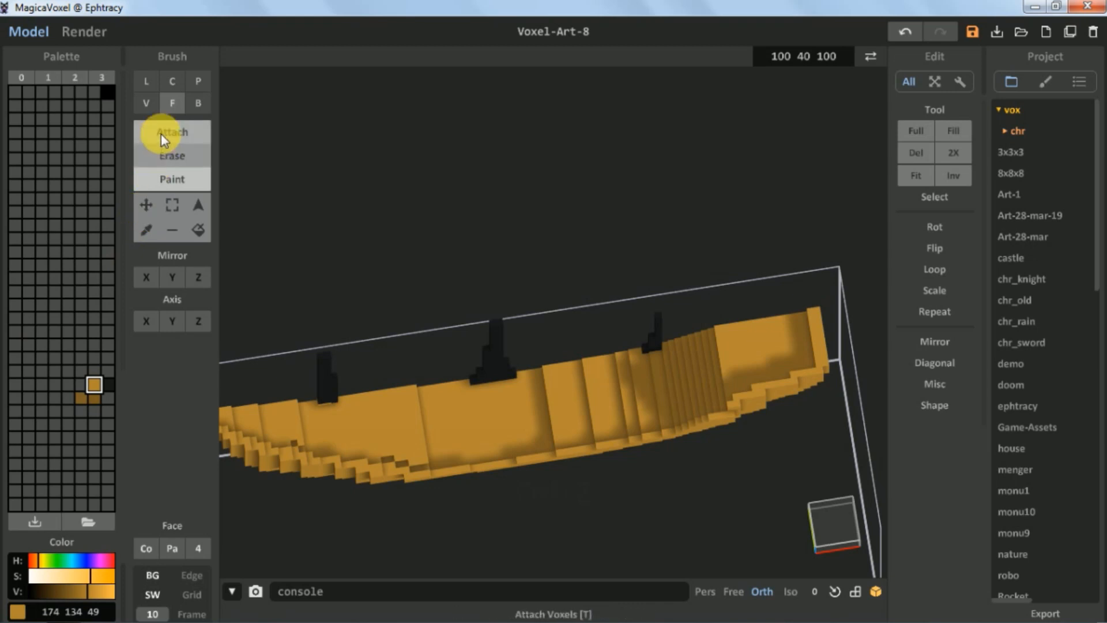
left_click(149, 104)
scroll(489, 392, "up", 2)
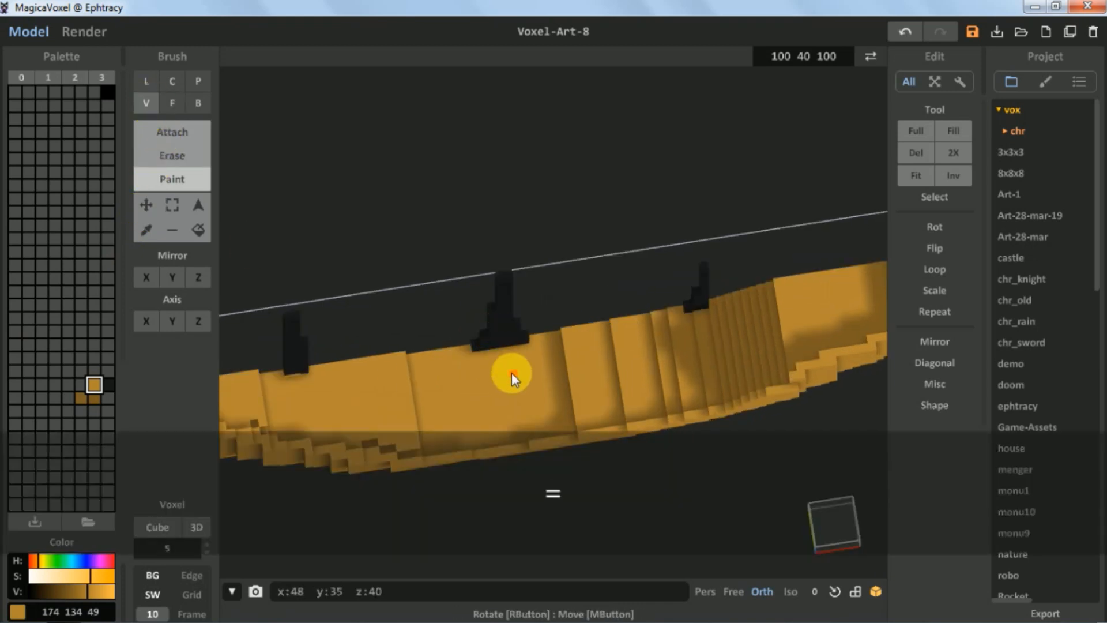
left_click(172, 132)
left_click(501, 381)
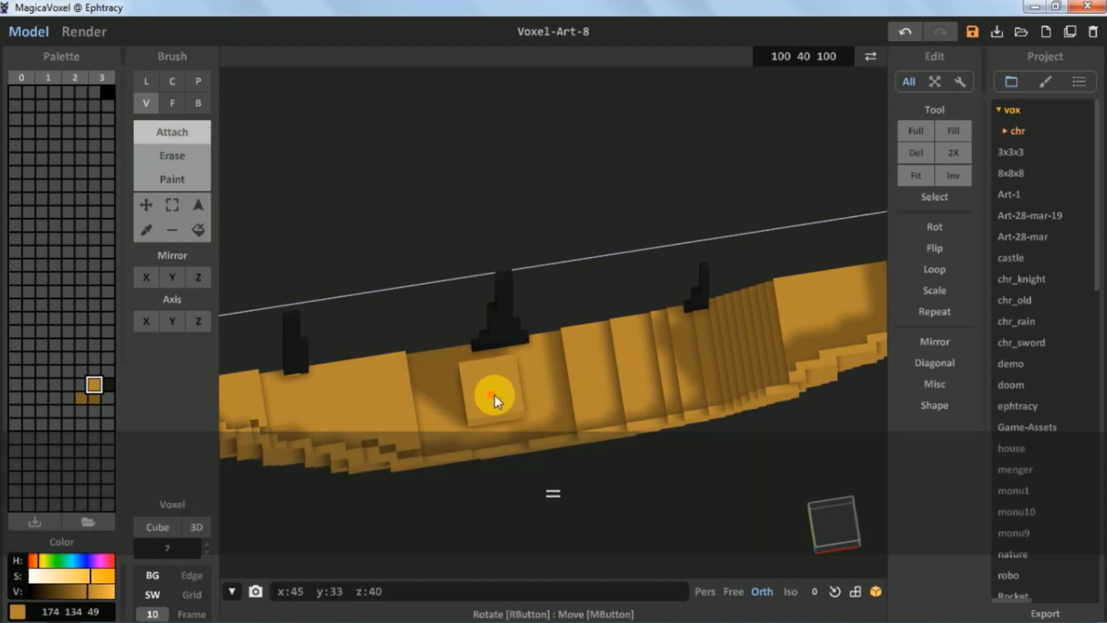
- Reduce the Voxel brush to size 3 and attach a low block of cubes on the deck just aft of the front mast
scroll(514, 377, "down", 5)
key("minus")
key("minus")
scroll(507, 355, "up", 5)
middle_click_drag(506, 355, 608, 351)
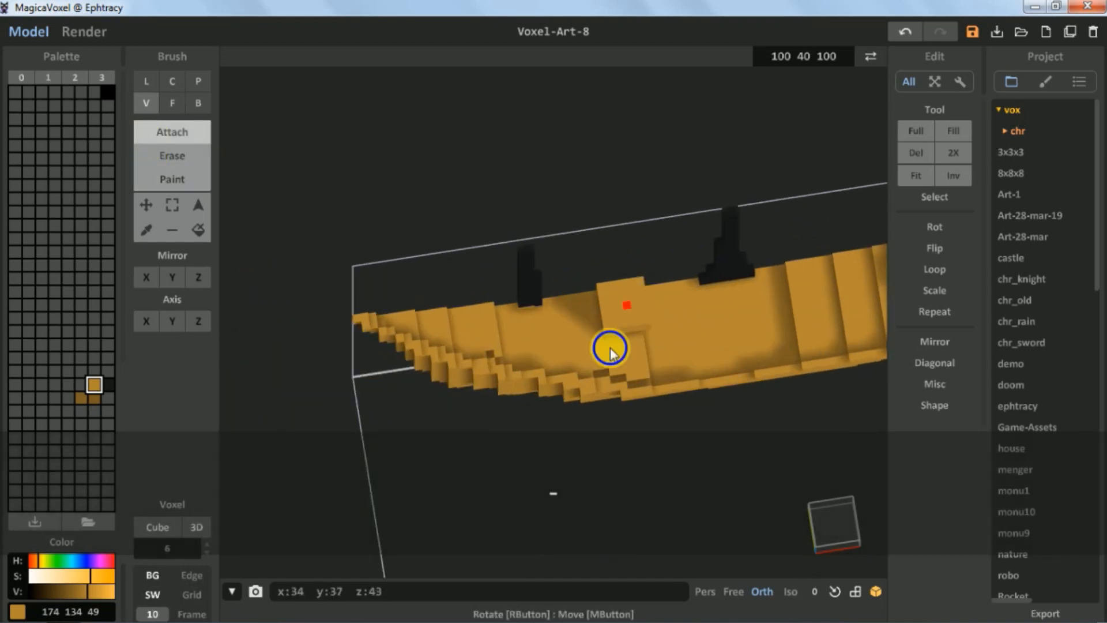
right_click_drag(608, 352, 608, 289)
scroll(608, 289, "up", 5)
key("minus")
key("minus")
key("minus")
left_click(607, 286)
left_click(649, 289)
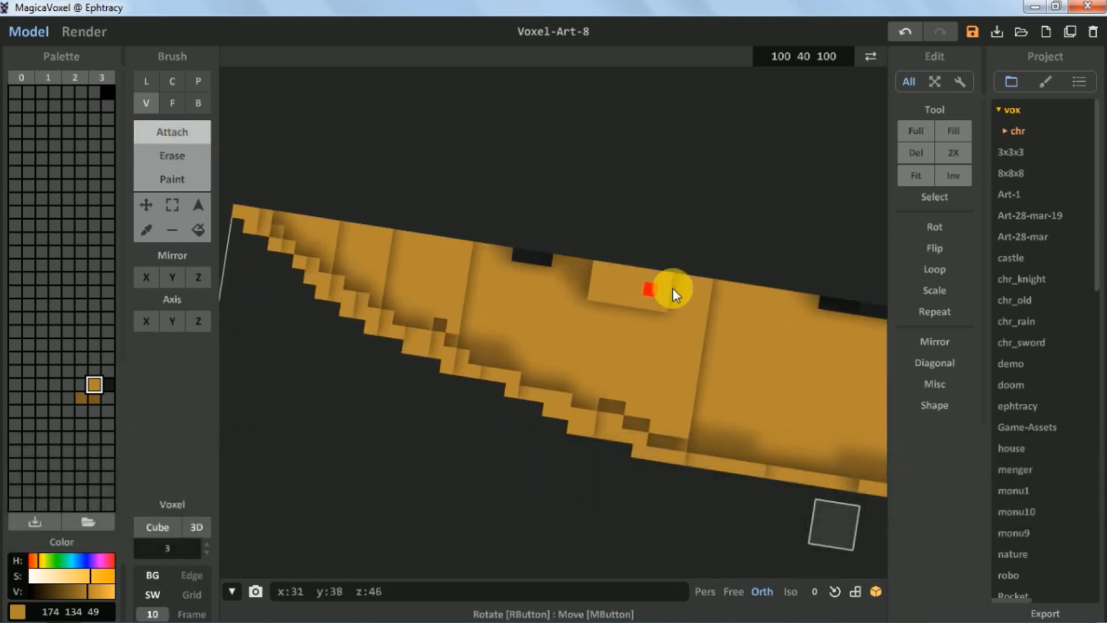
- Attach square blocks of size 3 cubes on the deck fore and aft of the main mast
middle_click_drag(761, 293, 587, 302)
mouse_move(587, 307)
left_mouse_down()
mouse_move(596, 361)
mouse_move(626, 346)
left_mouse_up()
middle_click_drag(730, 384, 404, 345)
mouse_move(494, 312)
left_mouse_down()
mouse_move(489, 345)
mouse_move(517, 357)
left_mouse_up()
left_click(565, 319)
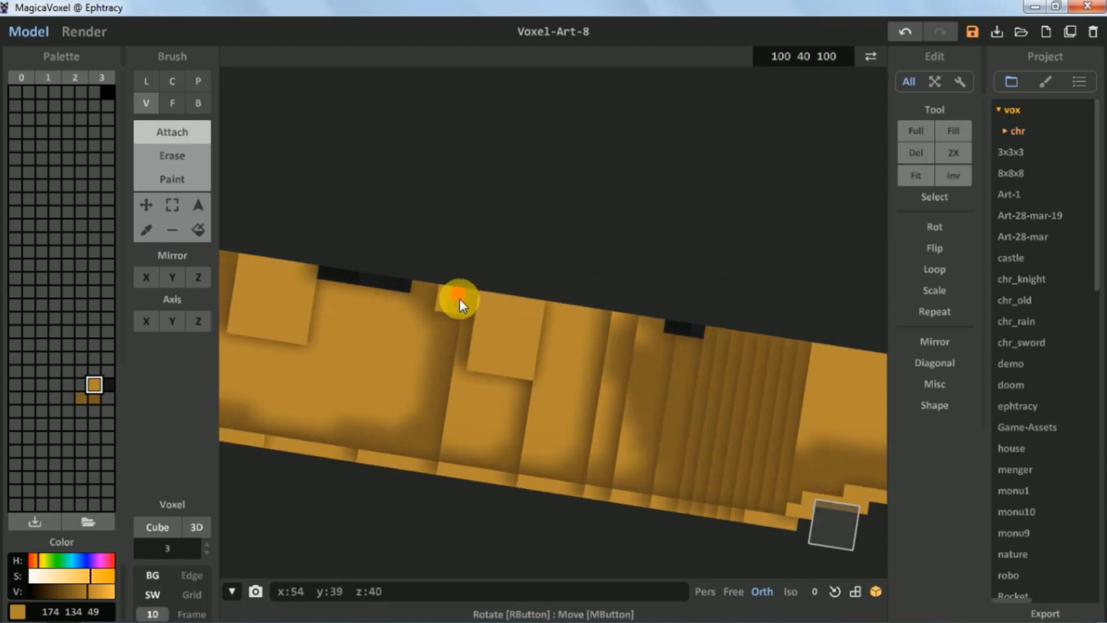
left_click_drag(459, 299, 453, 347)
- Switch the Voxel brush to a 2D sphere and attach a small disc on the deck beside the main mast
scroll(452, 347, "down", 5)
right_click_drag(453, 347, 567, 396)
scroll(462, 413, "up", 5)
mouse_move(430, 421)
right_mouse_down()
mouse_move(393, 442)
mouse_move(418, 380)
right_mouse_up()
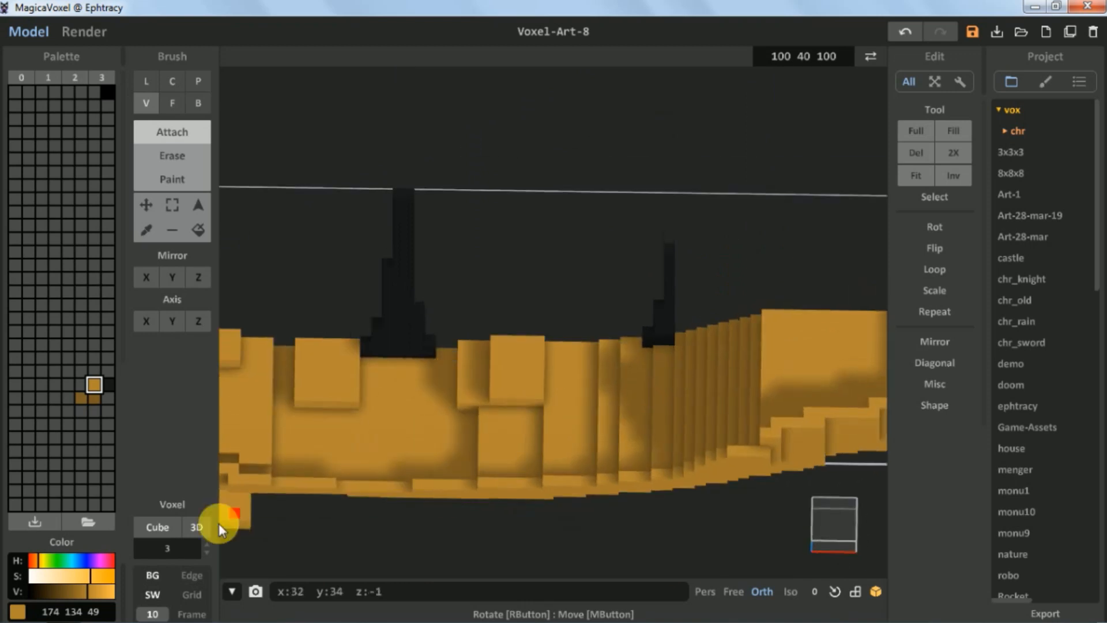
left_click(158, 527)
left_click(400, 452)
right_click_drag(400, 457, 395, 369)
key("equal")
key("minus")
left_click(198, 526)
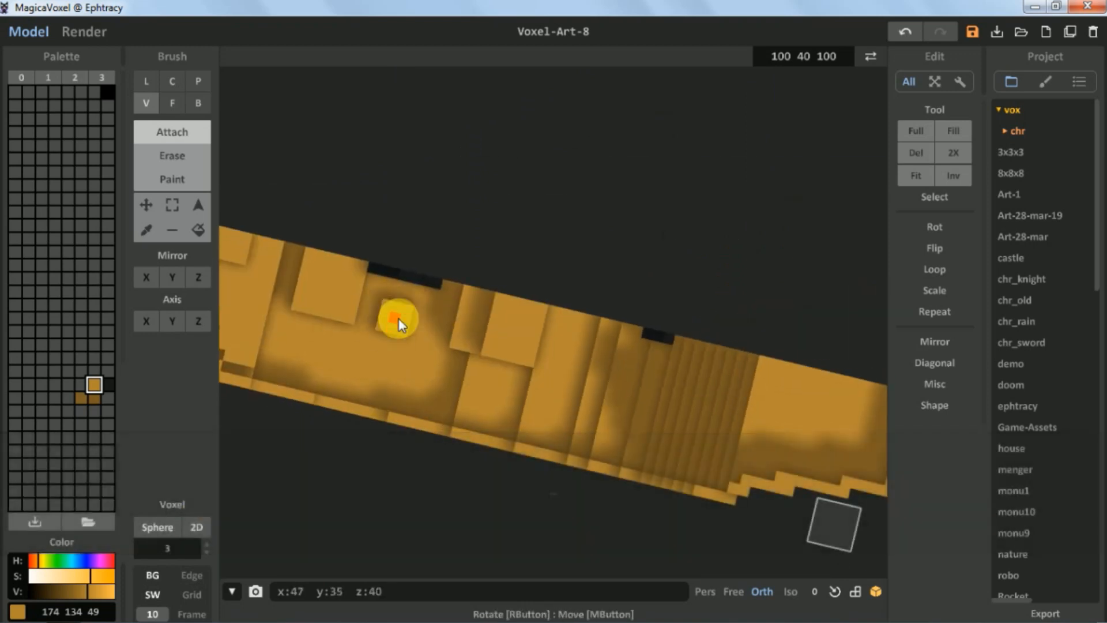
key("equal")
middle_click_drag(341, 282, 383, 325)
left_click(383, 325)
- Enlarge the 2D sphere brush to size 8 and attach a disc on the raised stern deck
scroll(707, 351, "down", 5)
middle_click_drag(708, 351, 453, 344)
scroll(459, 386, "up", 2)
key("equal")
key("equal")
key("equal")
key("equal")
key("equal")
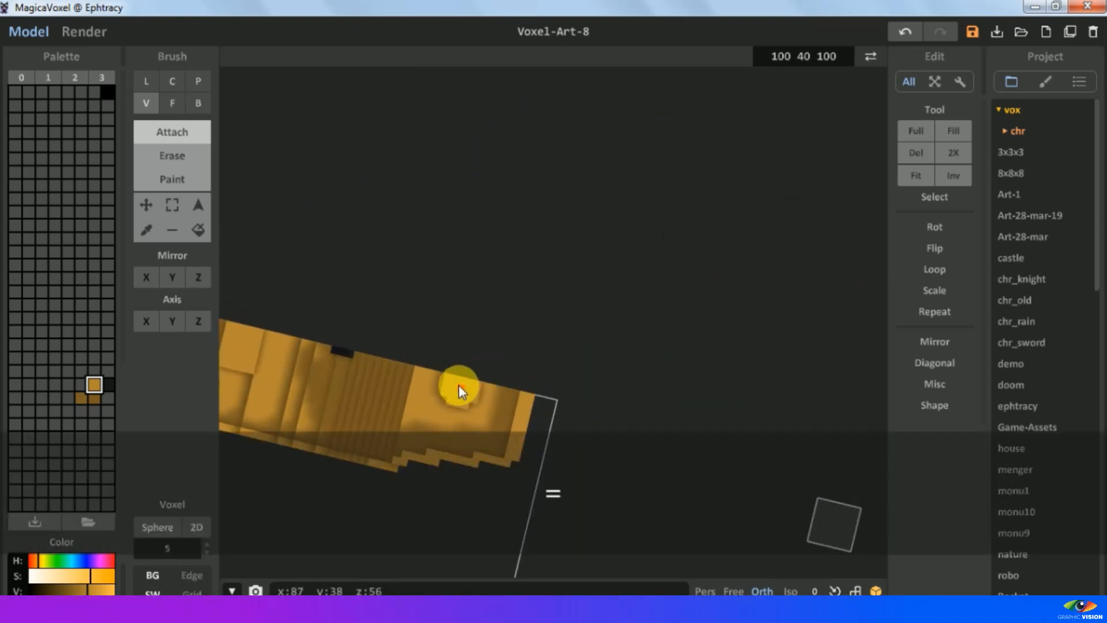
key("minus")
key("minus")
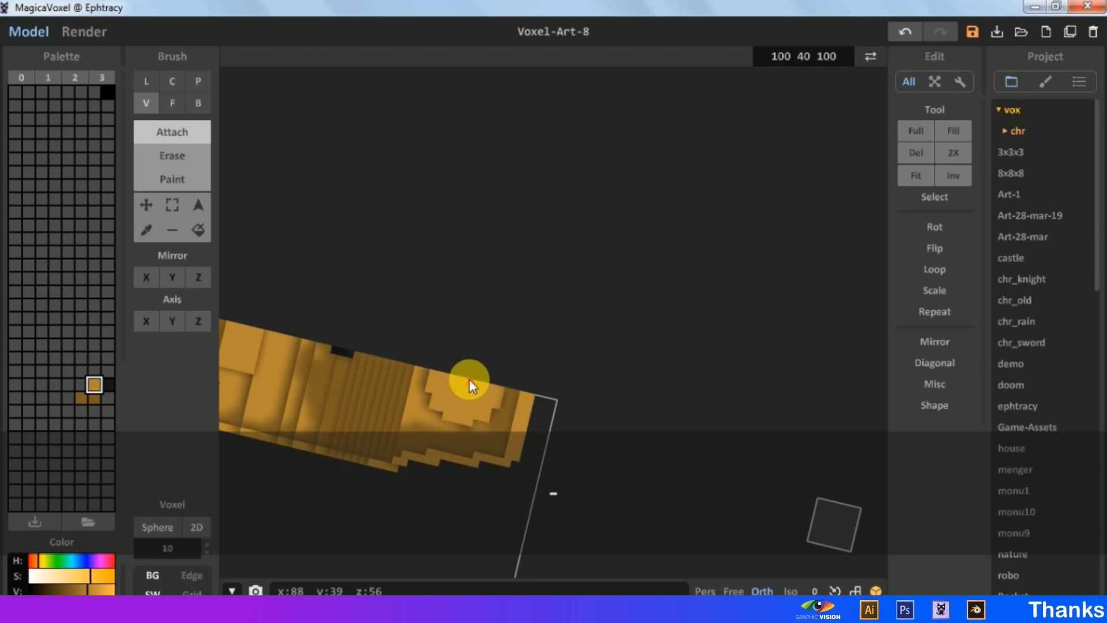
key("equal")
mouse_move(473, 379)
right_mouse_down()
mouse_move(634, 347)
mouse_move(598, 338)
right_mouse_up()
scroll(681, 333, "down", 2)
right_click_drag(681, 334, 395, 383)
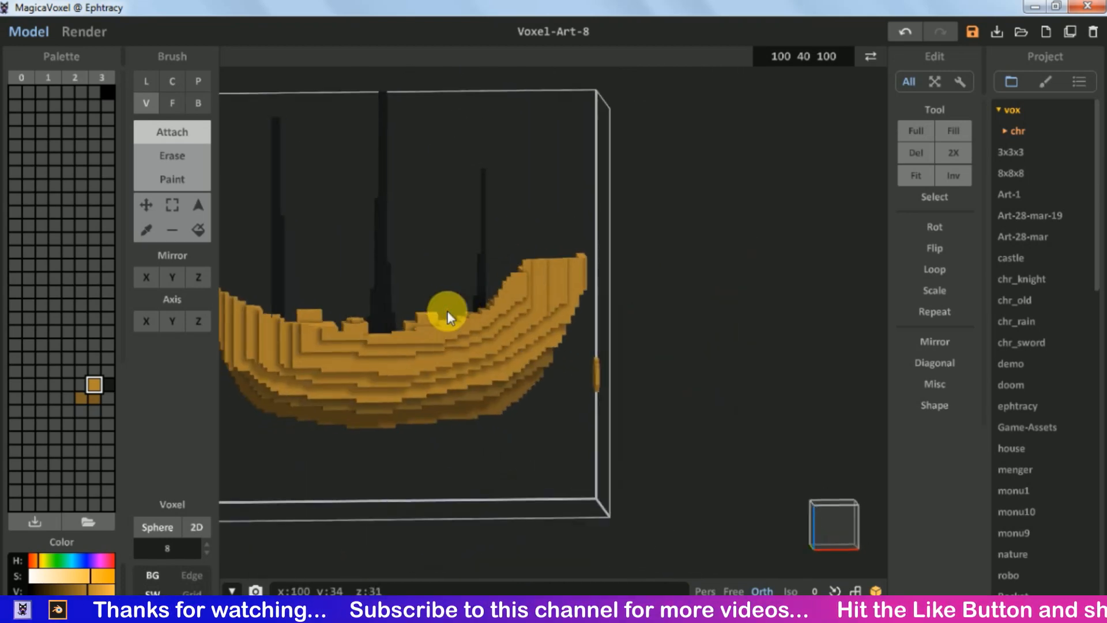
- Switch to the world editor and move the ship object onto the ground
right_click_drag(447, 312, 600, 254)
left_click(859, 58)
right_click_drag(722, 153, 564, 260)
left_click(949, 314)
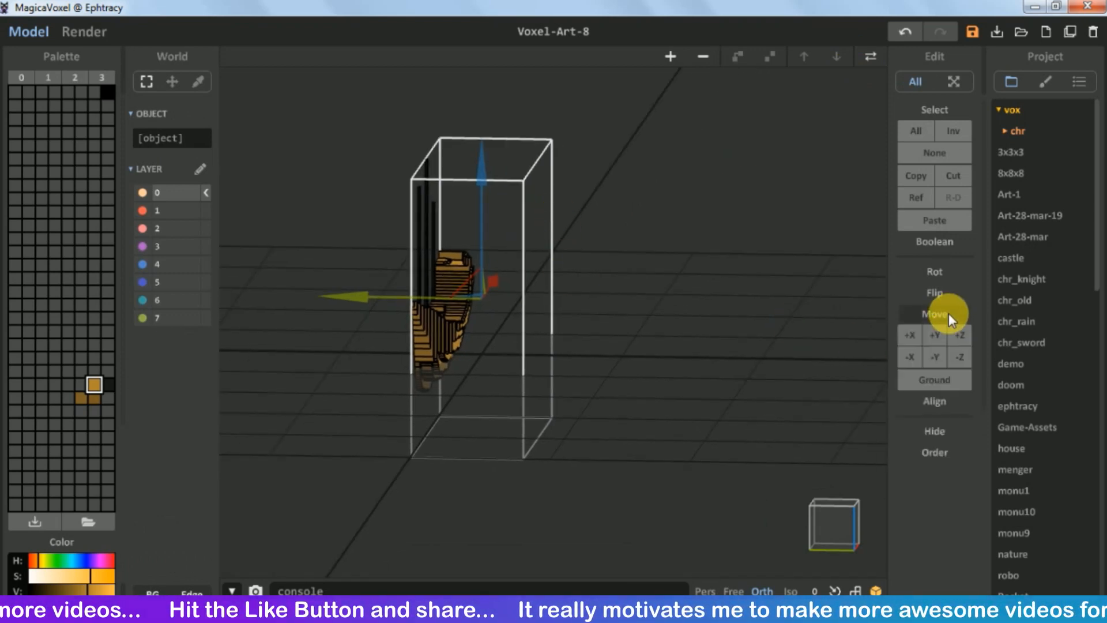
left_click(943, 378)
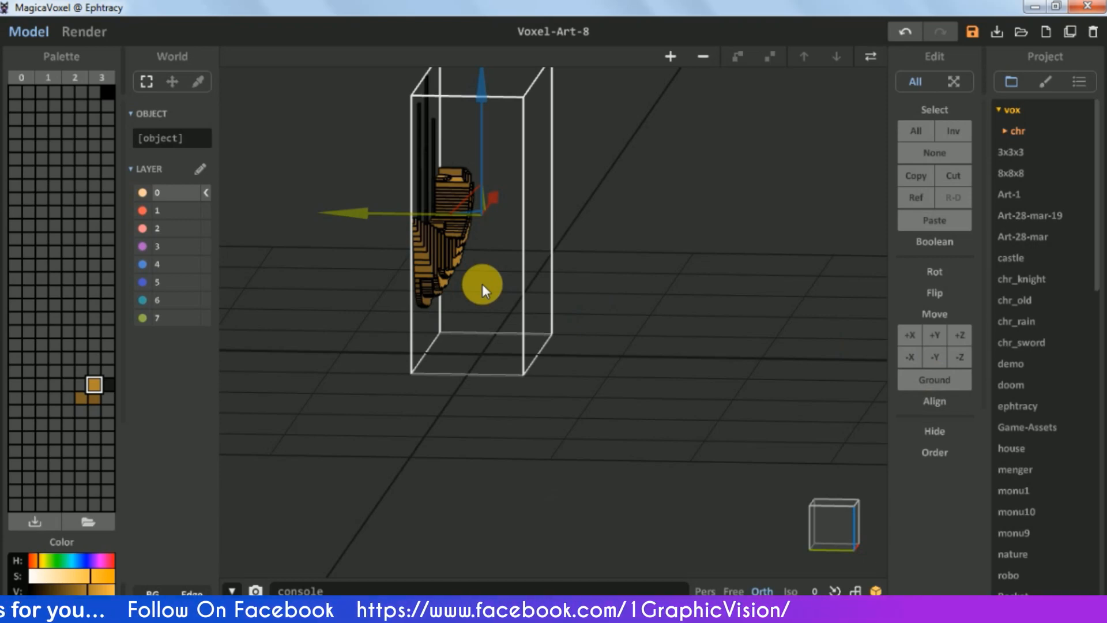
- Paste a copy of the ship object and move it along the Y axis clear of the original
key("ctrl+v")
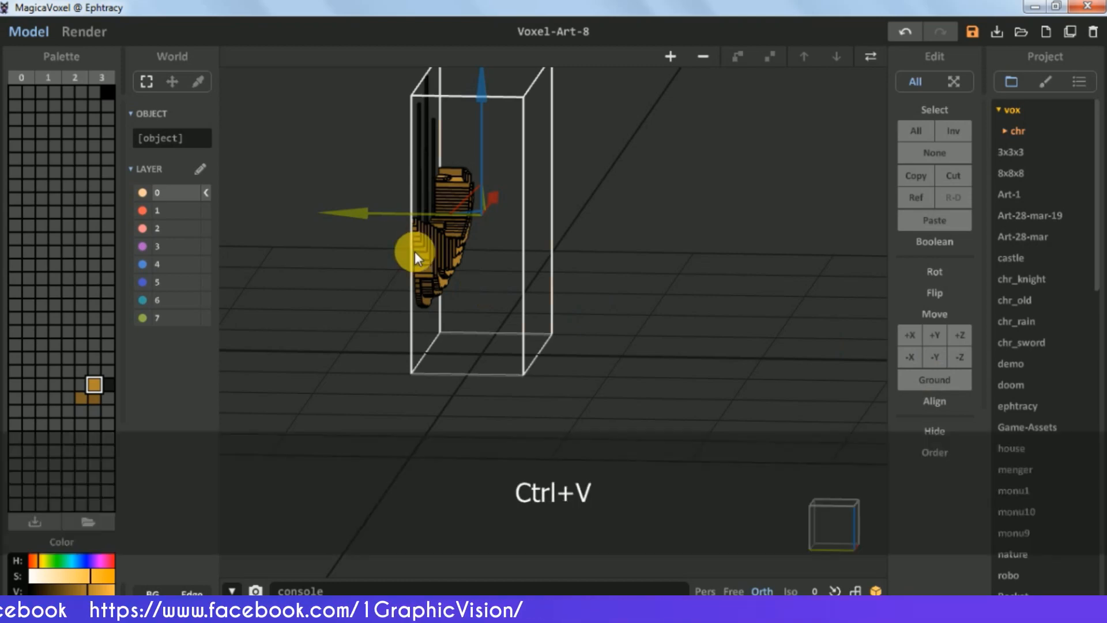
left_click_drag(361, 216, 568, 245)
middle_click_drag(629, 306, 634, 372)
scroll(635, 372, "up", 1)
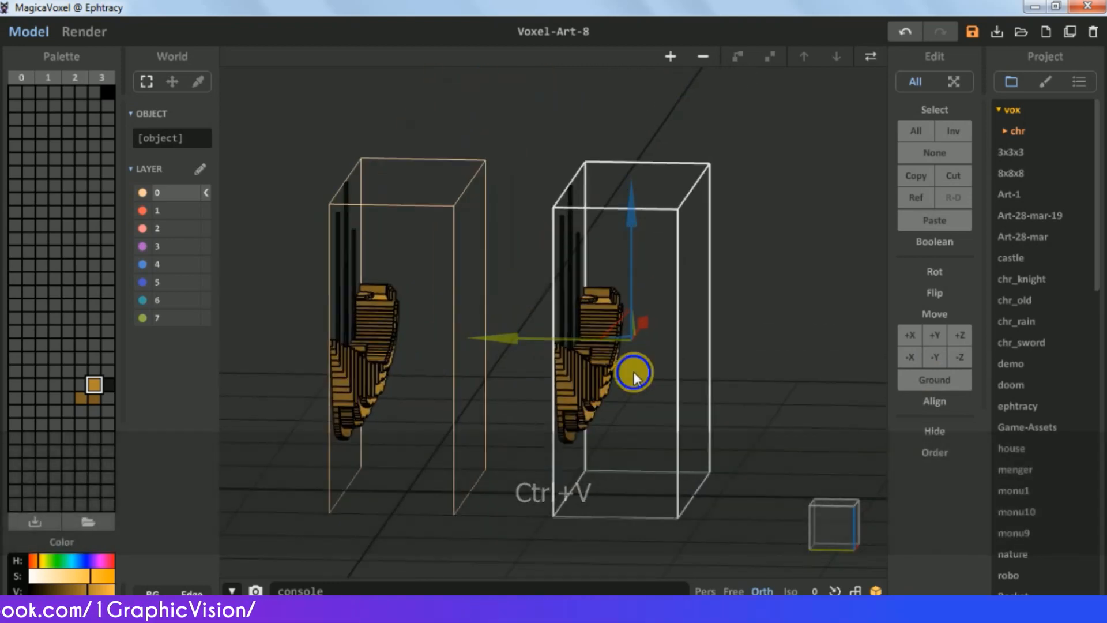
right_click_drag(634, 372, 590, 361)
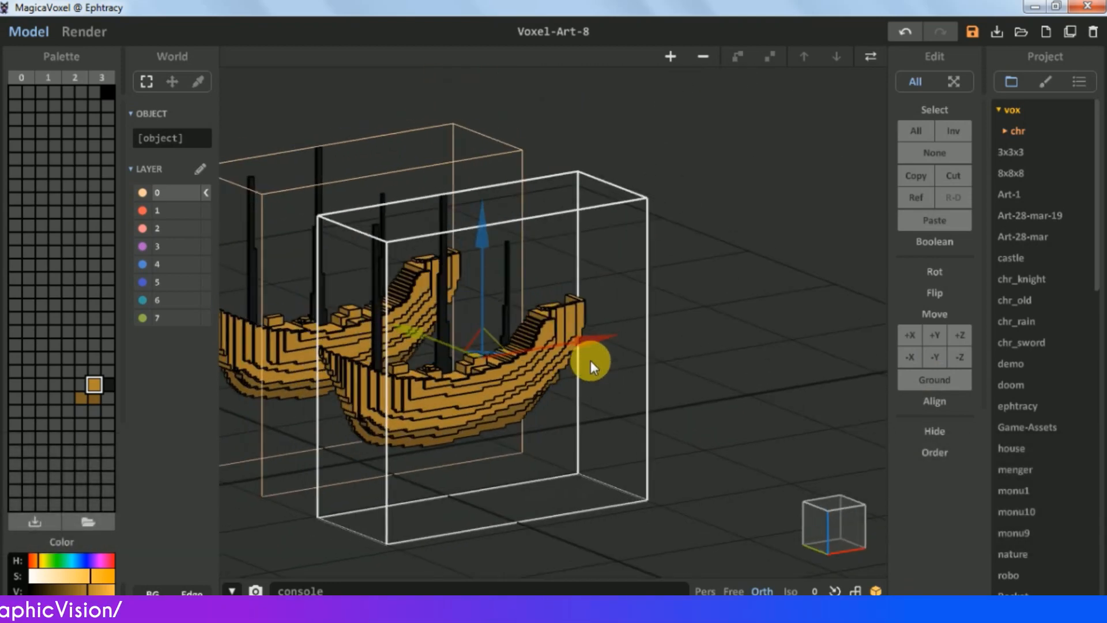
- Open the copy for editing, clear it by resizing its volume to 1 1 1, and enlarge the volume to 70 30 70
left_click(865, 58)
left_click(849, 56)
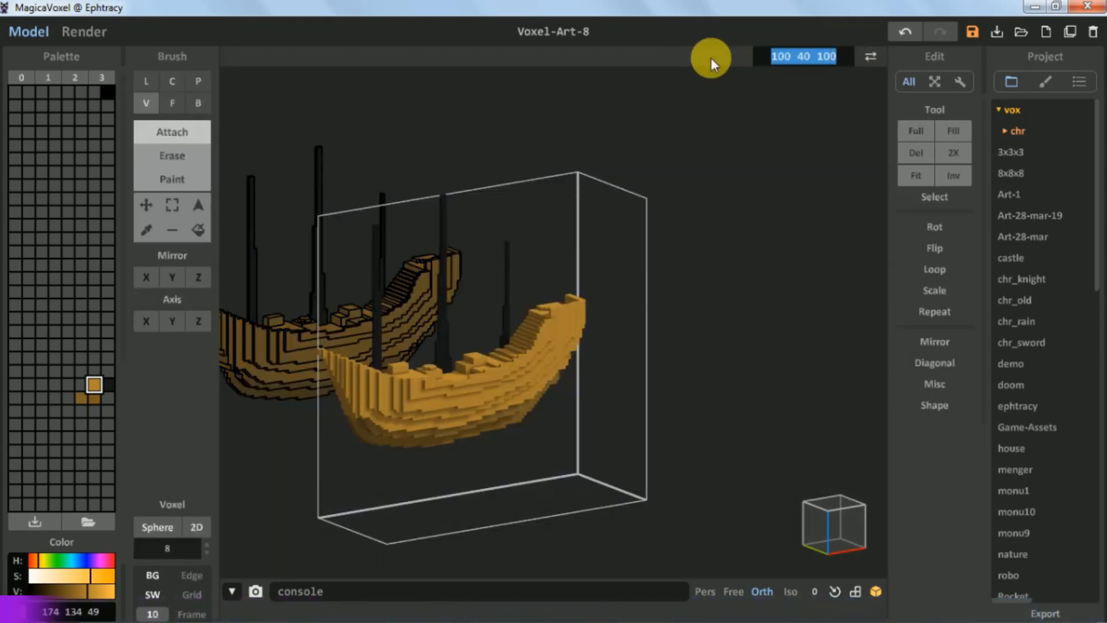
type("0")
key("Return")
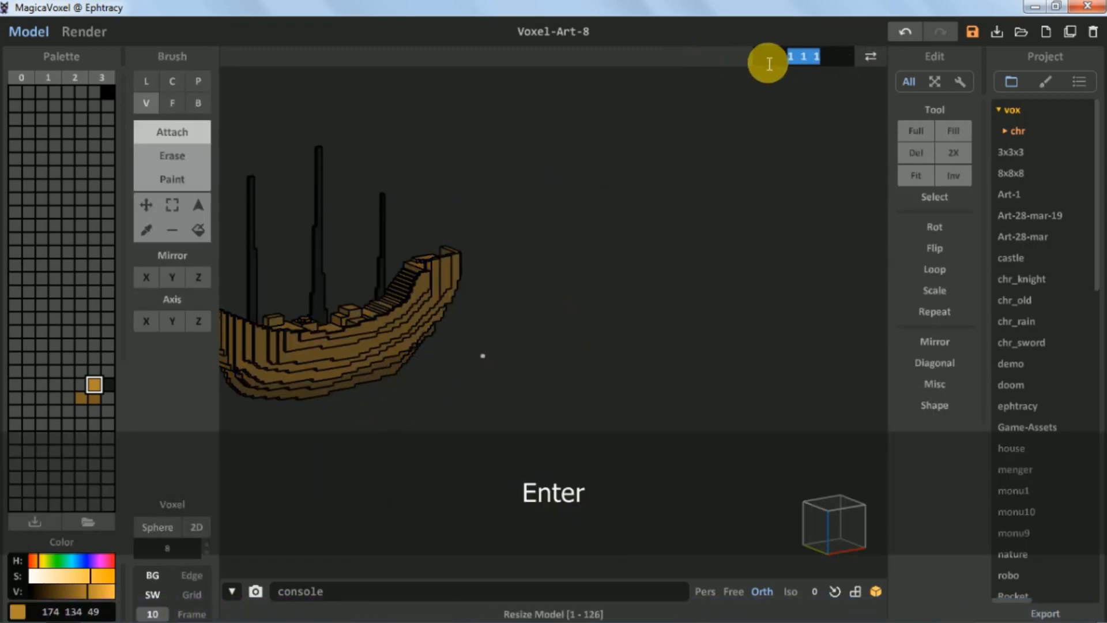
type("70 50 70")
key("Return")
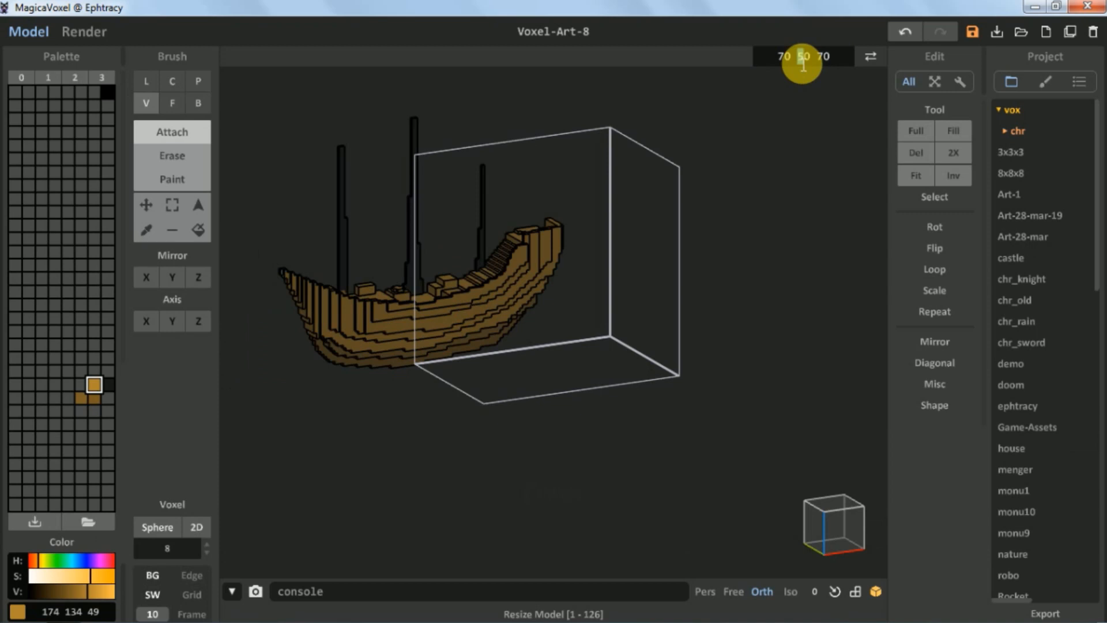
type("3")
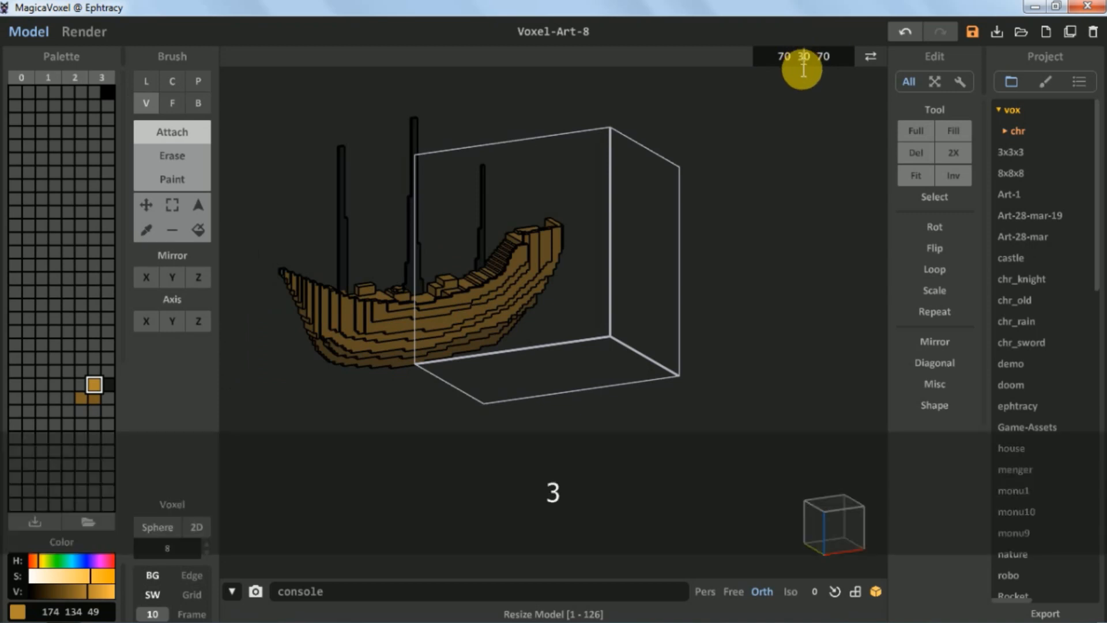
key("Return")
- Move the empty volume along the Y axis so that it stands clear beside the hull's curved side
right_click_drag(636, 231, 721, 352)
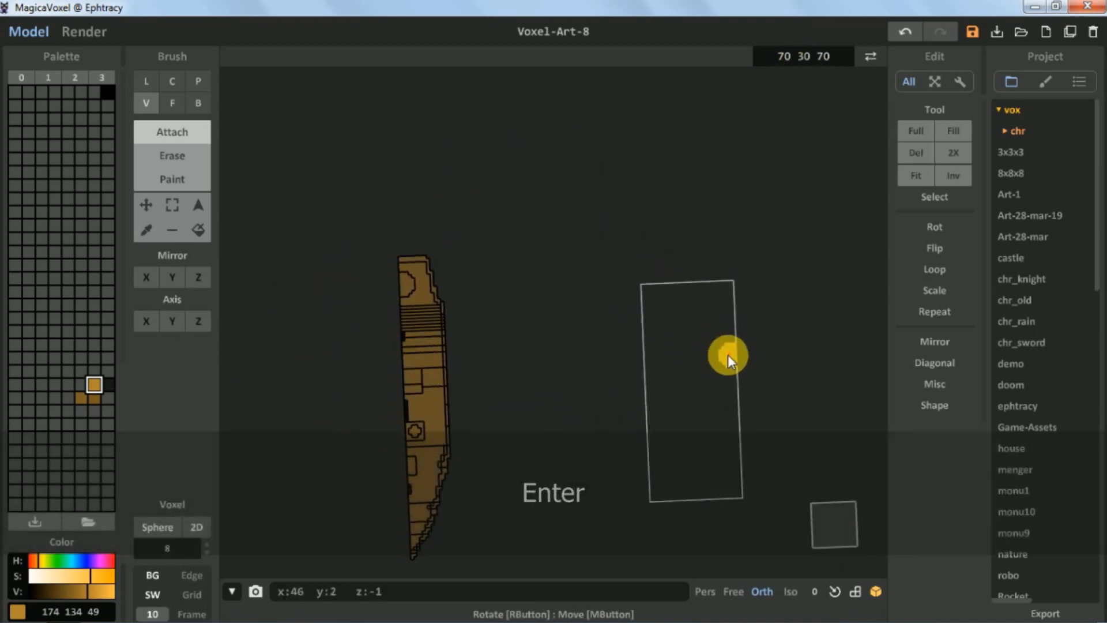
left_click(870, 57)
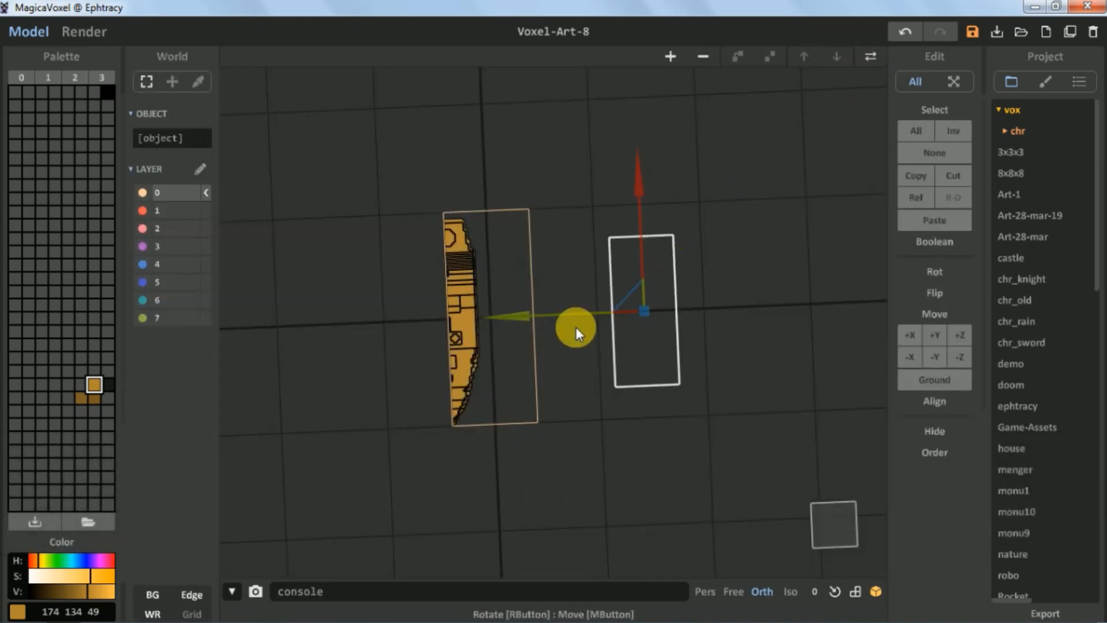
left_click_drag(569, 311, 385, 334)
right_click_drag(459, 330, 370, 352)
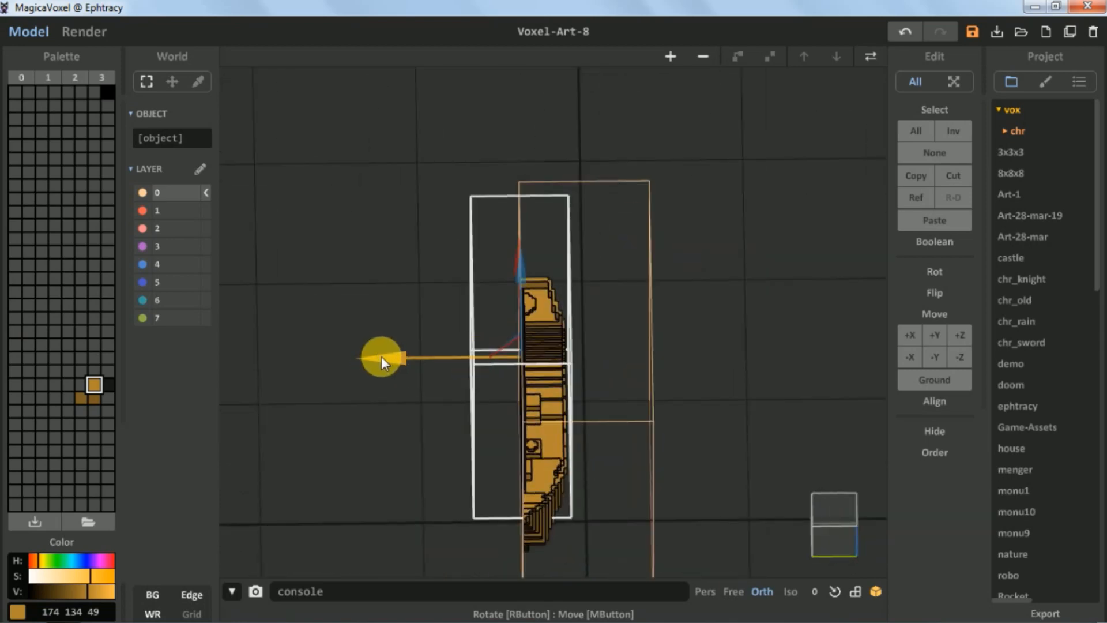
left_click_drag(382, 356, 597, 402)
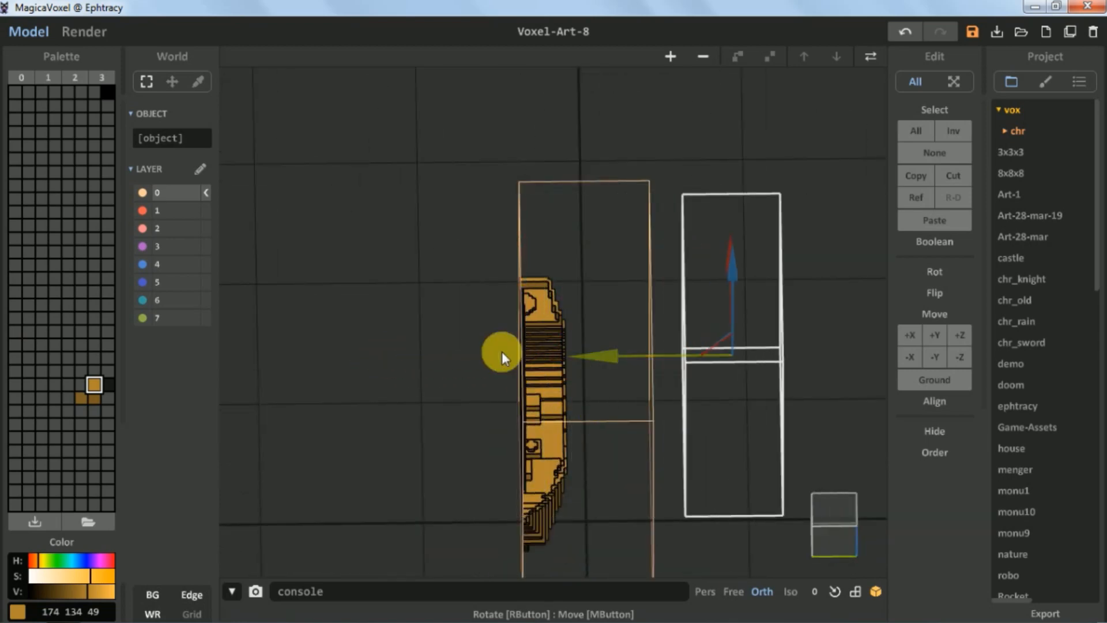
- Open the empty volume for editing from the side and set the grey palette slot above the mast colour to 230 230 230
left_click(871, 56)
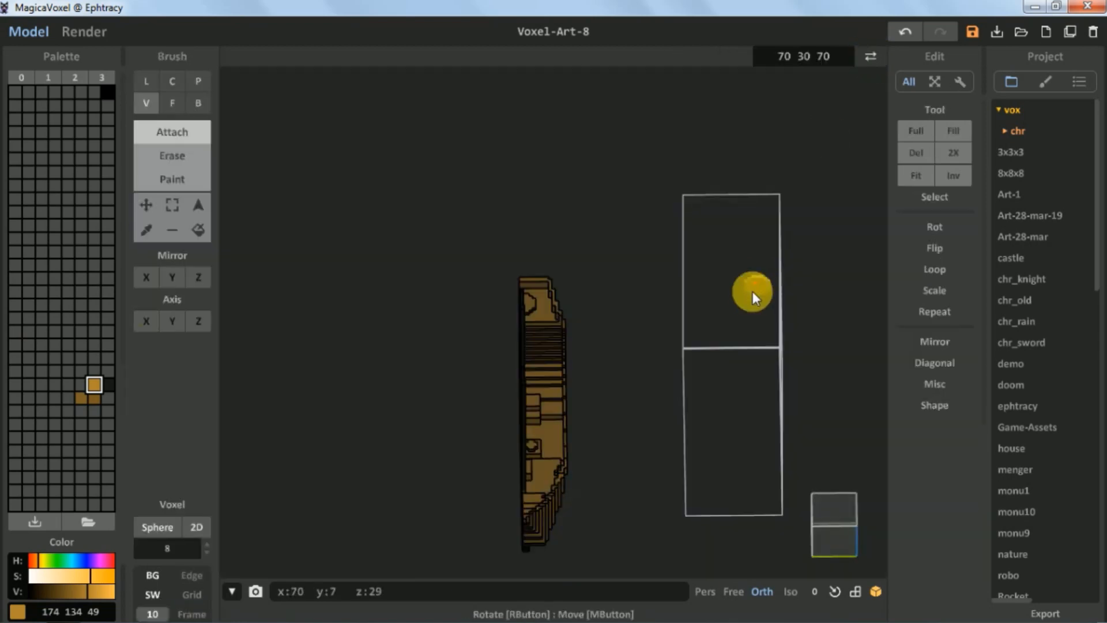
right_click_drag(752, 292, 619, 247)
left_click(842, 533)
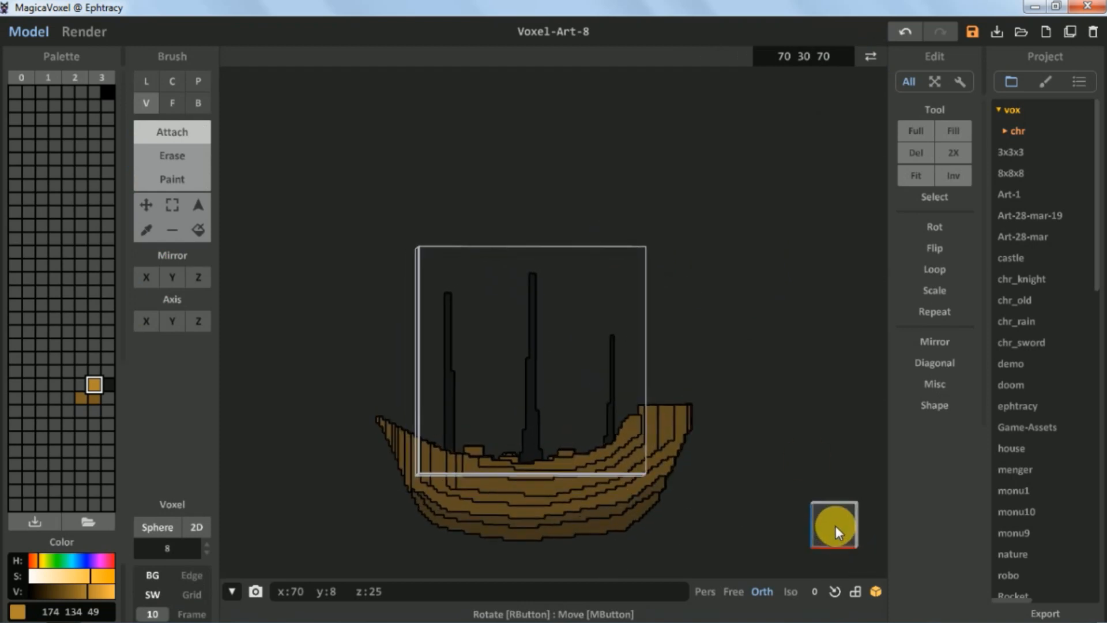
scroll(535, 287, "up", 5)
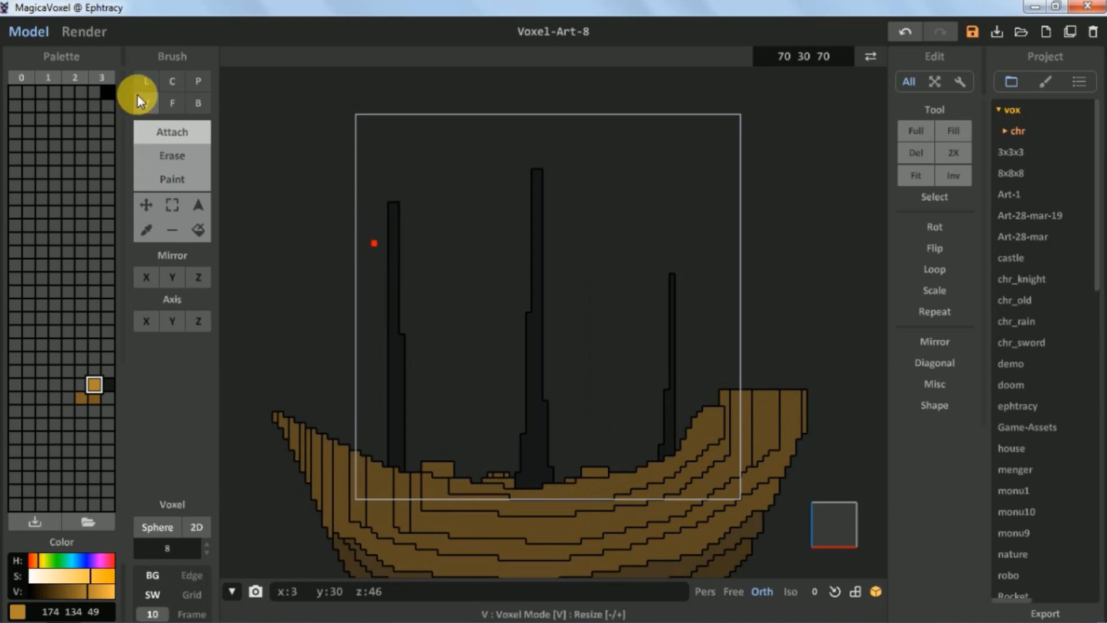
left_click(145, 80)
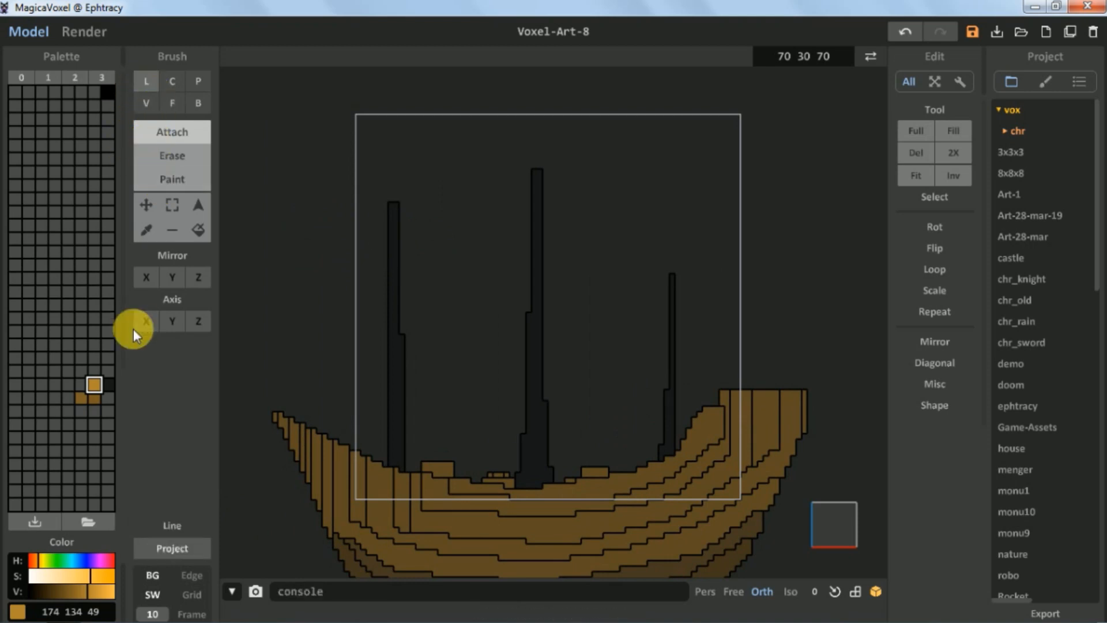
left_click(106, 372)
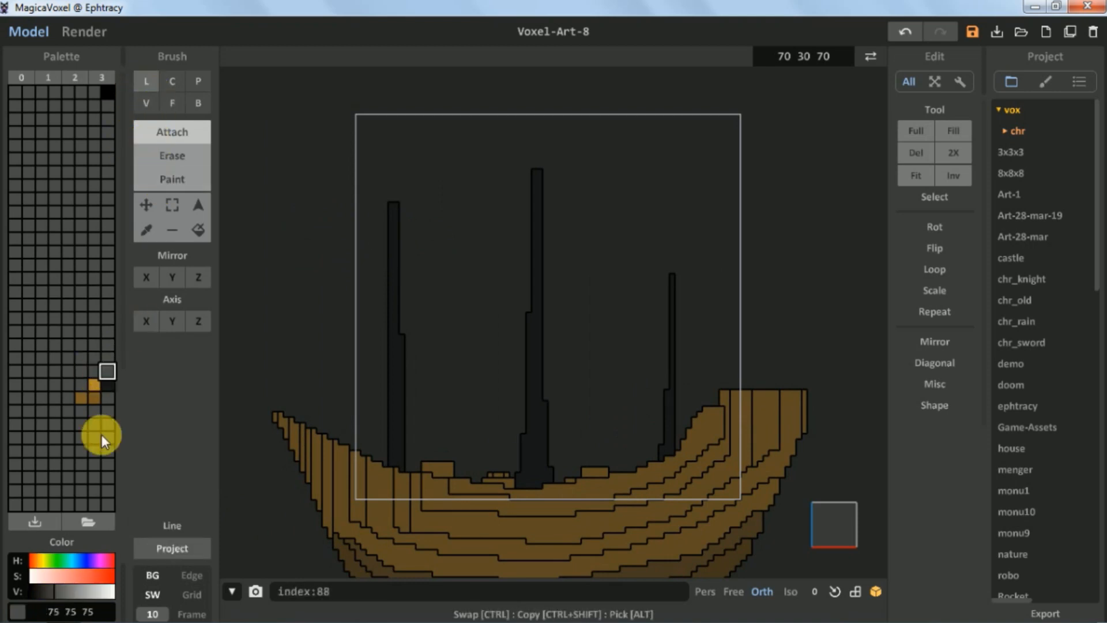
left_click(106, 588)
left_click(106, 588)
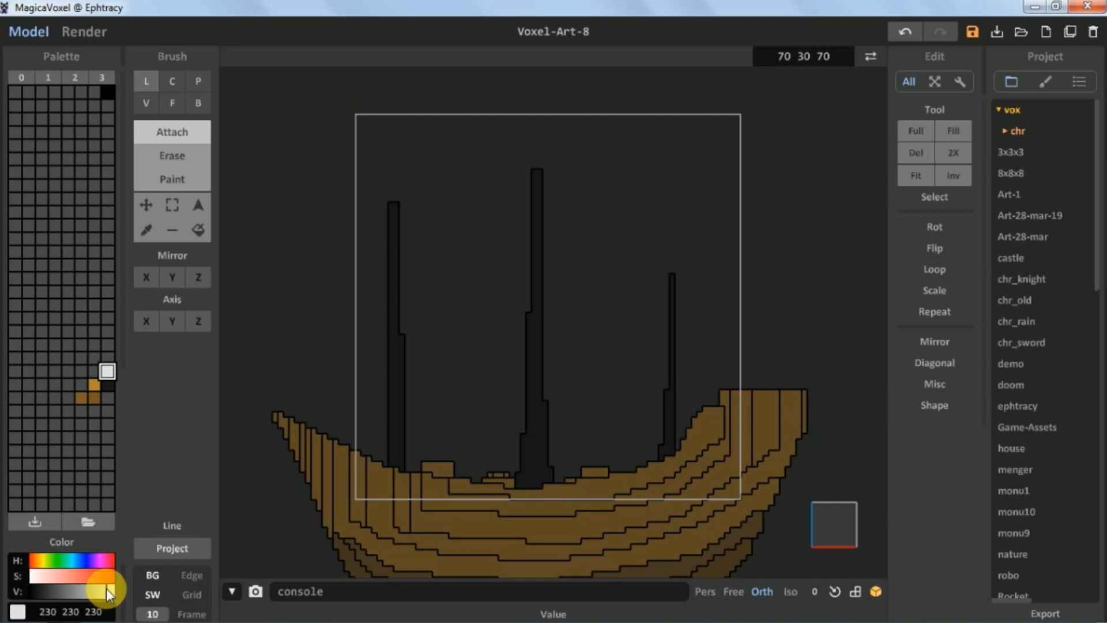
scroll(412, 306, "up", 2)
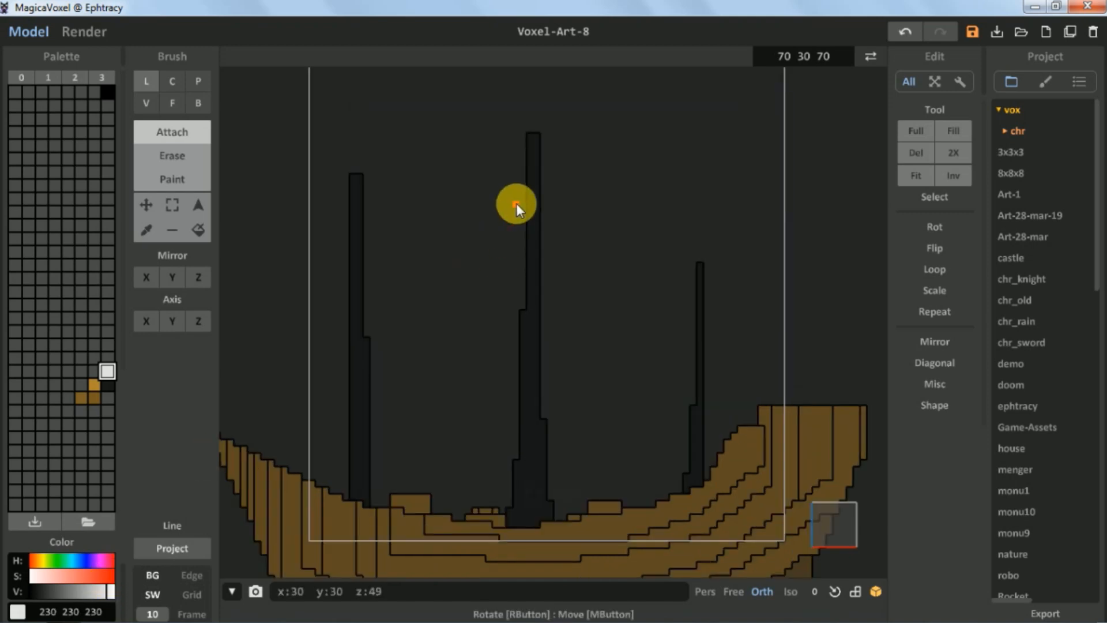
scroll(531, 157, "down", 1)
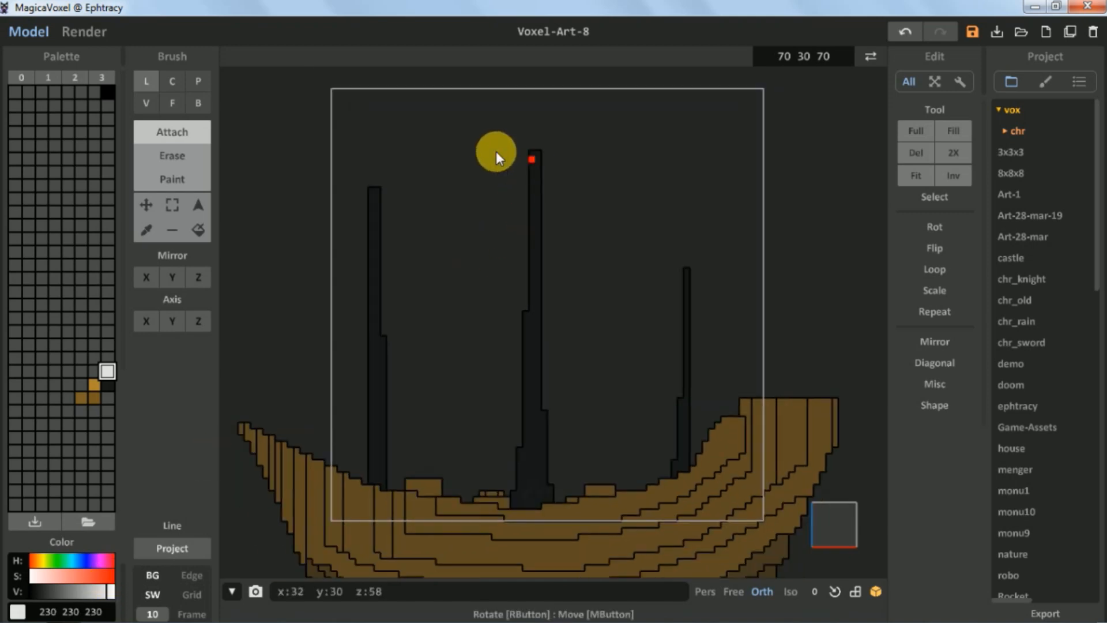
- Set the Voxel brush to size 1 and try a curved white sail line in front of the main mast
left_click(146, 103)
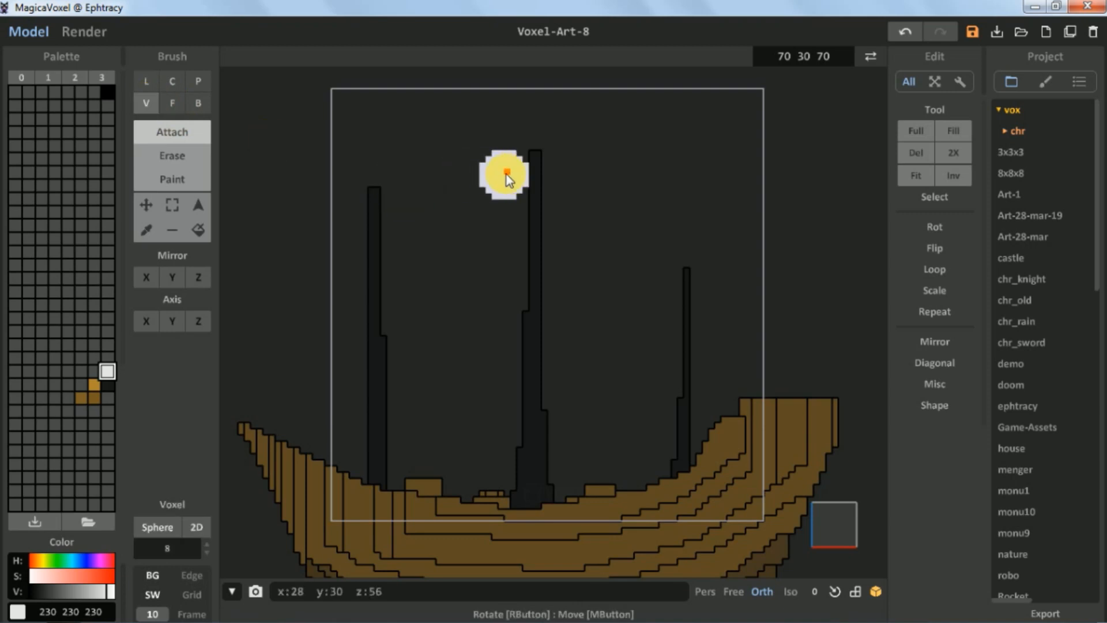
key("minus")
key("minus")
key("minus")
key("minus")
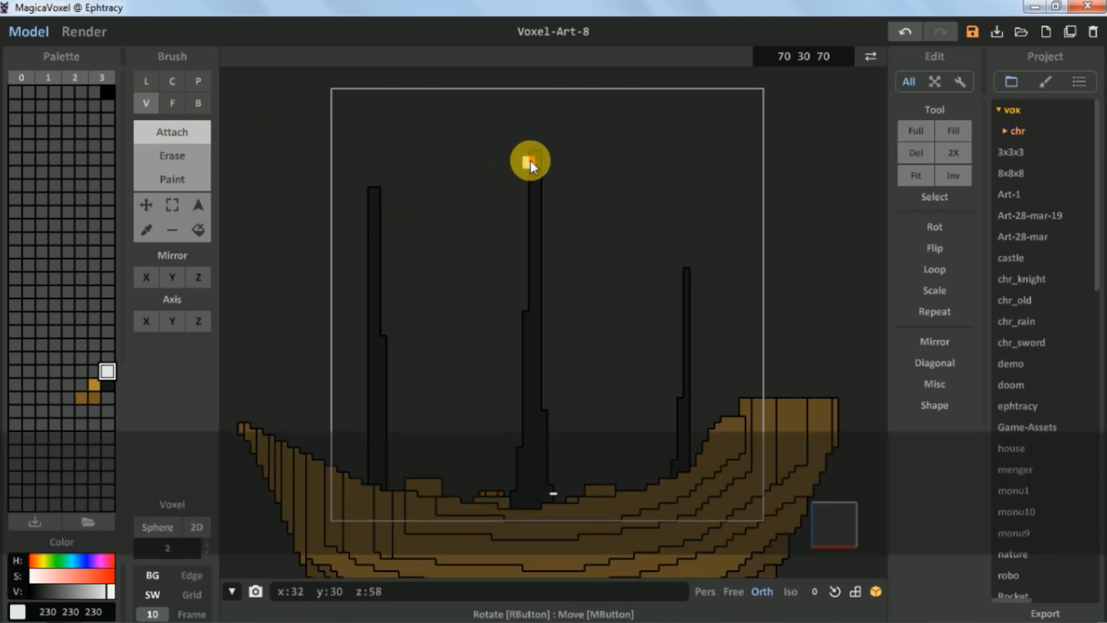
key("minus")
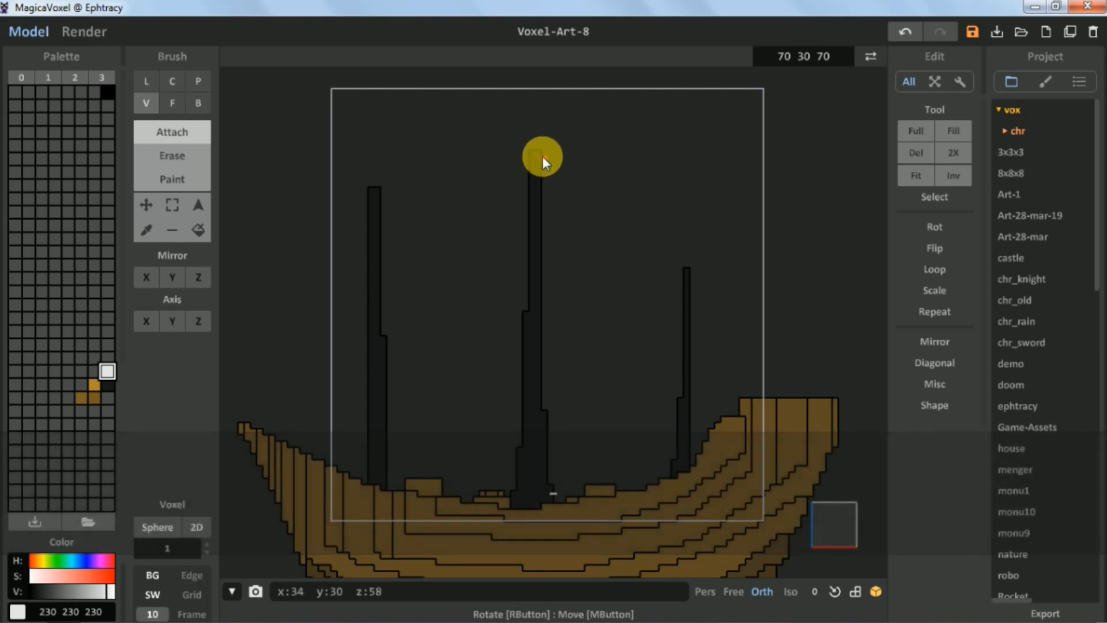
left_click(528, 165)
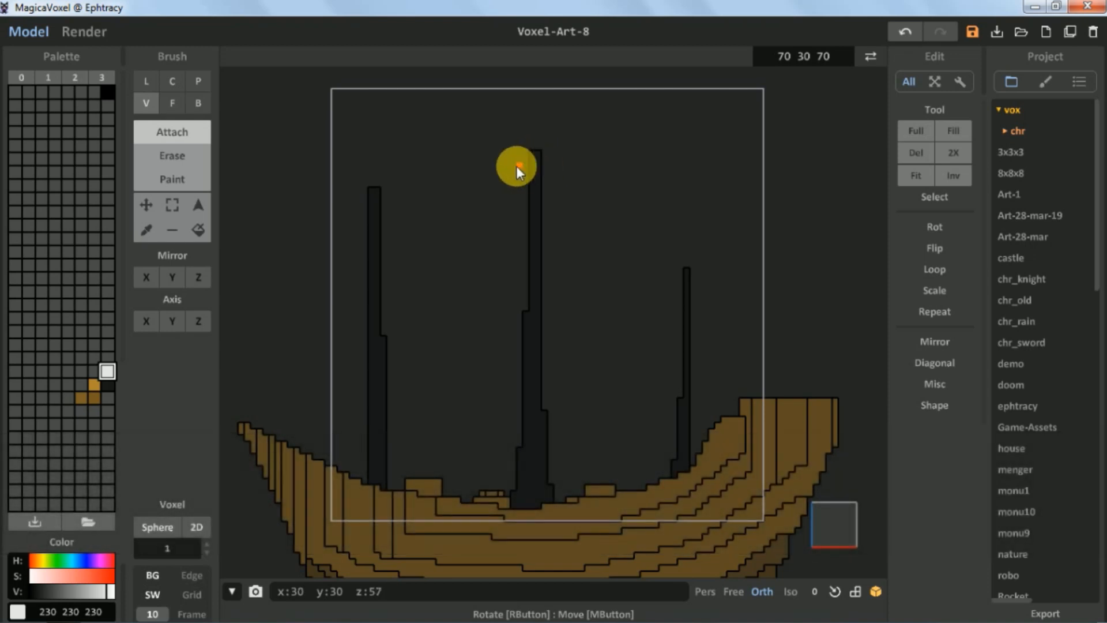
left_click_drag(518, 177, 488, 218)
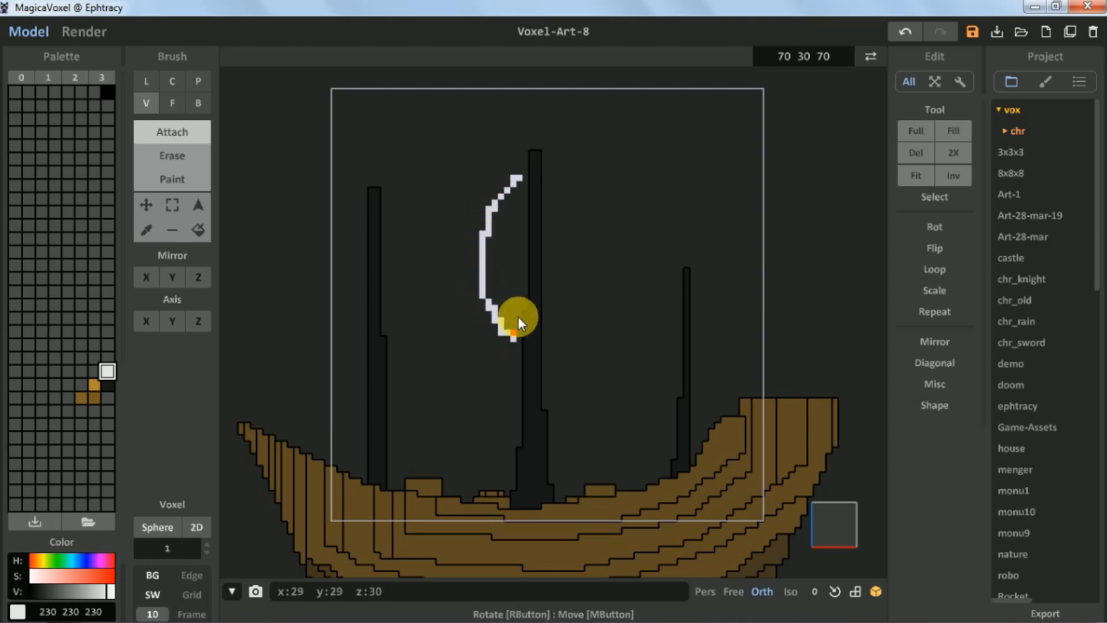
key("ctrl+z")
- Draw an upper and a larger lower sail curve in white, bulging forward from the main mast
mouse_move(520, 154)
left_mouse_down()
mouse_move(520, 268)
mouse_move(538, 289)
left_mouse_up()
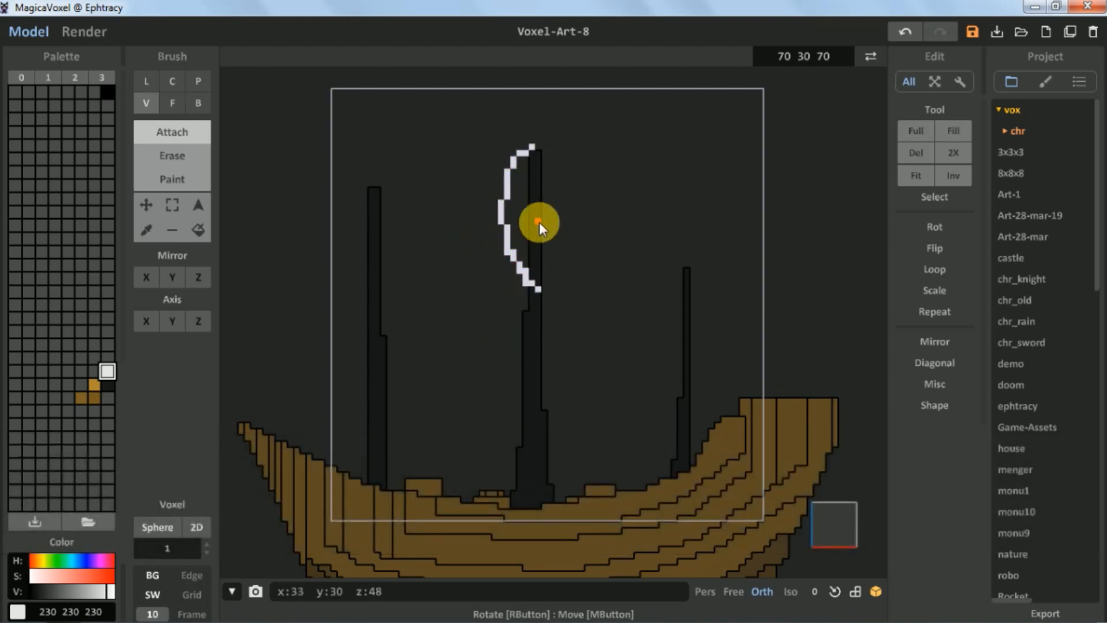
right_click_drag(511, 339, 564, 215)
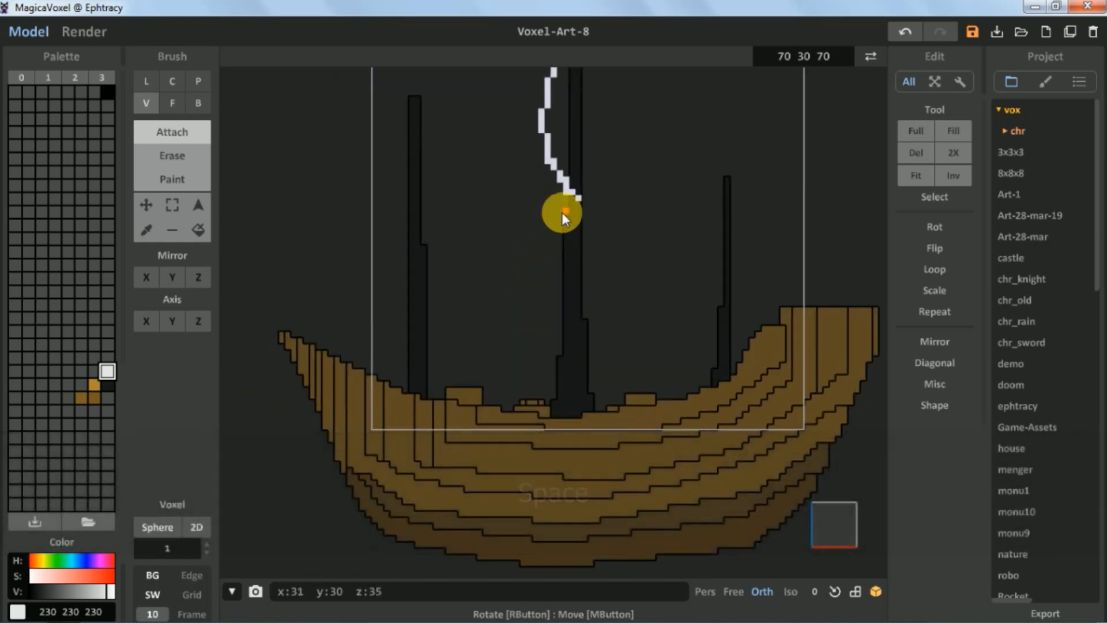
left_click_drag(562, 212, 559, 387)
scroll(445, 198, "down", 3)
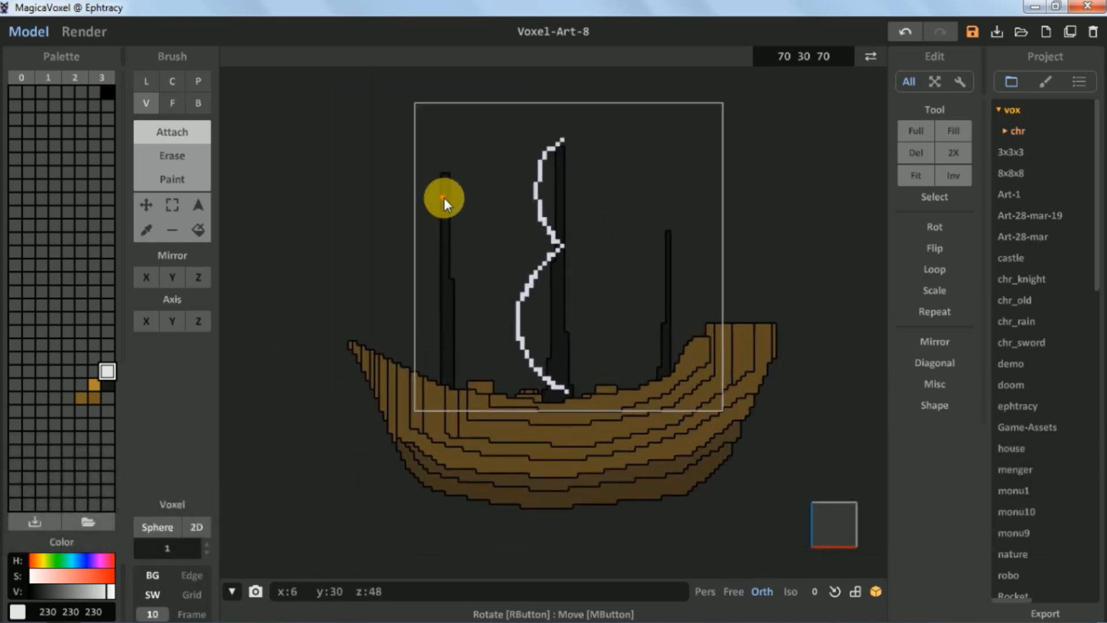
- Draw an upper and a lower white sail curve bulging forward from the front mast
left_click_drag(439, 248, 448, 255)
right_click_drag(447, 256, 575, 186)
scroll(575, 186, "up", 3)
left_click_drag(583, 154, 547, 244)
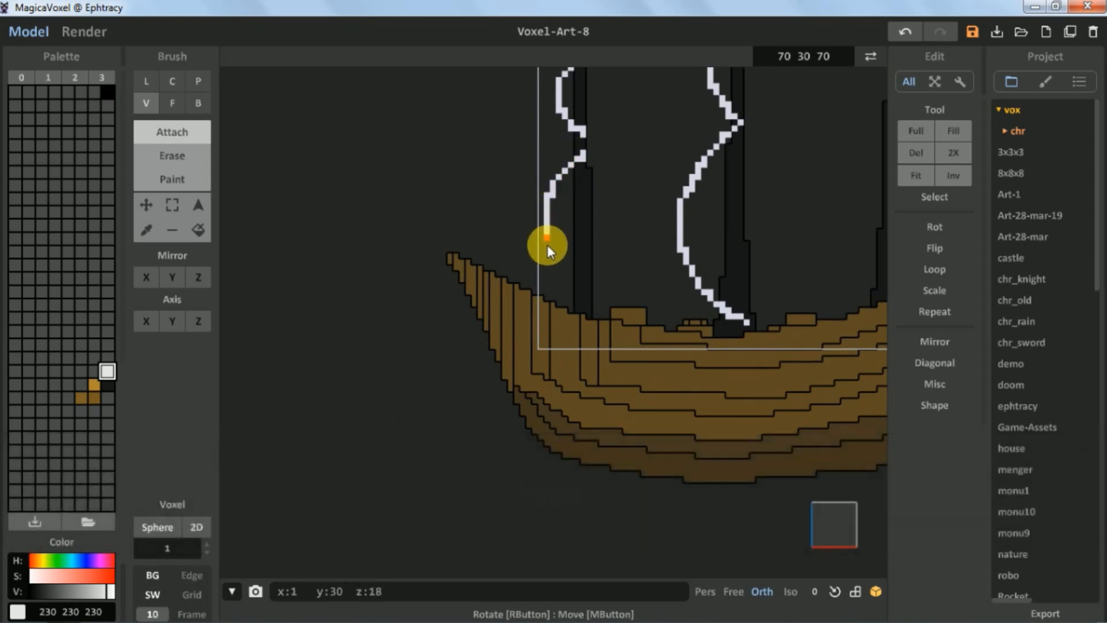
left_click_drag(584, 153, 595, 153)
- Draw a single white sail curve bulging forward from the rear mast
right_click_drag(628, 224, 521, 224)
left_click_drag(639, 321, 646, 327)
right_click_drag(603, 348, 546, 419)
left_click_drag(576, 192, 586, 192)
mouse_move(586, 192)
right_mouse_down()
mouse_move(415, 344)
mouse_move(525, 218)
mouse_move(514, 346)
mouse_move(563, 231)
right_mouse_up()
scroll(553, 236, "up", 4)
- Extrude the upper main sail curve row by row across the volume's width with the Face brush
left_click(172, 104)
scroll(503, 196, "up", 3)
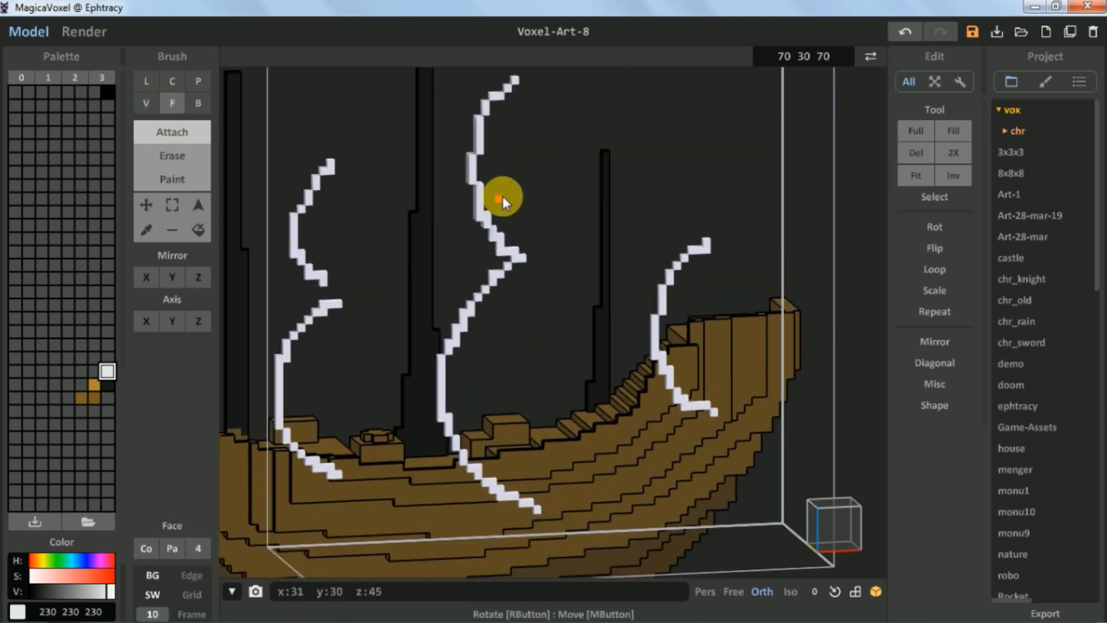
right_click_drag(503, 196, 440, 305)
left_click(423, 219)
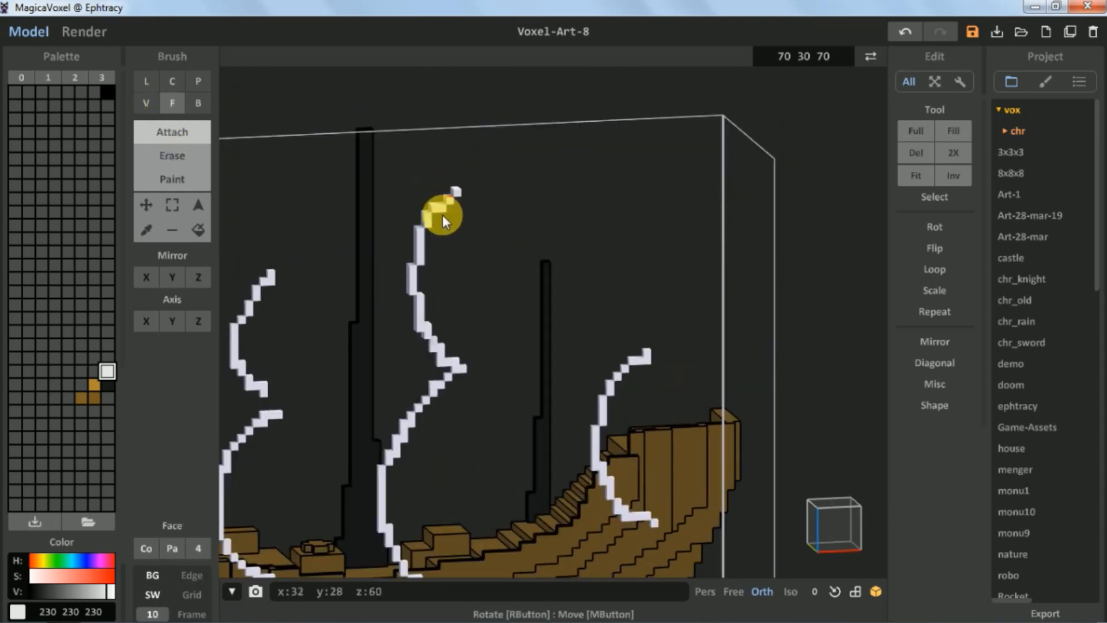
right_click_drag(441, 214, 471, 178)
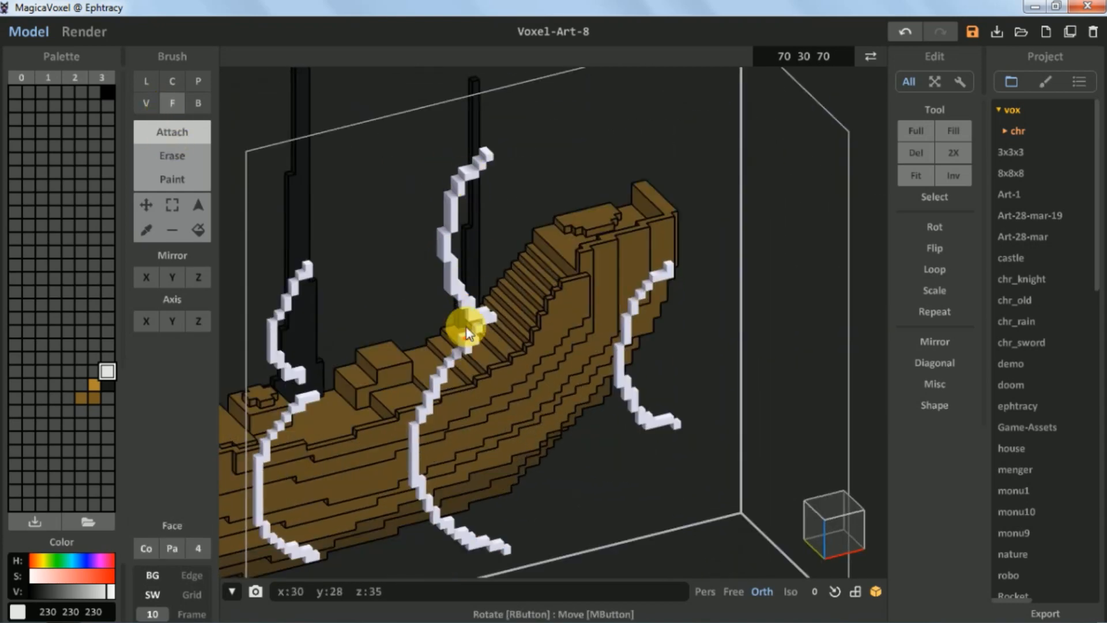
left_click_drag(488, 156, 708, 346)
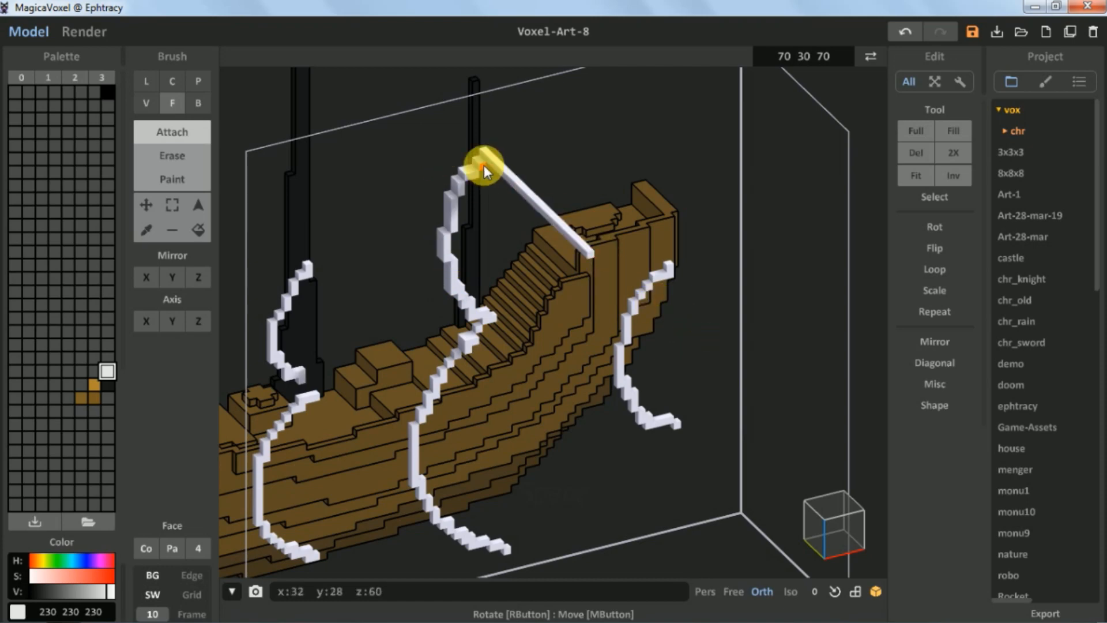
right_click_drag(484, 169, 398, 227)
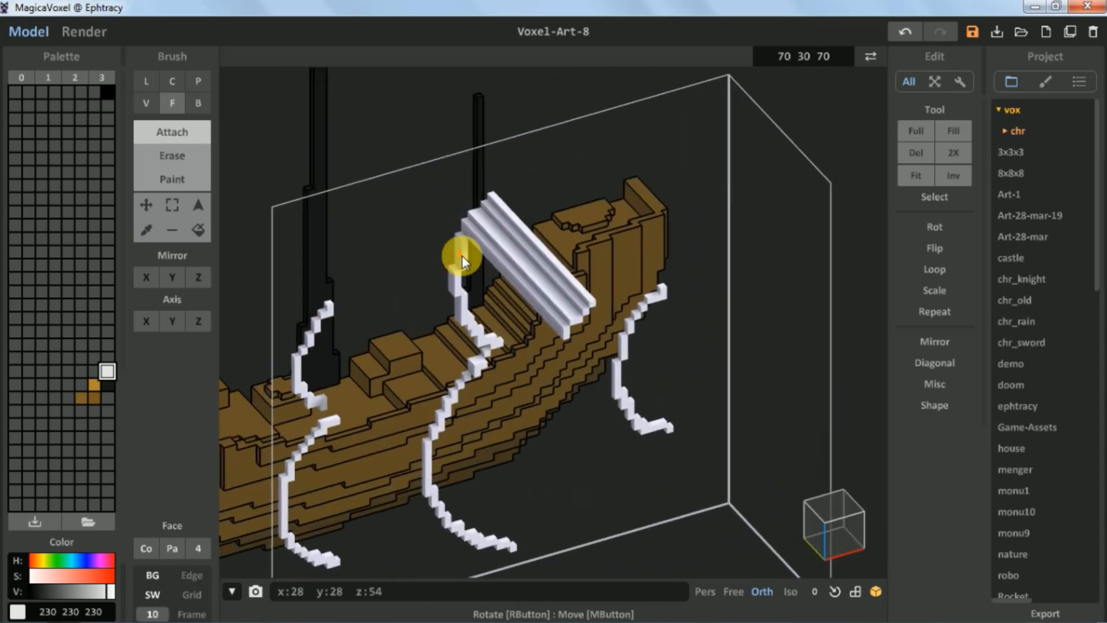
left_click_drag(462, 255, 557, 418)
right_click_drag(557, 417, 383, 227)
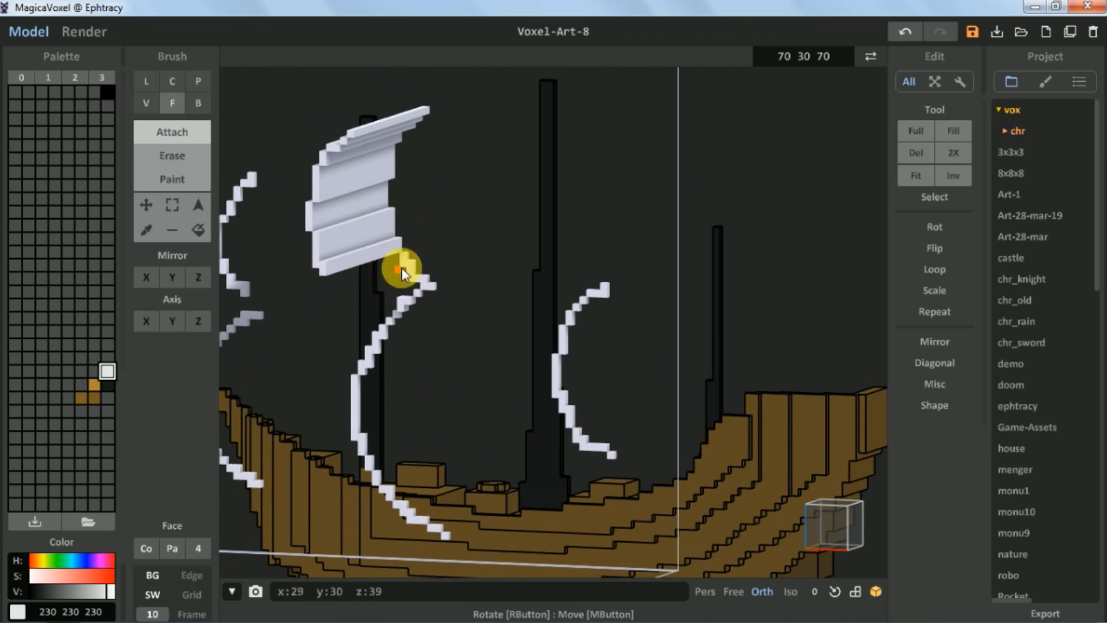
right_click_drag(402, 268, 471, 326)
left_click(510, 299)
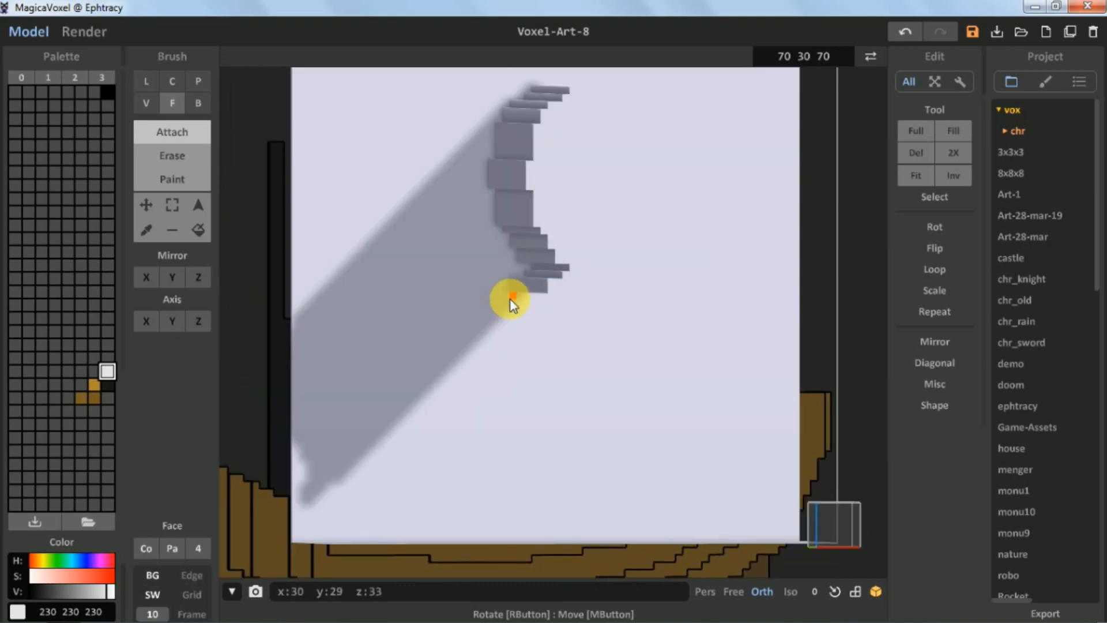
key("ctrl+z")
- Extrude the remaining rows of the main mast's sail curves across the width of the volume
scroll(457, 254, "up", 2)
left_click_drag(415, 328, 480, 268)
right_click_drag(480, 267, 467, 207)
left_click_drag(408, 276, 443, 190)
left_click_drag(428, 298, 485, 166)
left_click_drag(466, 332, 524, 242)
left_click_drag(506, 351, 557, 251)
scroll(508, 219, "down", 2)
- Extrude the rear mast's curve row by row into a sail spanning the volume's width
right_click_drag(445, 173, 421, 245)
scroll(453, 127, "up", 3)
left_click_drag(452, 127, 536, 288)
left_click_drag(420, 136, 479, 288)
left_click_drag(400, 161, 468, 306)
left_click_drag(390, 188, 456, 335)
left_click_drag(381, 236, 444, 381)
left_click_drag(398, 278, 462, 409)
right_click_drag(455, 397, 424, 283)
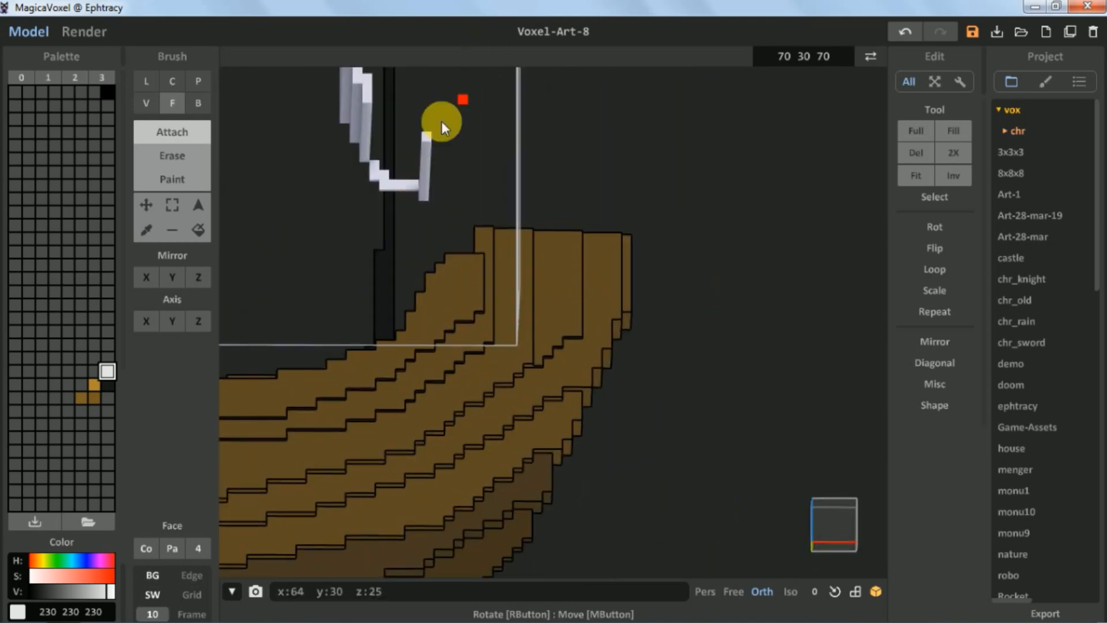
- Extrude the front mast's upper and lower curves into sails spanning the volume's width
right_click_drag(442, 118, 351, 183)
scroll(351, 182, "up", 1)
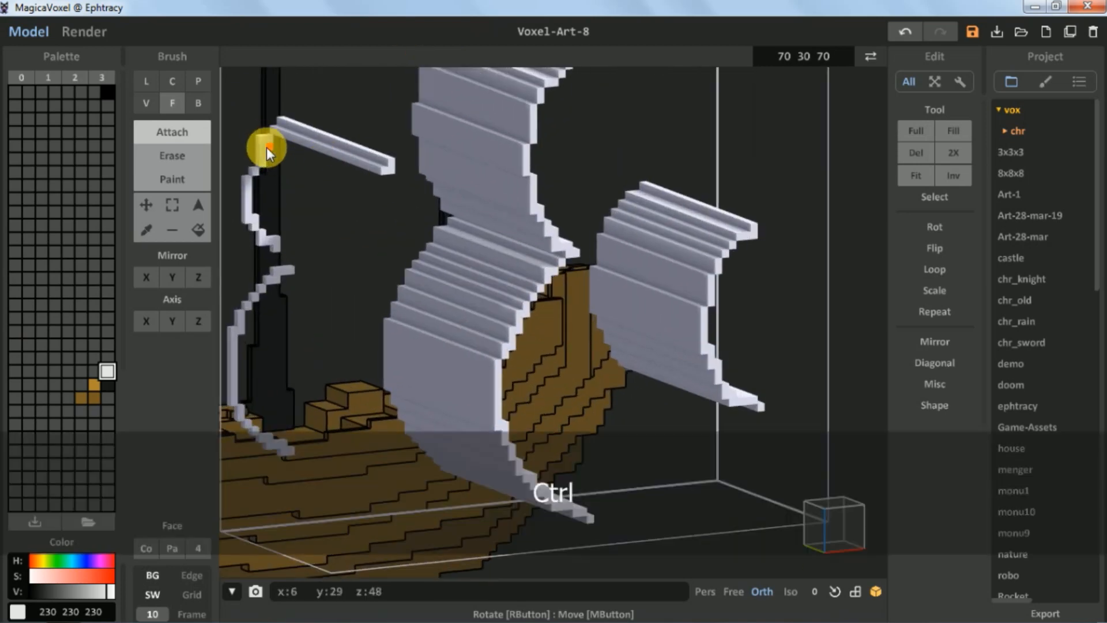
left_click_drag(267, 147, 447, 230)
left_click_drag(247, 199, 368, 261)
right_click_drag(368, 261, 406, 216)
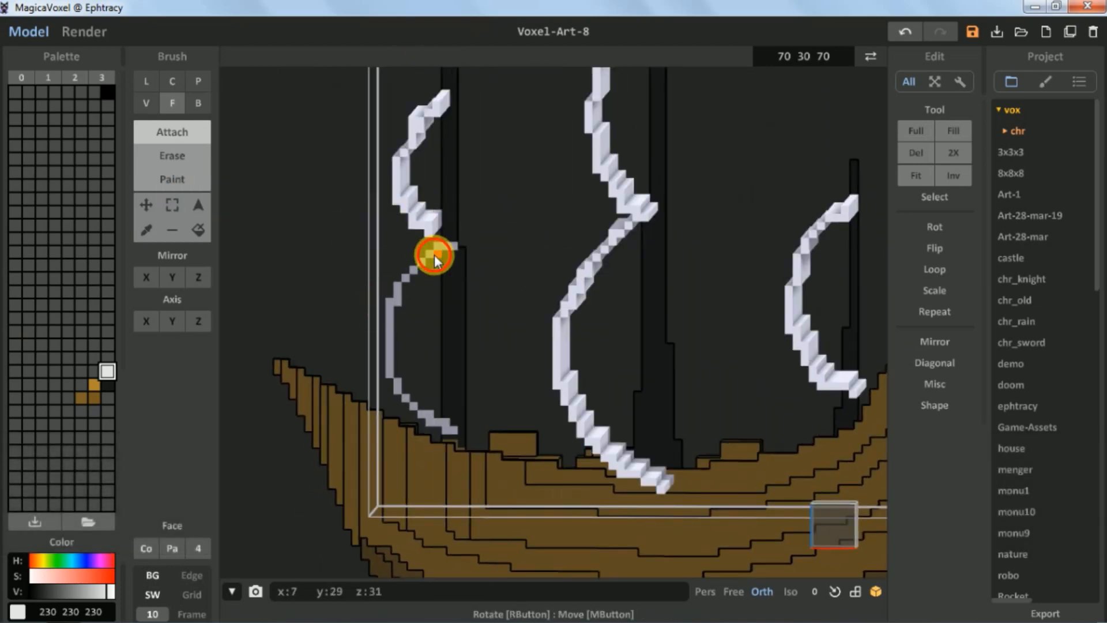
right_click_drag(434, 254, 369, 261)
right_click_drag(500, 334, 441, 244)
mouse_move(483, 275)
right_mouse_down()
mouse_move(371, 420)
mouse_move(454, 380)
mouse_move(388, 355)
right_mouse_up()
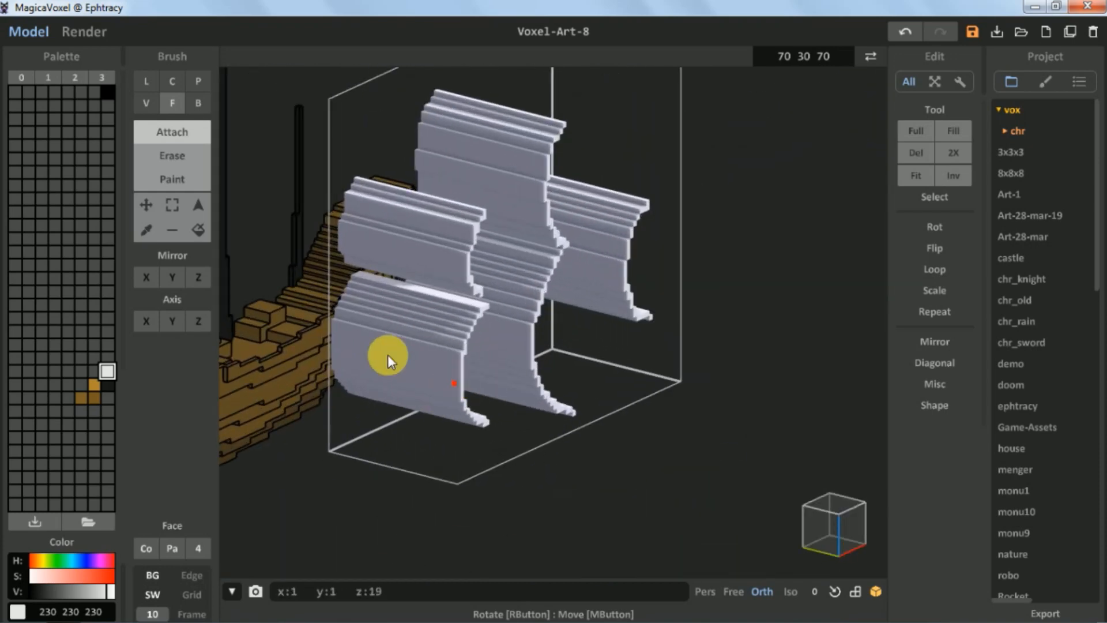
- Set the Face brush to erase with mirroring on Y, undoing the trial erase made with X mirroring
left_click(187, 157)
left_click(147, 277)
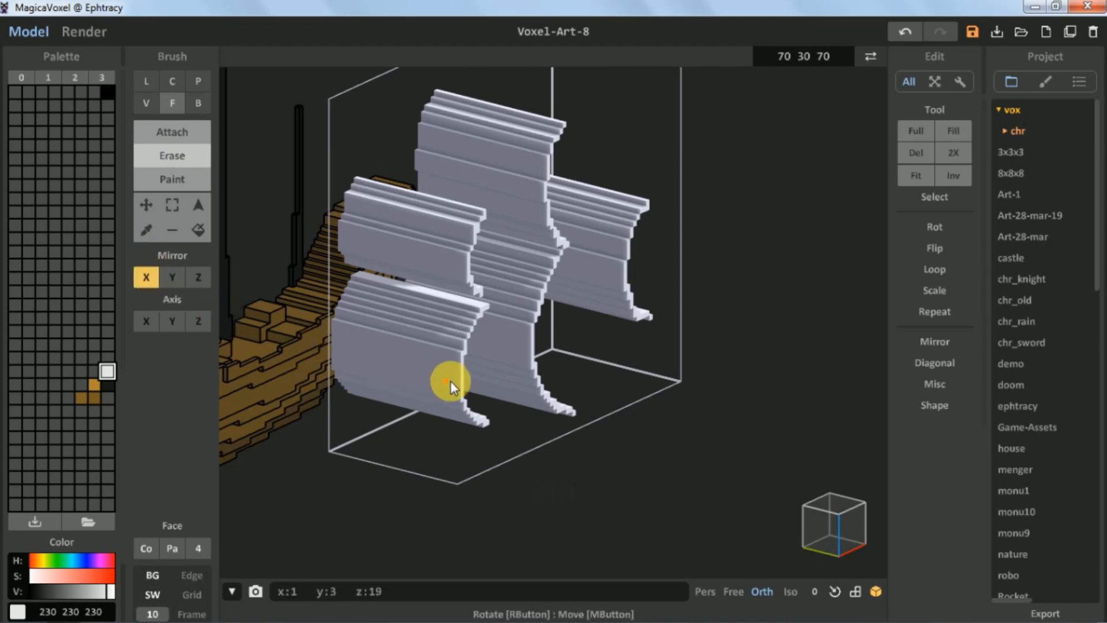
right_click_drag(451, 381, 427, 380)
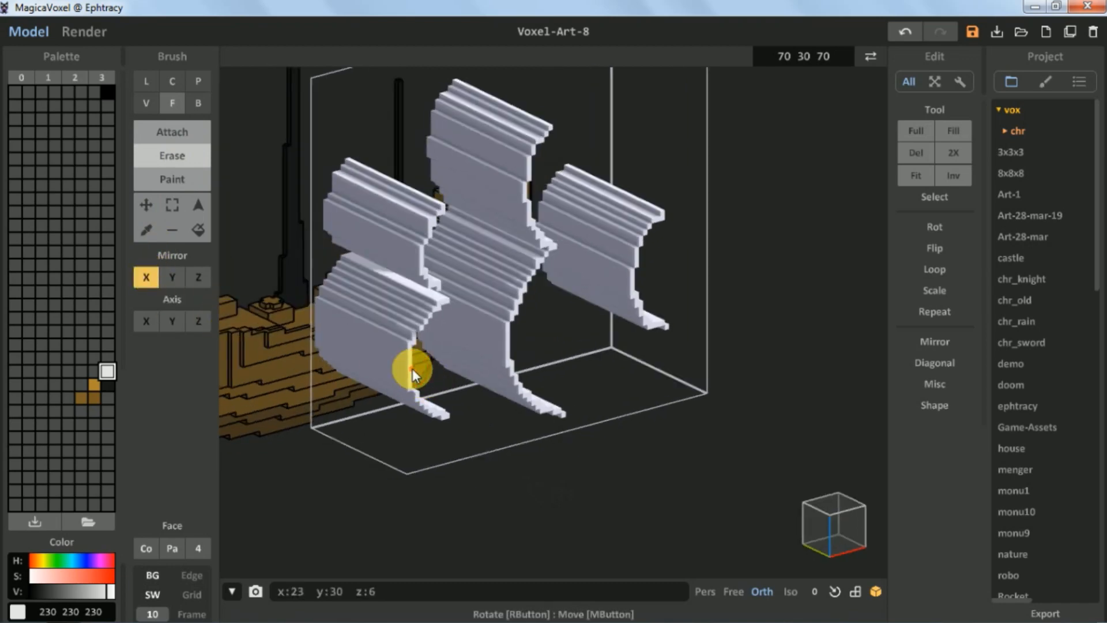
right_click_drag(412, 369, 455, 348)
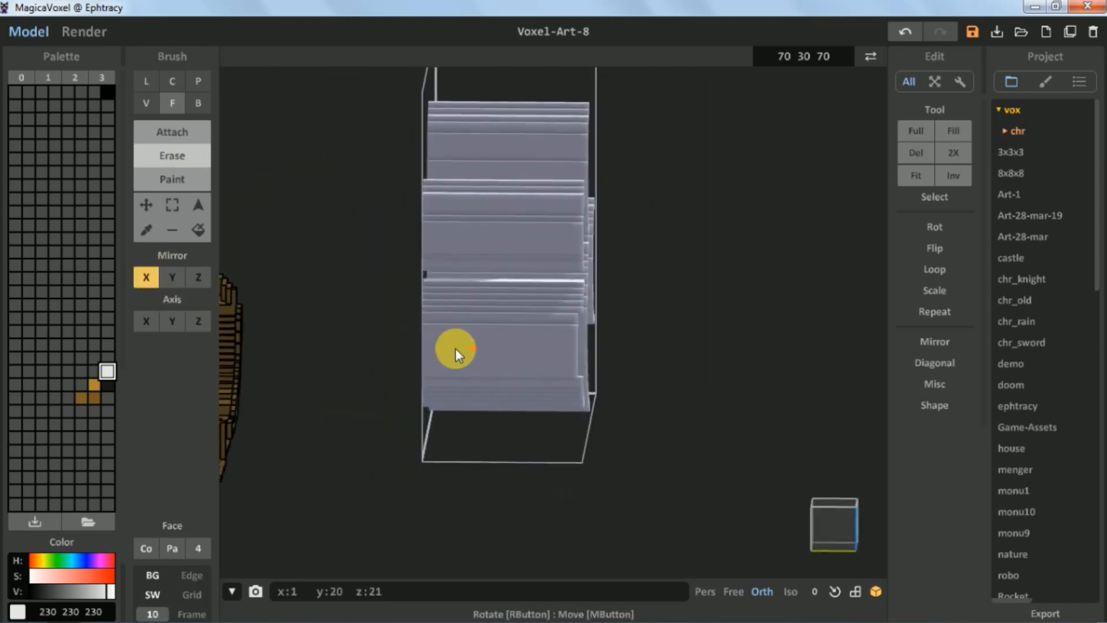
key("ctrl+z")
left_click(150, 279)
left_click(169, 278)
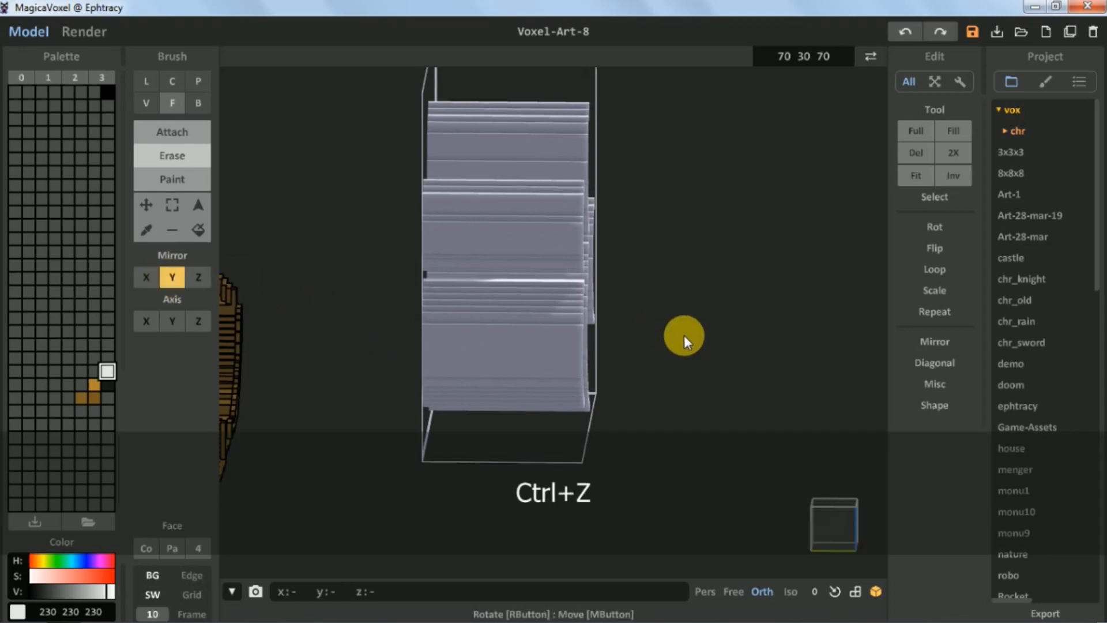
- Erase side strips from the front mast's sails in steps, narrowing them towards the bulging middle on both sides
right_click_drag(680, 334, 461, 333)
left_click(523, 347)
scroll(462, 323, "up", 4)
mouse_move(470, 190)
right_mouse_down()
mouse_move(464, 234)
mouse_move(415, 170)
mouse_move(468, 233)
mouse_move(495, 242)
mouse_move(428, 278)
mouse_move(379, 277)
mouse_move(476, 422)
mouse_move(427, 157)
right_mouse_up()
left_click(414, 171)
left_click(408, 181)
left_click(397, 191)
left_click(419, 166)
mouse_move(427, 157)
left_mouse_down()
mouse_move(408, 153)
mouse_move(377, 173)
left_mouse_up()
key("ctrl+z")
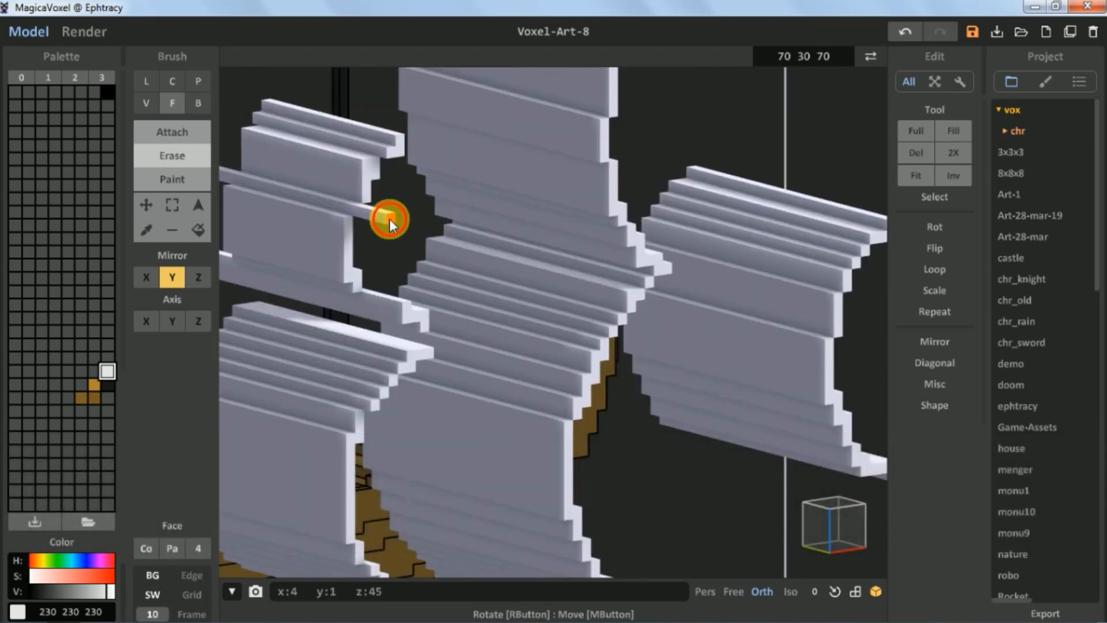
left_click(389, 219)
right_click_drag(365, 210, 350, 212)
left_click(349, 212)
- Erase the side edges of the main mast's sails in steps so that they narrow towards the bulge
scroll(351, 227, "down", 4)
middle_click_drag(351, 227, 390, 301)
scroll(390, 301, "up", 2)
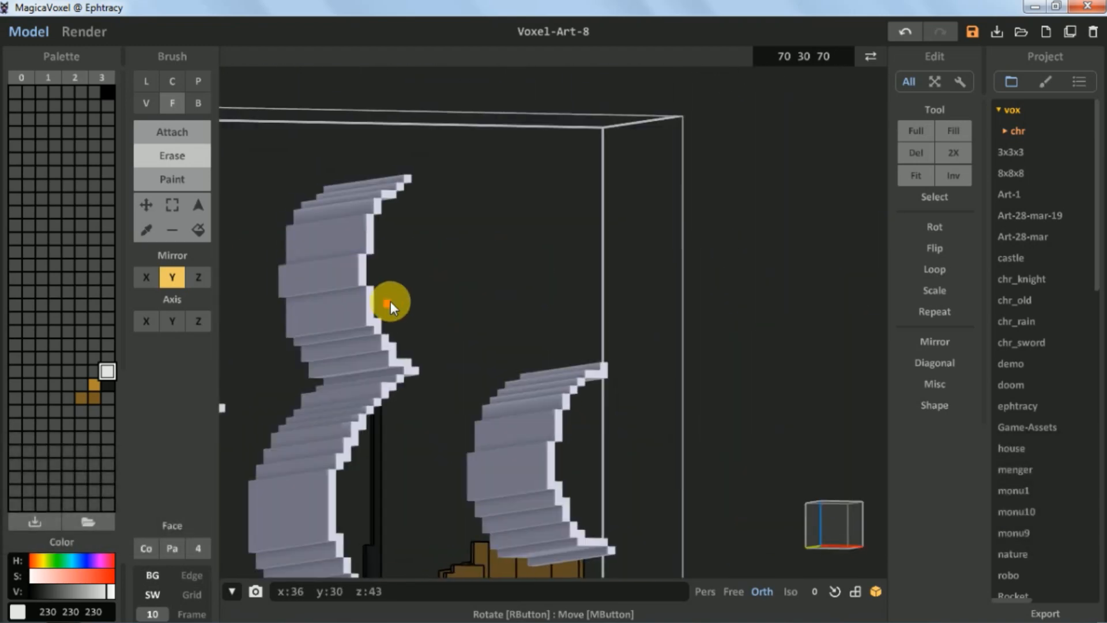
key("space")
right_click_drag(332, 490, 366, 287)
scroll(365, 287, "up", 1)
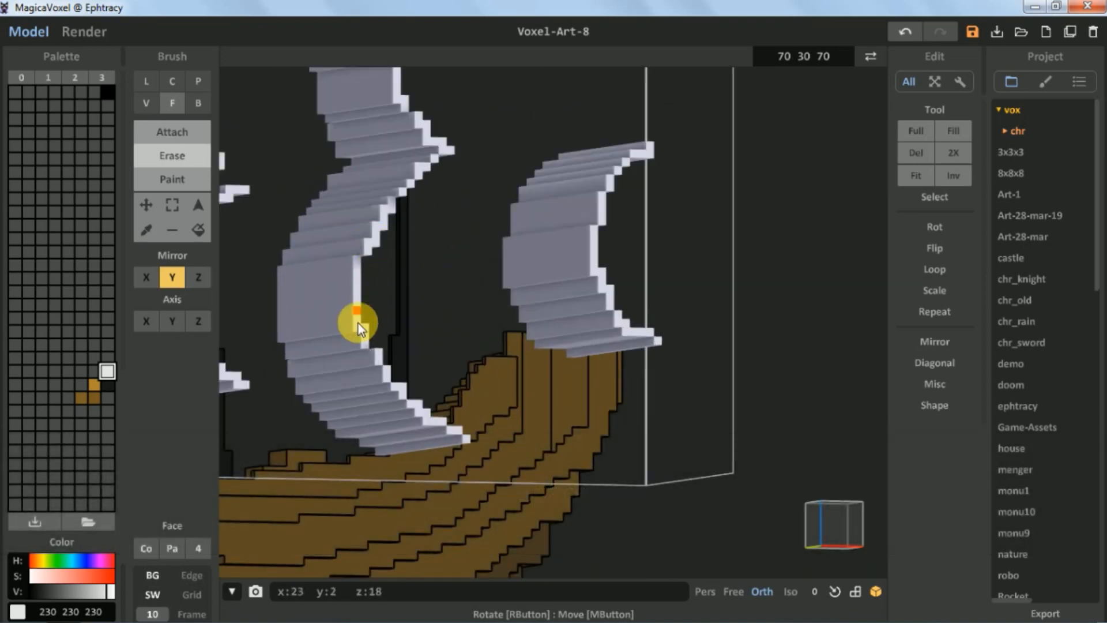
left_click(377, 353)
left_click(385, 370)
left_click(403, 194)
left_click(410, 184)
- Erase the side edges of the rear sail in steps so that it narrows towards its bulge
scroll(508, 297, "down", 5)
mouse_move(519, 300)
right_mouse_down()
mouse_move(480, 304)
mouse_move(625, 290)
right_mouse_up()
scroll(625, 290, "up", 5)
left_click_drag(517, 294, 502, 287)
left_click_drag(525, 247, 518, 242)
left_click(534, 223)
left_click(546, 204)
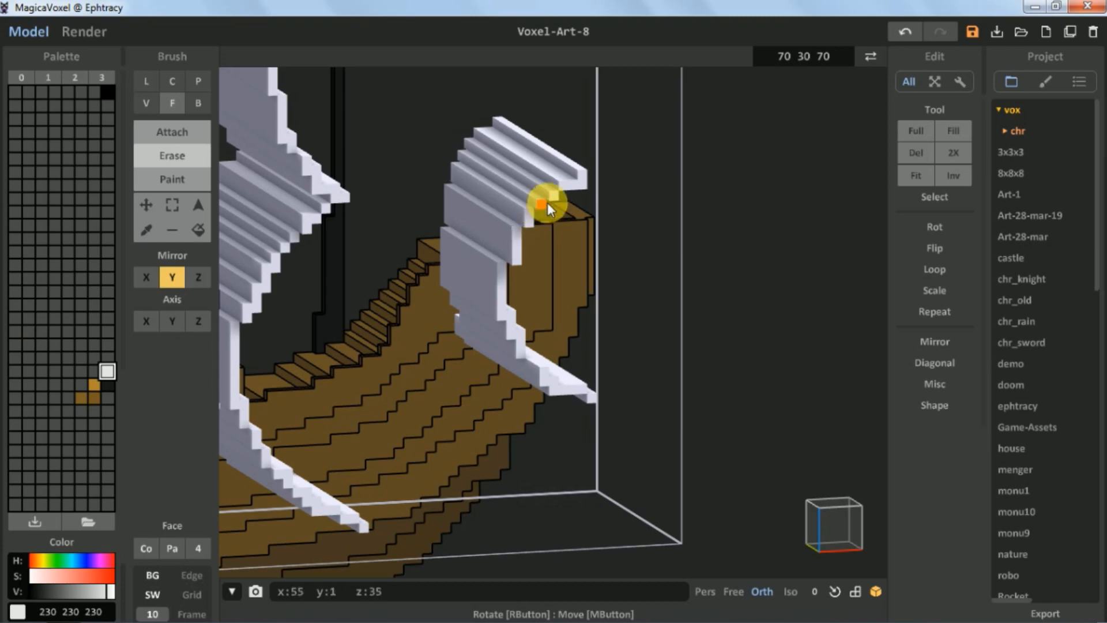
left_click(546, 195)
mouse_move(555, 390)
right_mouse_down()
mouse_move(500, 334)
mouse_move(334, 316)
right_mouse_up()
- Brighten the sail colour to 244 244 244
scroll(500, 334, "down", 5)
scroll(334, 316, "up", 1)
mouse_move(104, 591)
left_mouse_down()
mouse_move(81, 591)
mouse_move(111, 591)
left_mouse_up()
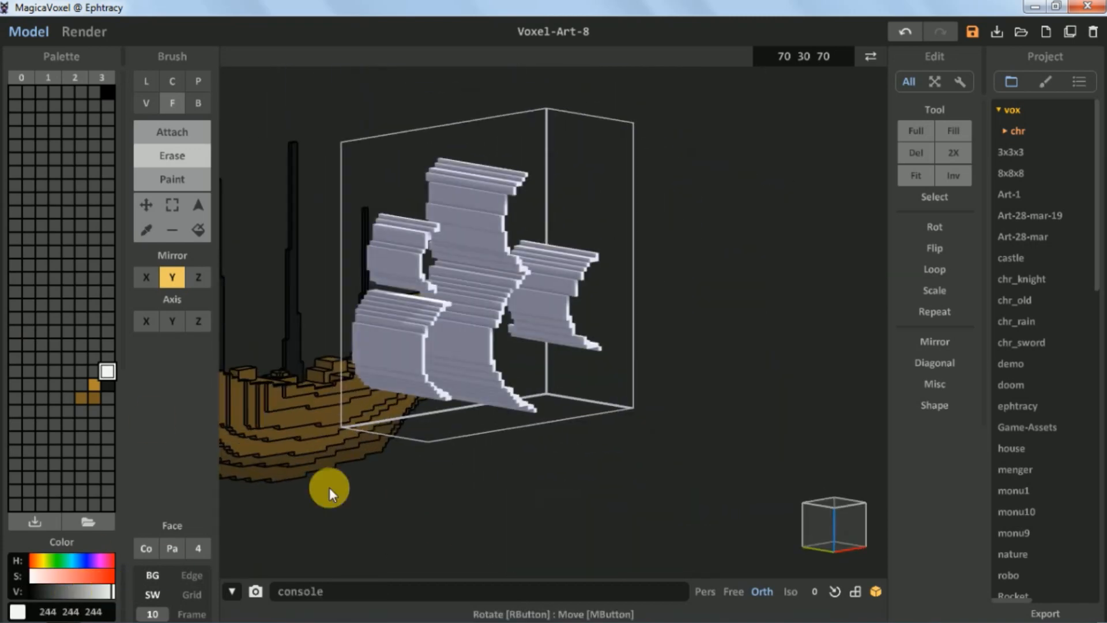
right_click_drag(330, 489, 566, 242)
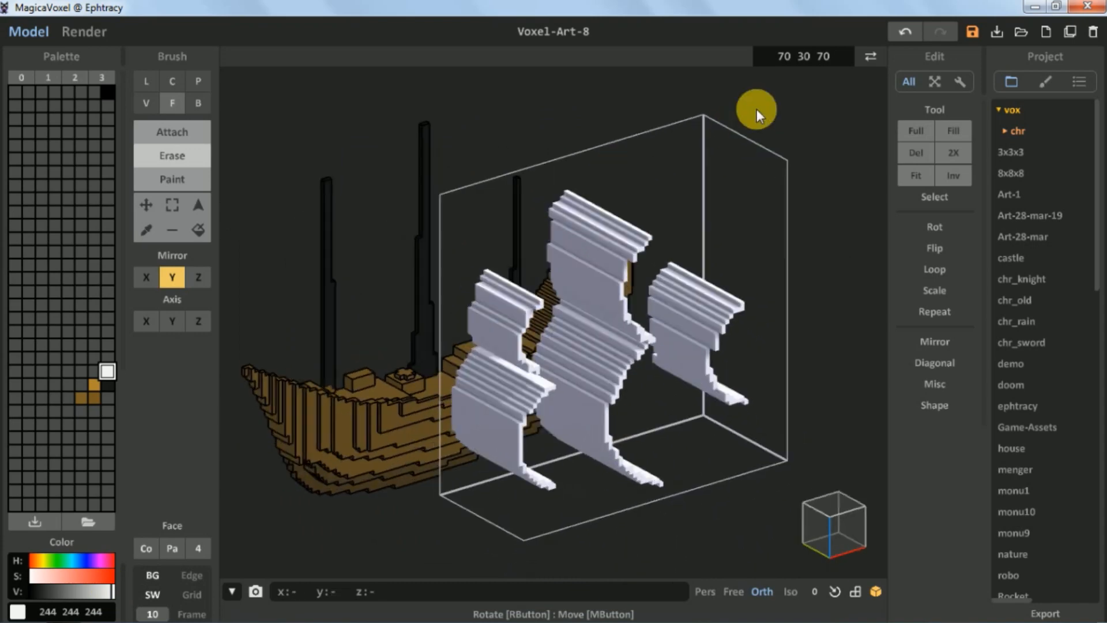
- Return to the world view, duplicate the half-hull volume and move the copy along Y beside the original
left_click(874, 56)
right_click_drag(636, 206, 468, 353)
left_click(468, 353)
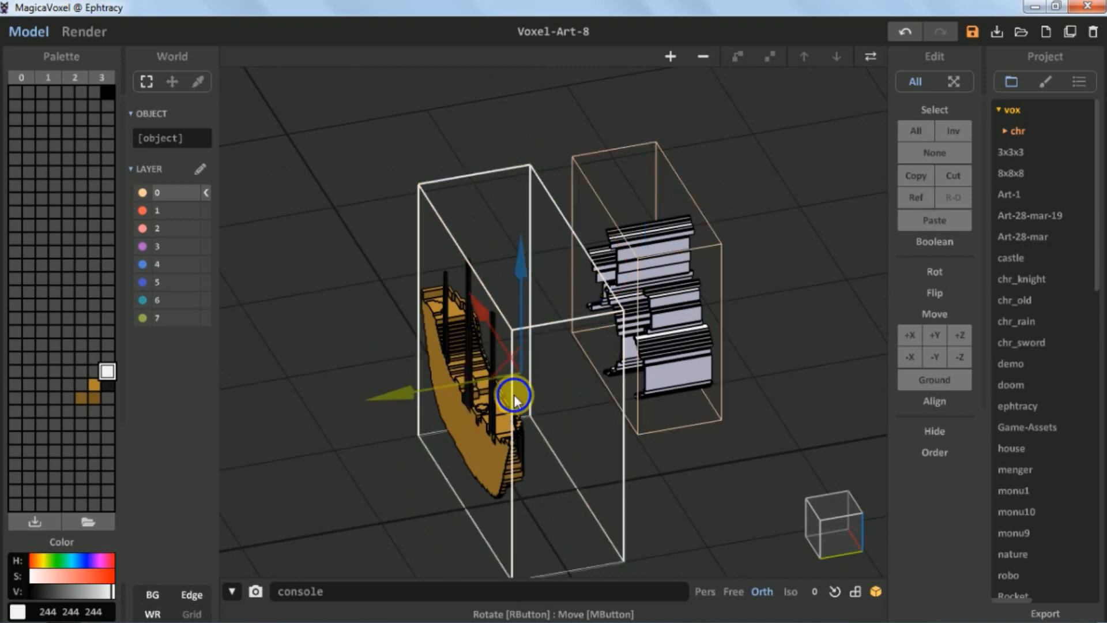
right_click_drag(513, 395, 460, 453)
key("ctrl+c")
key("ctrl+v")
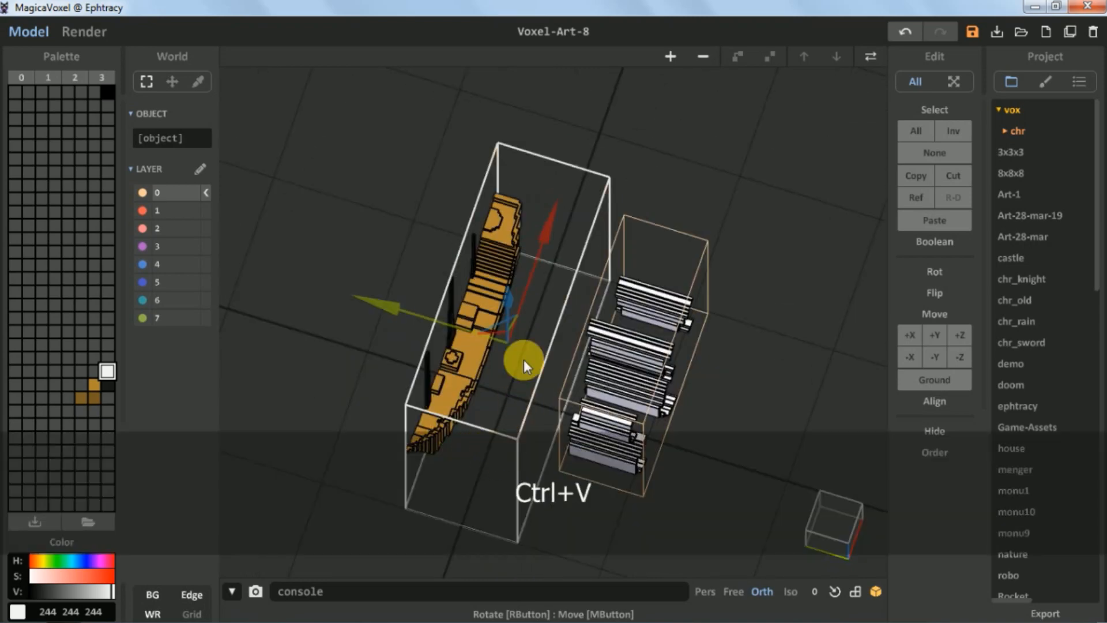
left_click_drag(457, 325, 433, 347)
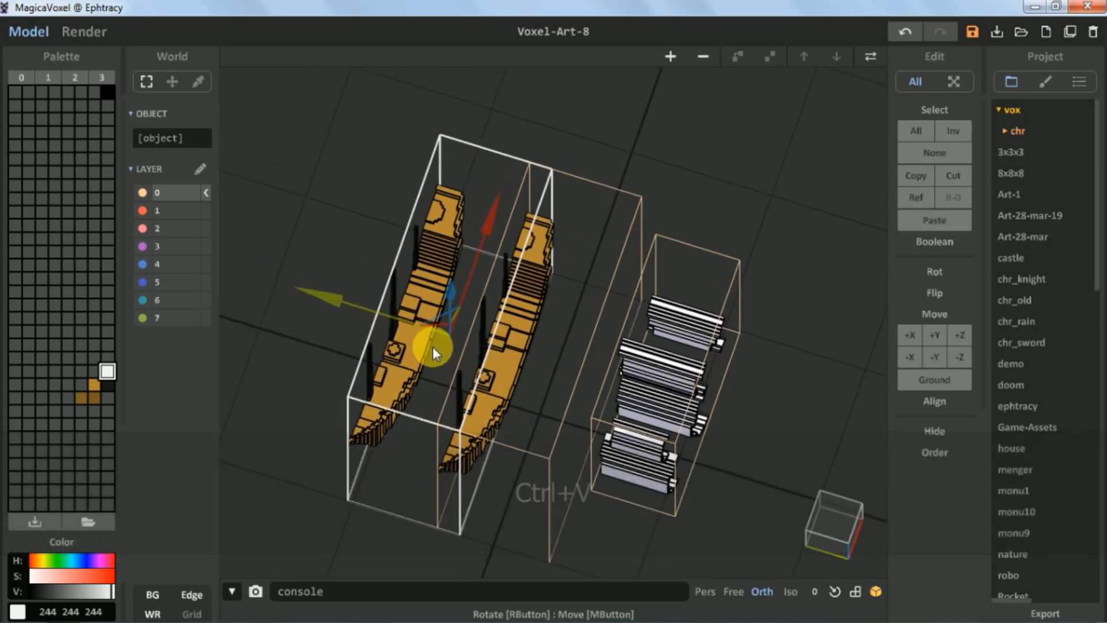
- Flip the copied half hull on Y and move it along Y until both halves join into a full hull
left_click(920, 294)
left_click(921, 311)
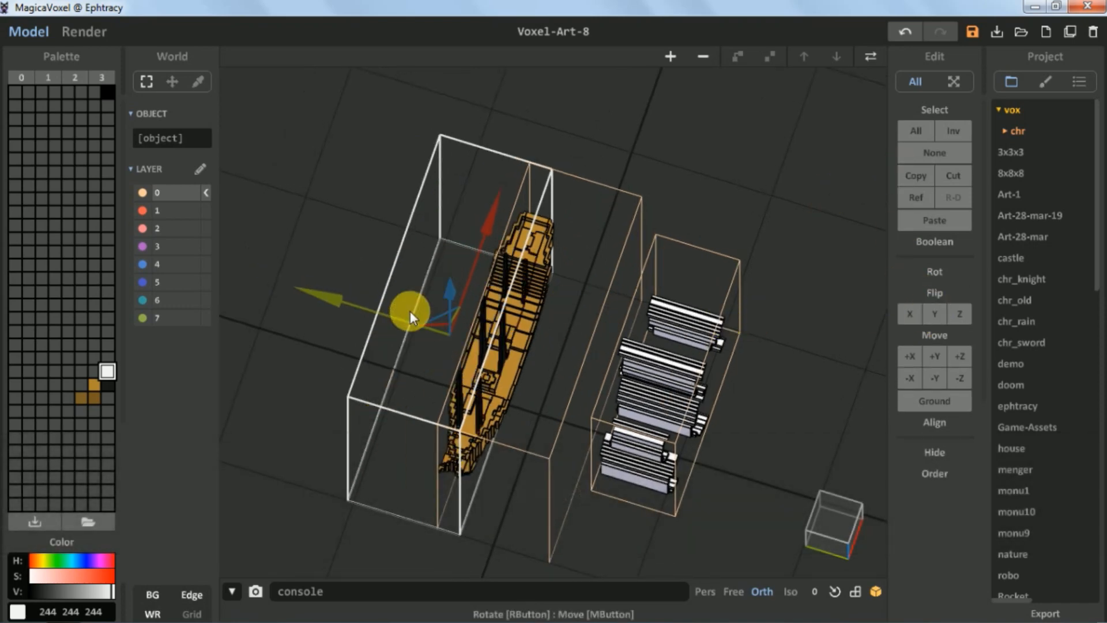
left_click_drag(394, 309, 417, 320)
left_click(832, 510)
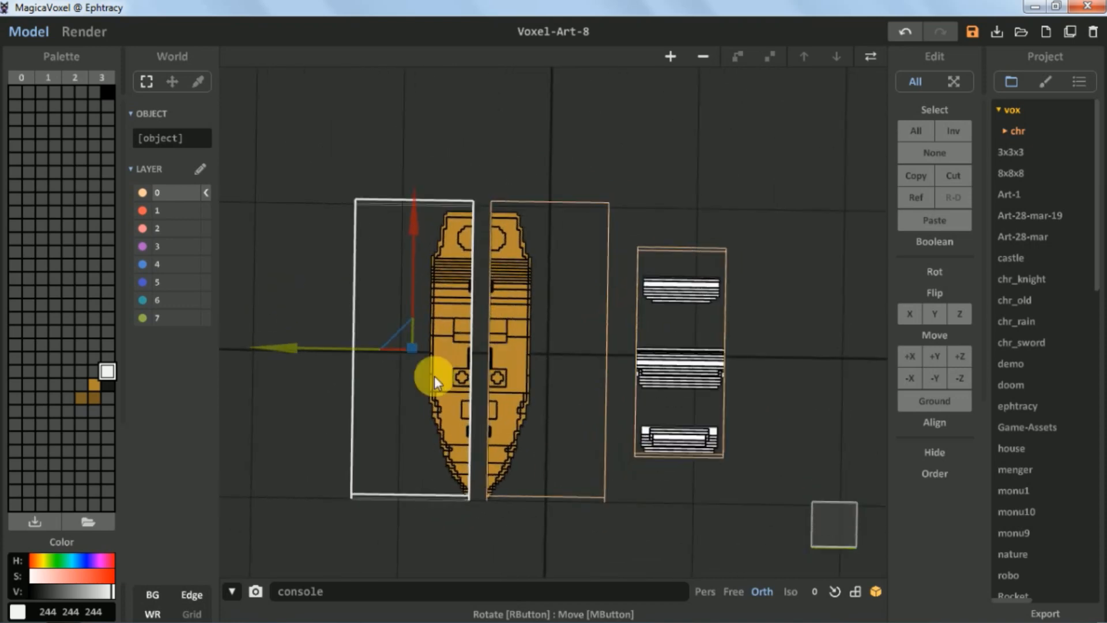
left_click_drag(298, 354, 316, 361)
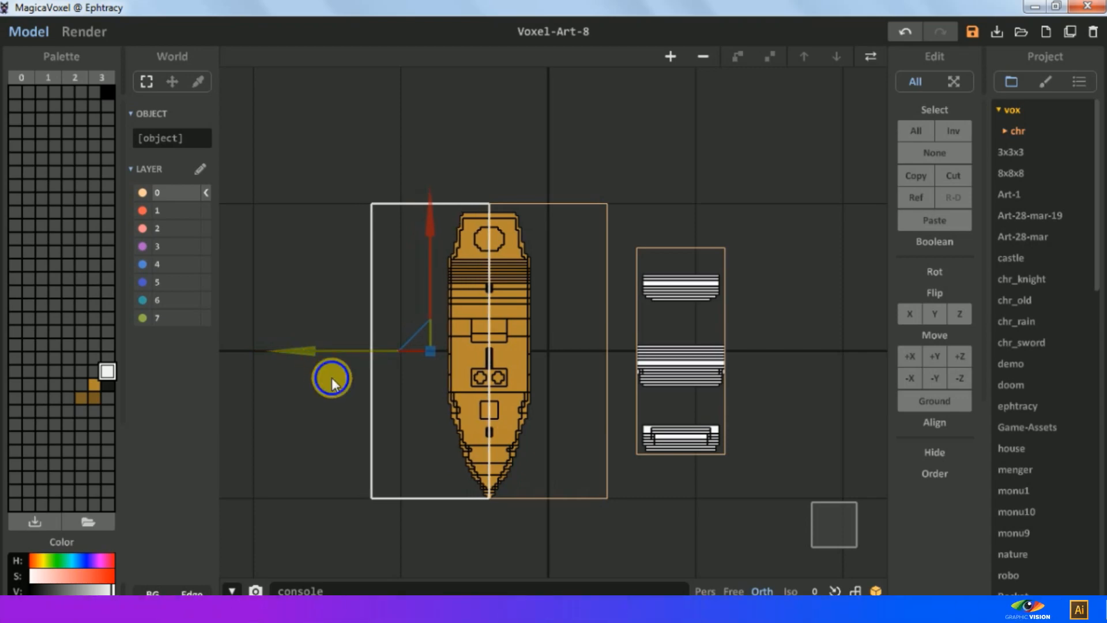
- Select the sails volume and move it along Y from the top view so that it is centred over the hull
right_click_drag(331, 379, 276, 248)
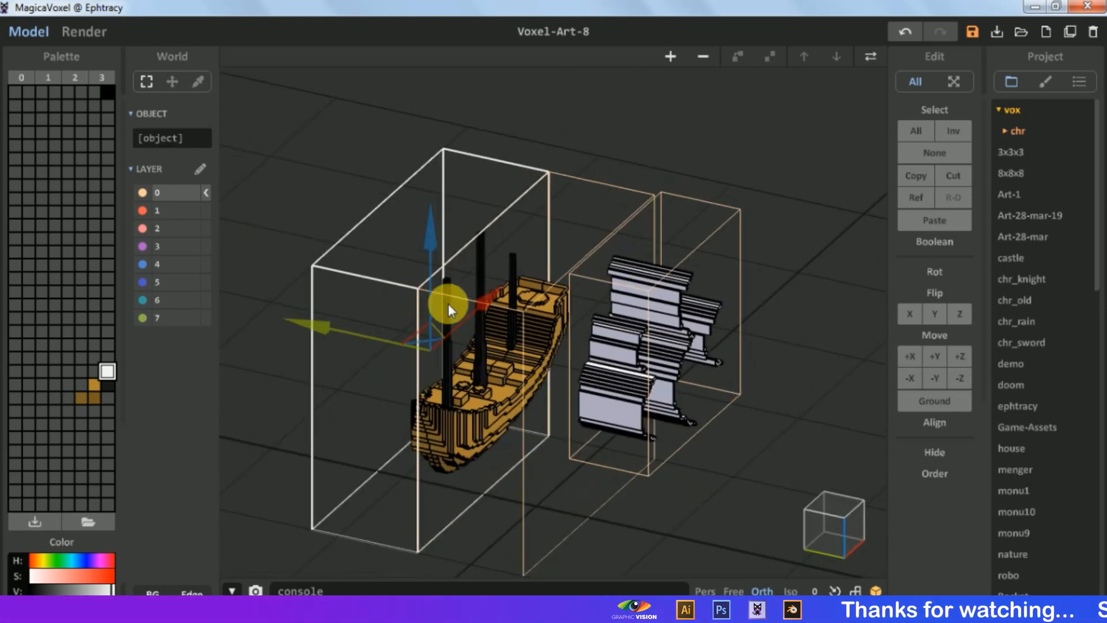
left_click(622, 370)
left_click(826, 500)
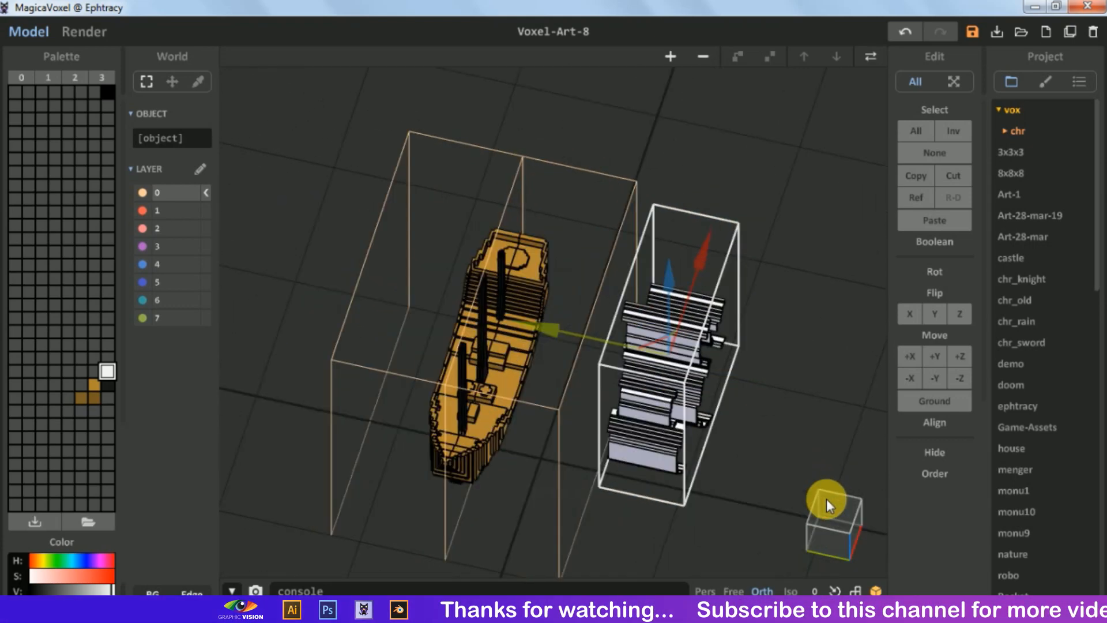
left_click_drag(406, 148, 531, 350)
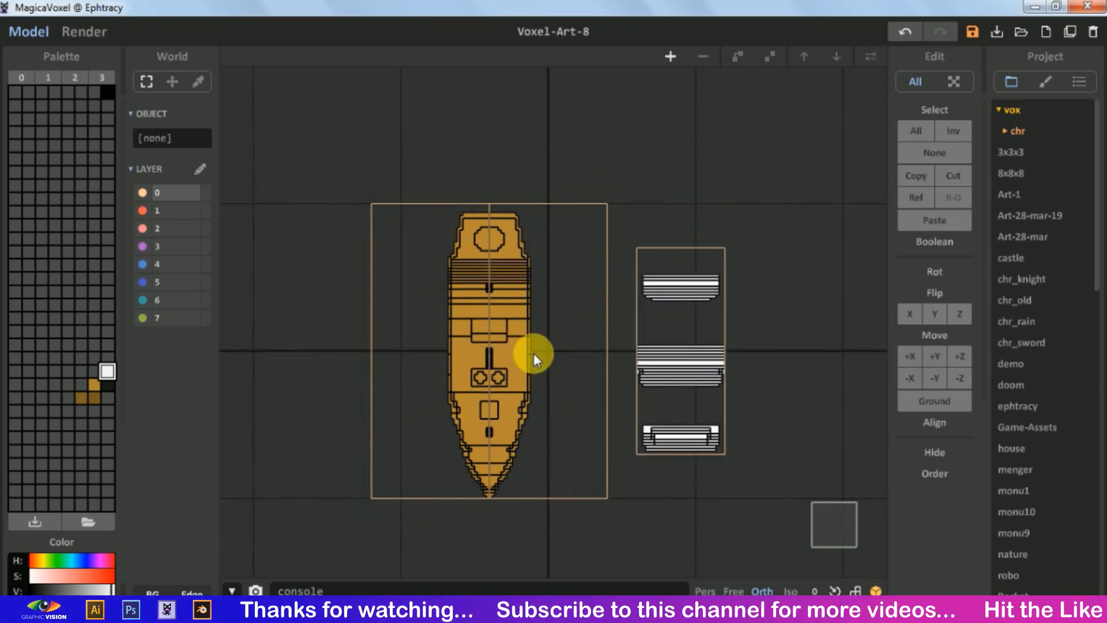
left_click(509, 286)
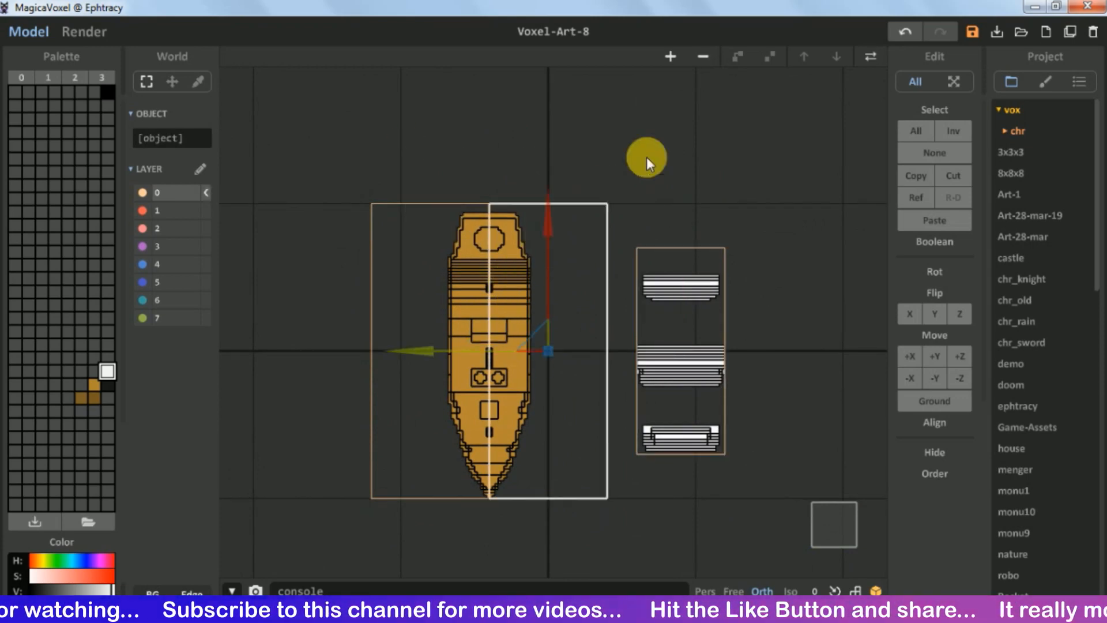
left_click(687, 344)
left_click(688, 355)
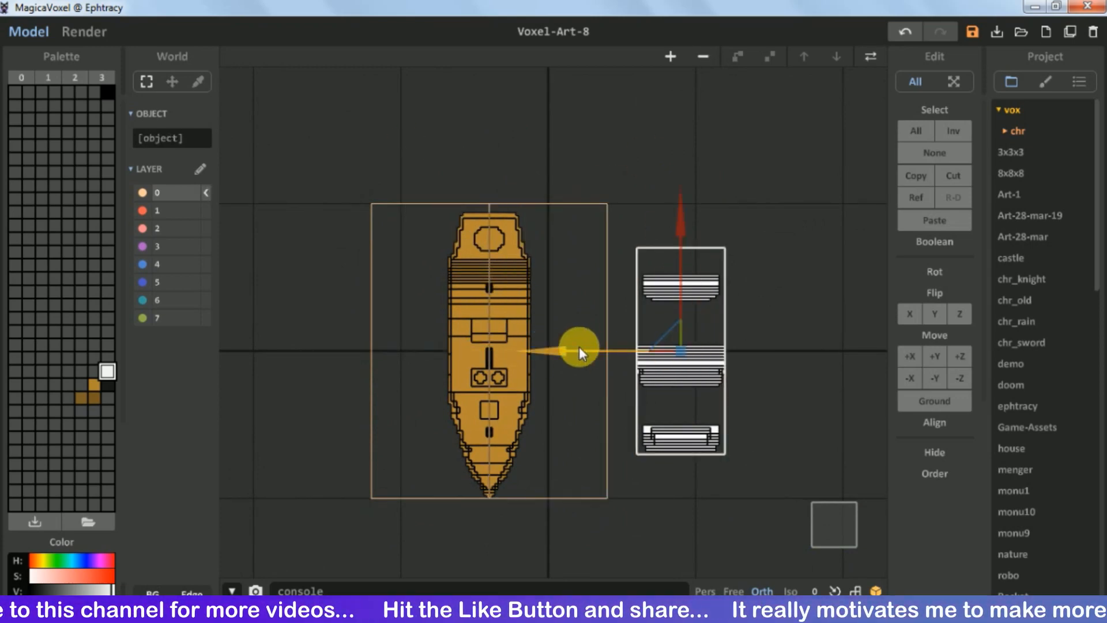
left_click_drag(576, 348, 383, 351)
- Select both hull halves and the sails together and move the whole ship along Y onto the grid's centre line
left_click_drag(350, 143, 754, 576)
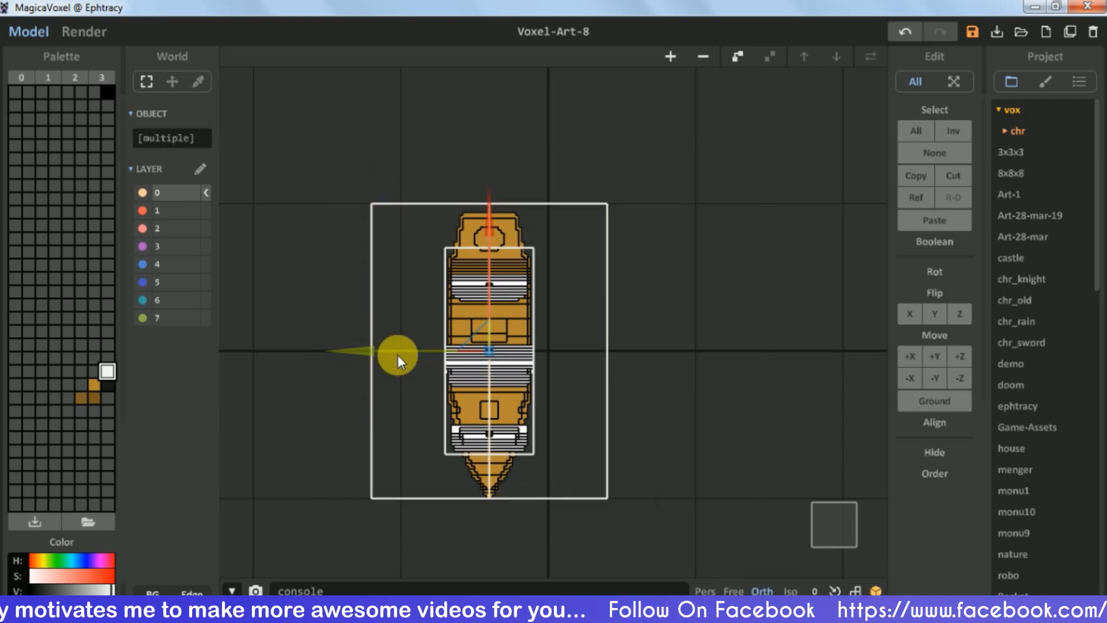
left_click_drag(361, 351, 419, 358)
right_click_drag(484, 434, 490, 353)
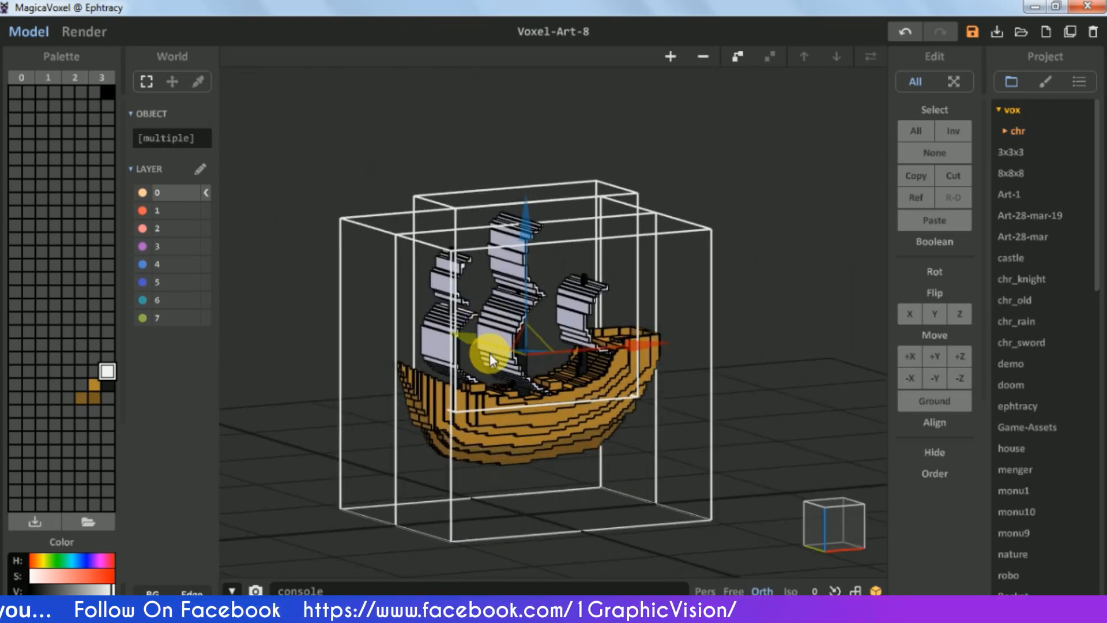
- Examine the assembled ship from several sides, preview it in render mode and return to modelling
scroll(489, 353, "up", 3)
left_click(489, 292)
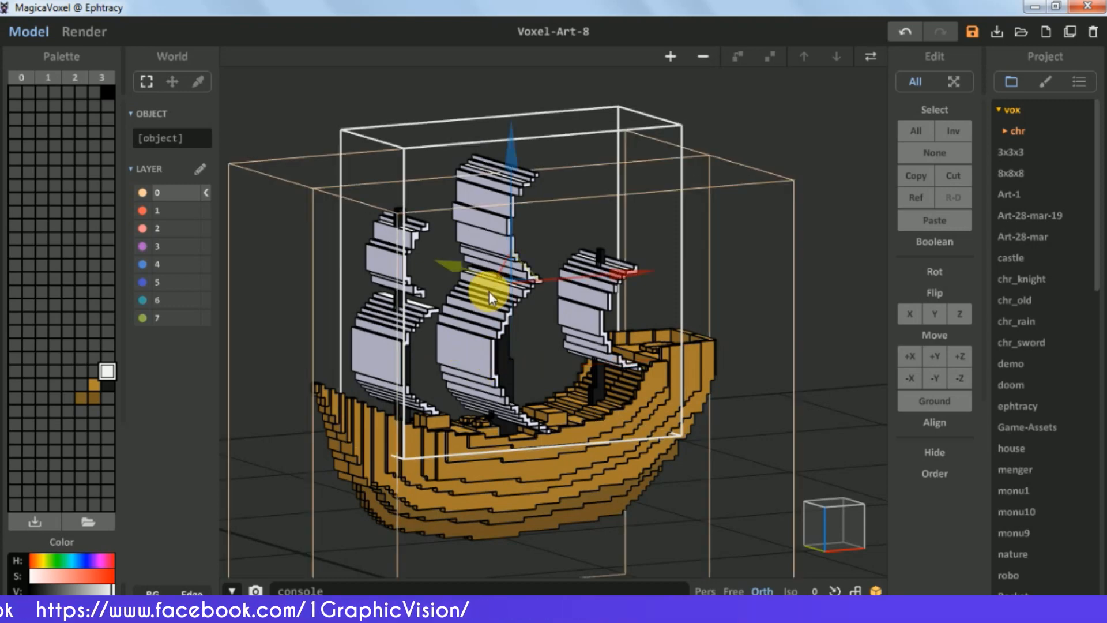
right_click_drag(504, 182, 510, 215)
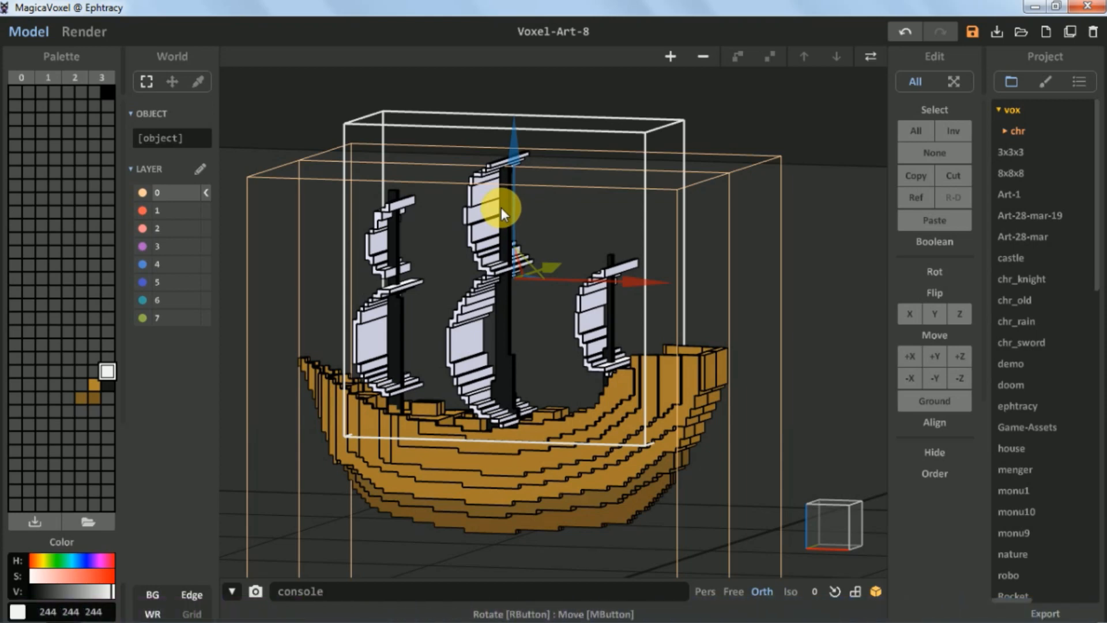
right_click_drag(479, 233, 552, 239)
scroll(552, 239, "down", 5)
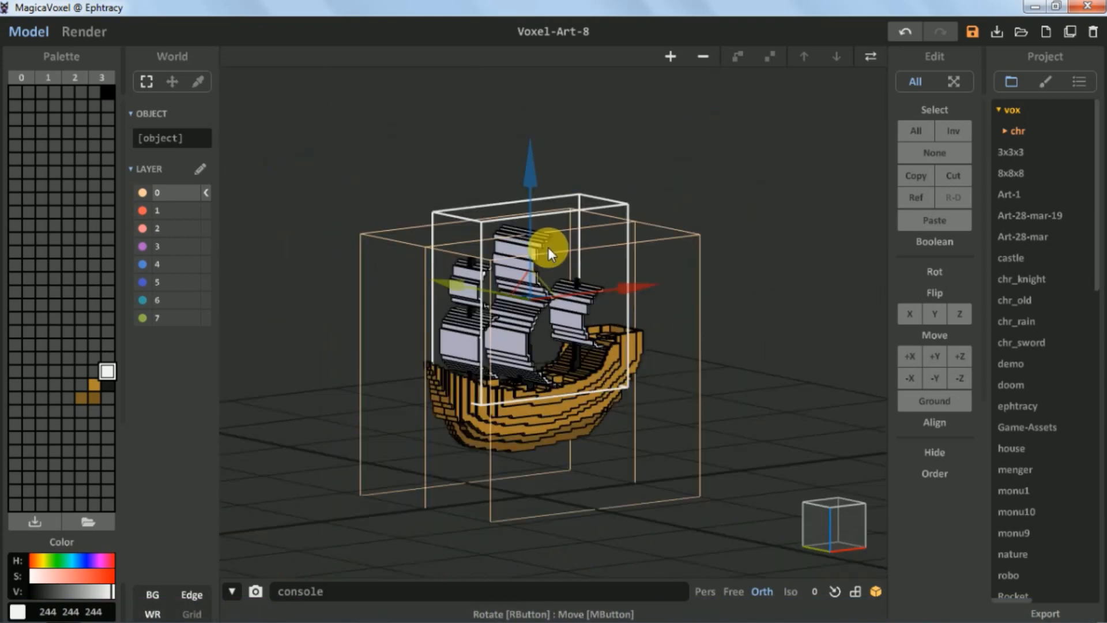
middle_click_drag(543, 264, 514, 185)
scroll(513, 185, "up", 1)
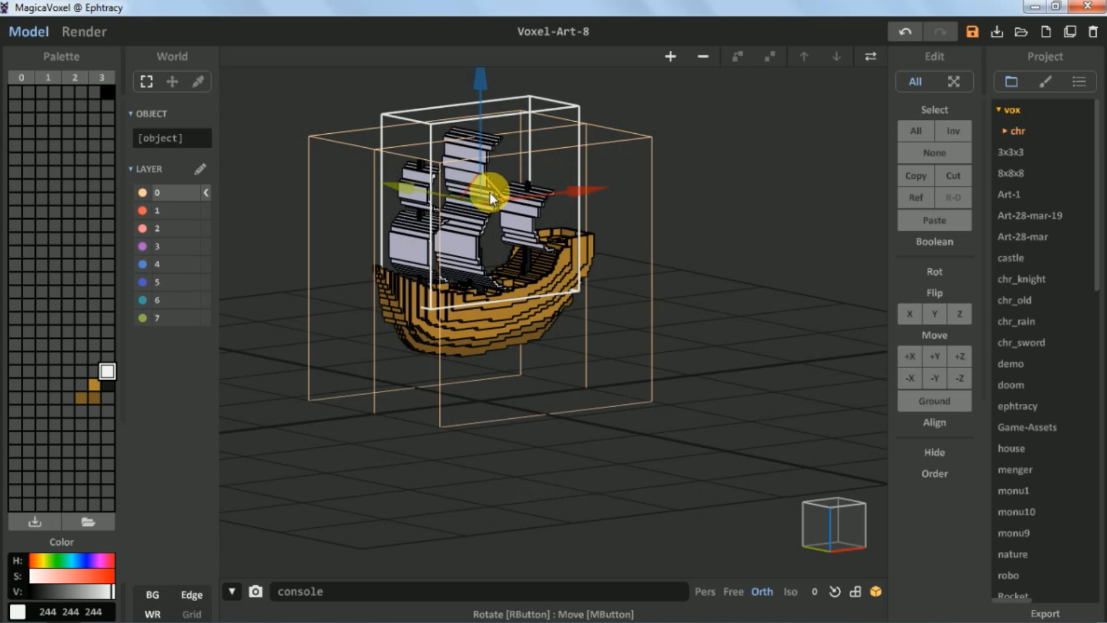
left_click(83, 34)
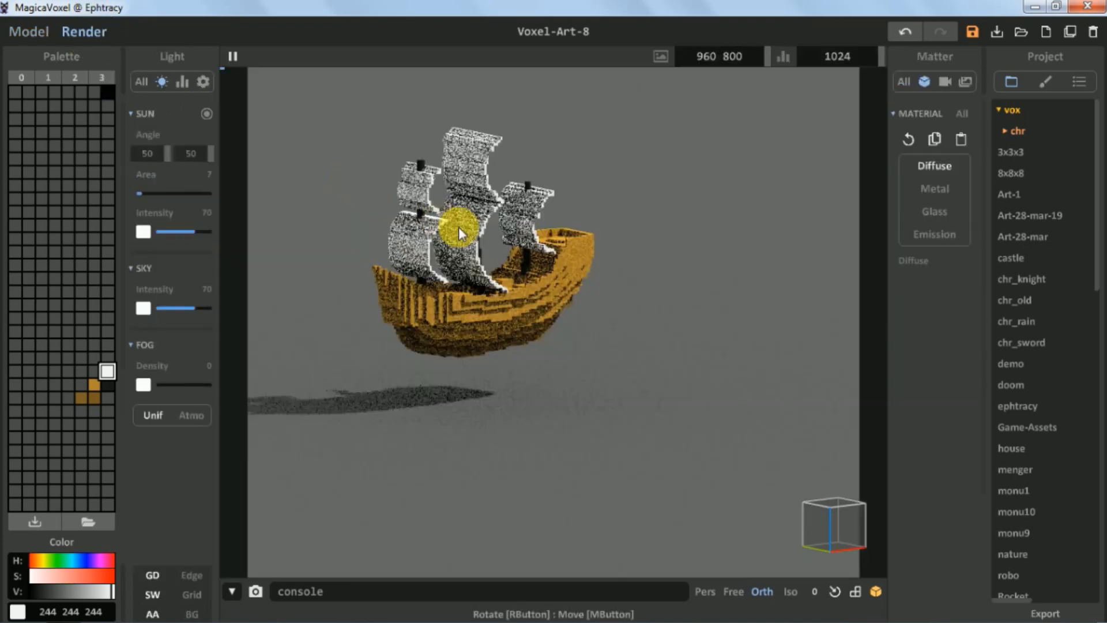
right_click_drag(459, 227, 581, 359)
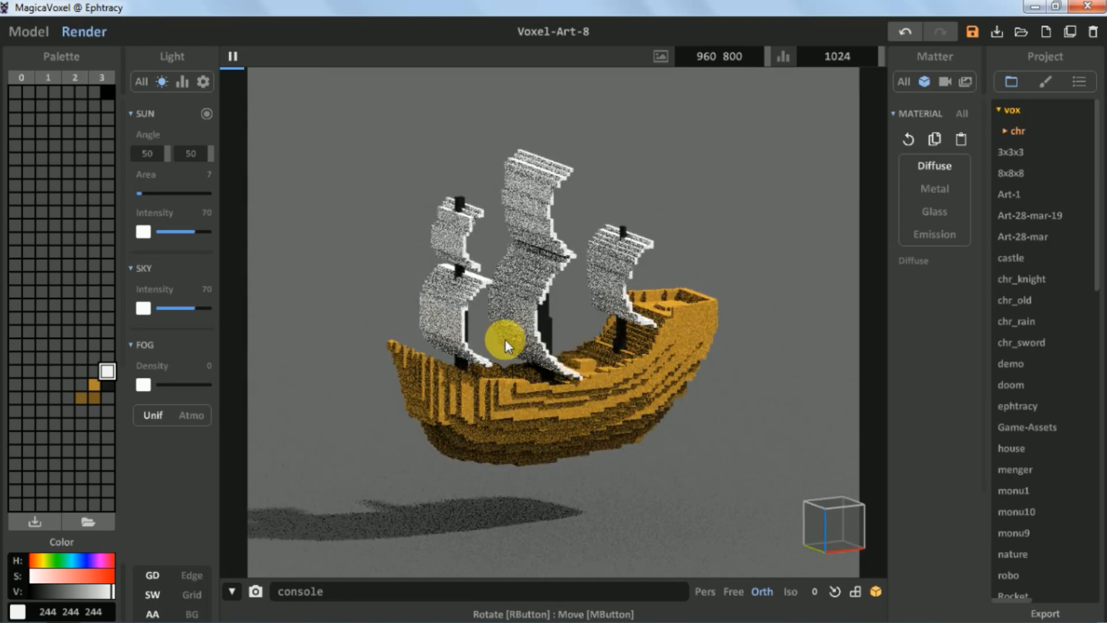
left_click(46, 36)
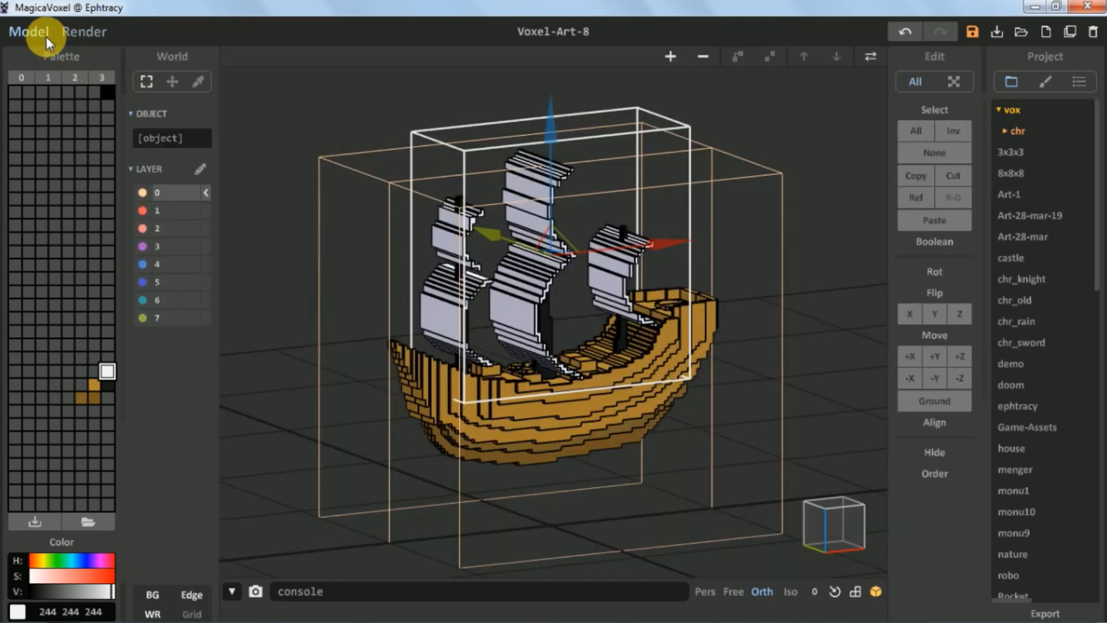
middle_click_drag(506, 292, 530, 206)
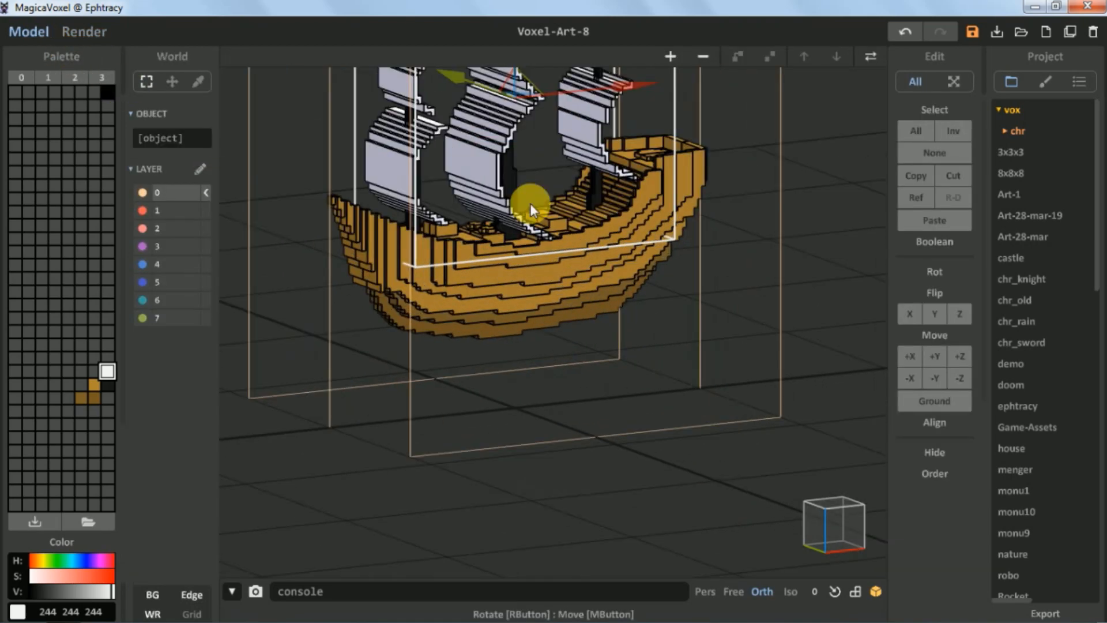
scroll(531, 205, "up", 3)
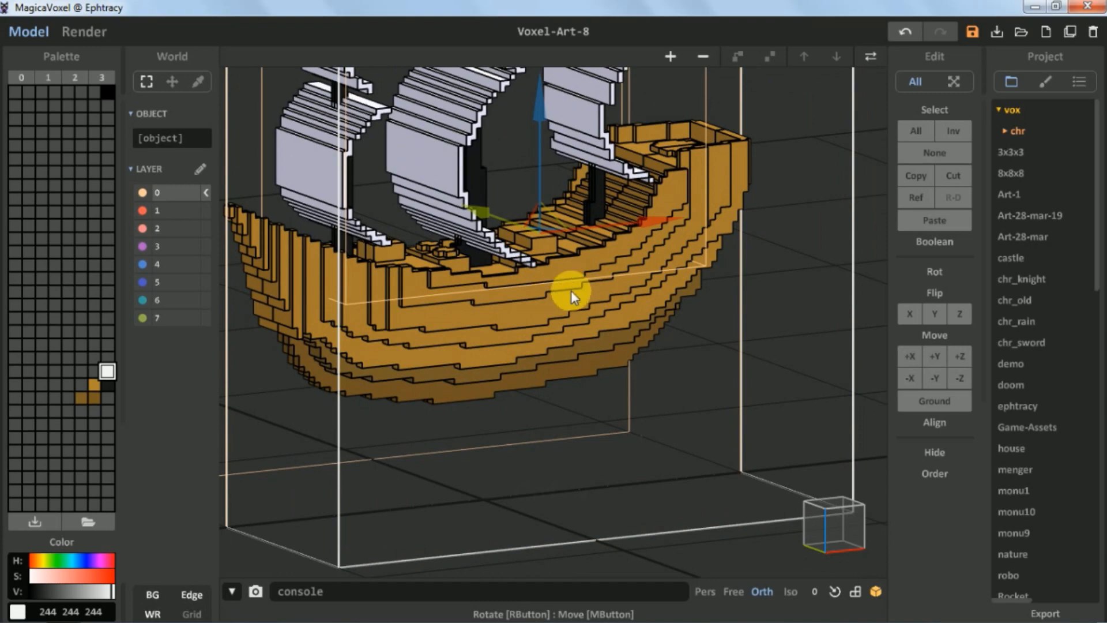
scroll(571, 289, "down", 3)
right_click_drag(577, 299, 555, 283)
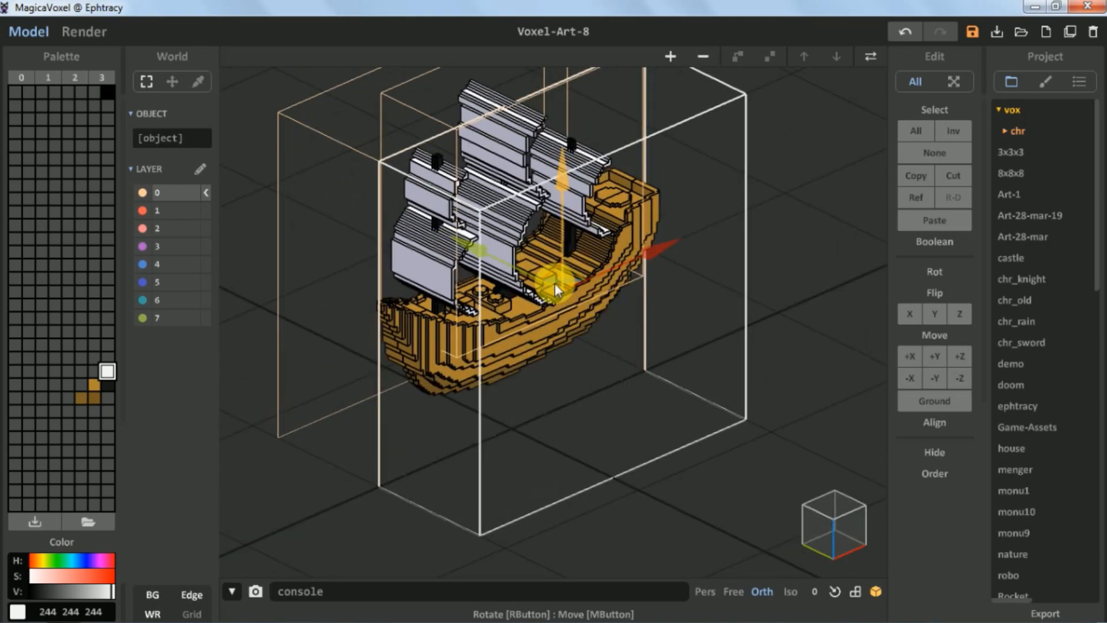
right_click_drag(535, 231, 536, 271)
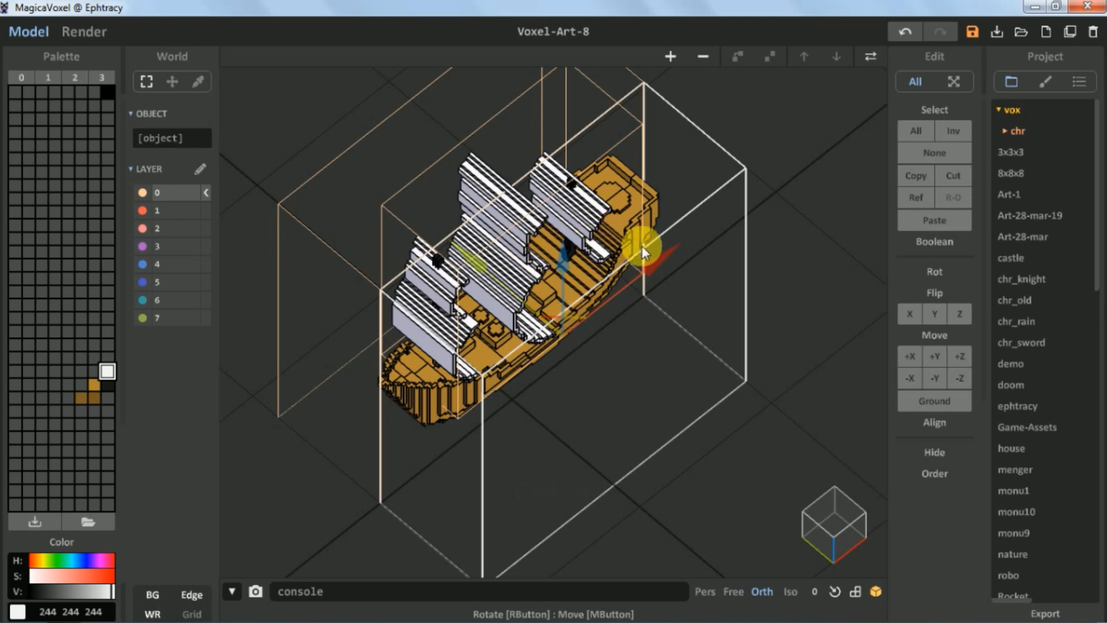
key("Delete")
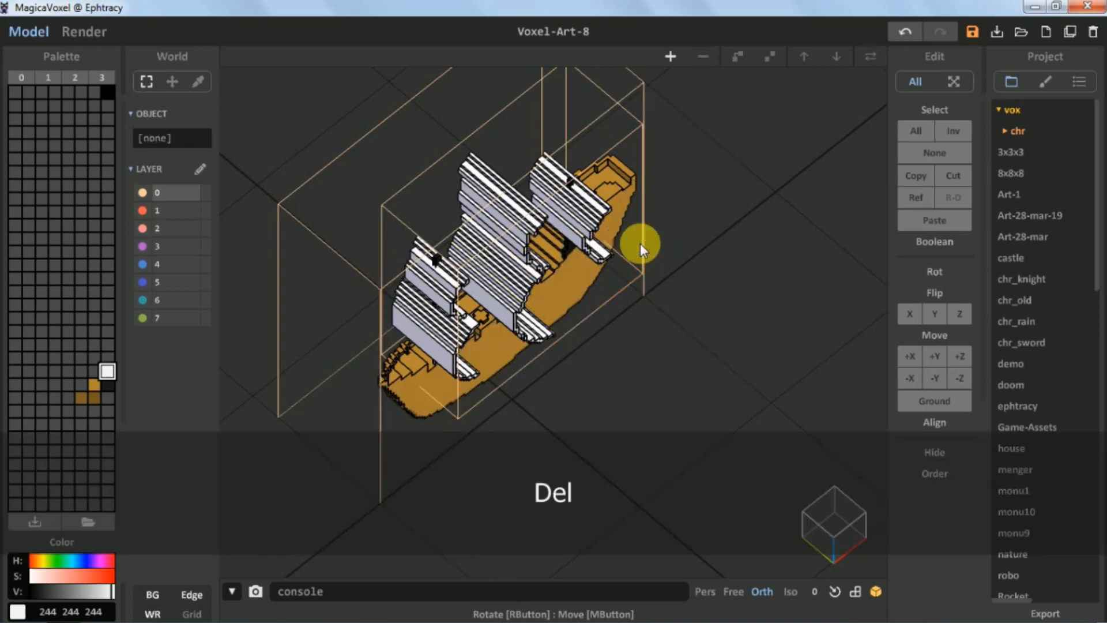
right_click_drag(641, 243, 570, 194)
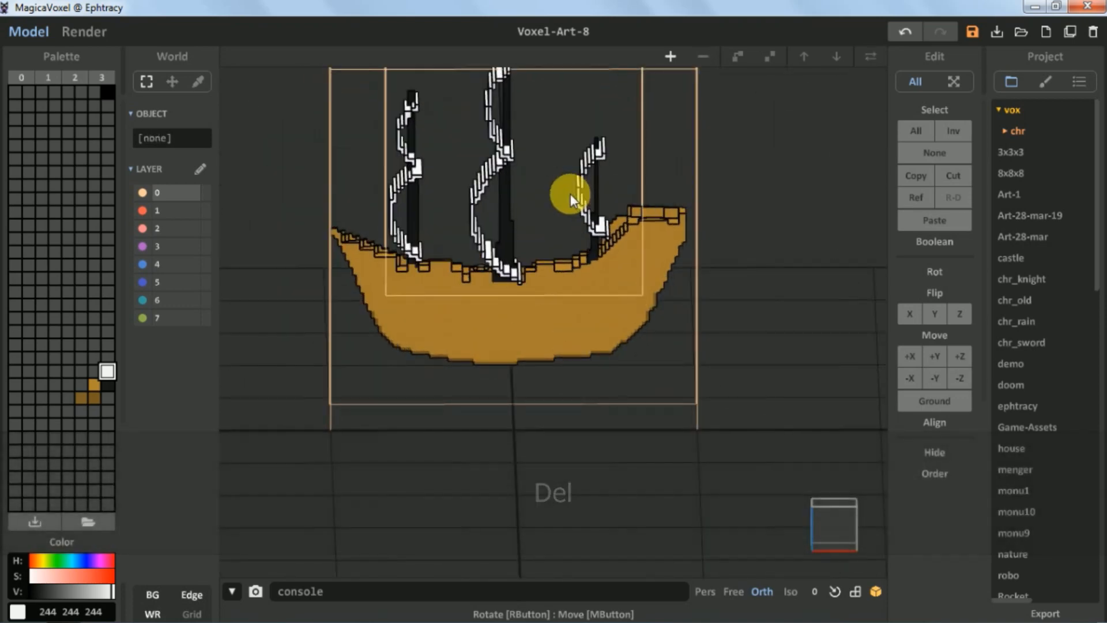
key("ctrl+z")
- Delete the far hull half and move the sails volume along Y away from the remaining half hull
mouse_move(659, 214)
right_mouse_down()
mouse_move(698, 319)
mouse_move(659, 224)
mouse_move(643, 217)
right_mouse_up()
key("Delete")
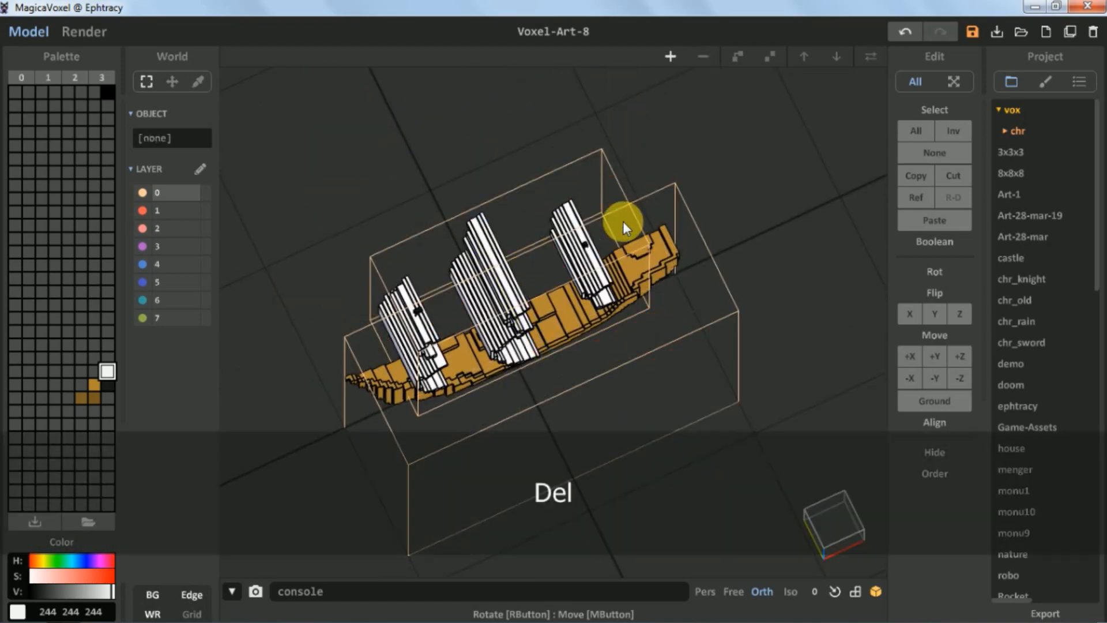
left_click(575, 250)
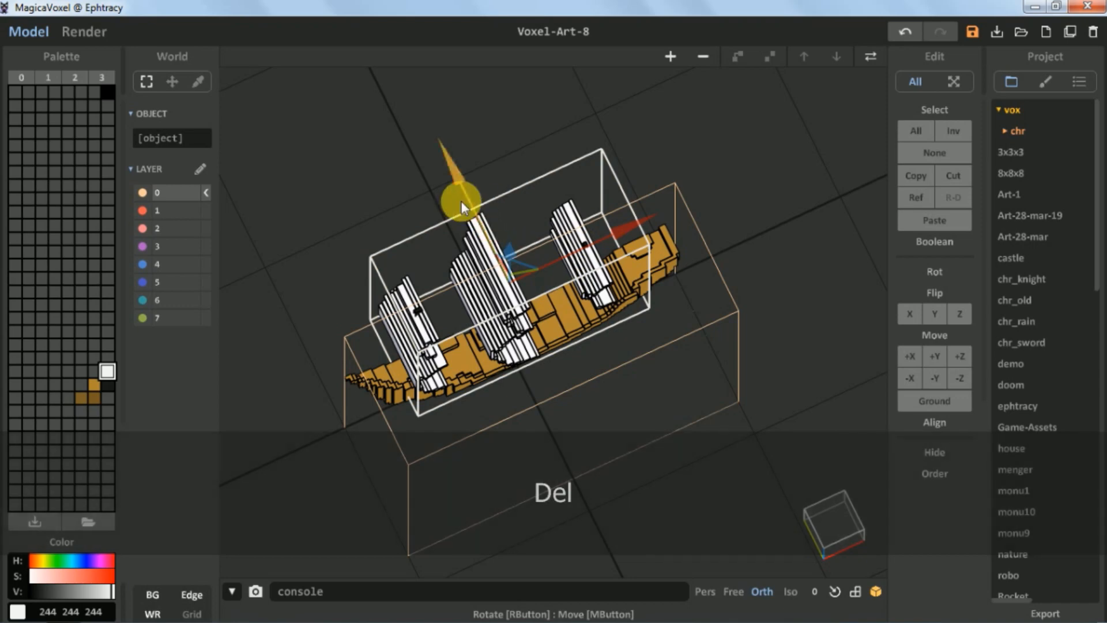
left_click_drag(465, 197, 383, 74)
mouse_move(517, 278)
right_mouse_down()
mouse_move(493, 213)
mouse_move(511, 282)
right_mouse_up()
- Open the remaining half hull for voxel editing and paint its deck surfaces dark brown (RGB 119, 90, 36)
left_click(531, 313)
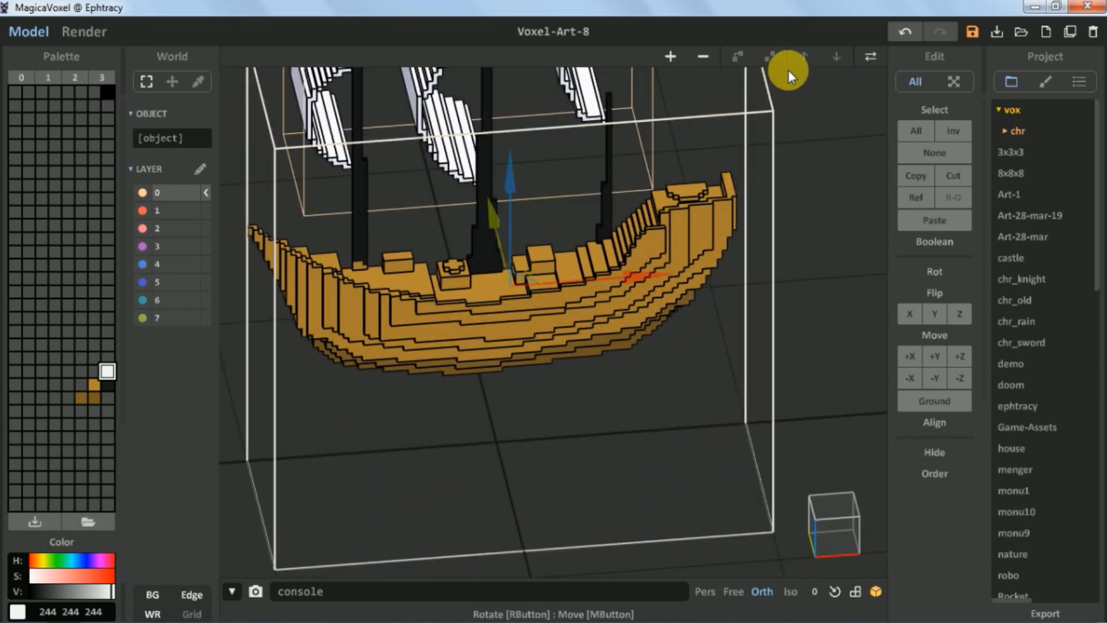
left_click(870, 55)
scroll(506, 279, "up", 3)
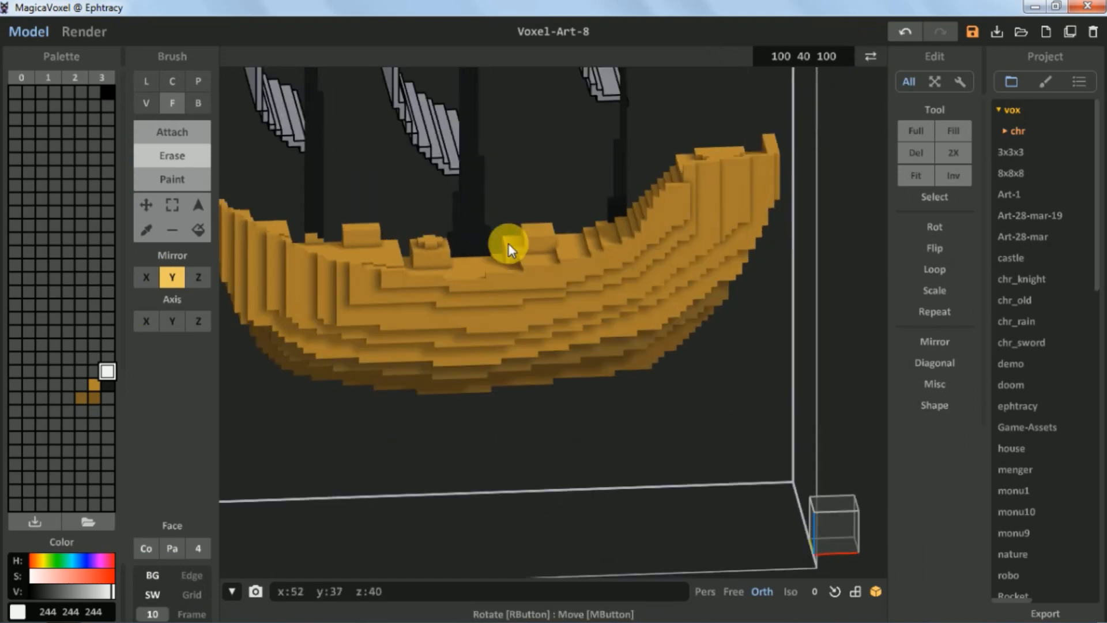
right_click_drag(508, 244, 436, 295)
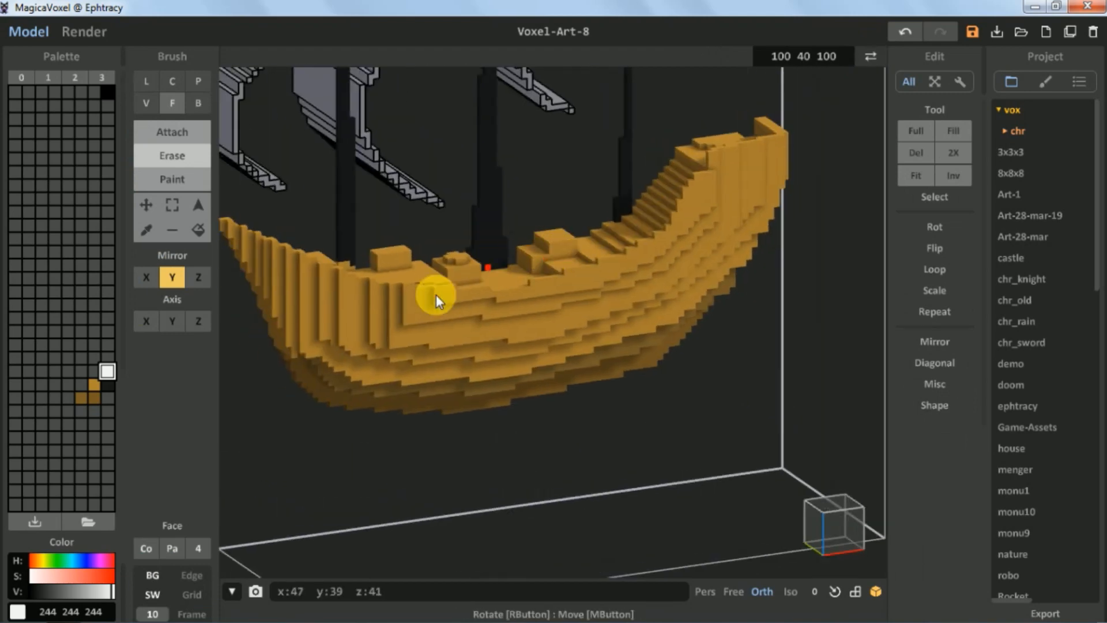
left_click(107, 384)
right_click_drag(556, 293, 598, 353)
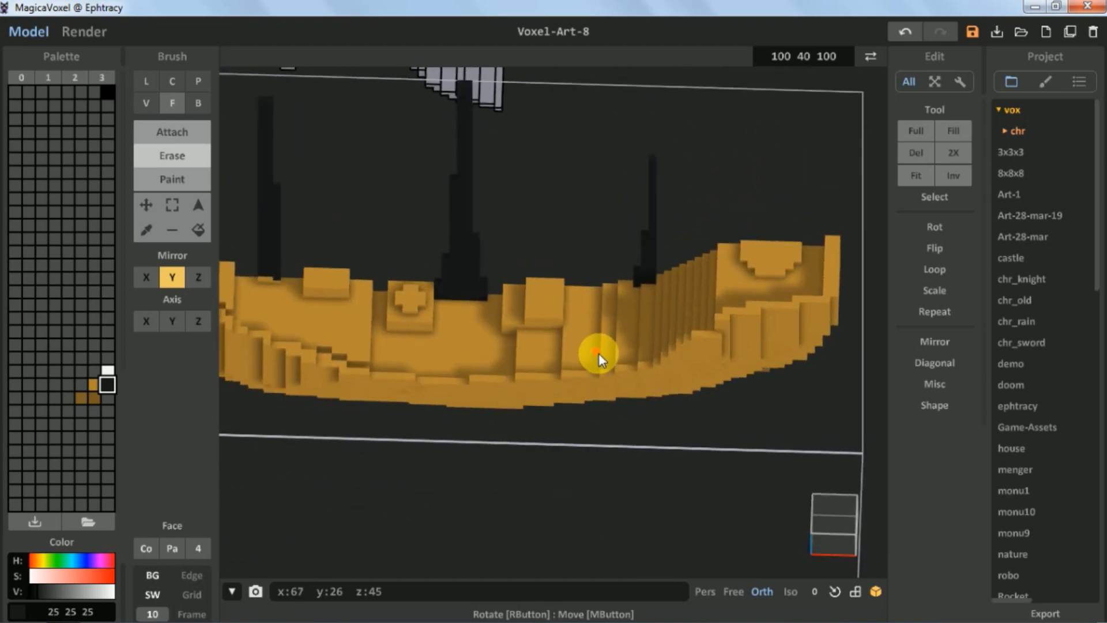
mouse_move(634, 374)
left_mouse_down()
mouse_move(452, 379)
mouse_move(517, 410)
left_mouse_up()
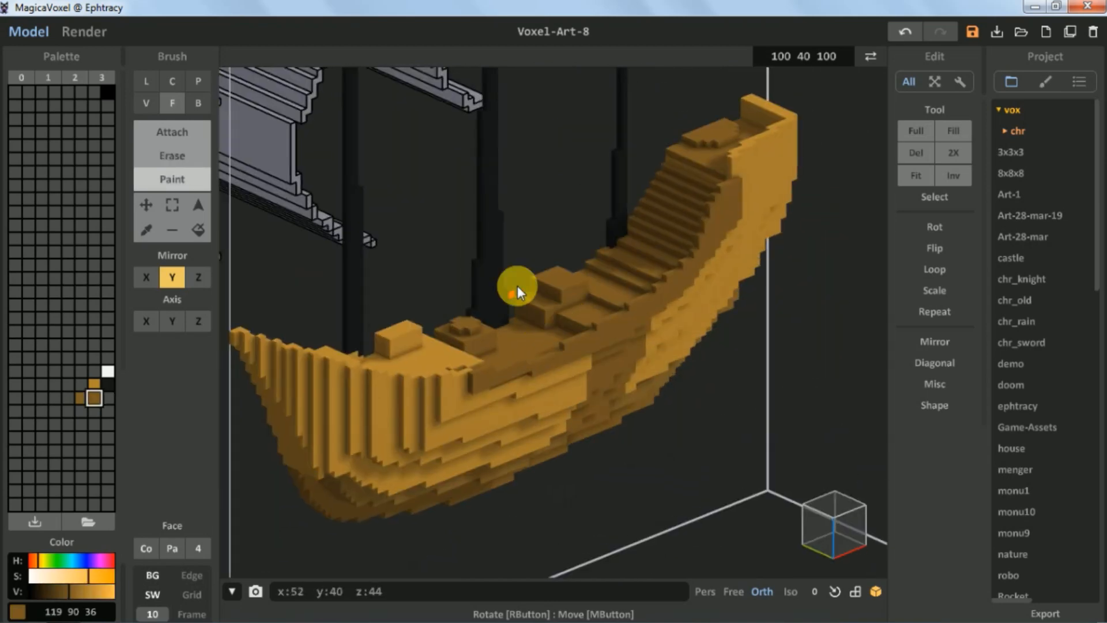
- Undo the dark brown paint on the hull's outer side and paint the raised bow deck in that brown
right_click_drag(517, 286, 618, 352)
key("ctrl+z")
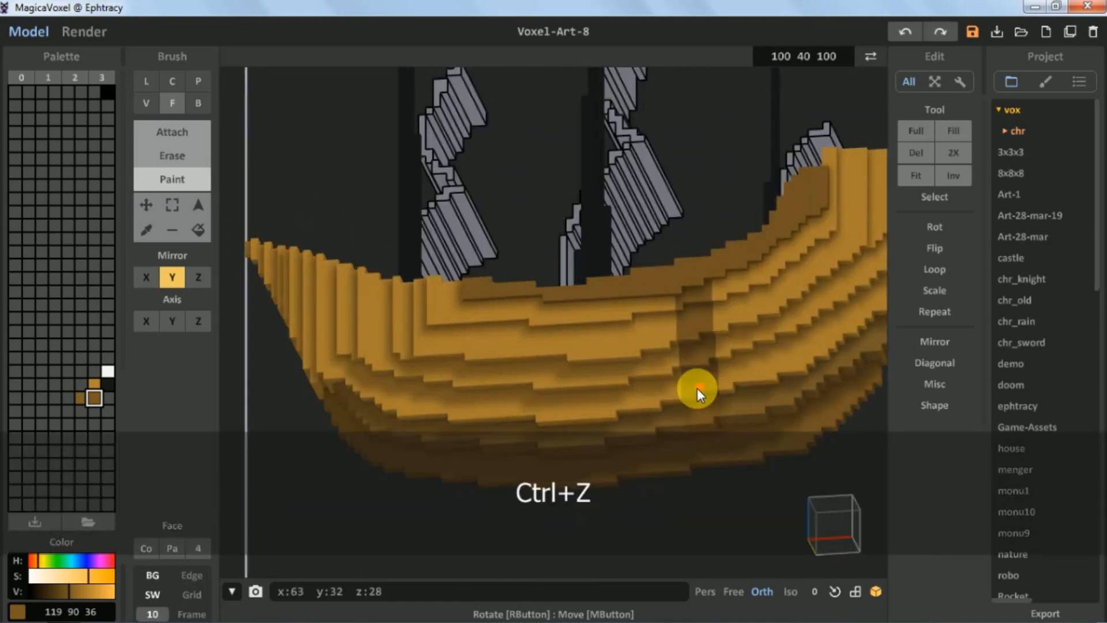
right_click_drag(697, 388, 406, 303)
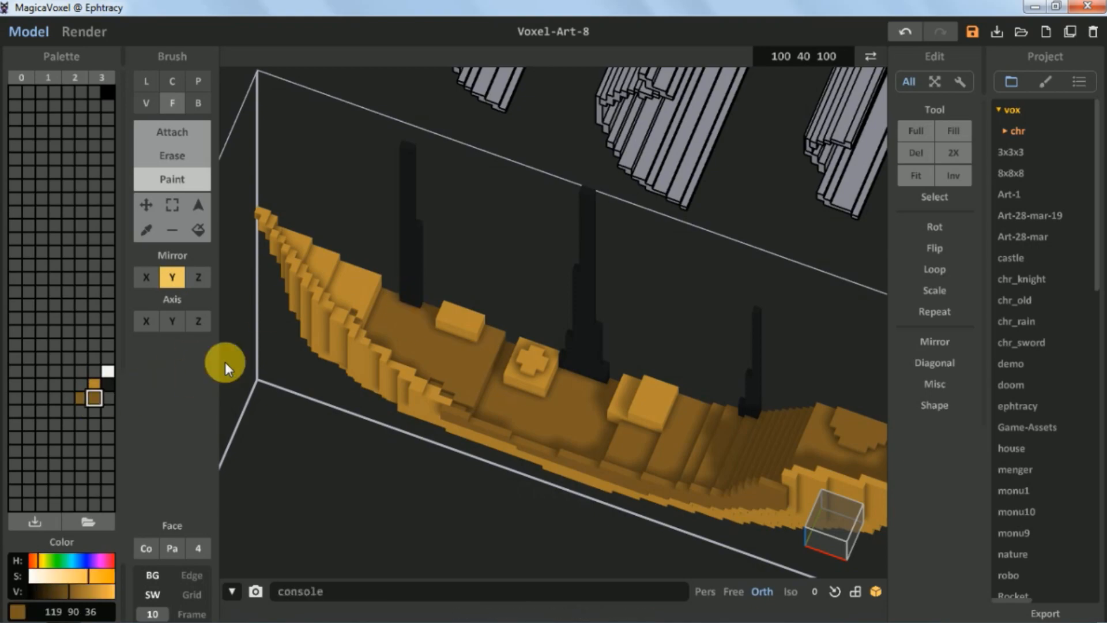
left_click(355, 286)
right_click_drag(341, 265, 358, 278)
scroll(404, 248, "down", 4)
right_click_drag(444, 237, 395, 286)
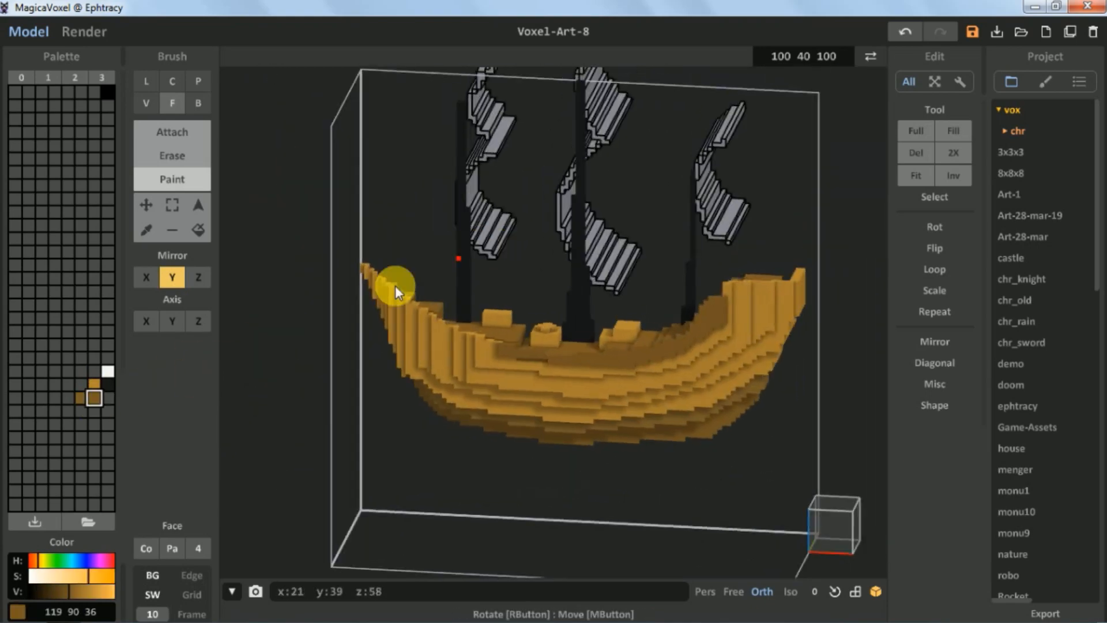
- Choose the light brown (RGB 174, 134, 49) and paint the hull's upper rim with it
left_click(94, 385)
right_click_drag(597, 373, 606, 421)
scroll(511, 359, "up", 3)
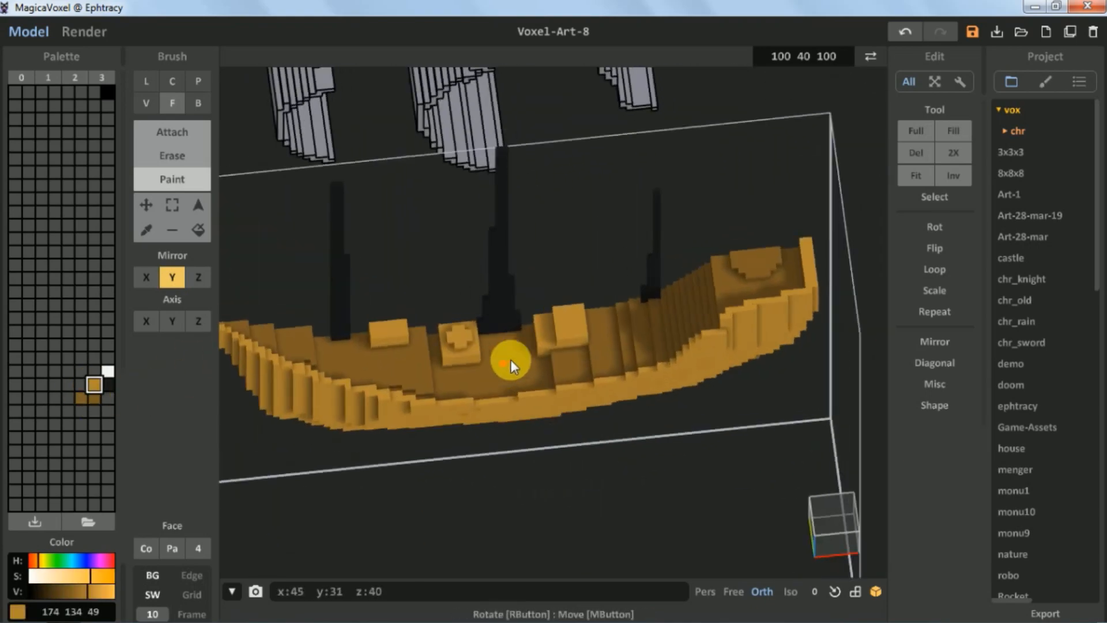
scroll(510, 359, "down", 3)
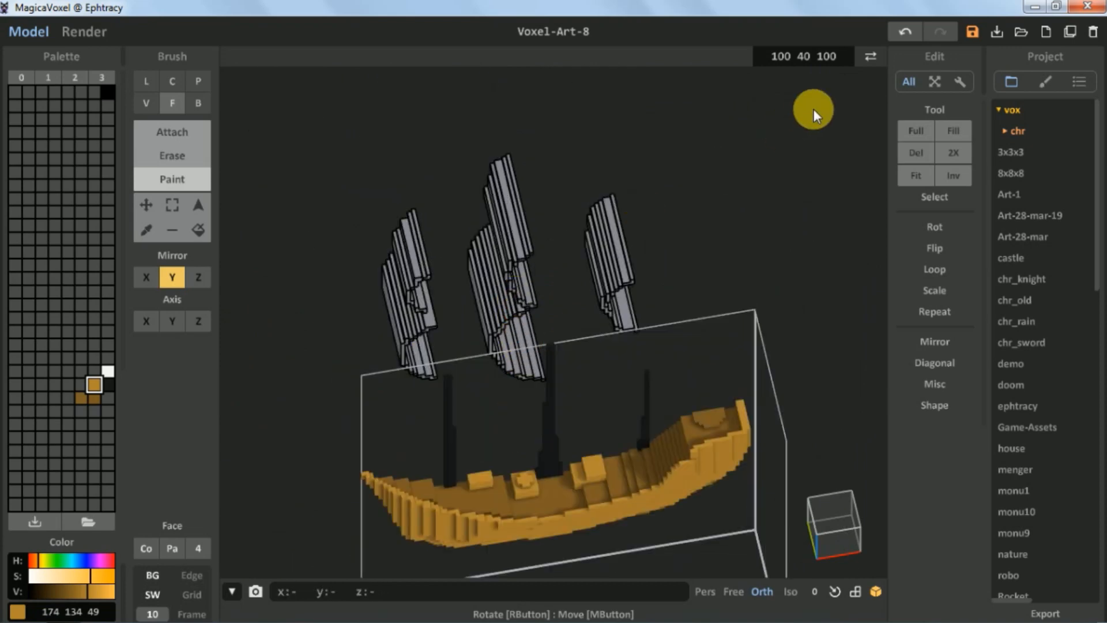
- Return to the world view, select the sails volume and open it for voxel editing, viewed from the sails' front side
left_click(869, 56)
left_click(586, 225)
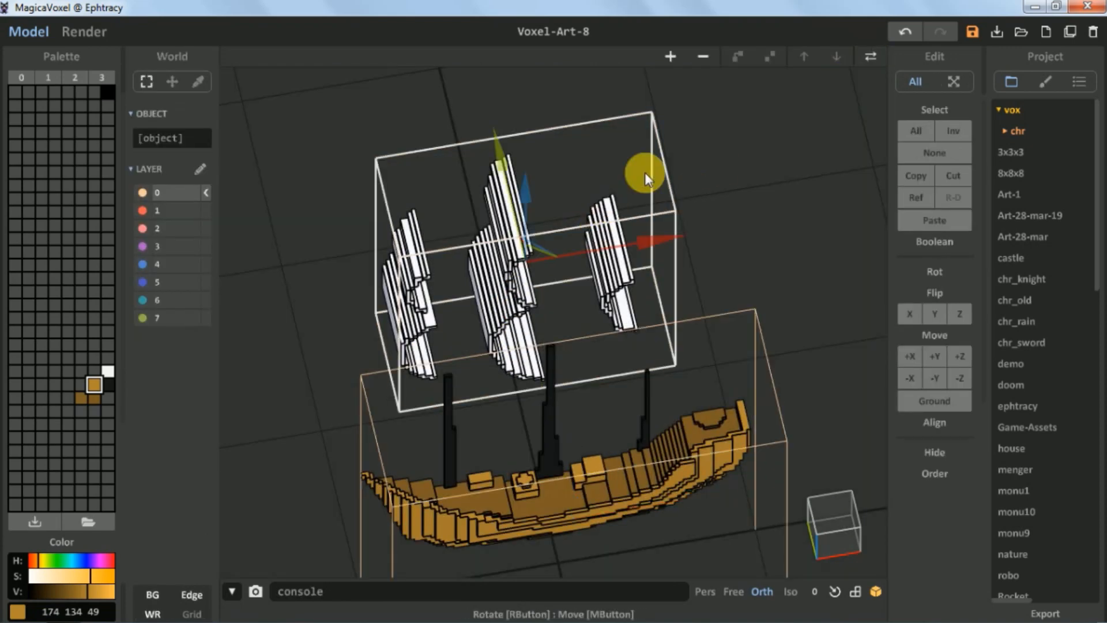
left_click(870, 56)
mouse_move(545, 324)
right_mouse_down()
mouse_move(641, 271)
mouse_move(641, 247)
right_mouse_up()
scroll(537, 316, "up", 2)
right_click_drag(682, 452, 611, 421)
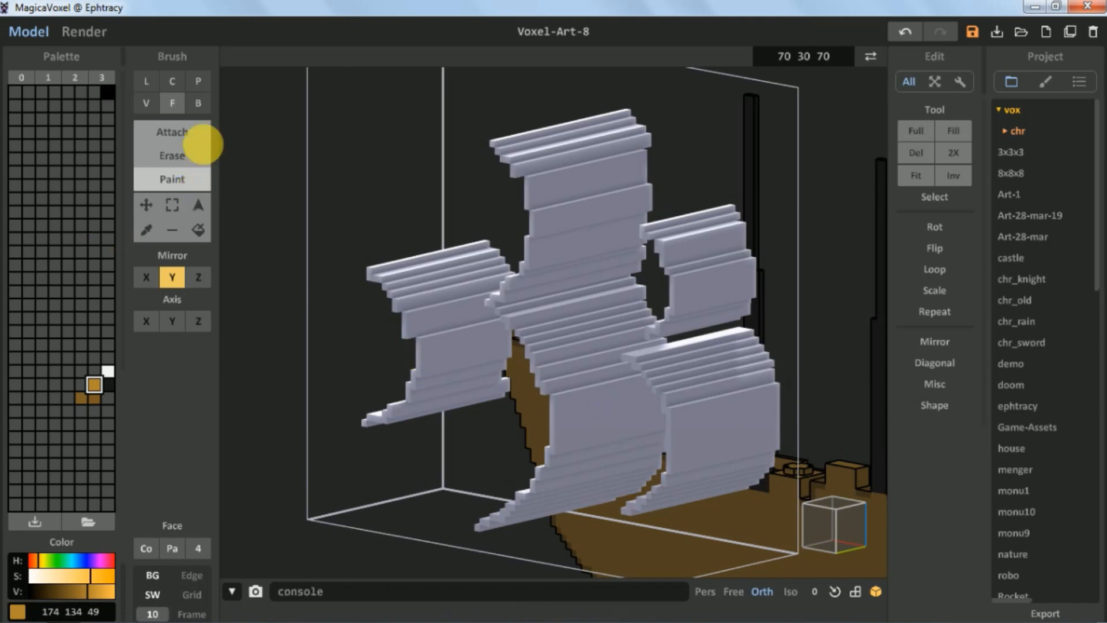
- Switch to the voxel brush in black (RGB 25, 25, 25) and enlarge it to size 13
left_click(148, 107)
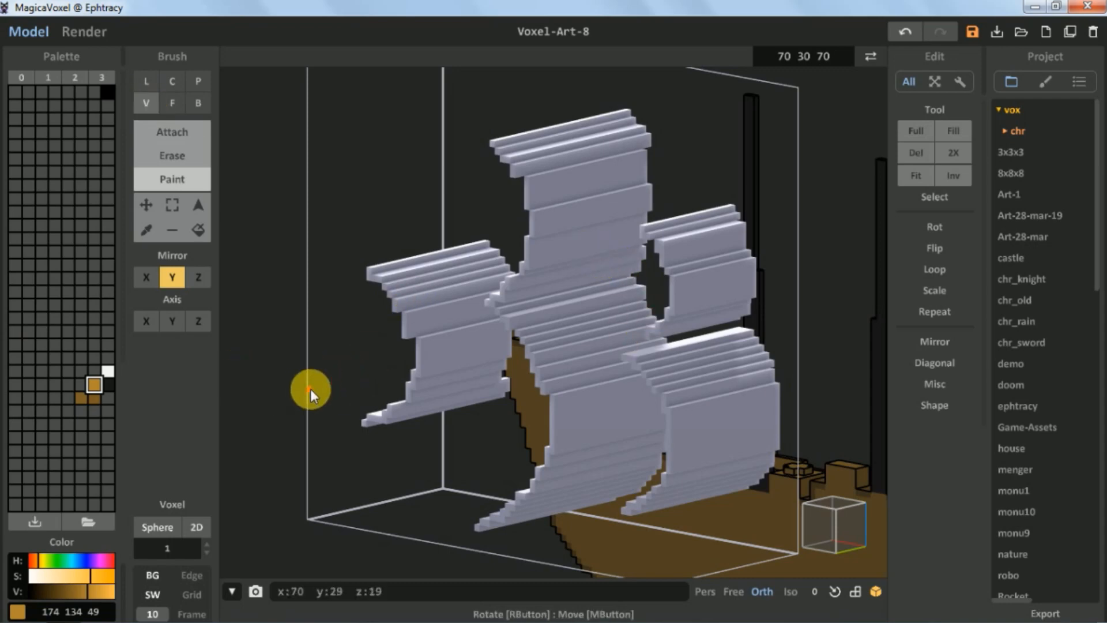
left_click(106, 384)
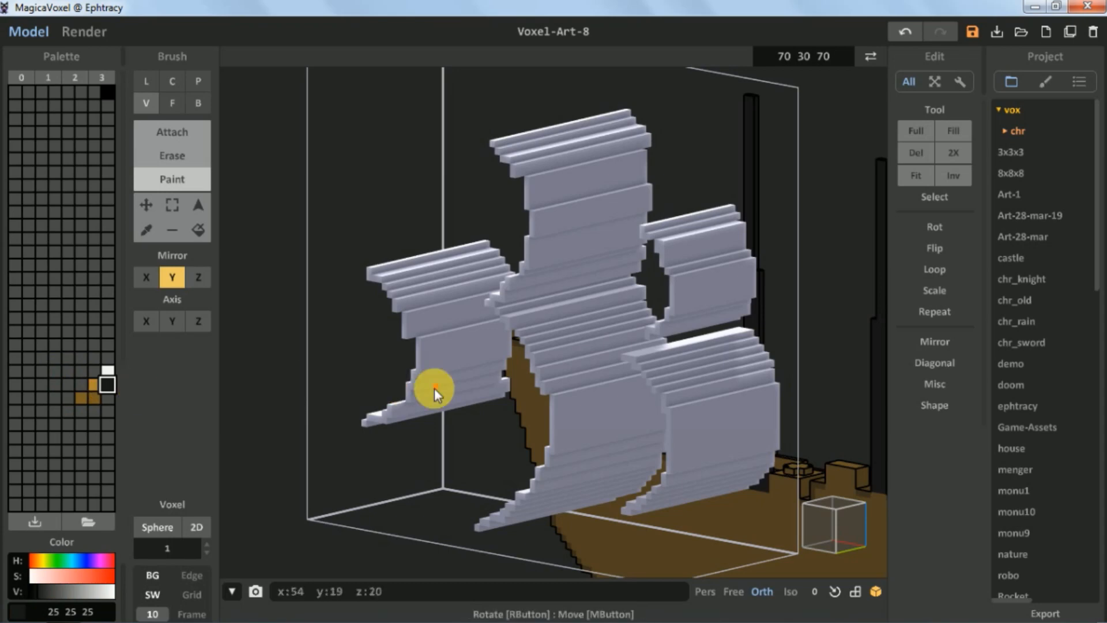
key("equal")
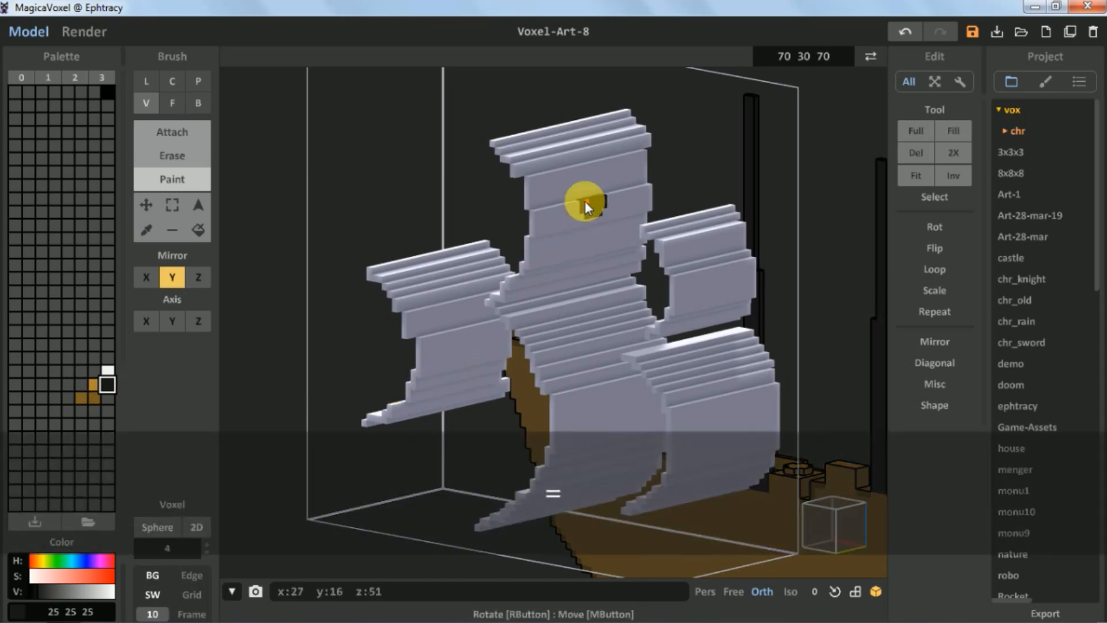
key("equal")
key("equal")
key("equal")
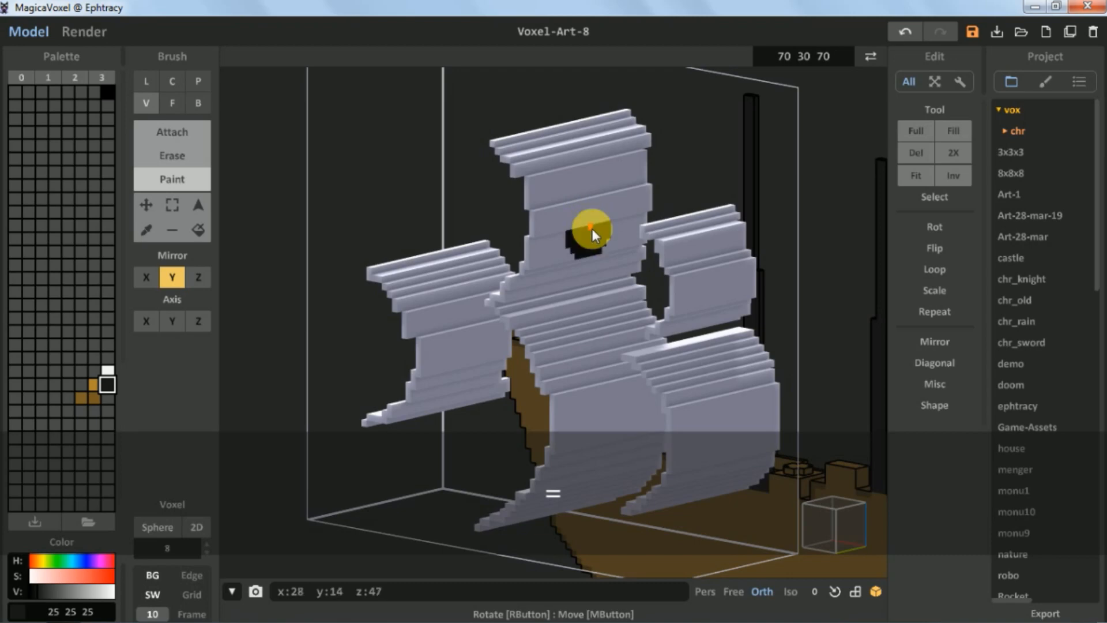
key("equal")
key("equal")
key("equal")
key("equal")
key("equal")
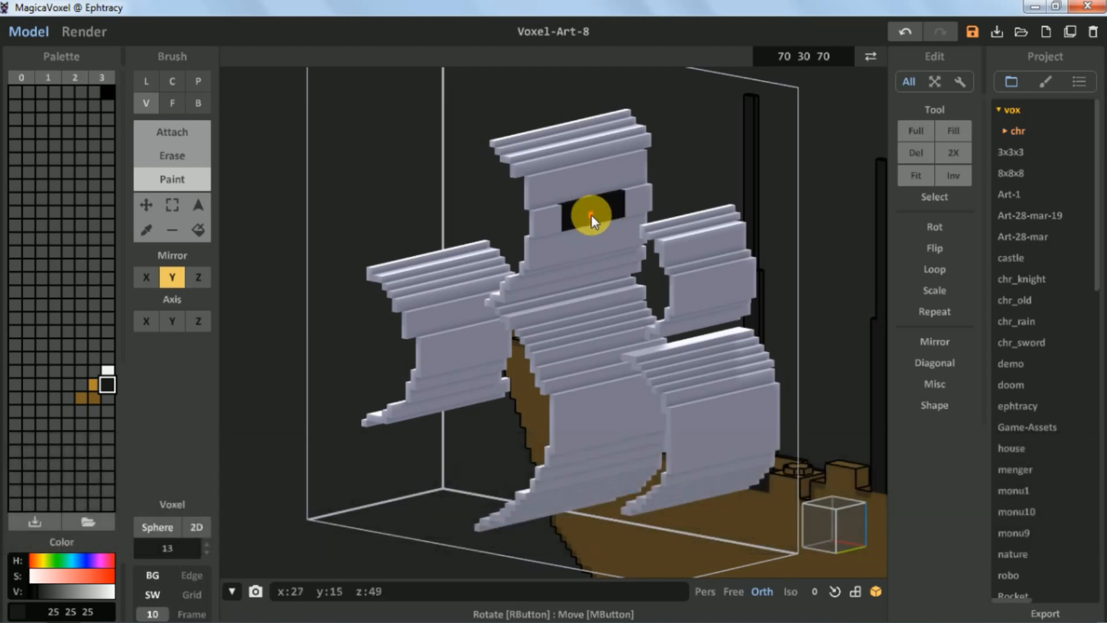
- Reduce the voxel brush to size 6 and paint a mirrored pair of black square eyes on the upper middle sail
key("minus")
key("minus")
key("minus")
key("minus")
key("minus")
key("minus")
key("minus")
key("minus")
key("minus")
key("minus")
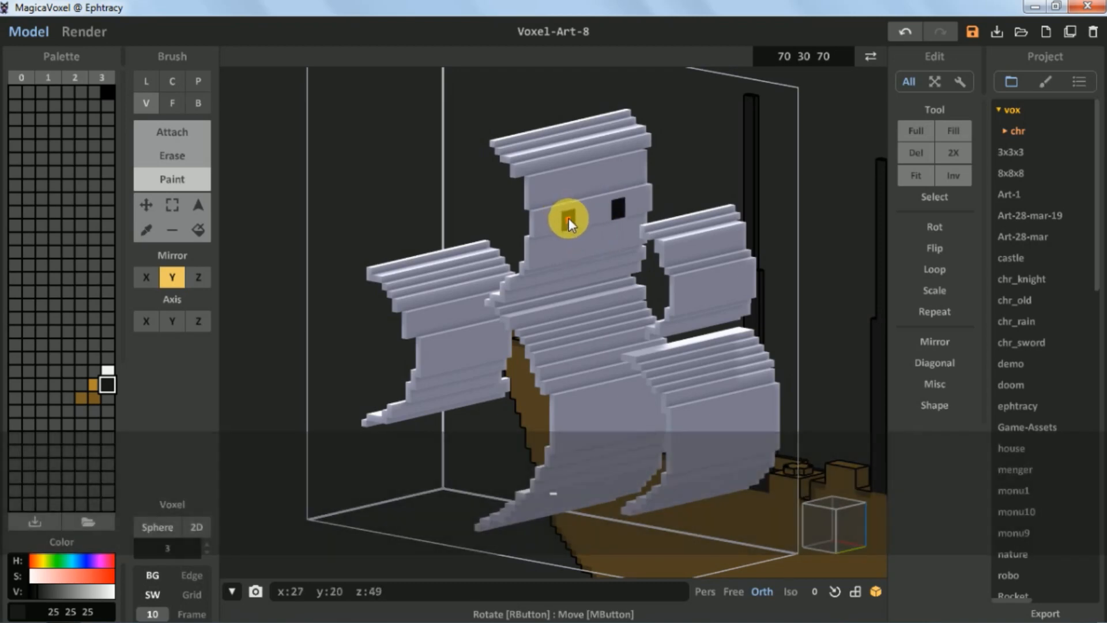
key("equal")
key("equal")
key("equal")
left_click(570, 215)
- Paint a black block centred just below the two eyes on the upper middle sail
scroll(583, 239, "up", 1)
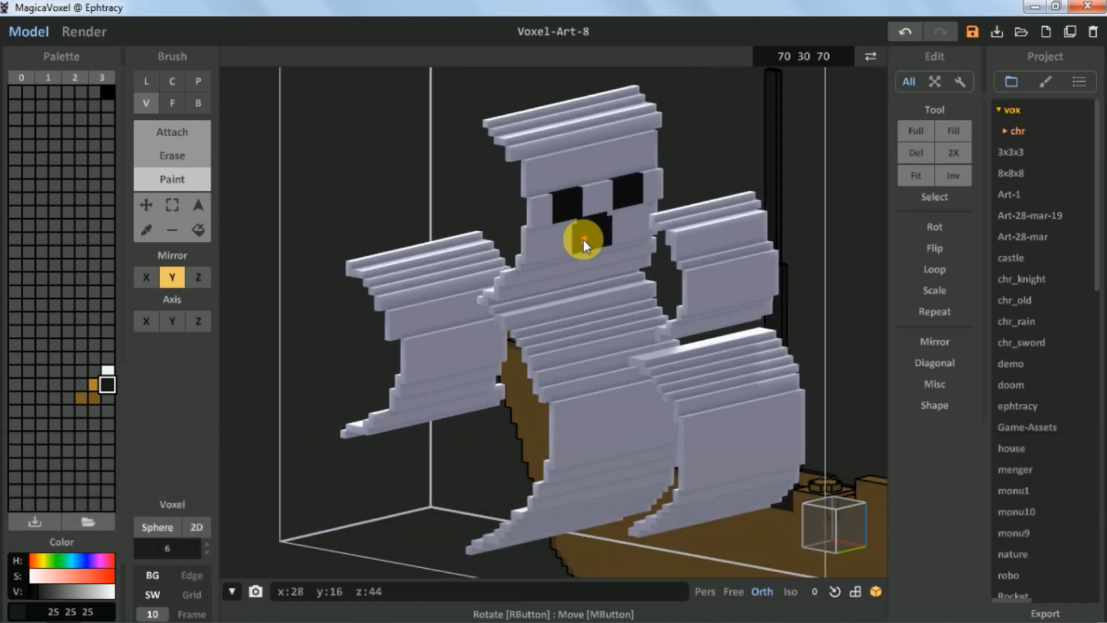
scroll(583, 239, "up", 1)
left_click(594, 218)
- Paint a black round emblem on the upper front sail at brush size 5 and a larger one on the lower front sail at size 7
key("minus")
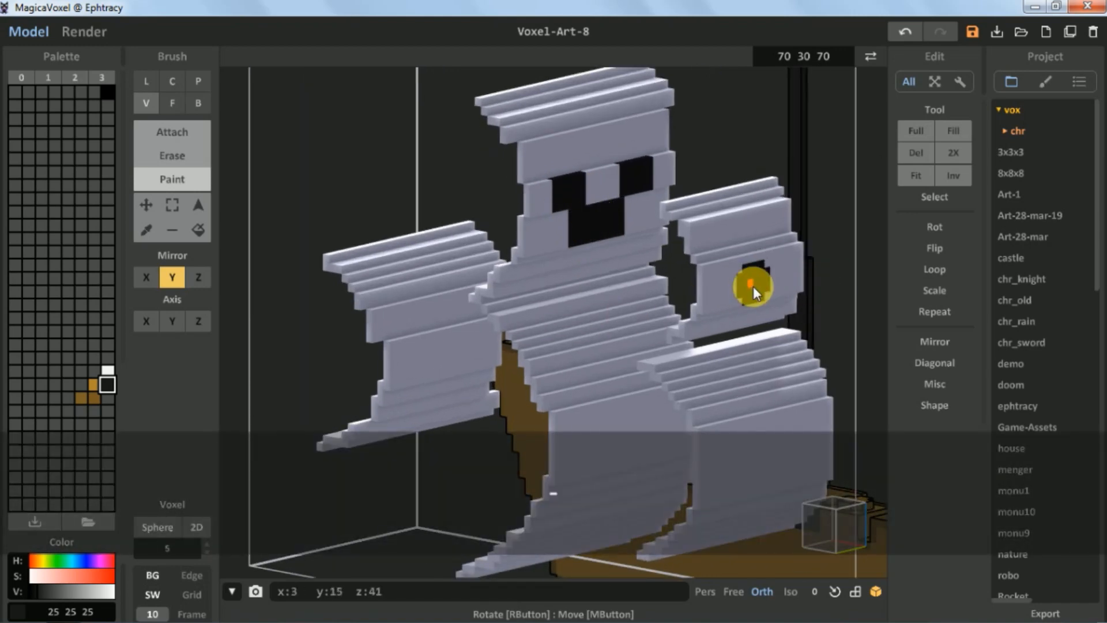
middle_click_drag(750, 276, 480, 271)
key("equal")
key("equal")
key("equal")
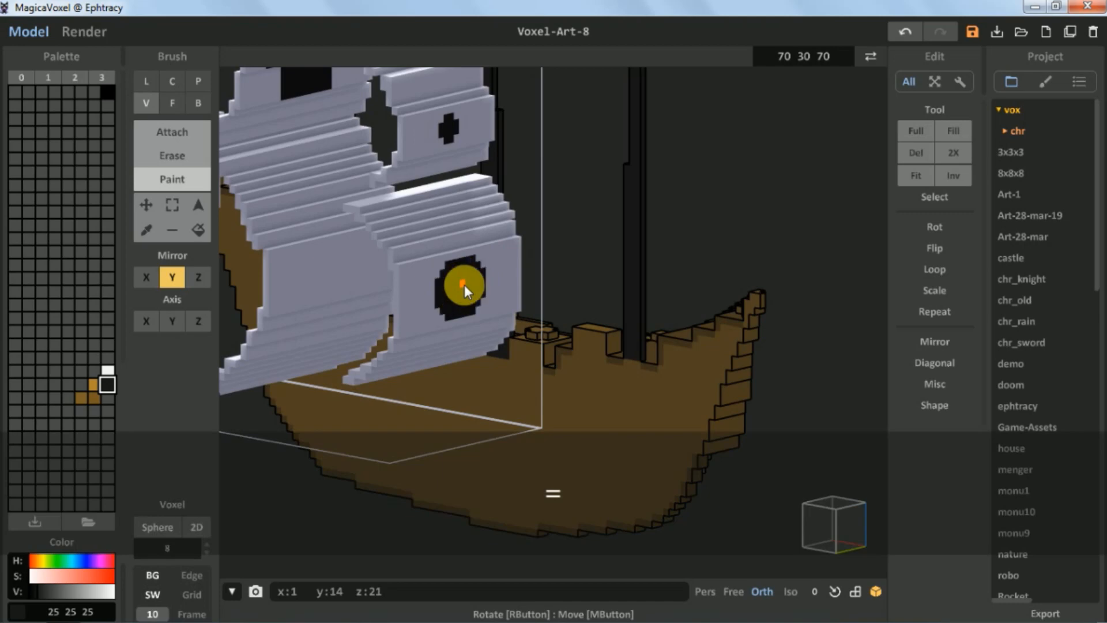
key("minus")
left_click(464, 286)
- Paint two mirrored black discs at brush size 7 on the lower middle sail, with a size 9 disc centred between them
middle_click_drag(495, 227, 766, 286)
left_click(566, 337)
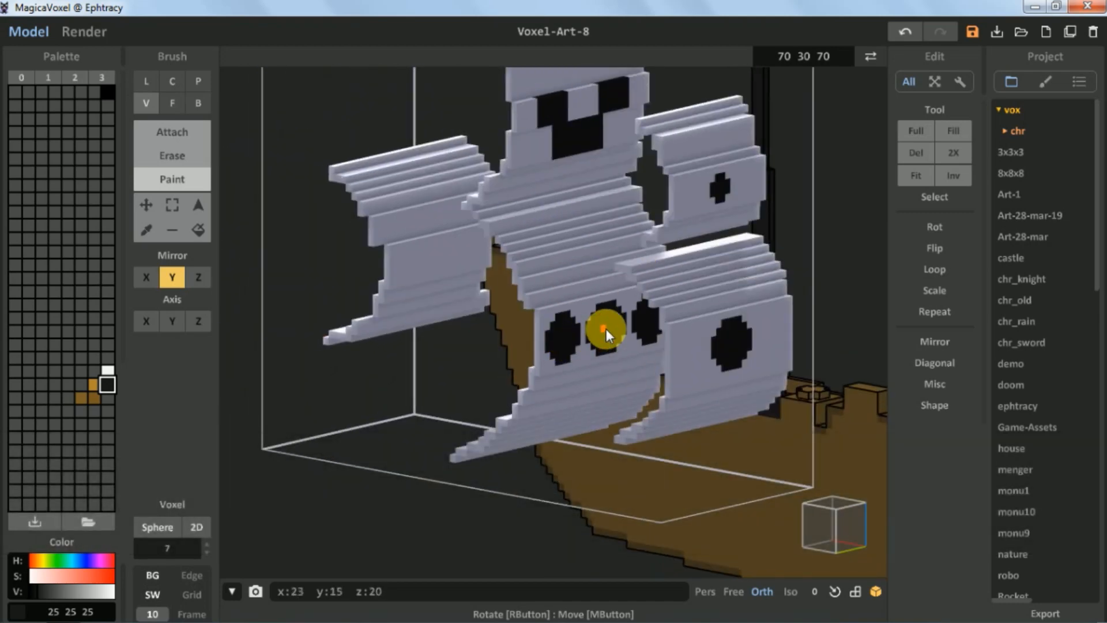
key("equal")
key("equal")
left_click(606, 329)
- Paint a mirrored row of small overlapping black dots across the rear sail, using voxel brush size 4
scroll(407, 256, "up", 1)
middle_click_drag(407, 256, 471, 316)
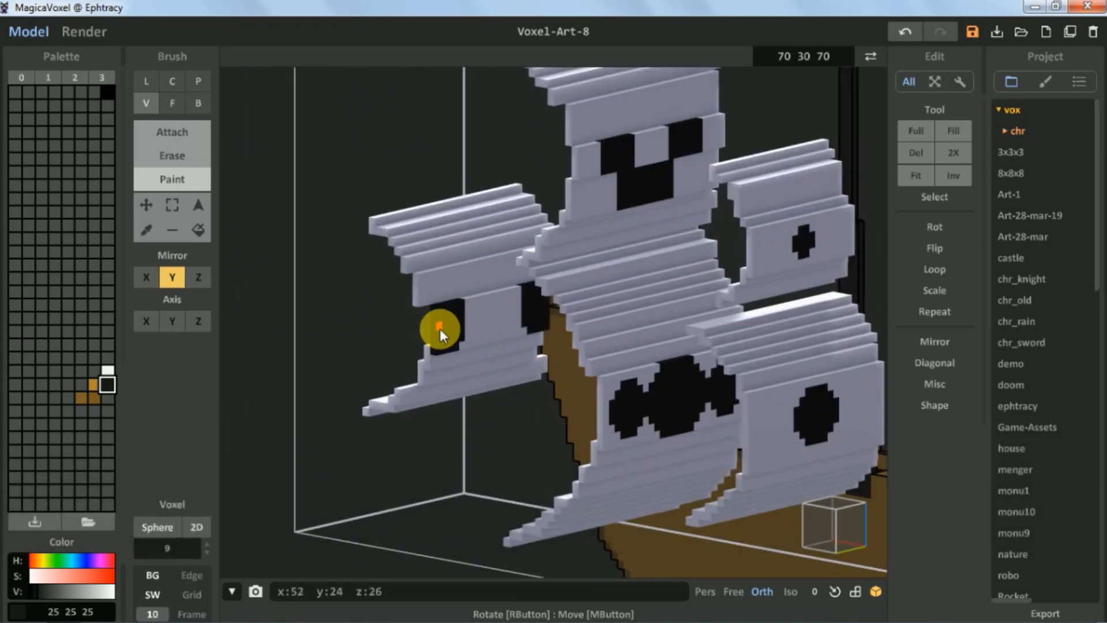
key("minus")
key("minus")
key("minus")
key("minus")
key("minus")
key("minus")
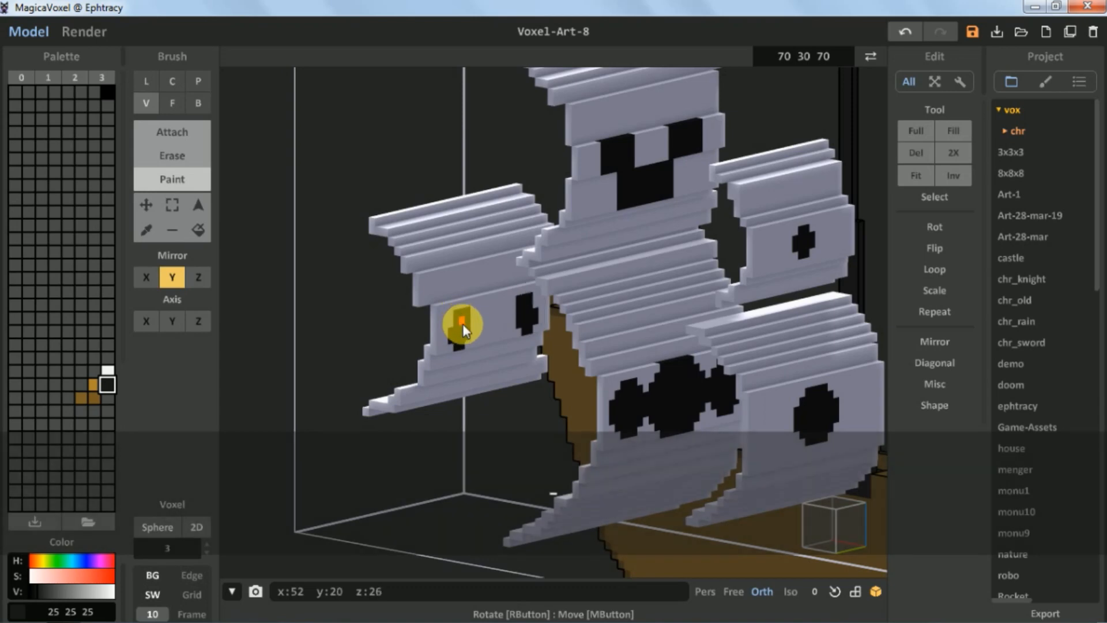
key("equal")
left_click(463, 324)
left_click(477, 329)
left_click(495, 323)
- Paint a thin horizontal line at brush size 1 through the lower front sail's emblem and a size 2 vertical bar through the upper one's
scroll(560, 354, "down", 2)
right_click_drag(561, 356, 512, 324)
scroll(511, 323, "up", 2)
scroll(490, 358, "down", 2)
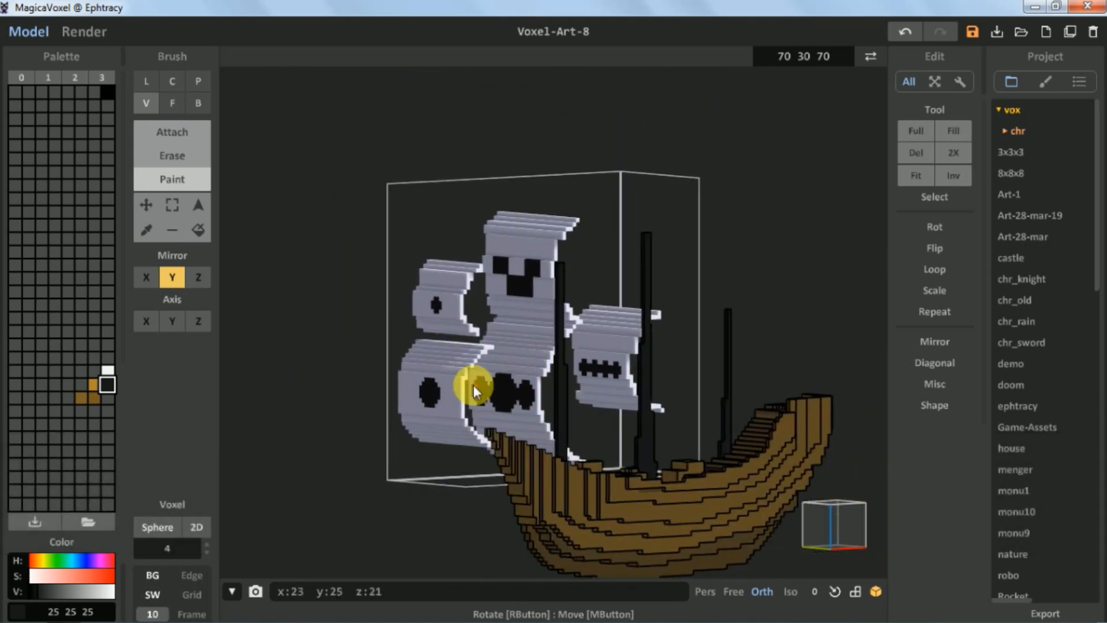
right_click_drag(474, 385, 481, 383)
scroll(456, 395, "up", 2)
key("minus")
key("minus")
key("minus")
left_click_drag(393, 429, 418, 430)
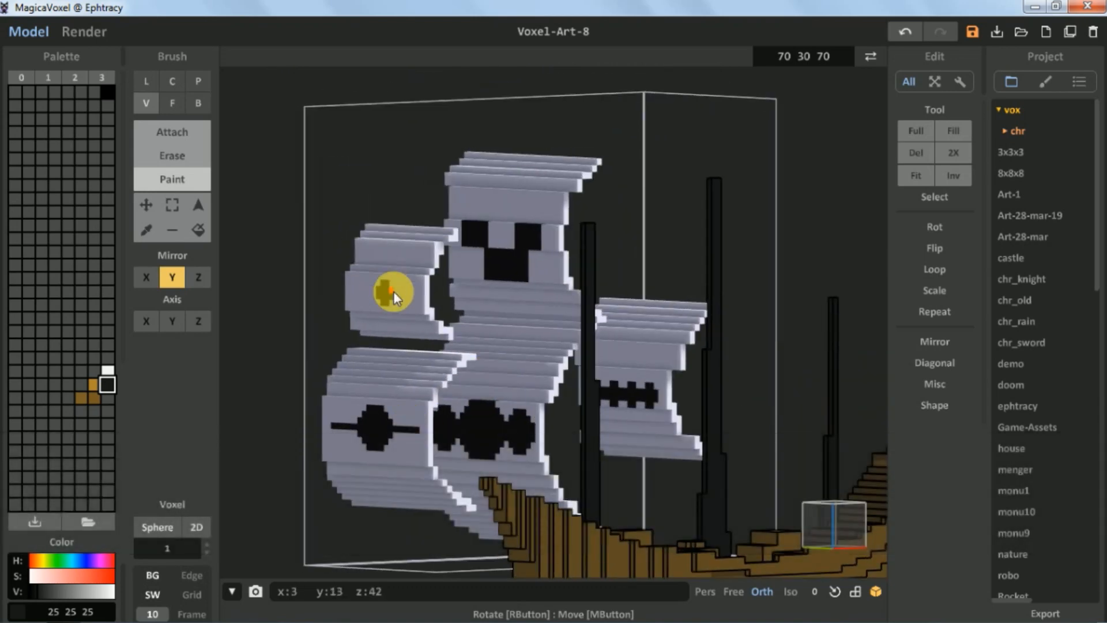
key("equal")
mouse_move(395, 293)
left_mouse_down()
mouse_move(405, 296)
mouse_move(389, 273)
left_mouse_up()
- Return to the world view, duplicate the half hull in place and flip the copy along Y
right_click_drag(439, 340, 573, 267)
mouse_move(462, 314)
right_mouse_down()
mouse_move(477, 302)
mouse_move(527, 349)
mouse_move(542, 234)
mouse_move(594, 381)
right_mouse_up()
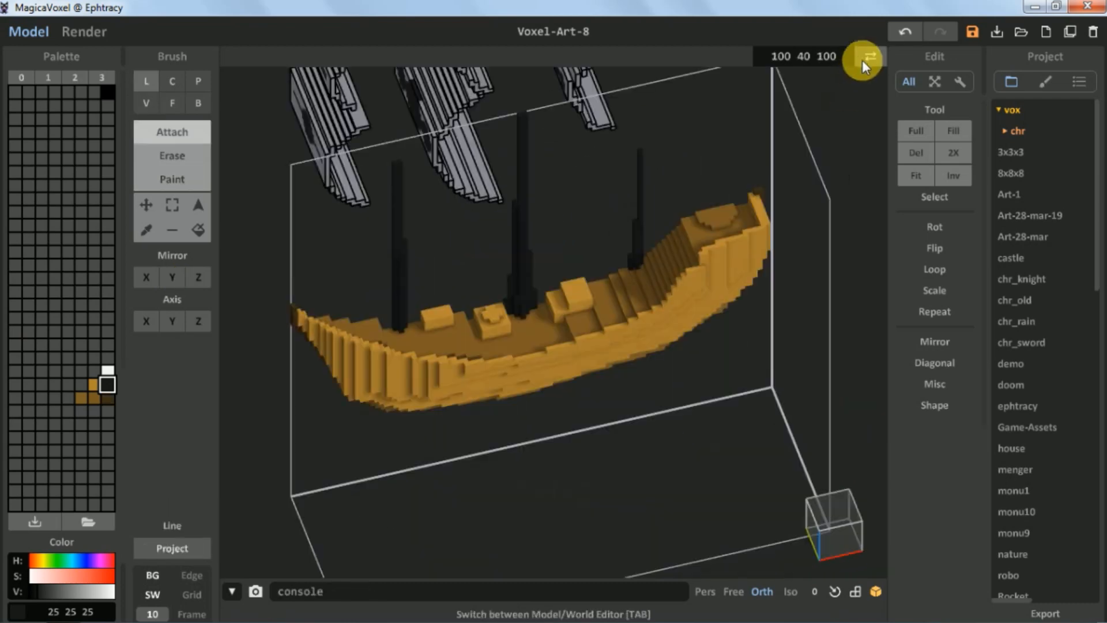
left_click(863, 58)
right_click_drag(617, 292, 660, 370)
key("ctrl")
key("ctrl+c")
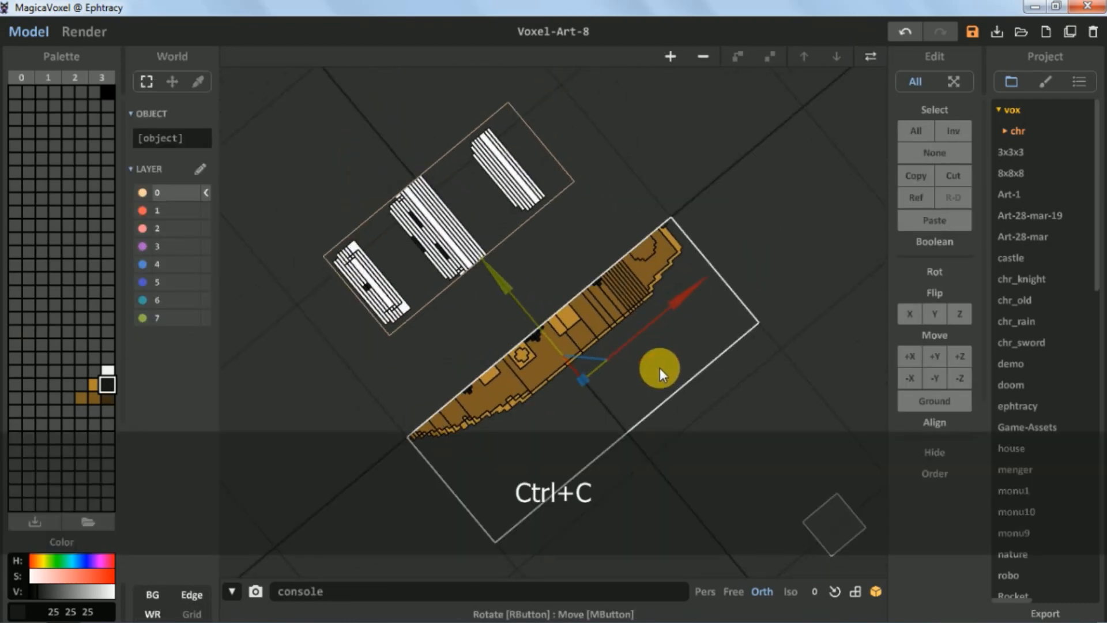
key("ctrl+v")
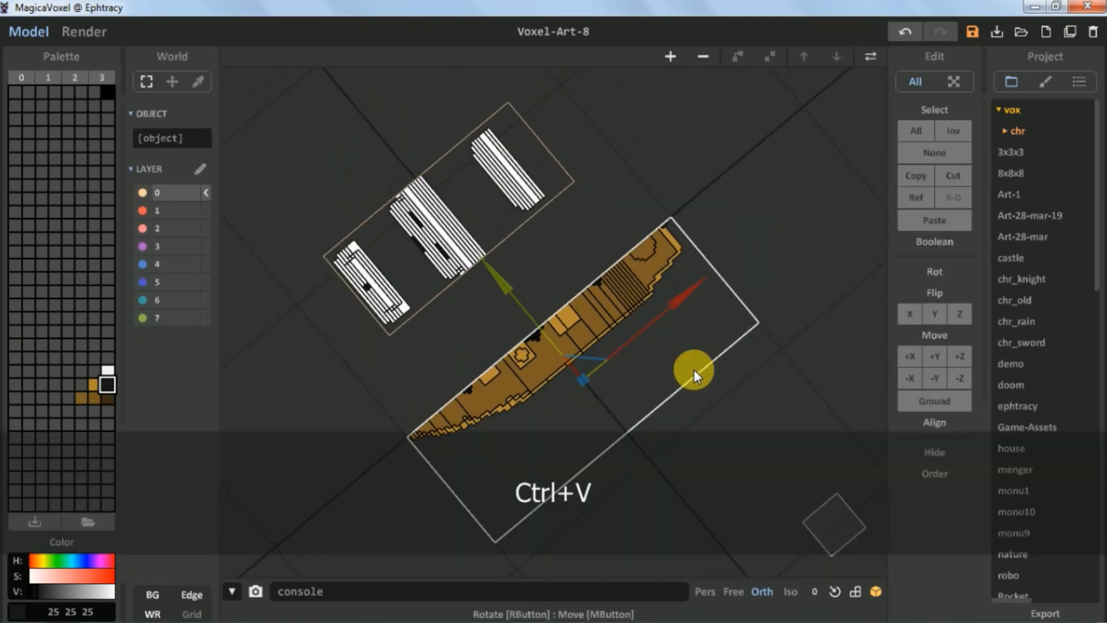
left_click(941, 318)
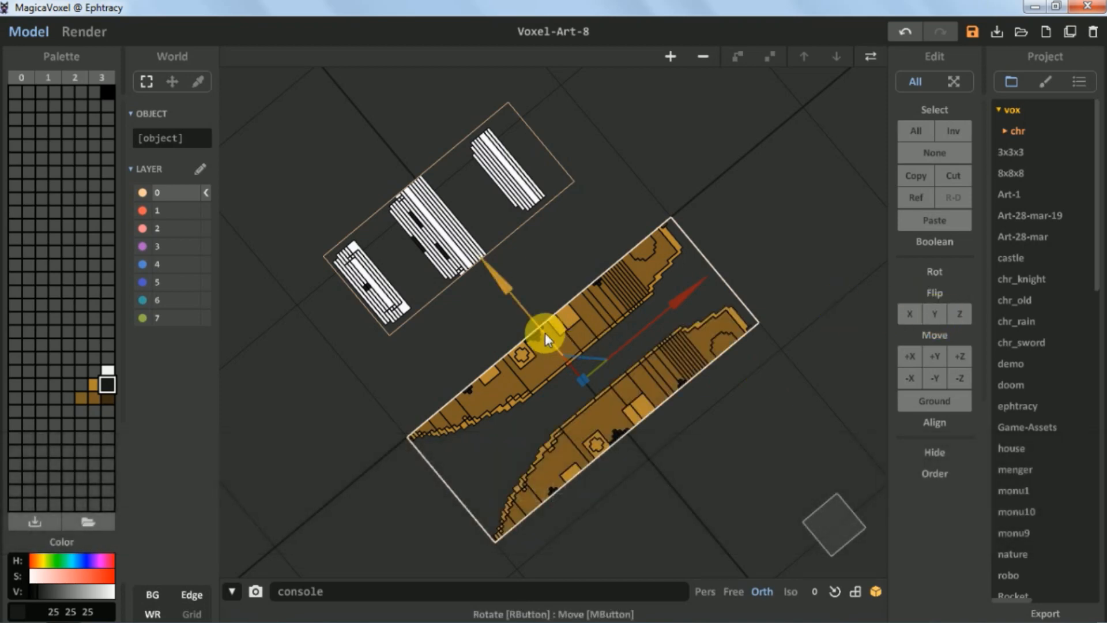
- Move the flipped half hull along Y until both halves join at the centreline, and group the two halves
left_click_drag(505, 293, 424, 181)
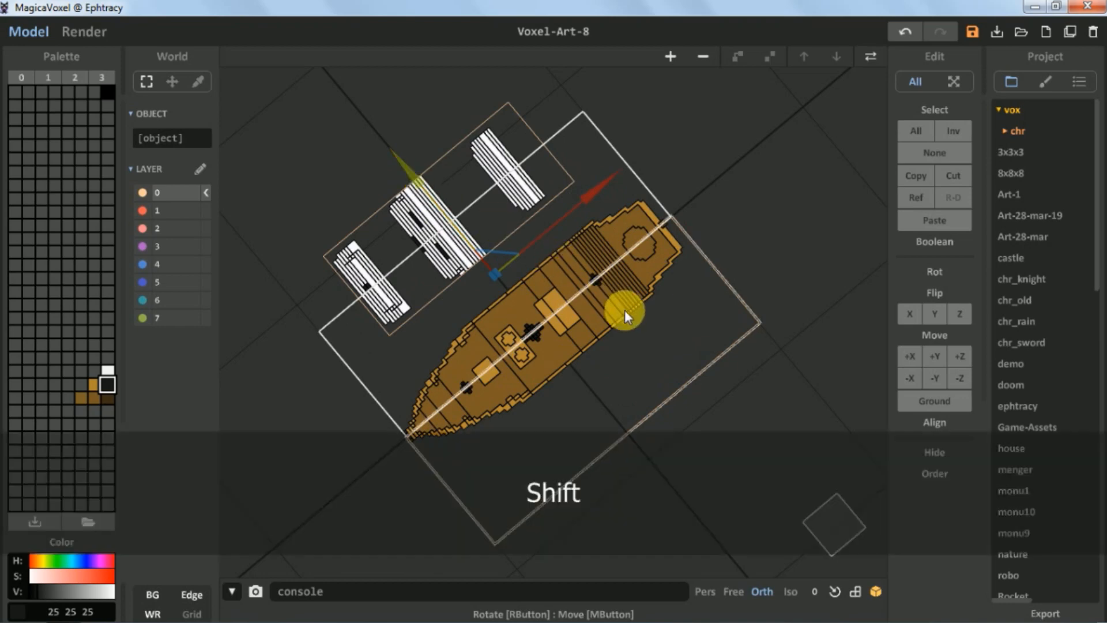
left_click(624, 310, "shift")
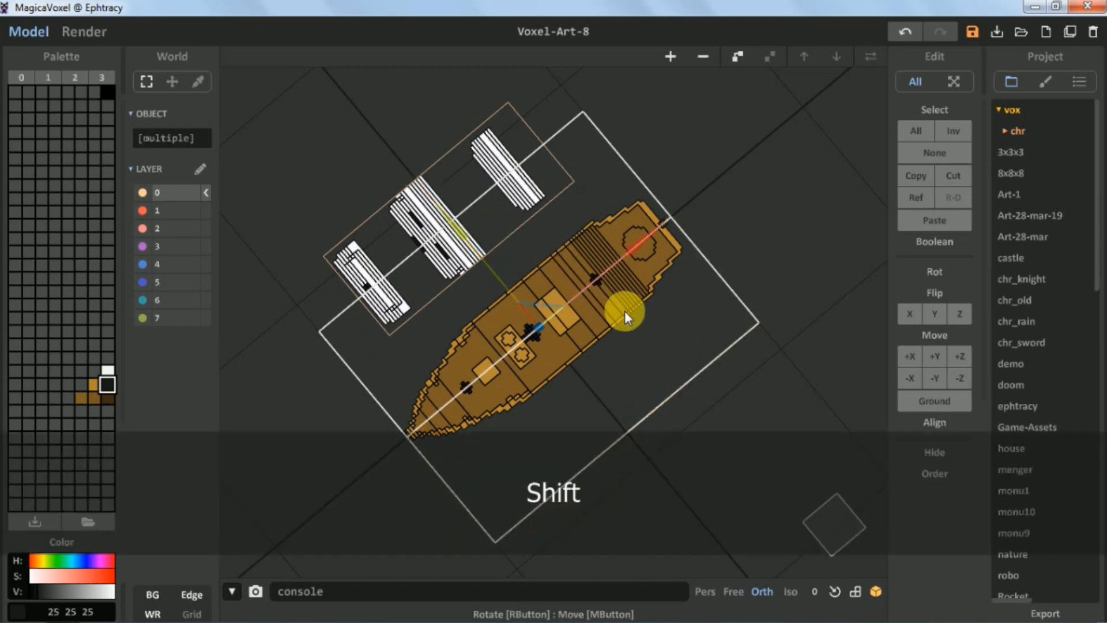
left_click(732, 57)
- Select the sails and move them along Y to centre them over the masts of the full hull
right_click_drag(670, 356, 688, 293)
left_click(461, 166)
left_click(449, 173)
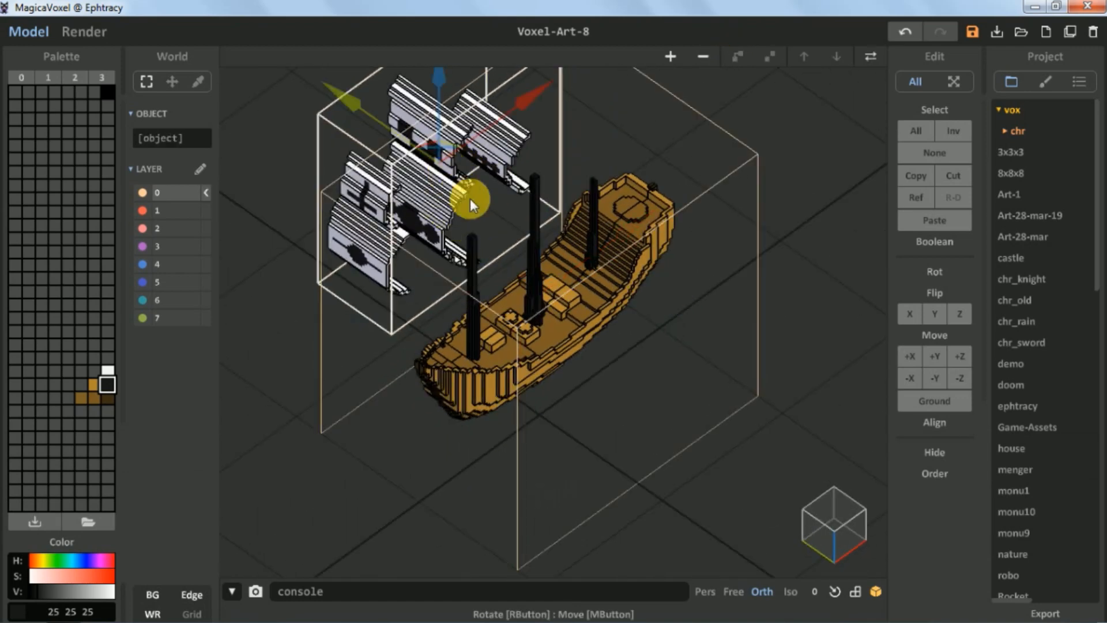
right_click_drag(470, 198, 590, 361)
left_click(838, 499)
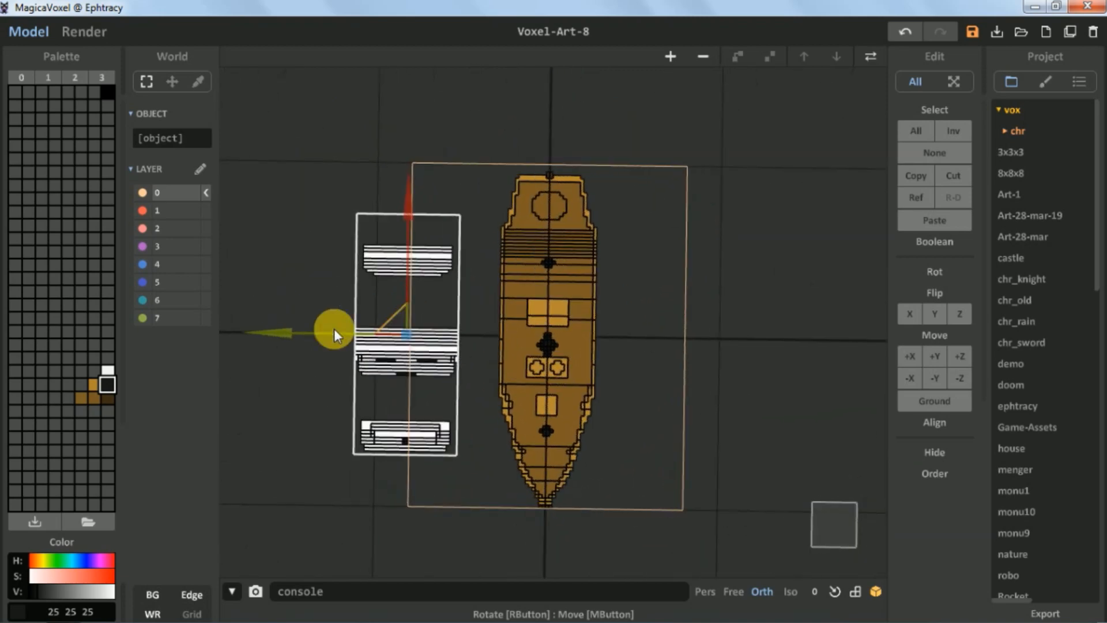
left_click_drag(392, 341, 436, 344)
right_click_drag(635, 421, 642, 347)
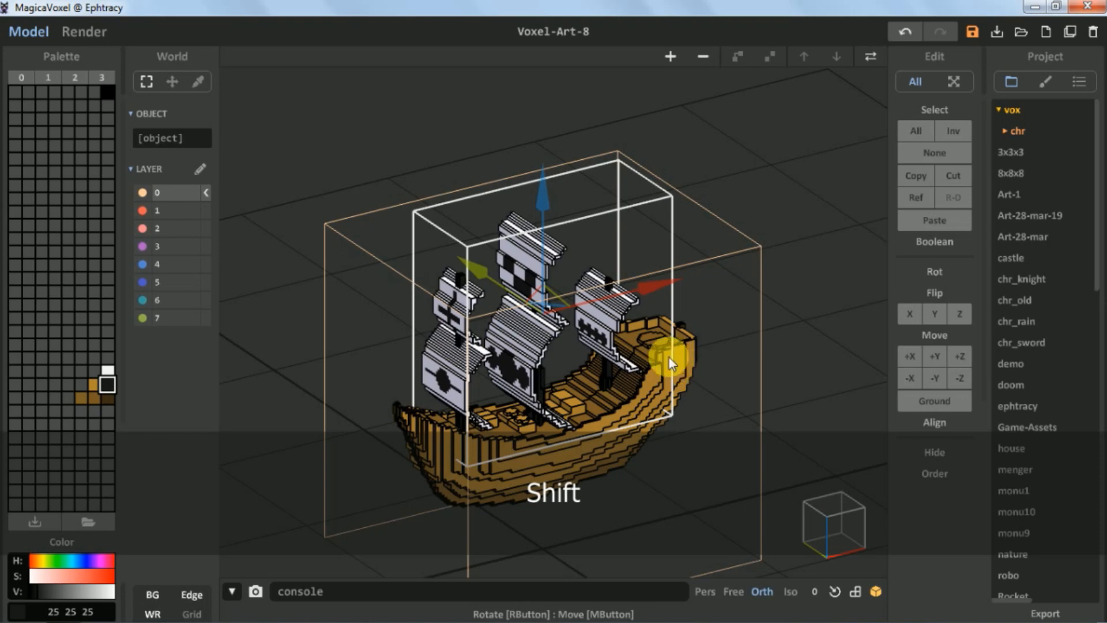
- Duplicate the sails and move the copy along X, well clear of the ship
scroll(594, 309, "down", 2)
middle_click_drag(618, 352, 485, 324)
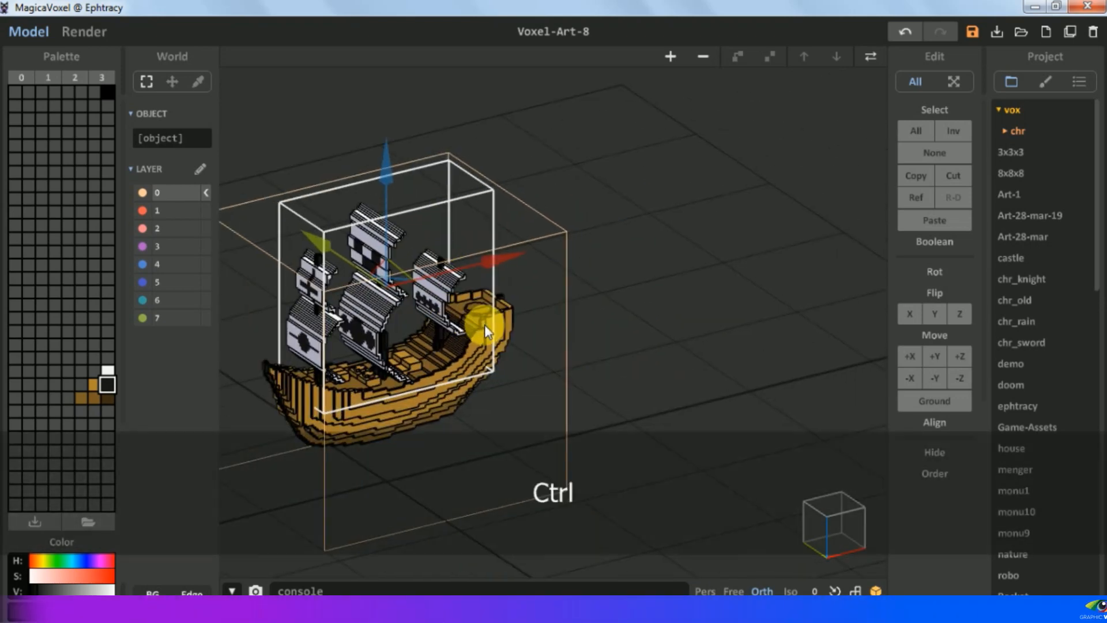
key("ctrl+c")
key("ctrl+v")
left_click_drag(492, 261, 860, 267)
middle_click_drag(579, 260, 604, 154)
- Ungroup the hull and open its near half for voxel editing
left_click(441, 297)
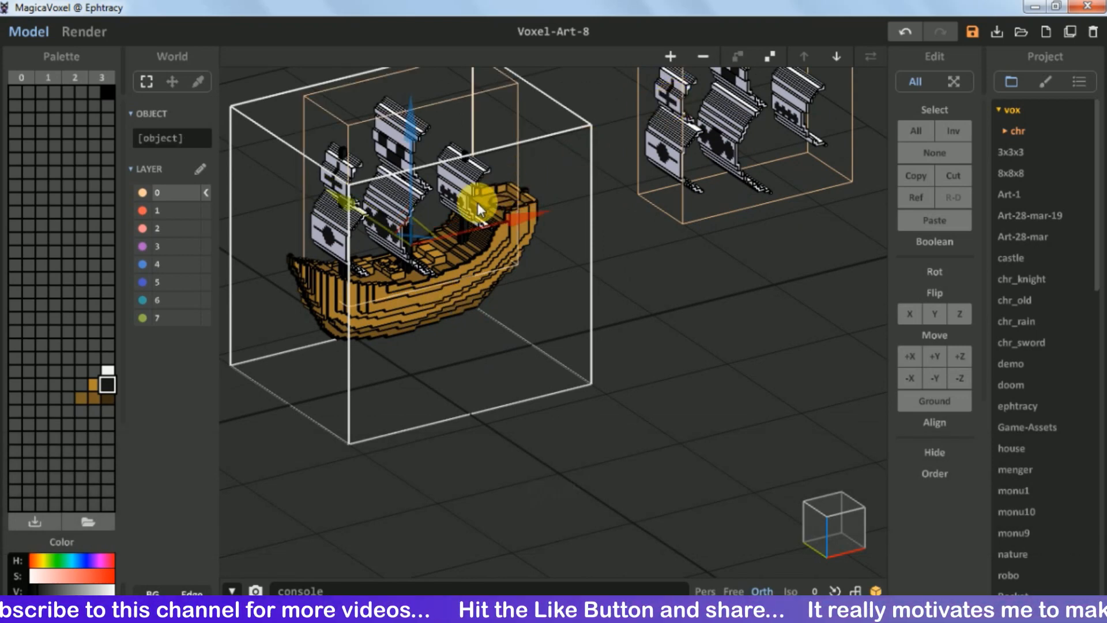
right_click_drag(475, 275, 499, 254)
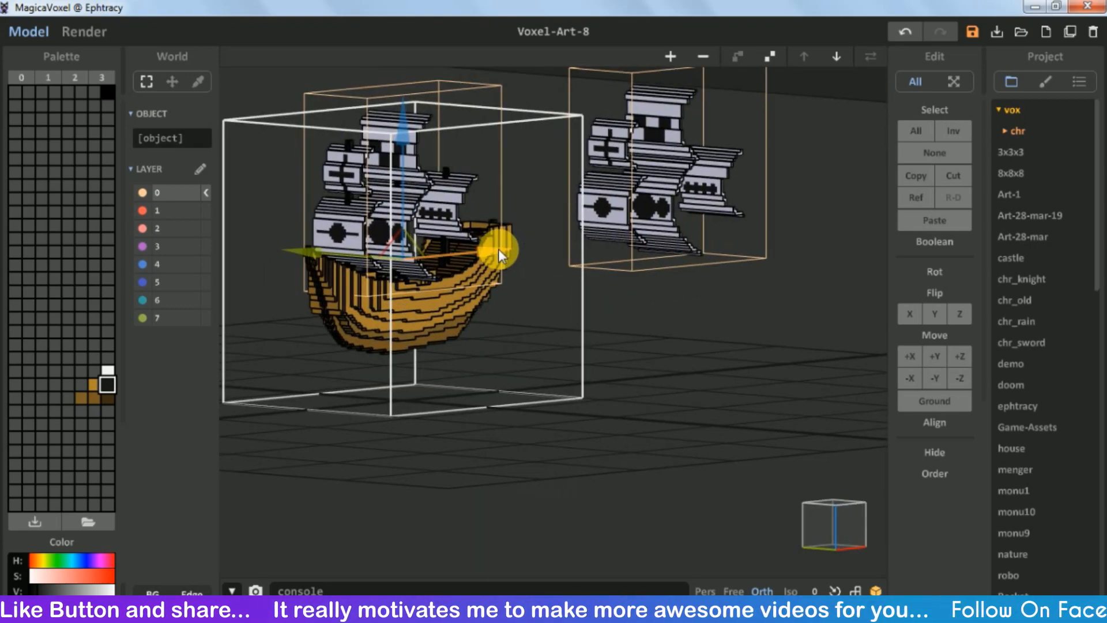
left_click(769, 56)
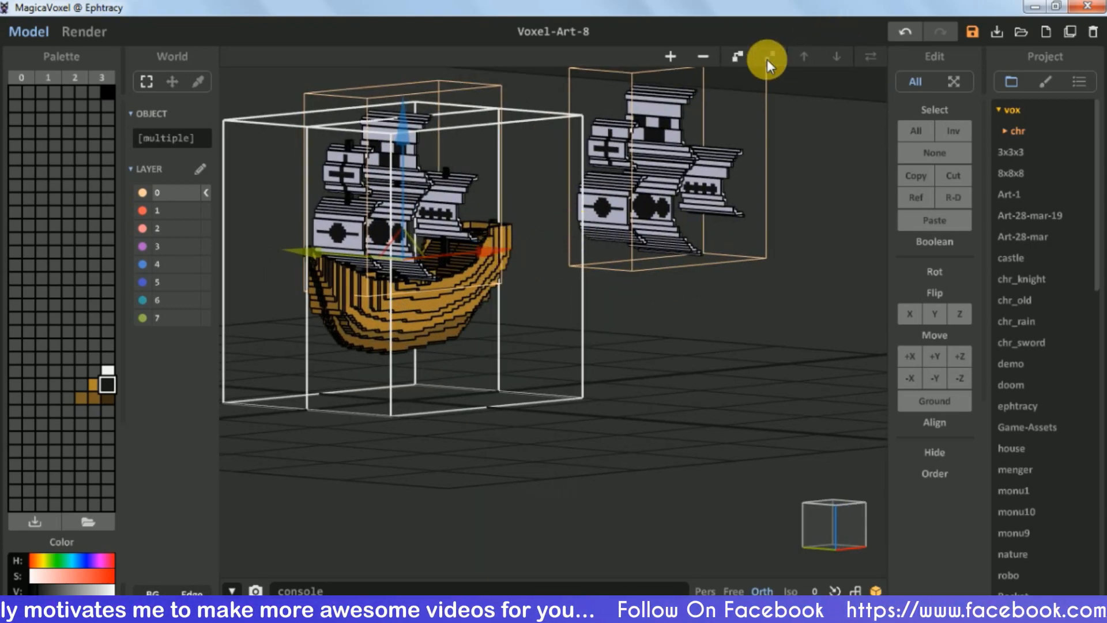
left_click(447, 300)
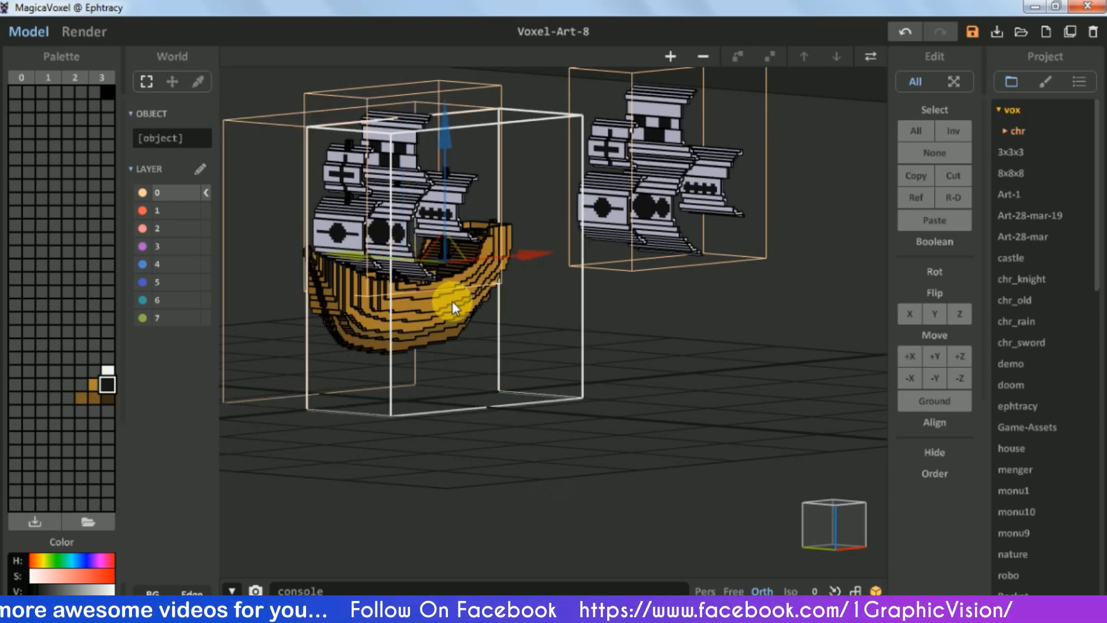
left_click(868, 57)
- Set the unused palette colour beside the light brown to light grey (RGB 186, 186, 186)
scroll(659, 265, "up", 5)
right_click_drag(625, 259, 483, 303)
scroll(483, 304, "up", 2)
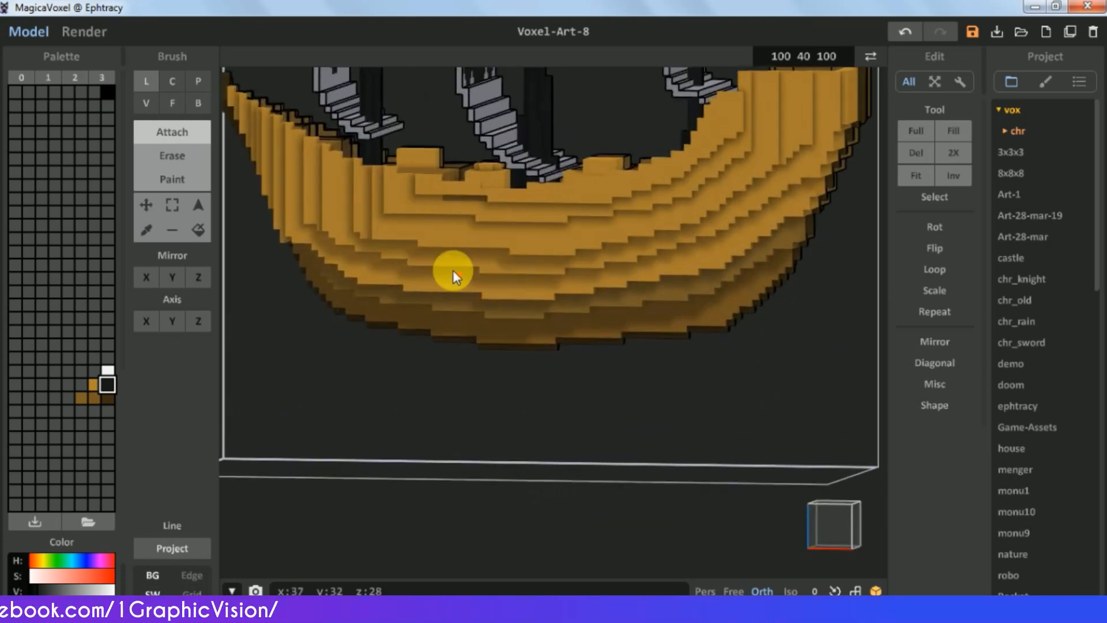
right_click_drag(452, 270, 670, 452)
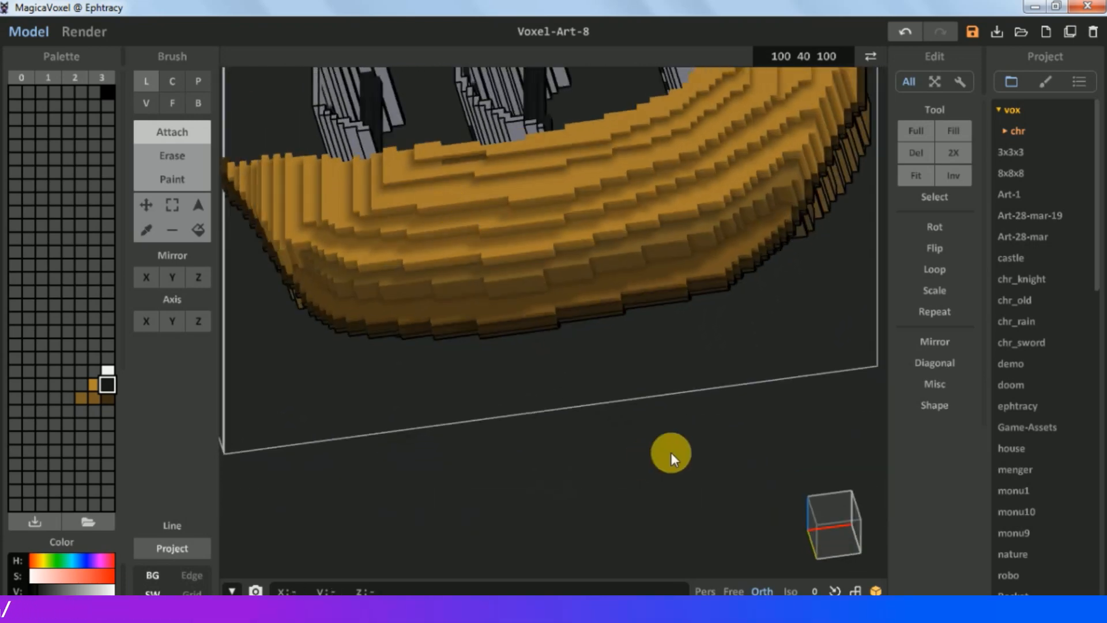
left_click(839, 538)
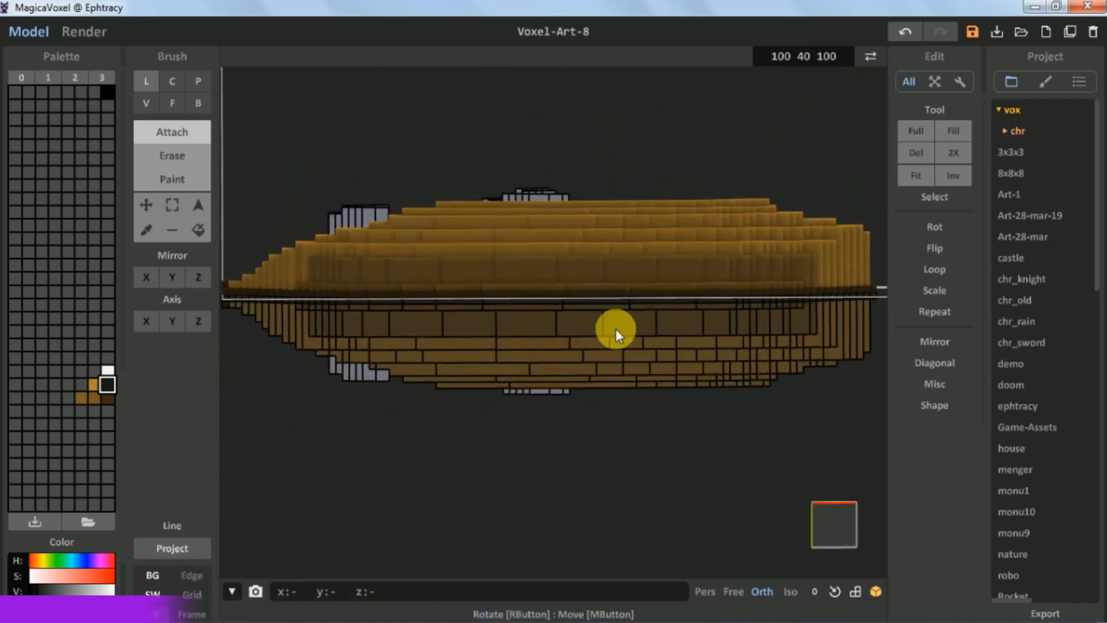
middle_click_drag(450, 272, 383, 299)
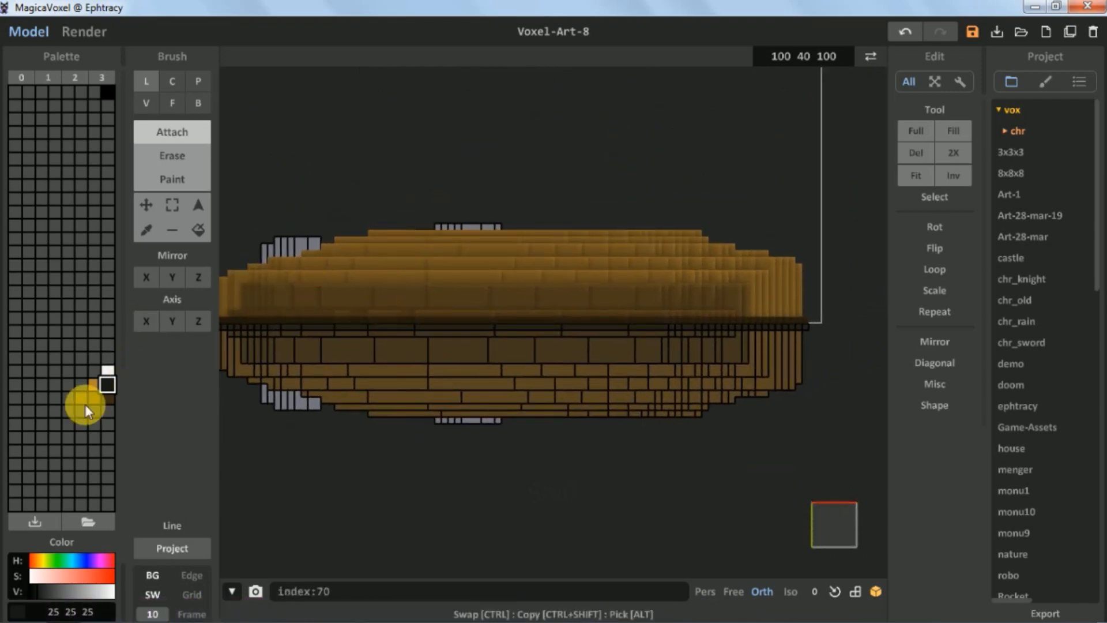
left_click(83, 385)
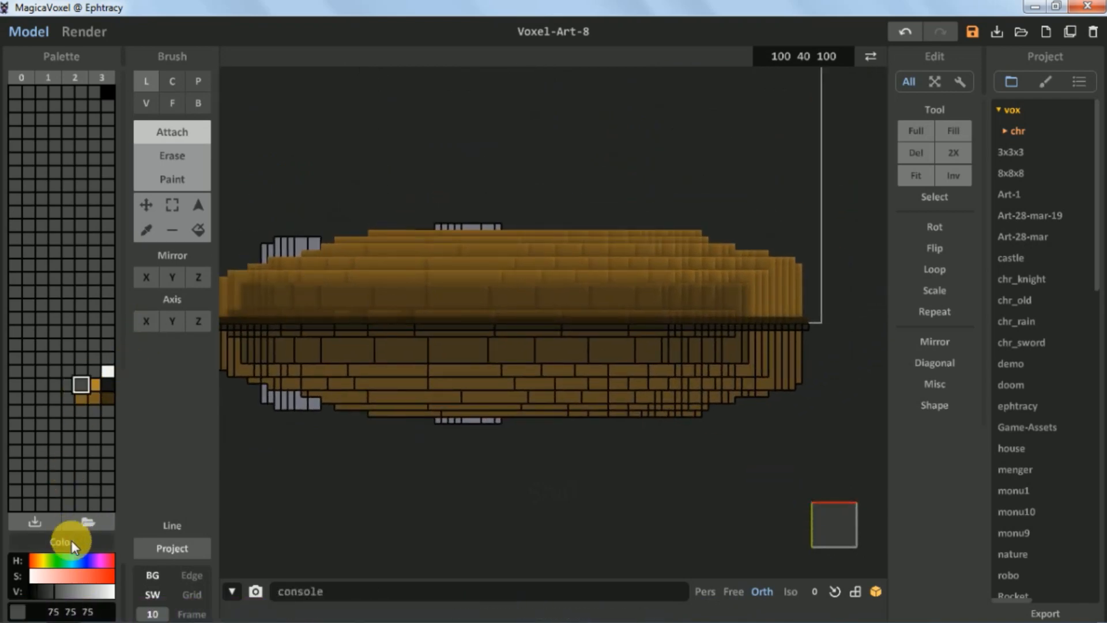
left_click(93, 591)
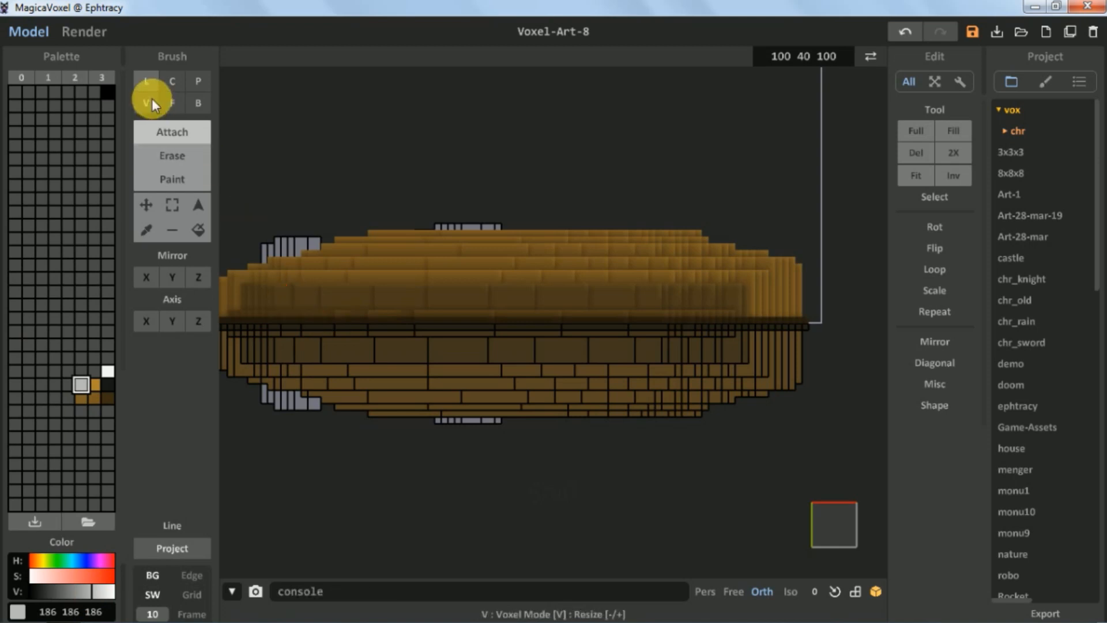
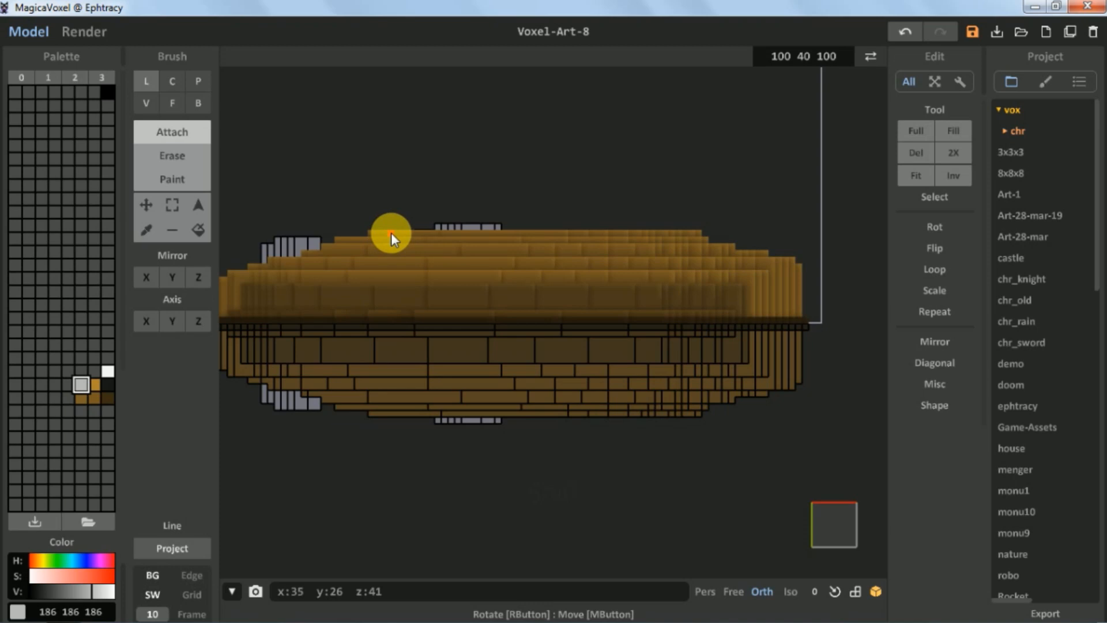
- Attach light grey voxels in a small cross on the outer side of the near hull half, close to the bow
middle_click_drag(324, 254, 372, 282)
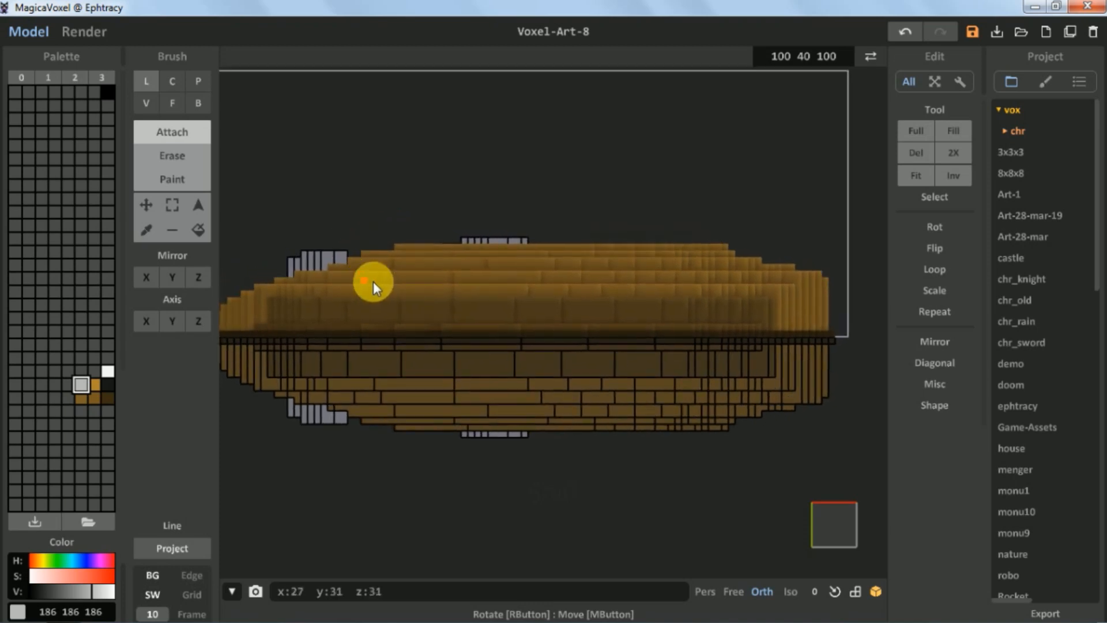
left_click(342, 282)
scroll(397, 330, "up", 4)
middle_click_drag(332, 286, 549, 224)
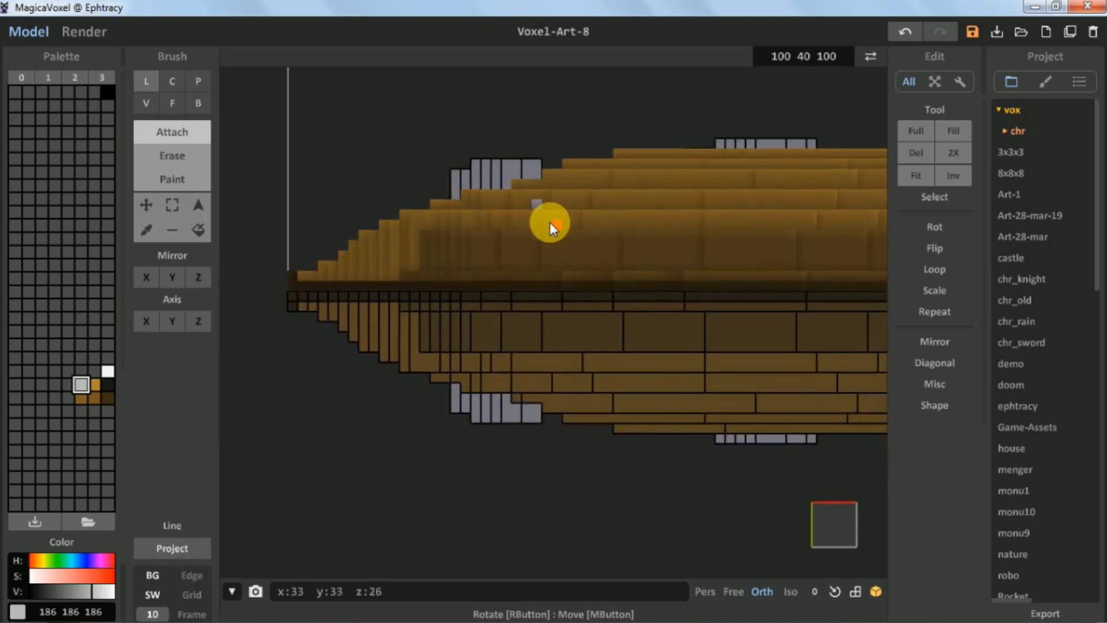
scroll(533, 198, "up", 1)
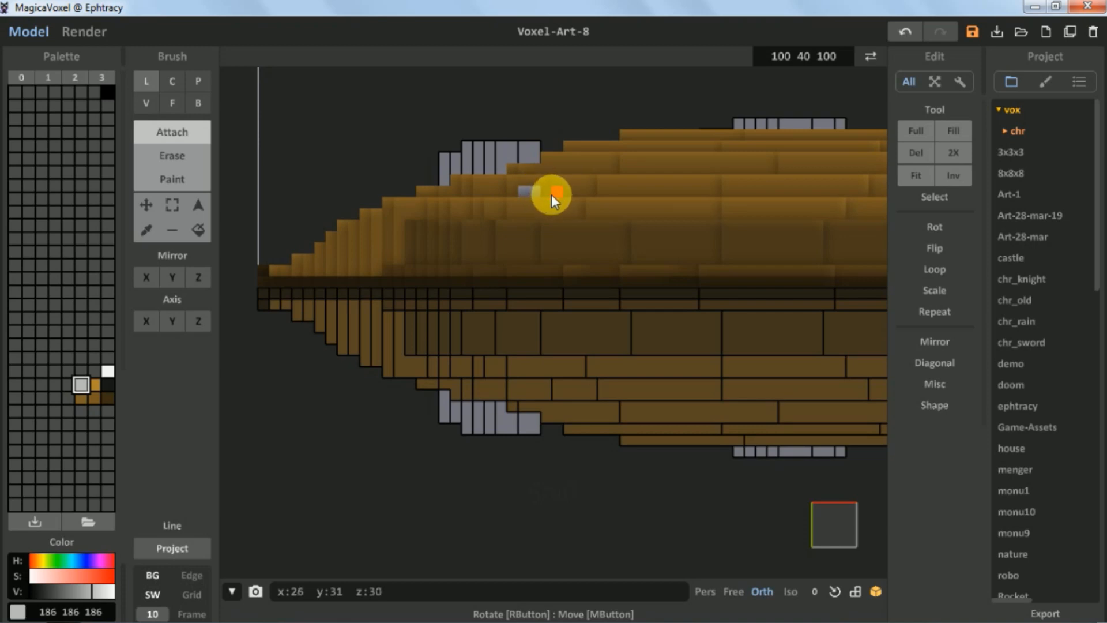
key("ctrl+z")
right_click_drag(539, 193, 545, 227)
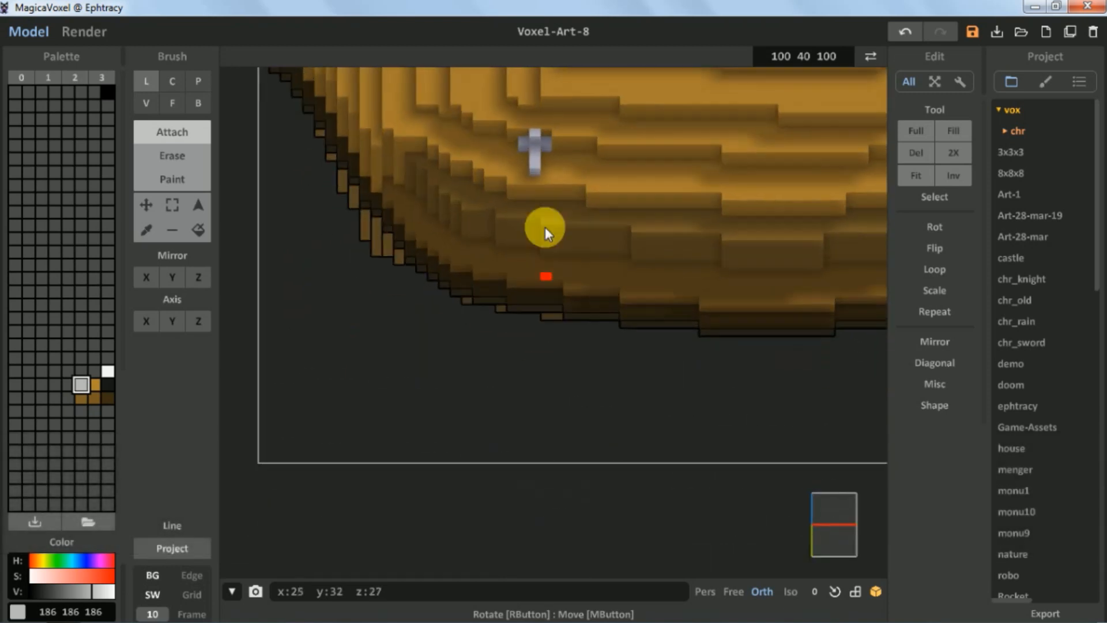
mouse_move(532, 168)
left_mouse_down()
mouse_move(521, 282)
mouse_move(540, 289)
left_mouse_up()
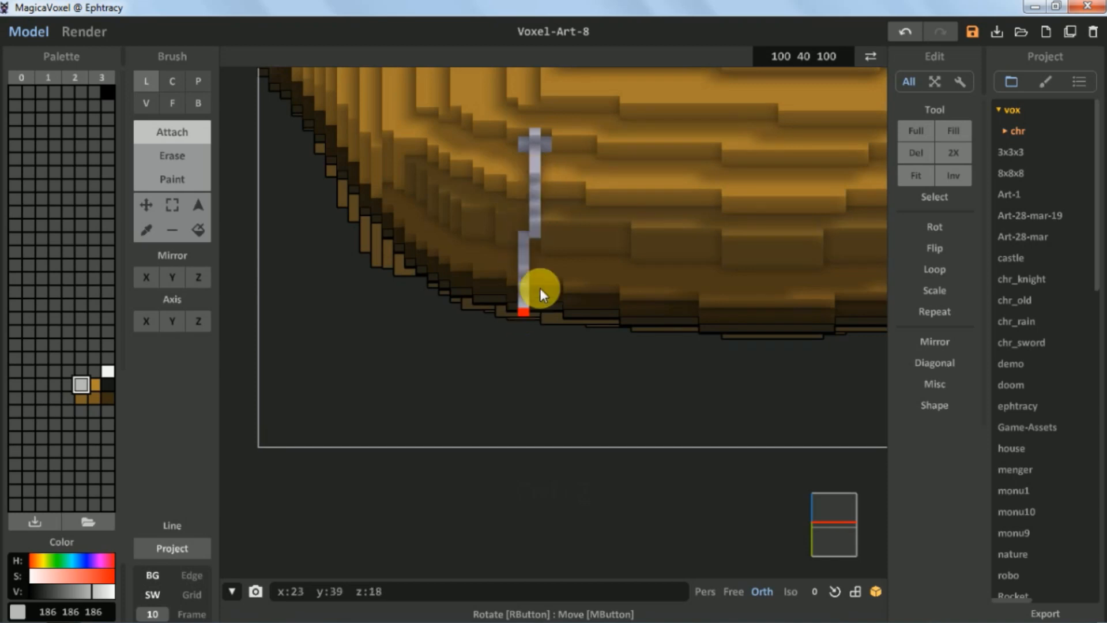
key("ctrl+z")
right_click_drag(544, 216, 531, 167)
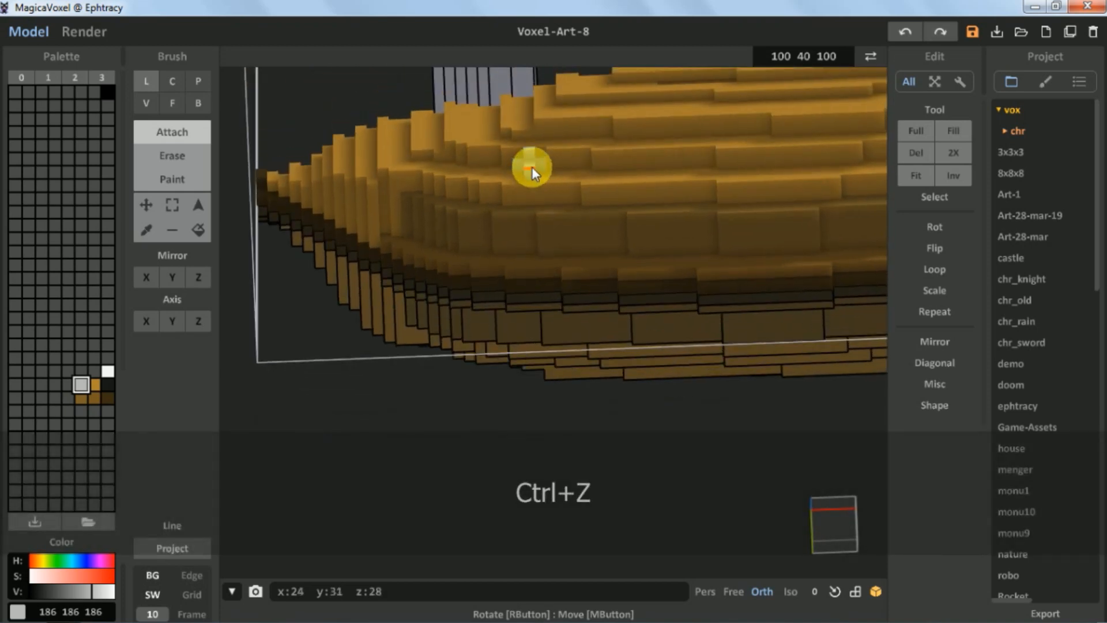
key("ctrl+z")
- Attach another light grey voxel below the cross, extrude its underside down into a long shaft in Face mode, and return to Line mode
left_click(532, 172)
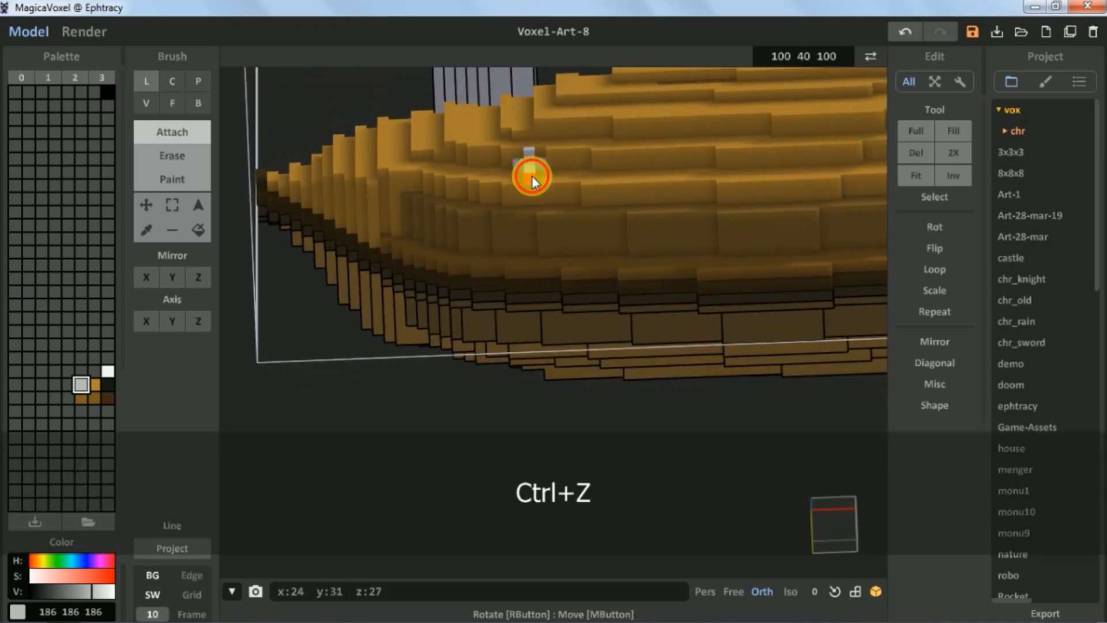
left_click(172, 102)
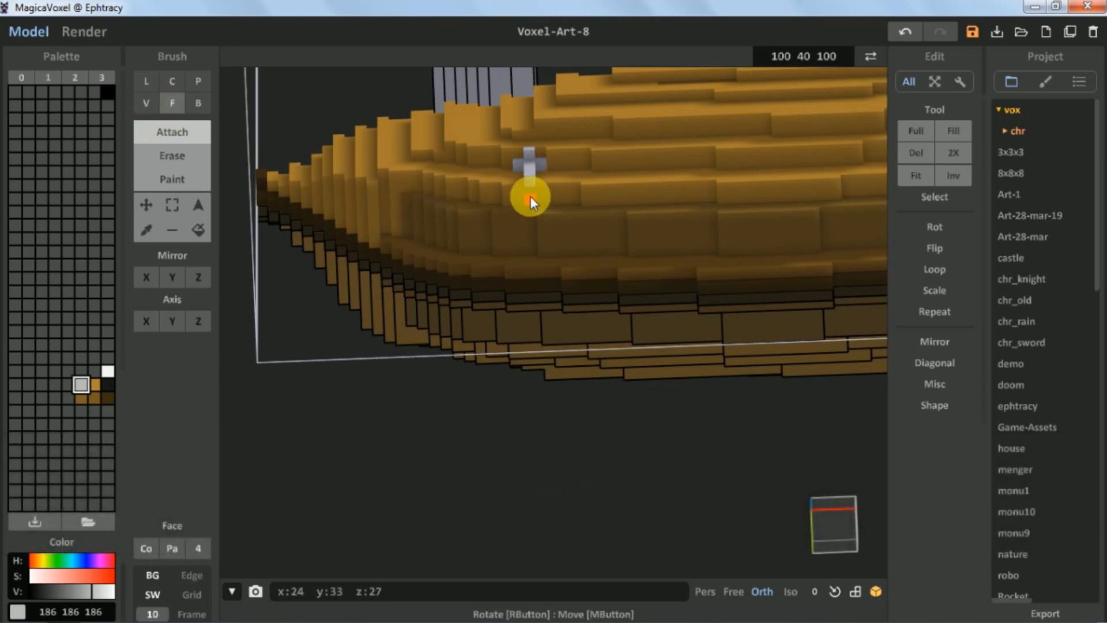
left_click_drag(530, 182, 525, 285)
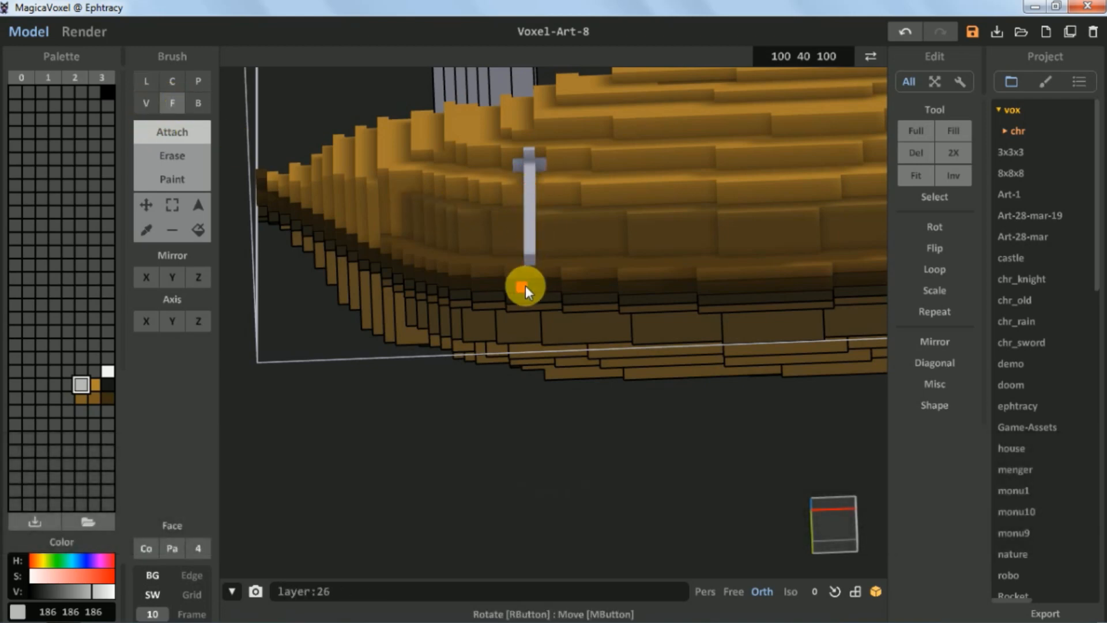
right_click_drag(526, 287, 544, 409)
scroll(498, 162, "down", 3)
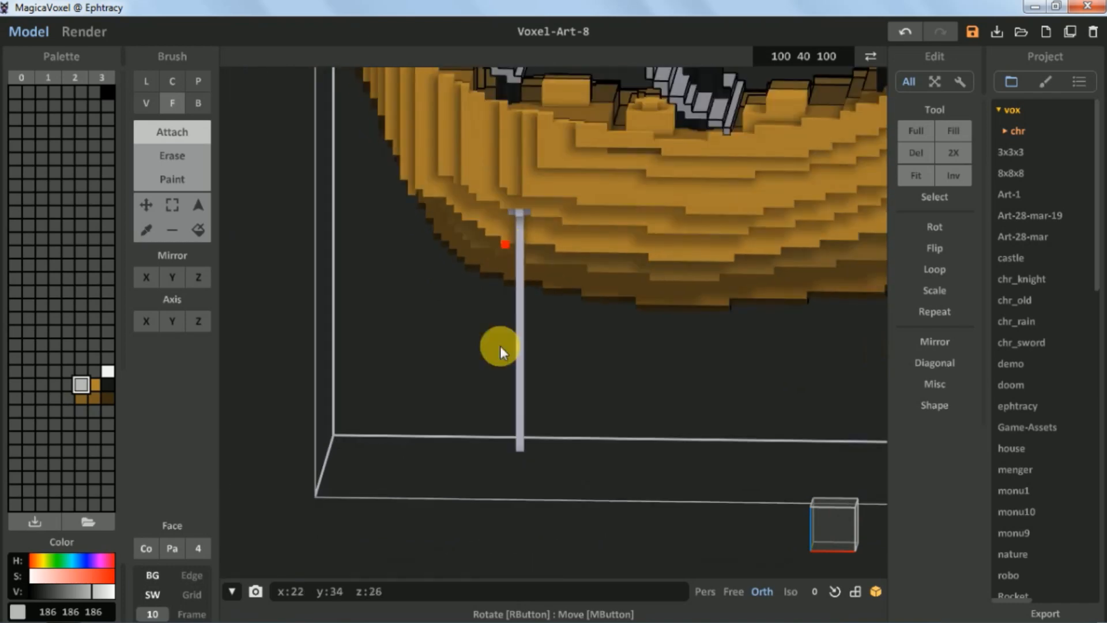
middle_click_drag(500, 345, 460, 214)
scroll(467, 224, "up", 5)
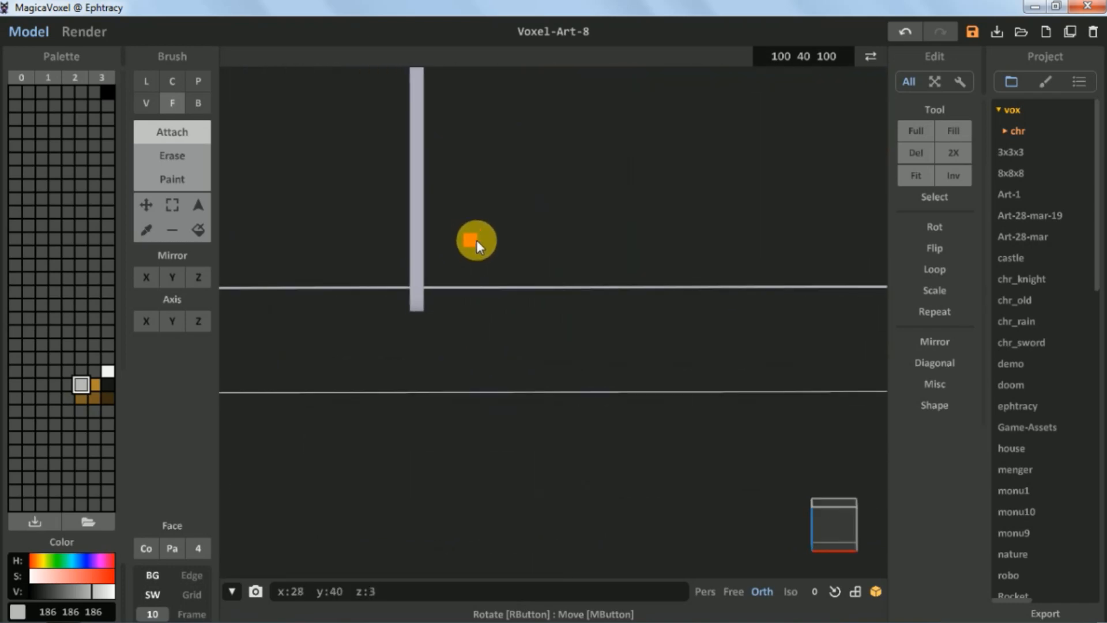
left_click(146, 87)
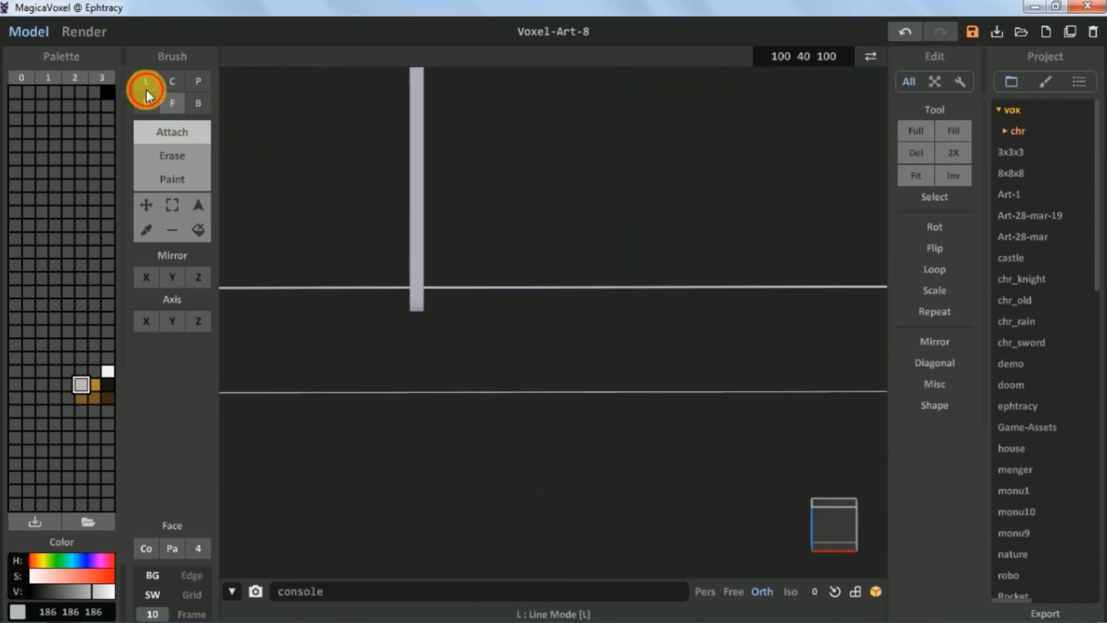
right_click_drag(437, 342, 429, 383)
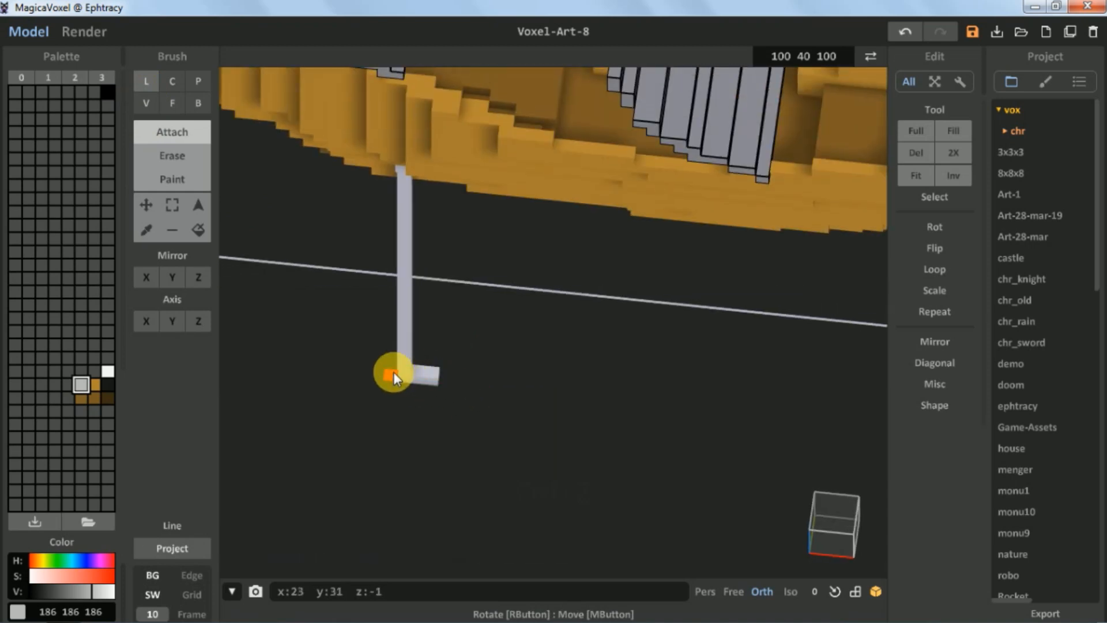
key("ctrl+z")
key("ctrl+z")
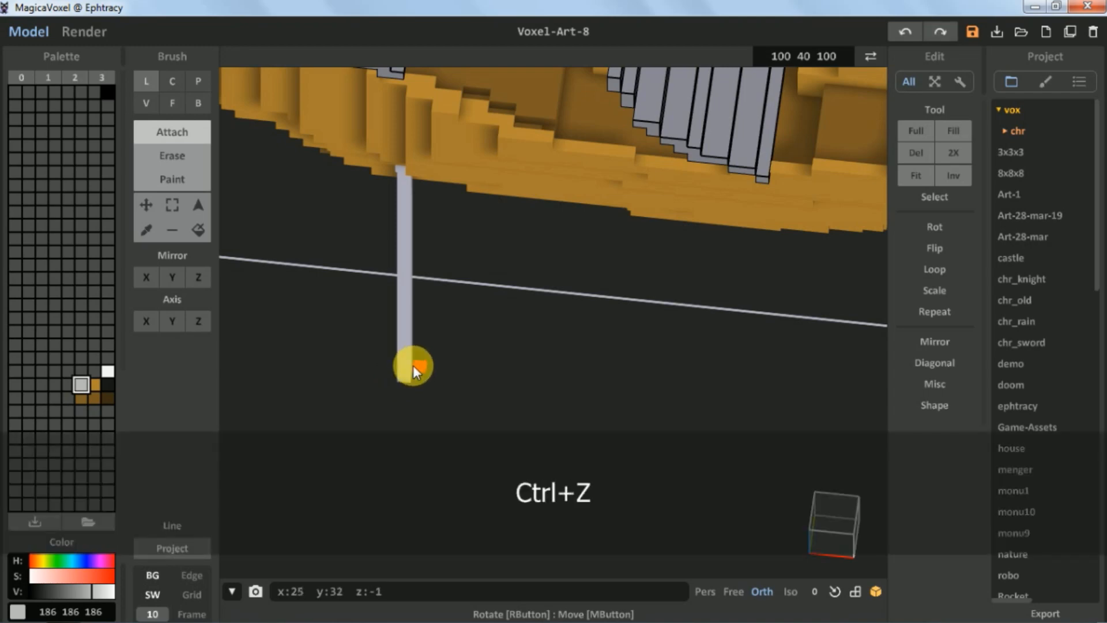
right_click_drag(413, 364, 343, 343)
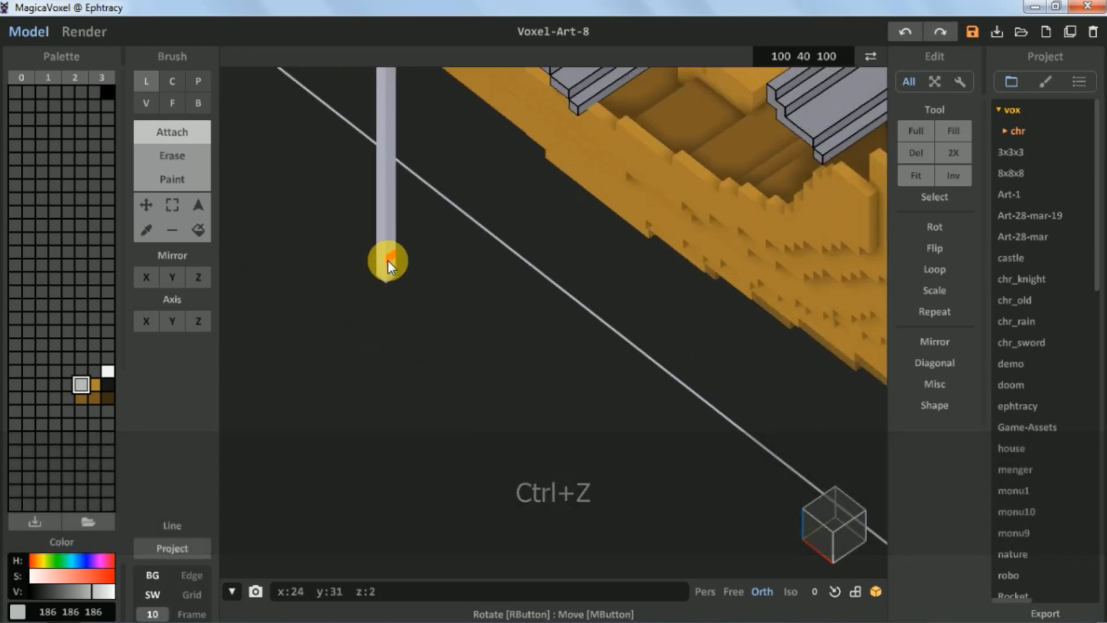
left_click(387, 261)
right_click_drag(399, 270, 445, 235)
key("z")
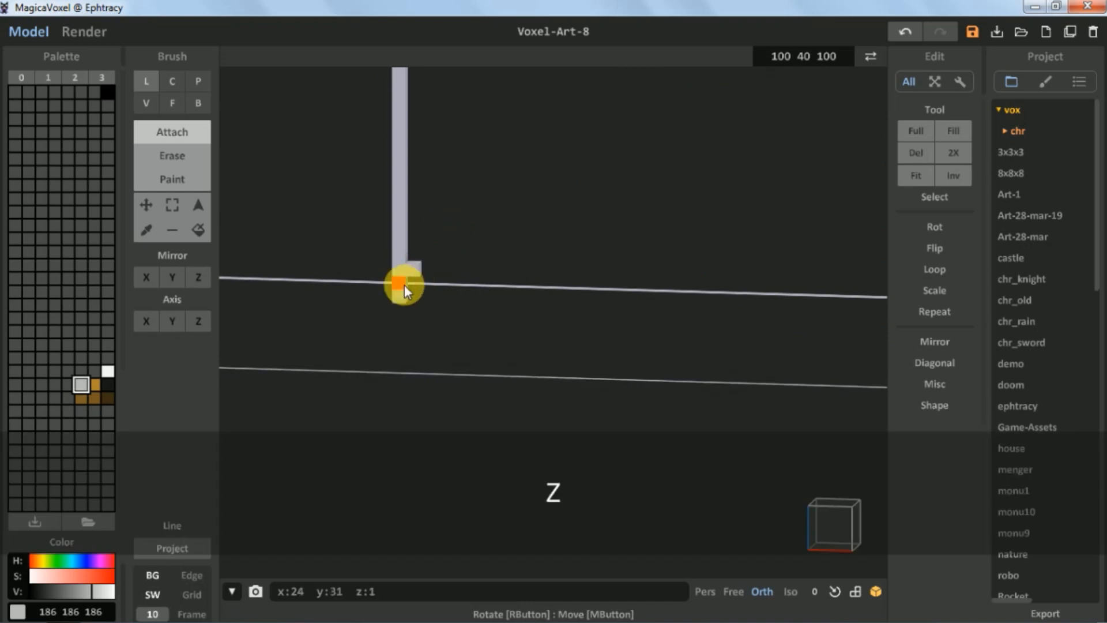
right_click_drag(408, 286, 331, 272)
key("ctrl+z")
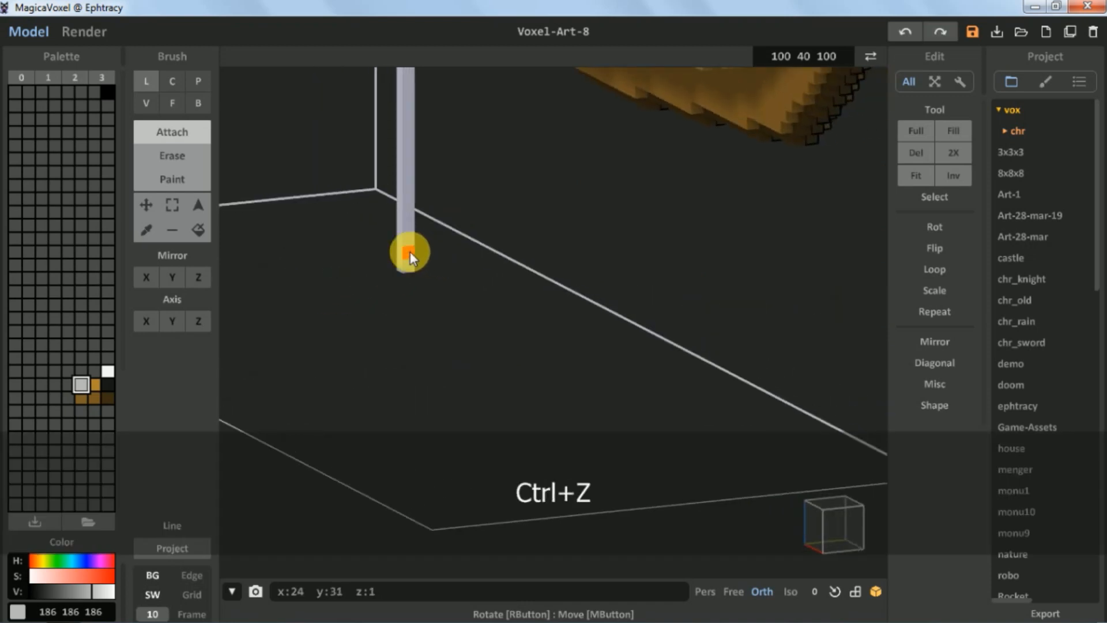
- Attach light grey voxels around the shaft's lower end, with stepped arms rising on both sides, to form an anchor
right_click_drag(416, 256, 434, 289)
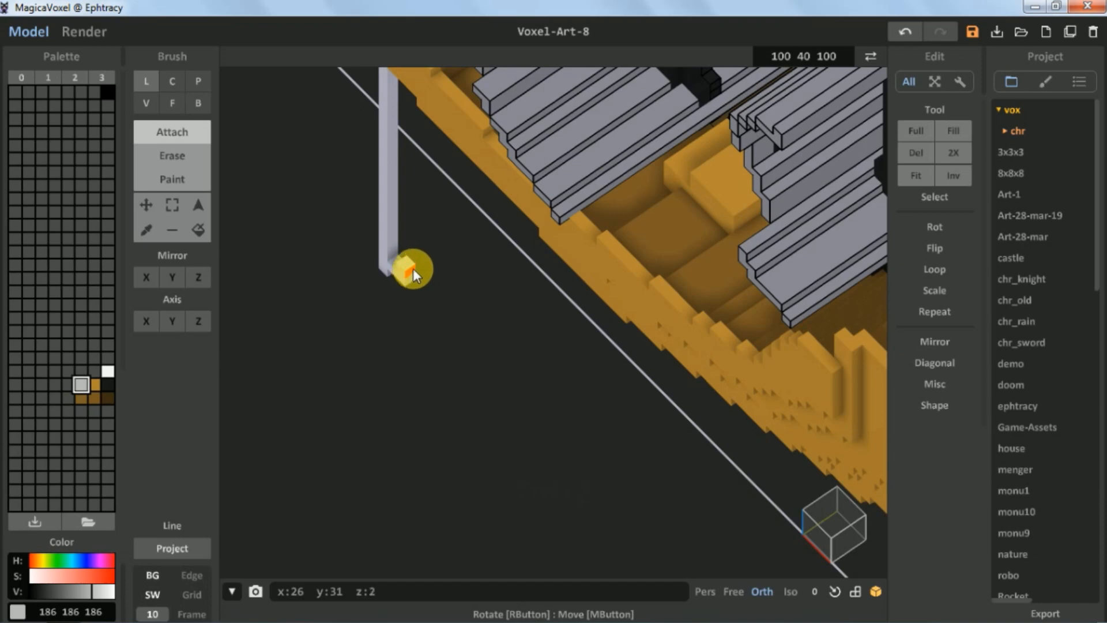
right_click_drag(417, 274, 566, 358)
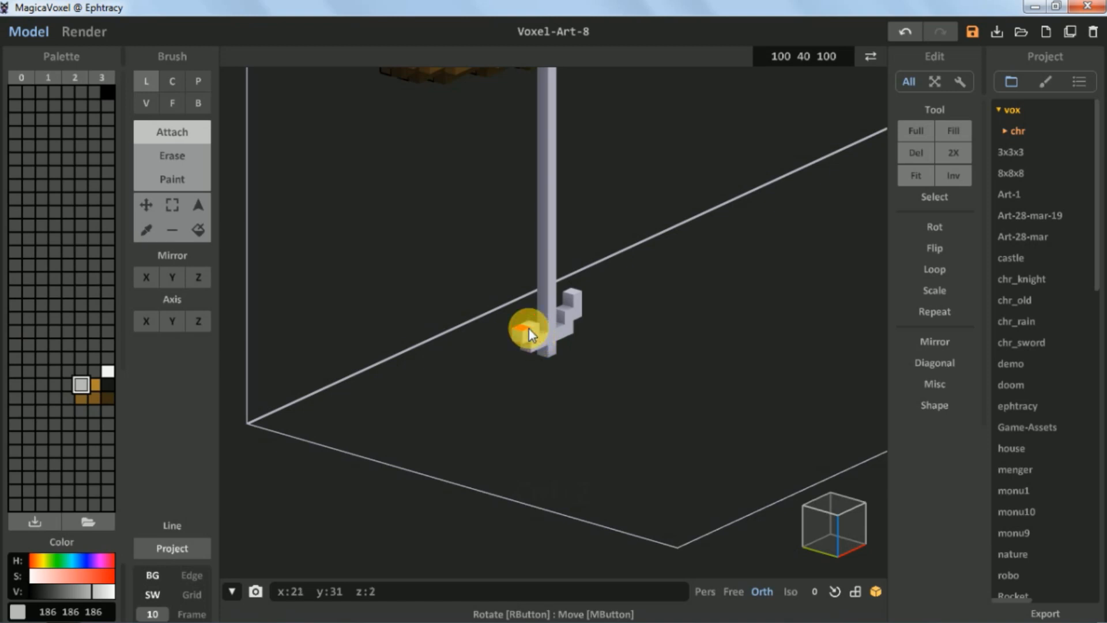
right_click_drag(553, 337, 504, 324)
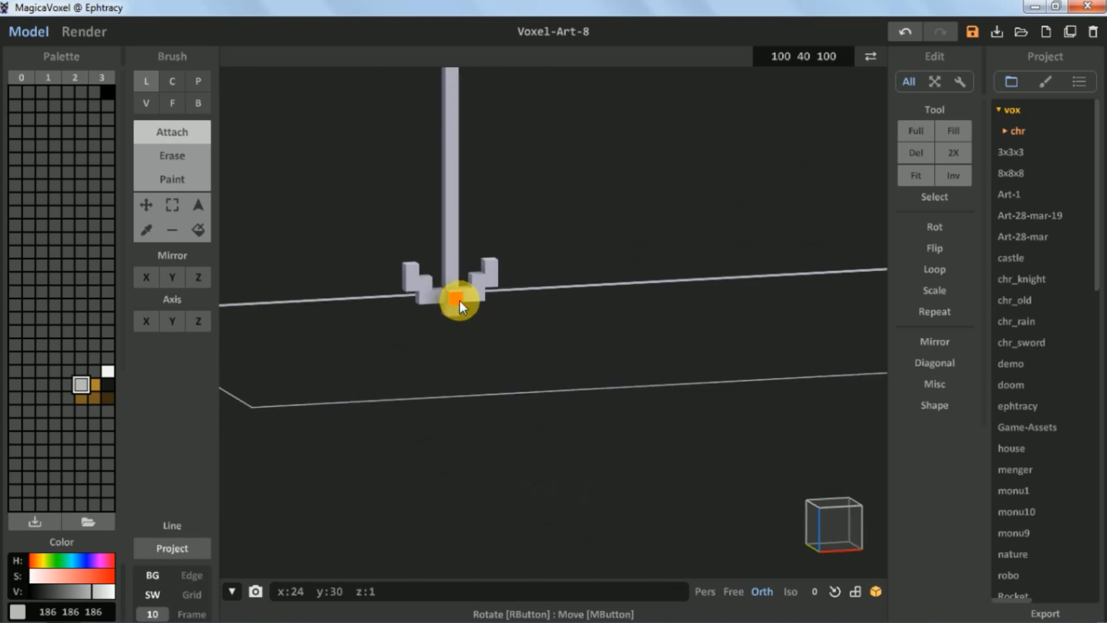
right_click_drag(459, 296, 559, 310)
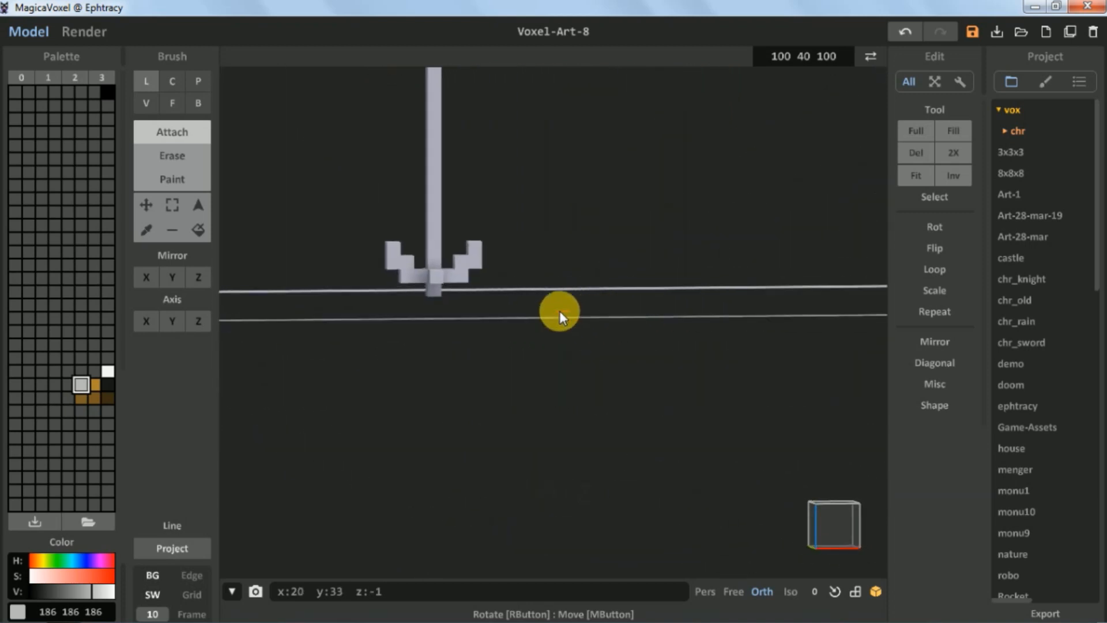
left_click(432, 296)
right_click_drag(433, 297, 531, 359)
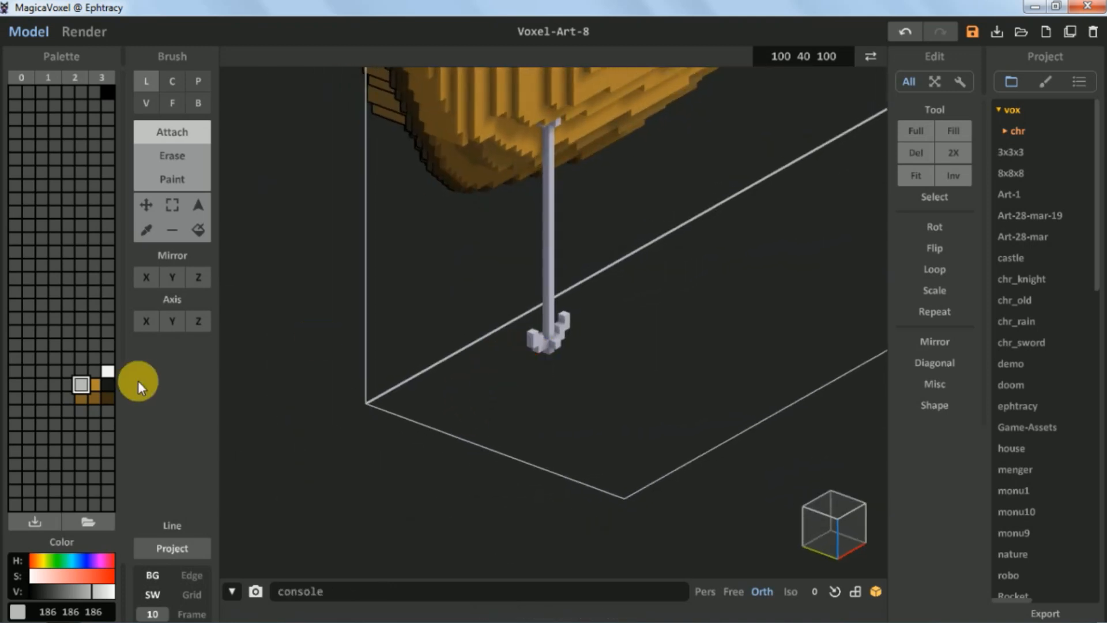
- Darken the anchor's light grey palette colour to RGB 107, 107, 107
left_click_drag(89, 592, 67, 592)
scroll(458, 472, "down", 5)
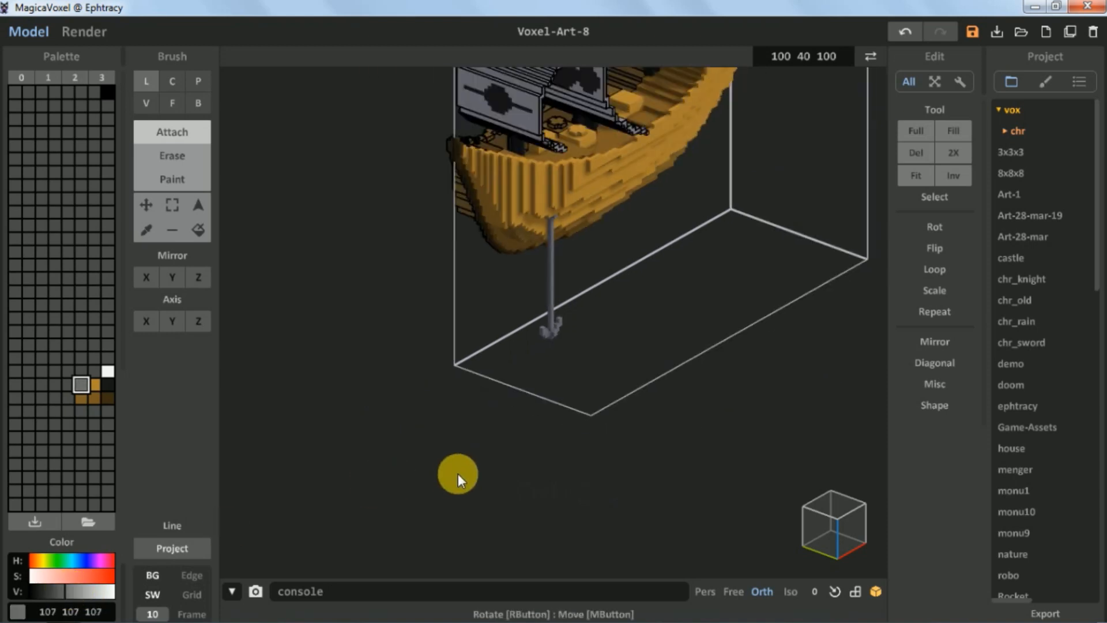
right_click_drag(486, 454, 466, 398)
middle_click_drag(466, 399, 398, 494)
scroll(387, 486, "down", 5)
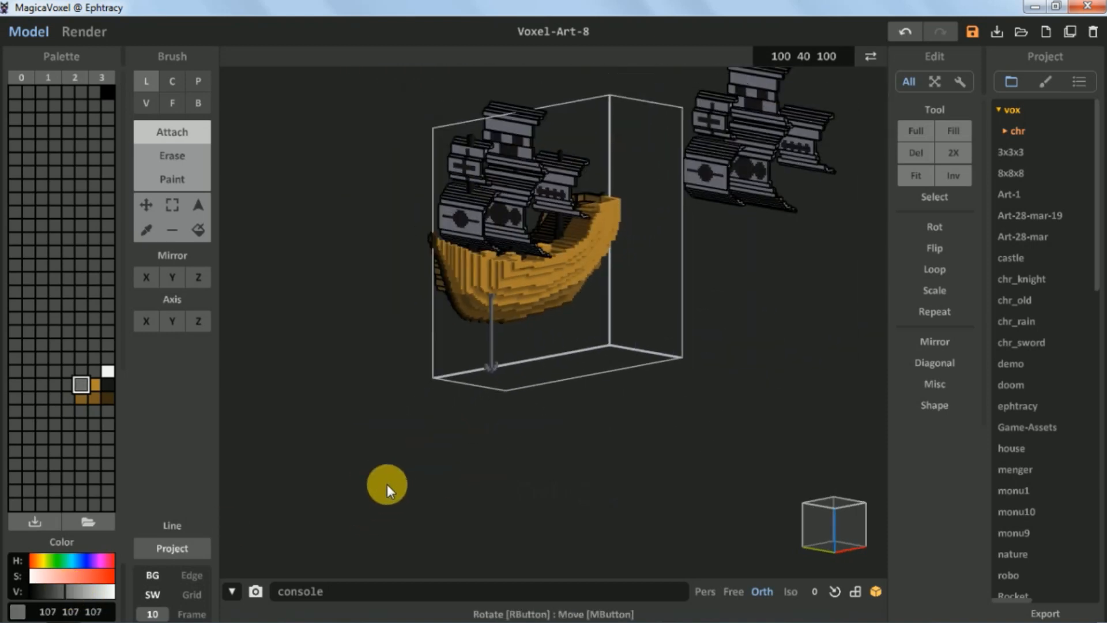
mouse_move(438, 427)
right_mouse_down()
mouse_move(369, 400)
mouse_move(431, 428)
right_mouse_up()
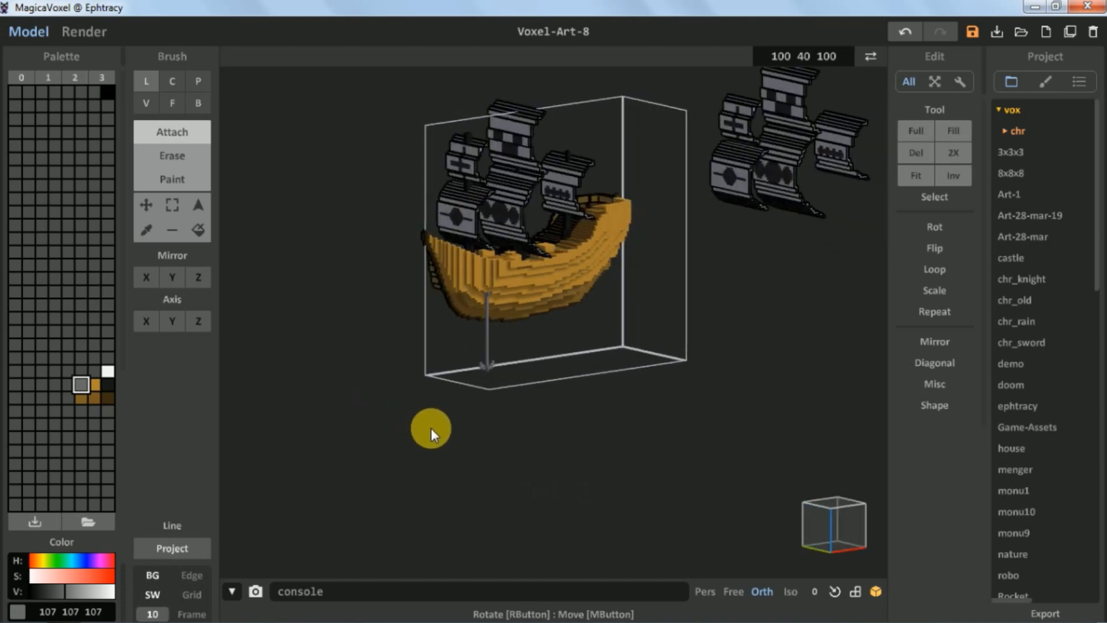
- Return to the world editor and group all the ship's parts, leaving out the duplicated sails
right_click_drag(517, 354, 559, 444)
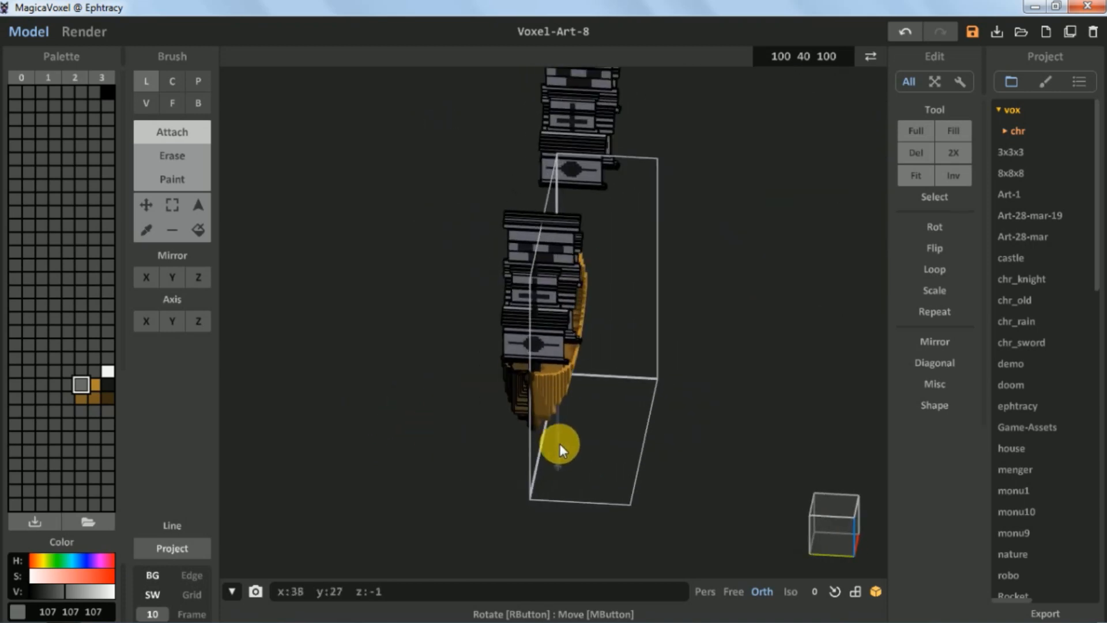
left_click(870, 57)
right_click_drag(632, 278, 740, 455)
left_click_drag(437, 222, 741, 493)
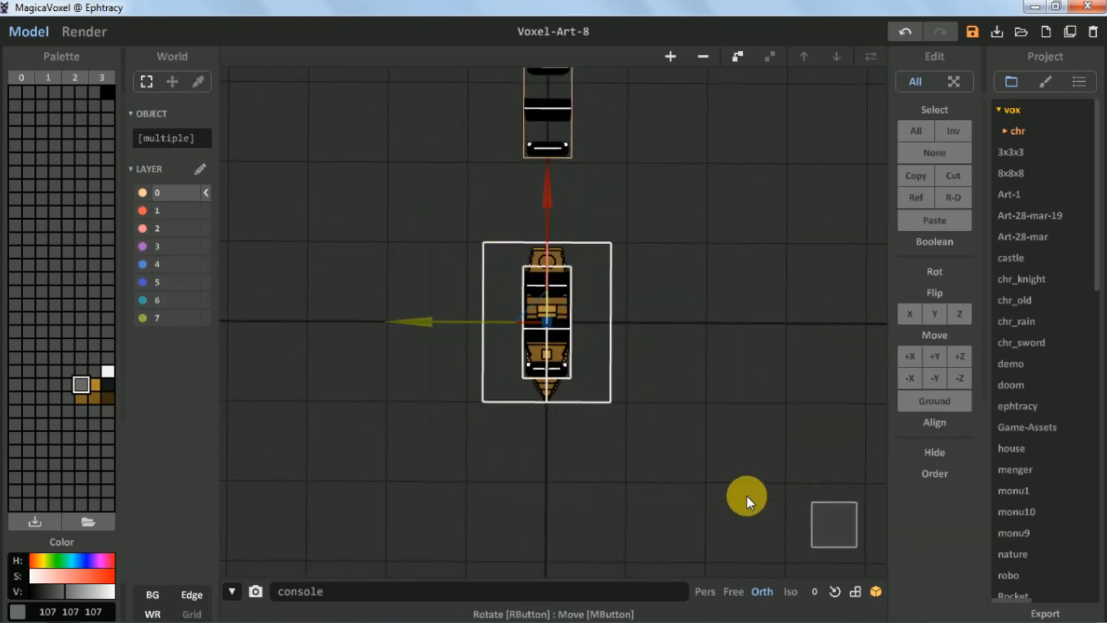
left_click(729, 60)
right_click_drag(678, 371, 611, 301)
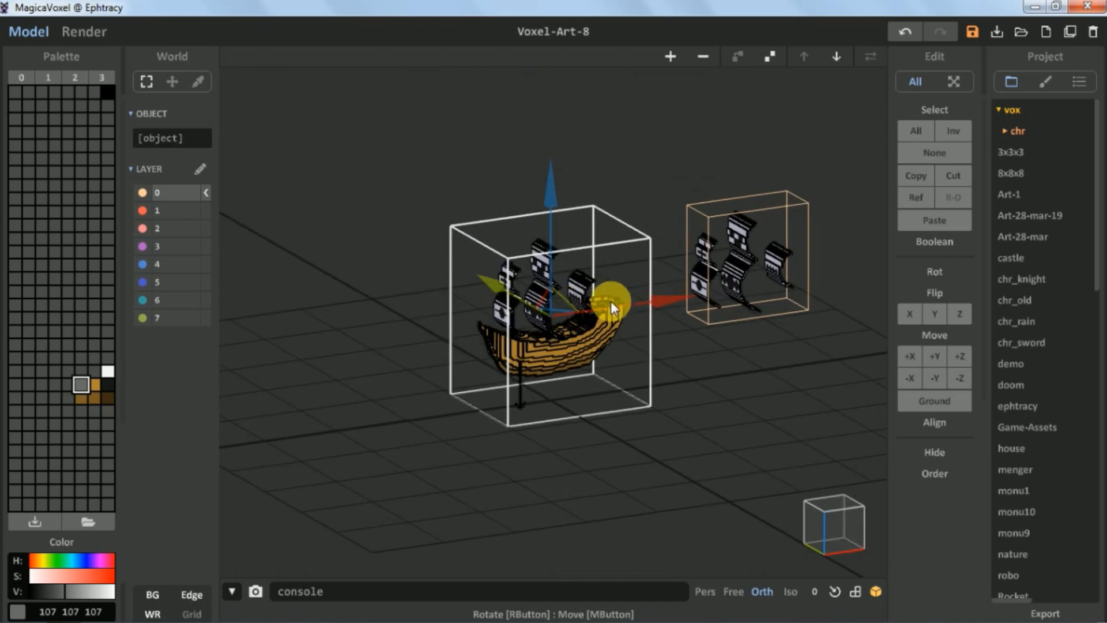
- Open the duplicated sails for voxel editing and resize their volume to 126 126 126
left_click(701, 262)
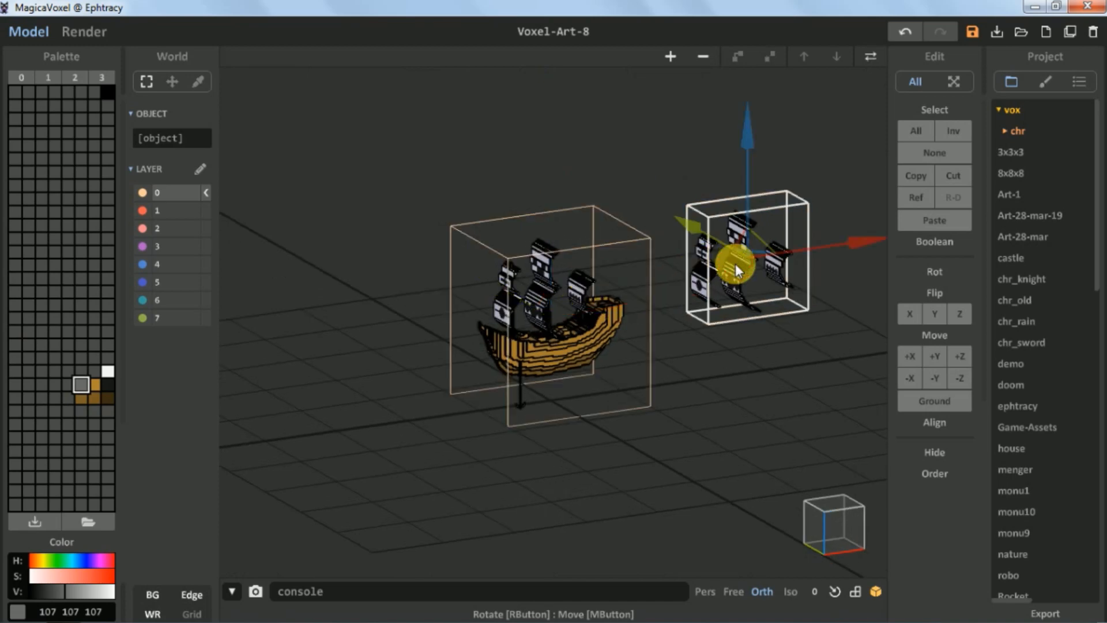
left_click(872, 55)
left_click(782, 58)
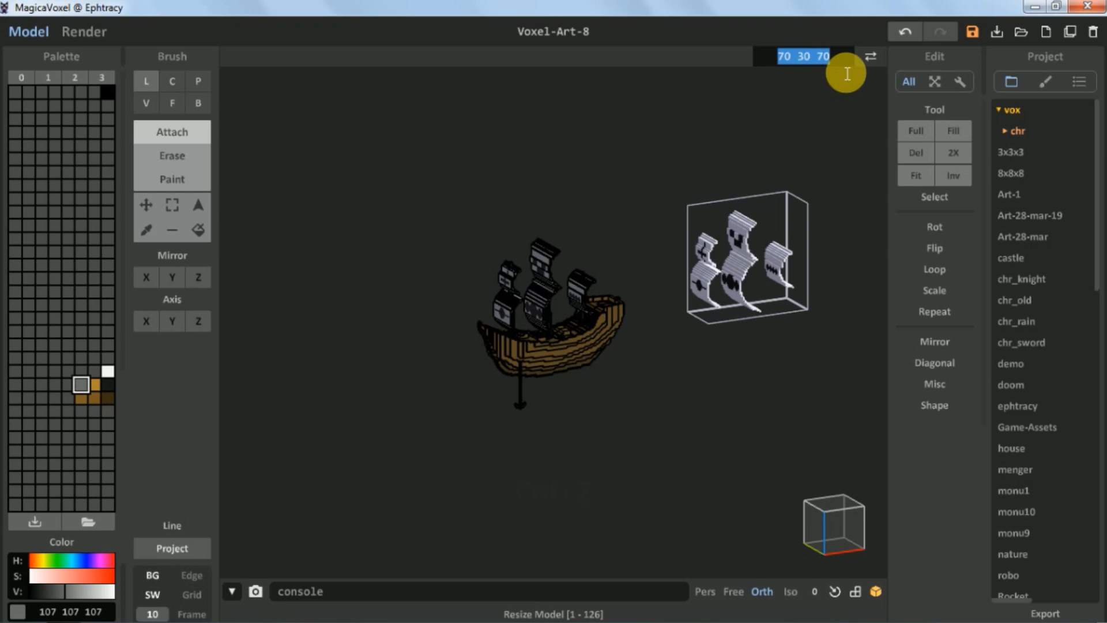
type("120")
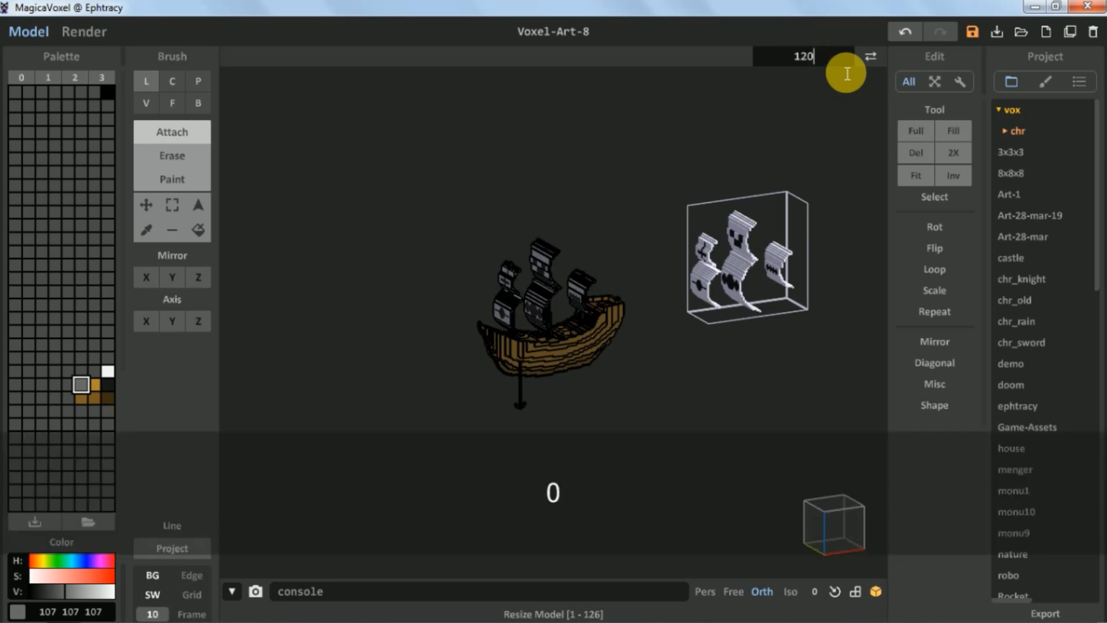
key("BackSpace")
key("BackSpace")
key("BackSpace")
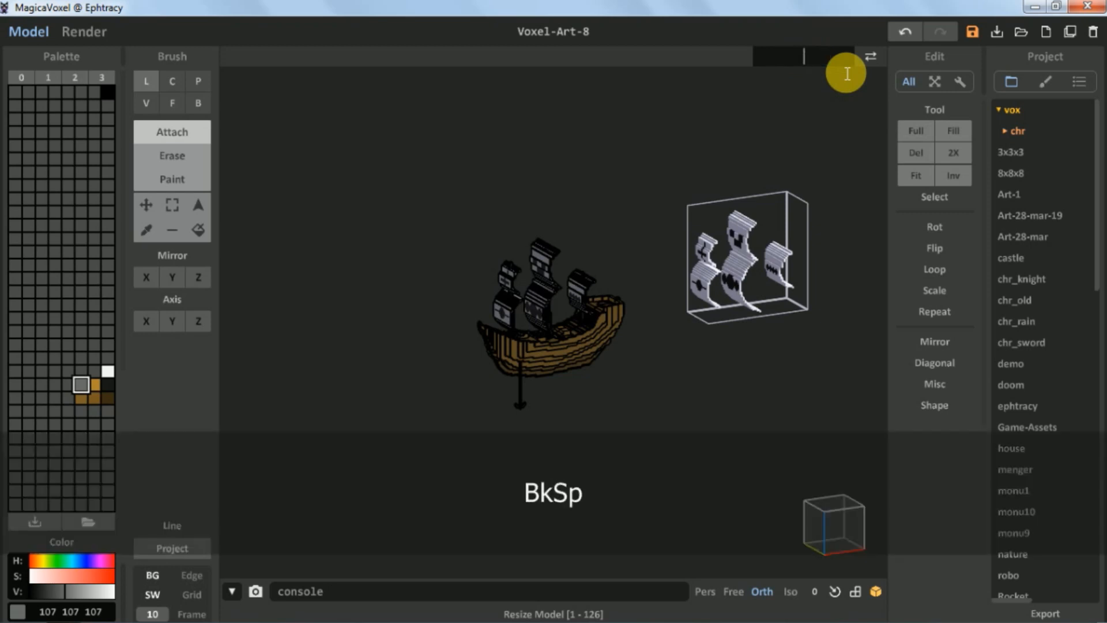
type("126")
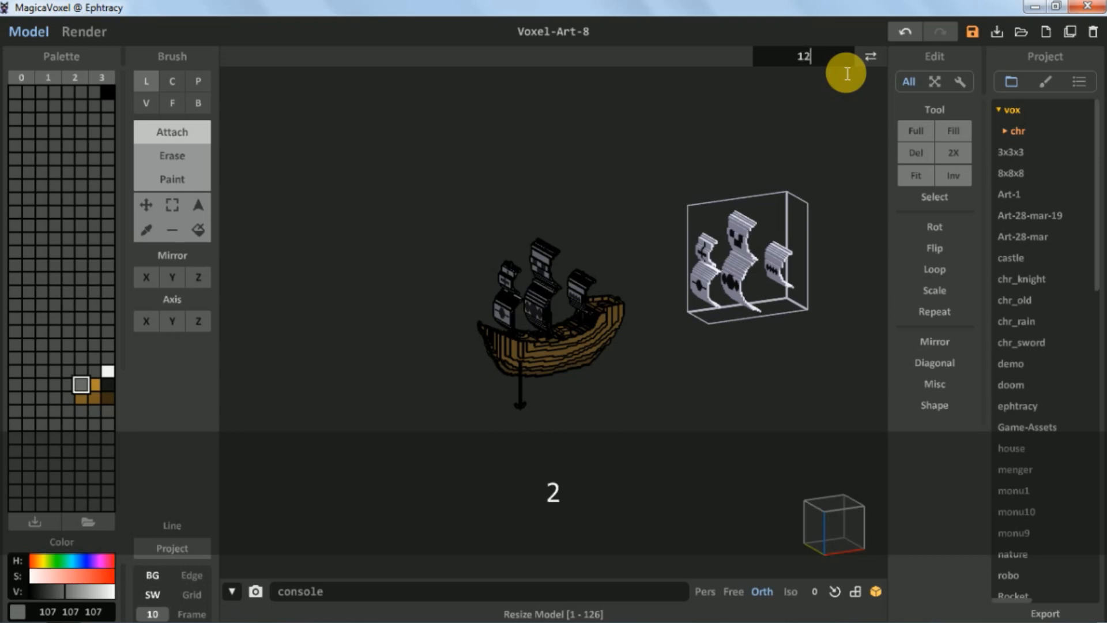
key("Return")
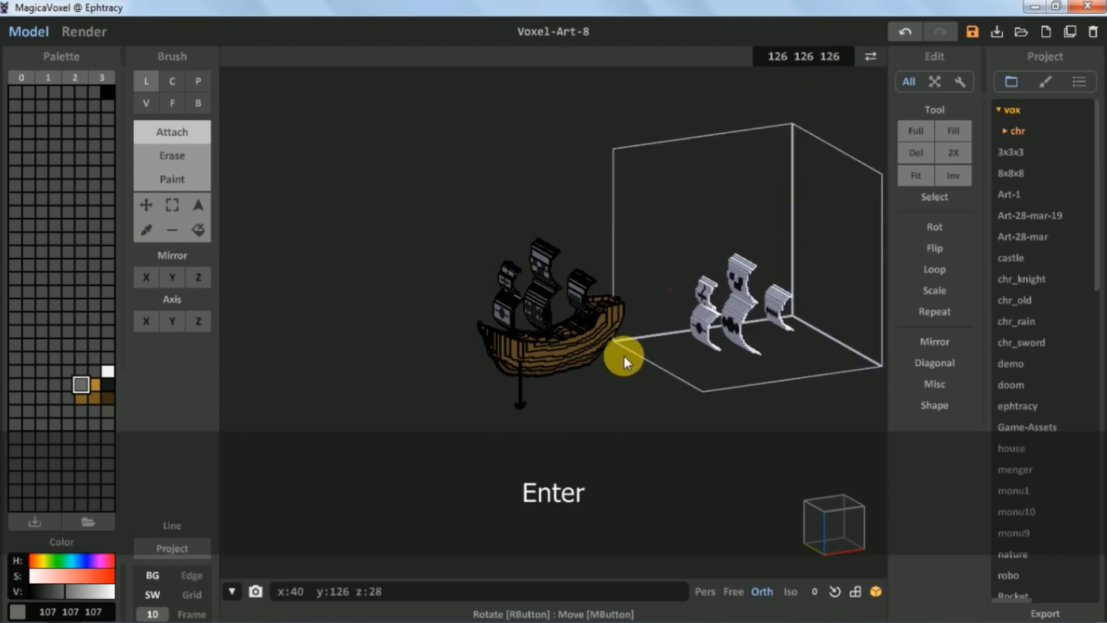
- Empty the sails copy's volume by resizing it to 1 1 1 and back to 126 126 126
left_click(853, 60)
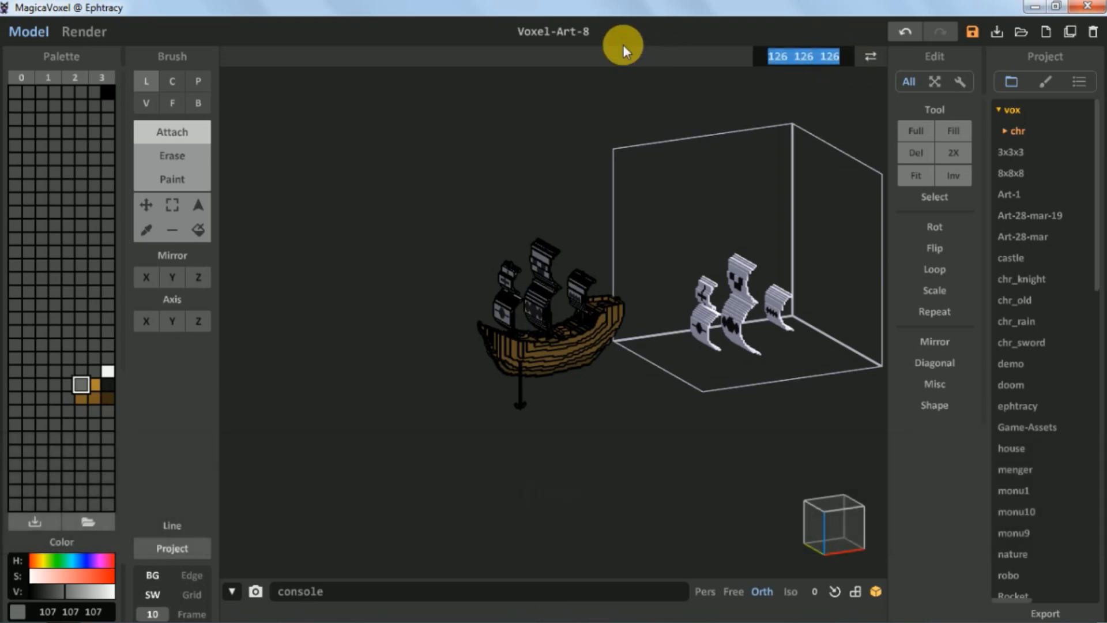
type("1")
key("Return")
left_click(830, 70)
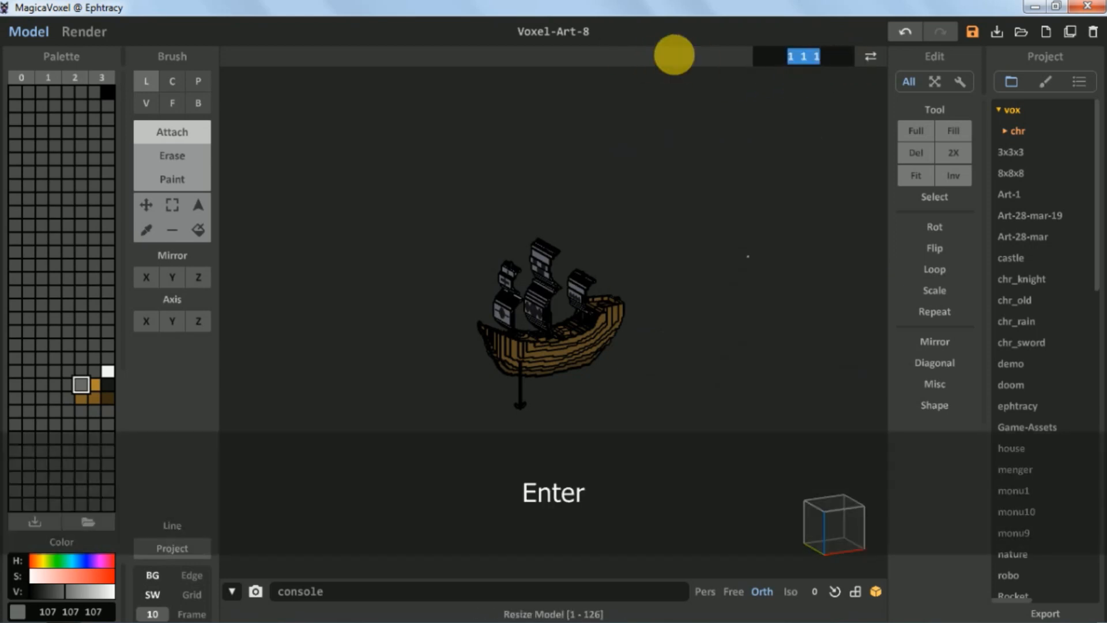
type("12")
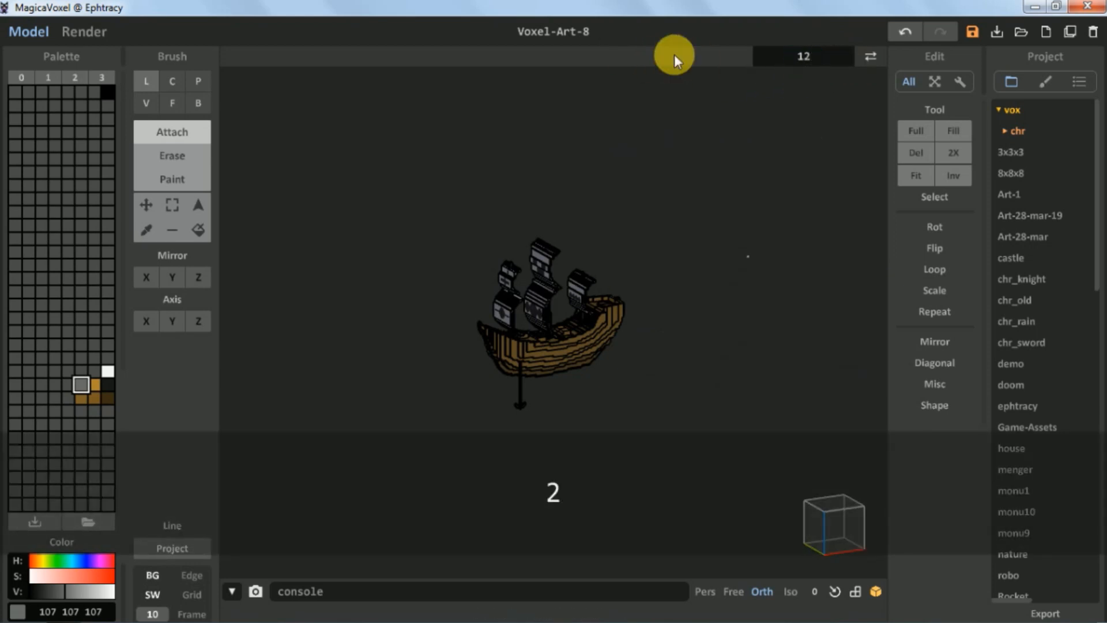
type("6")
key("Return")
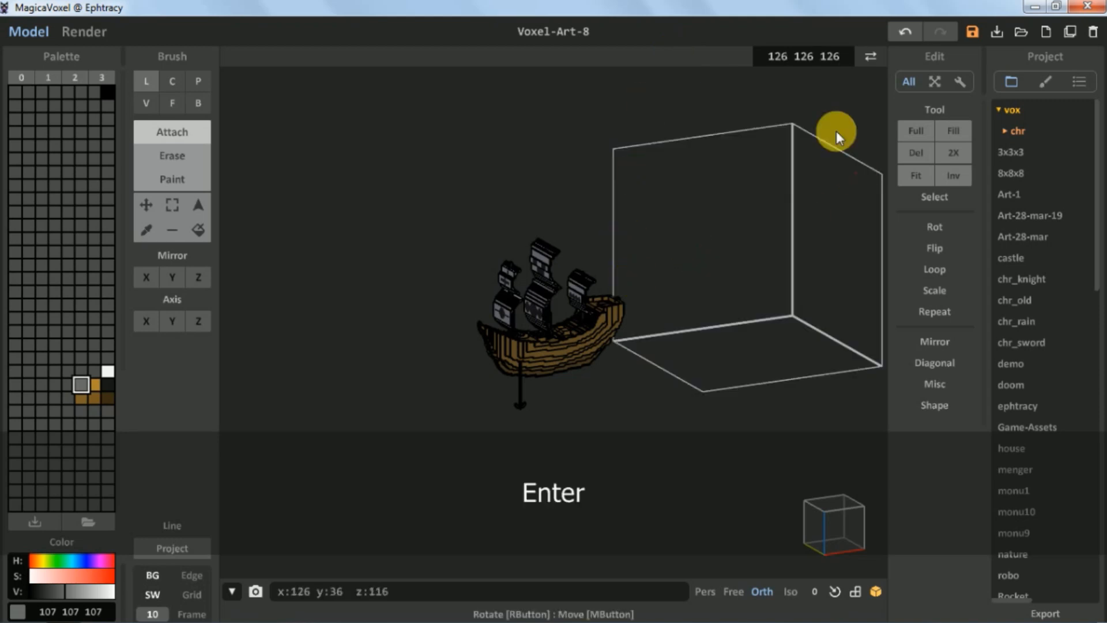
- Place the empty volume on the ground in the world editor and move it along X until it is centred around the ship
left_click(871, 55)
left_click(933, 394)
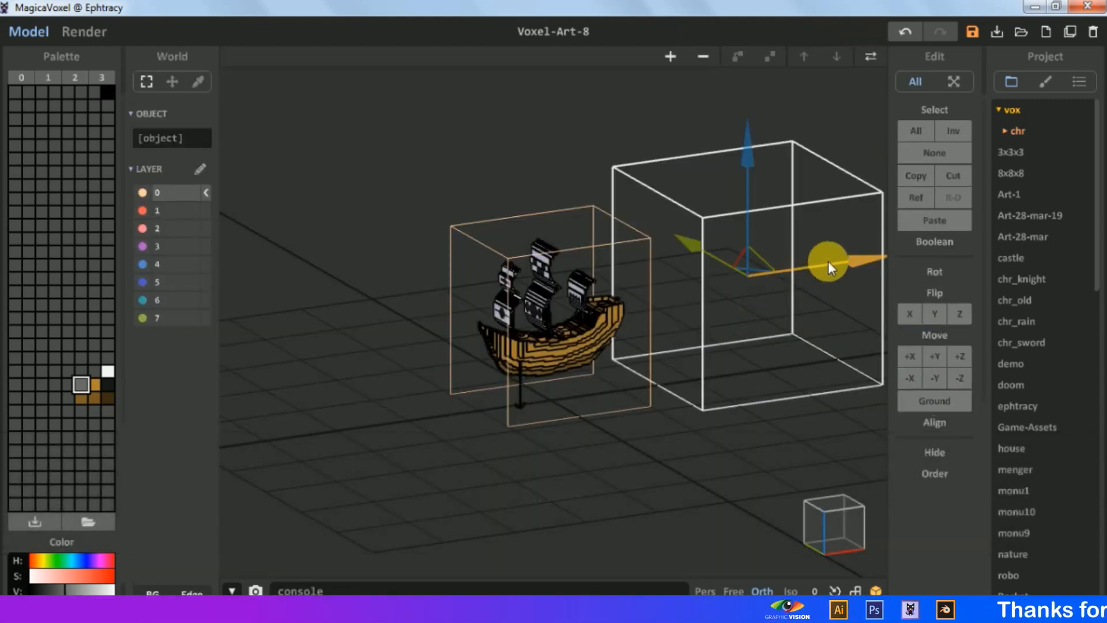
left_click_drag(829, 261, 650, 333)
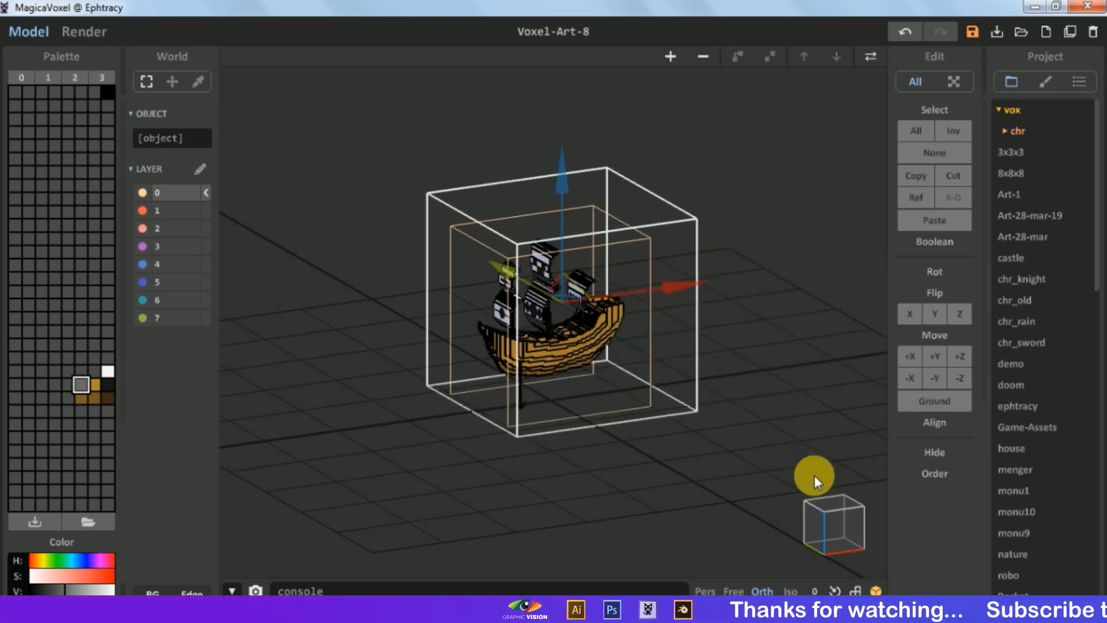
left_click(836, 504)
mouse_move(713, 313)
left_mouse_down()
mouse_move(698, 324)
mouse_move(697, 314)
left_mouse_up()
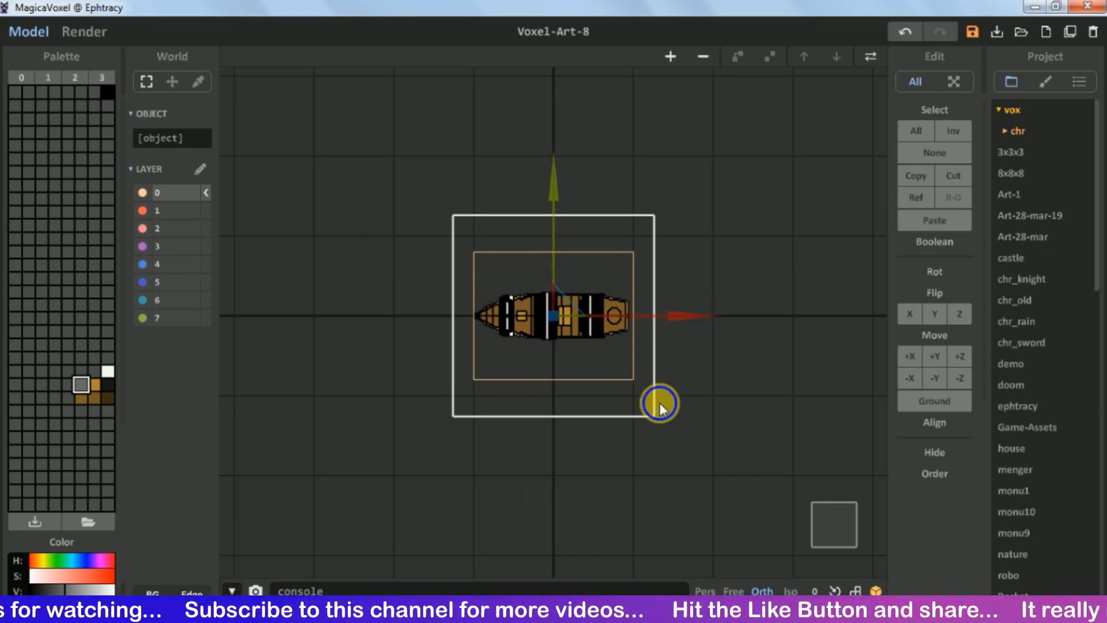
- Orbit to a perspective of the ship and open the empty volume around it for voxel editing
right_click_drag(660, 402, 695, 299)
scroll(669, 323, "up", 5)
middle_click_drag(590, 365, 589, 327)
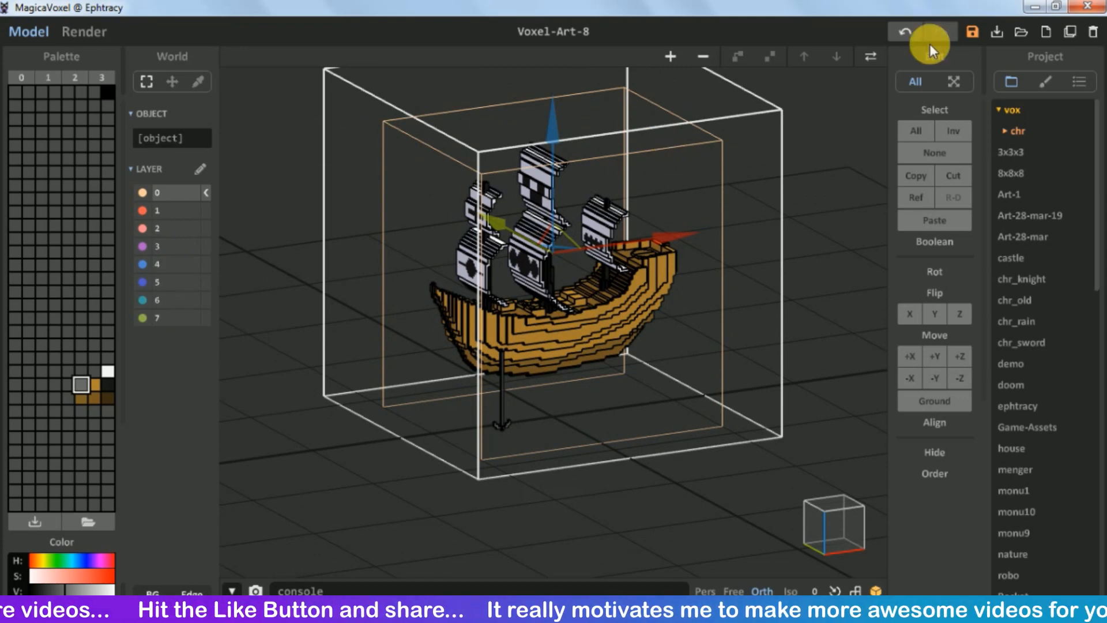
left_click(874, 53)
right_click_drag(617, 231, 627, 240)
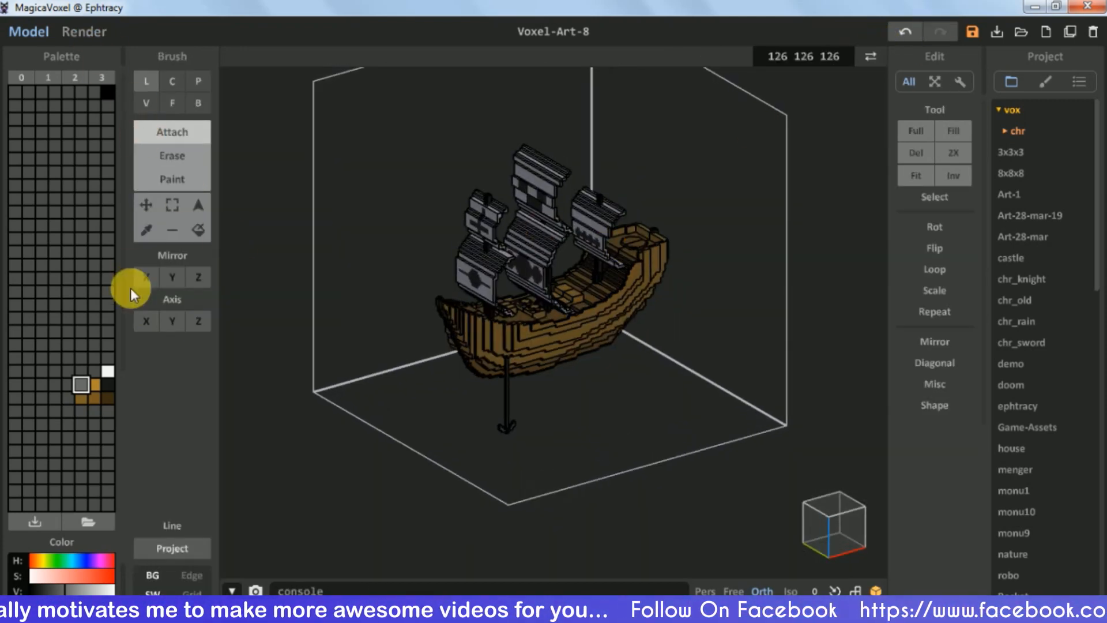
- Set an unused palette colour to turquoise for the water, RGB 96 255 186
left_click(108, 411)
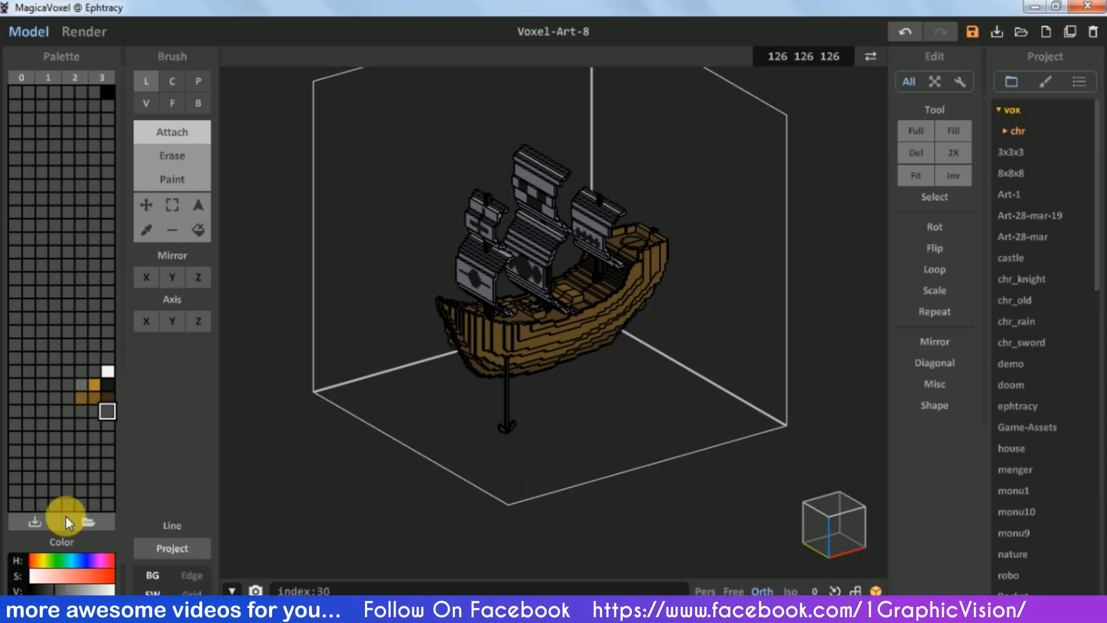
left_click(54, 561)
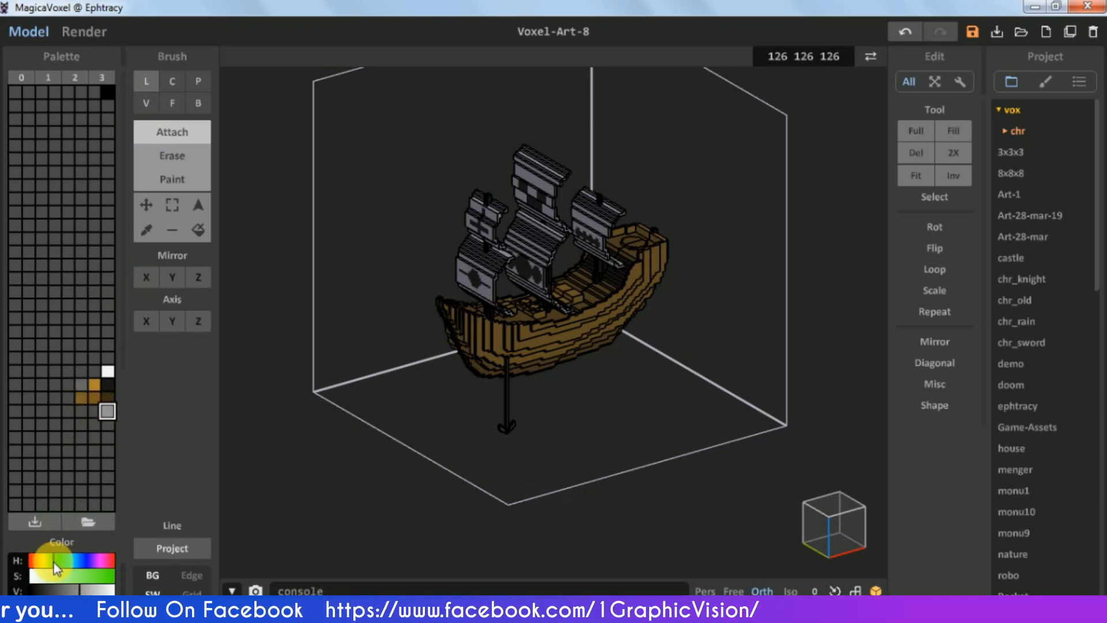
left_click(70, 575)
left_click_drag(84, 592, 134, 590)
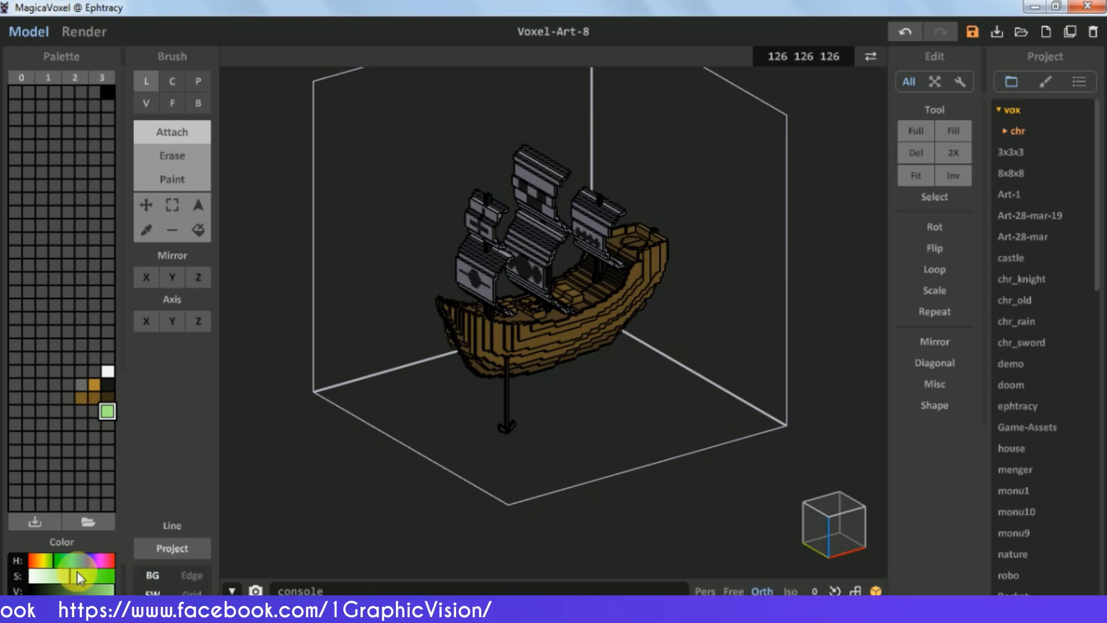
left_click(71, 559)
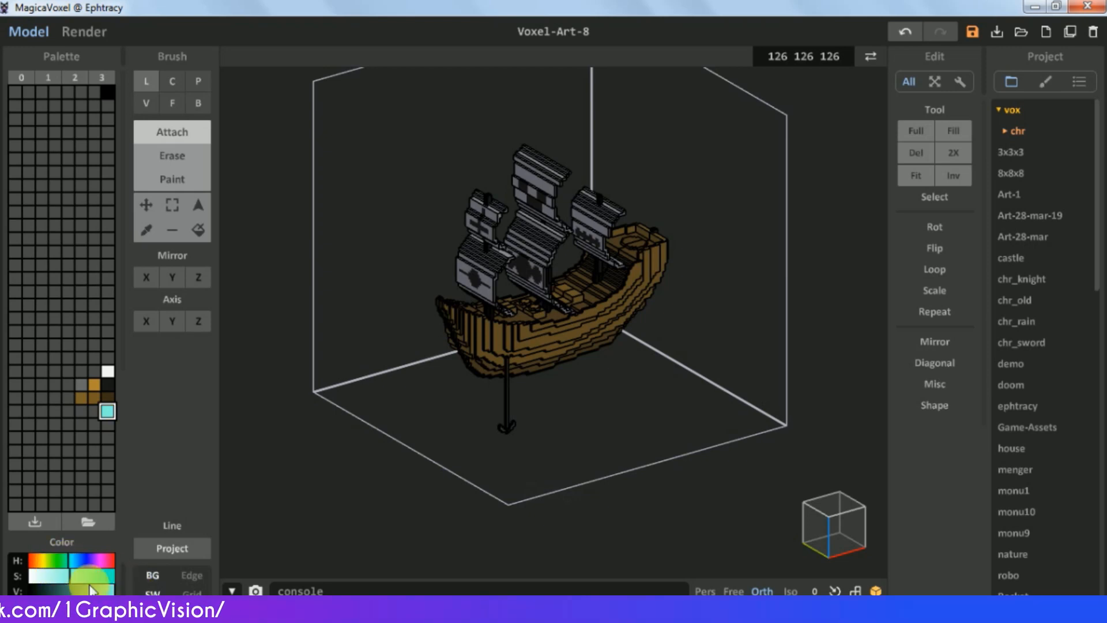
left_click(83, 575)
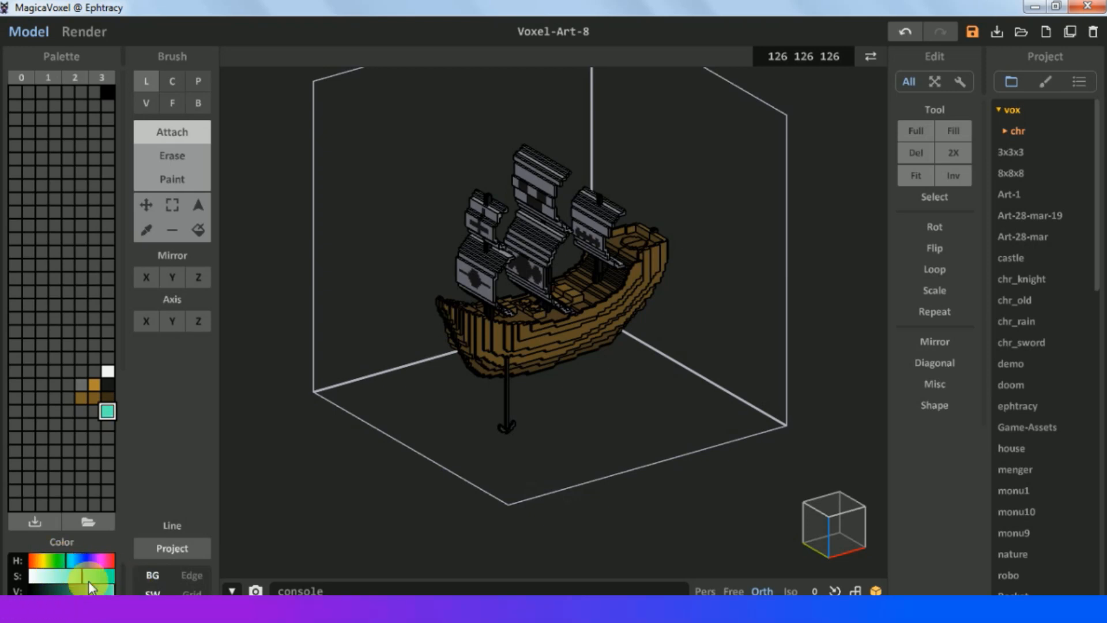
- Fill the volume's floor with turquoise using the Face brush and extrude it up into a water block around the lower hull
left_click(172, 104)
left_click(603, 403)
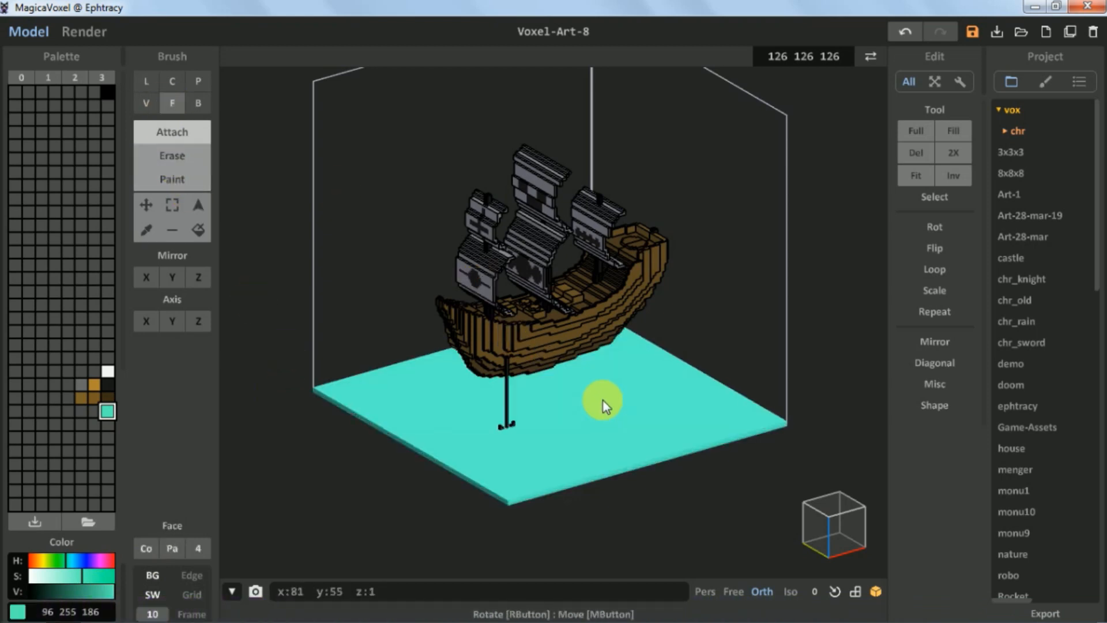
left_click_drag(604, 404, 588, 378)
- Switch to rendering and set the image size to 1200 by 800
key("Tab")
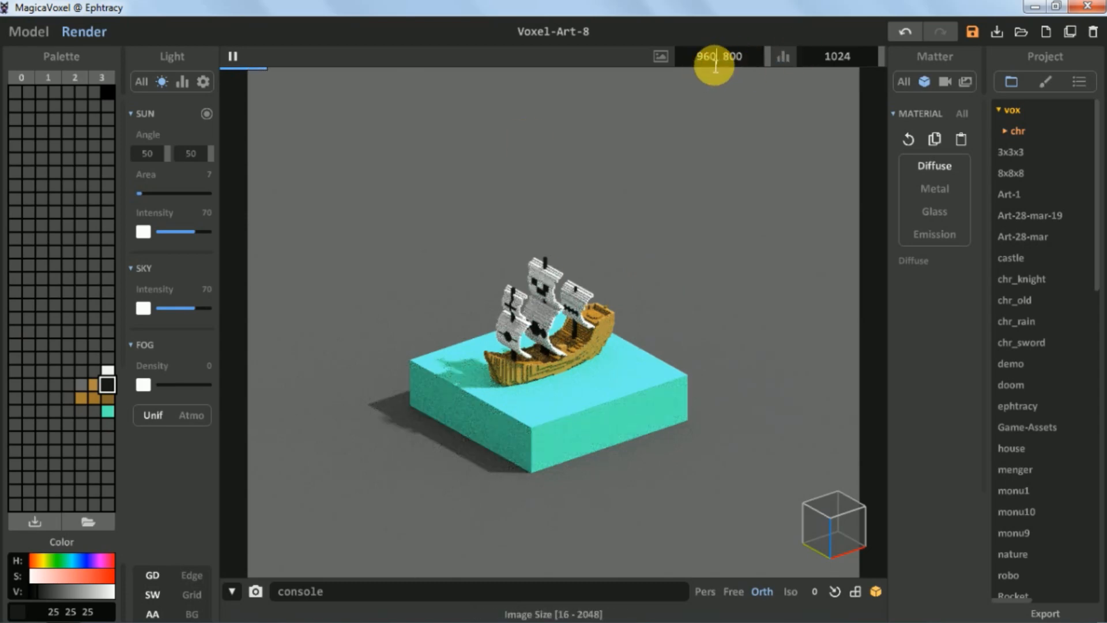
key("BackSpace")
key("BackSpace")
key("BackSpace")
type("1200")
key("Return")
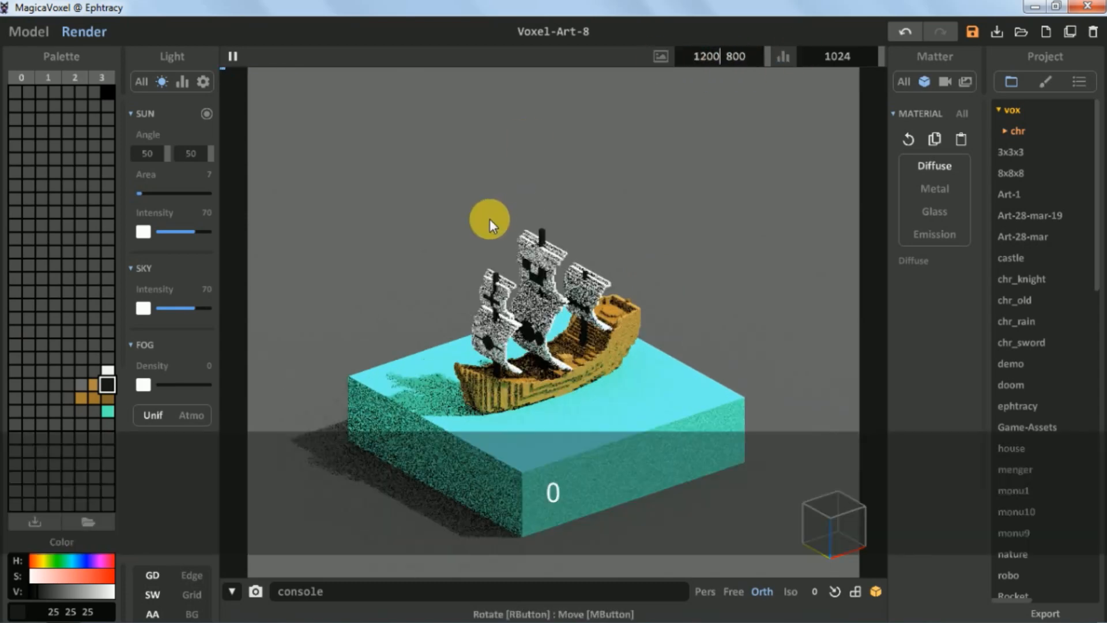
- Mix a pale yellow palette colour, RGB 255 248 155, and apply it to the sunlight
left_click(107, 291)
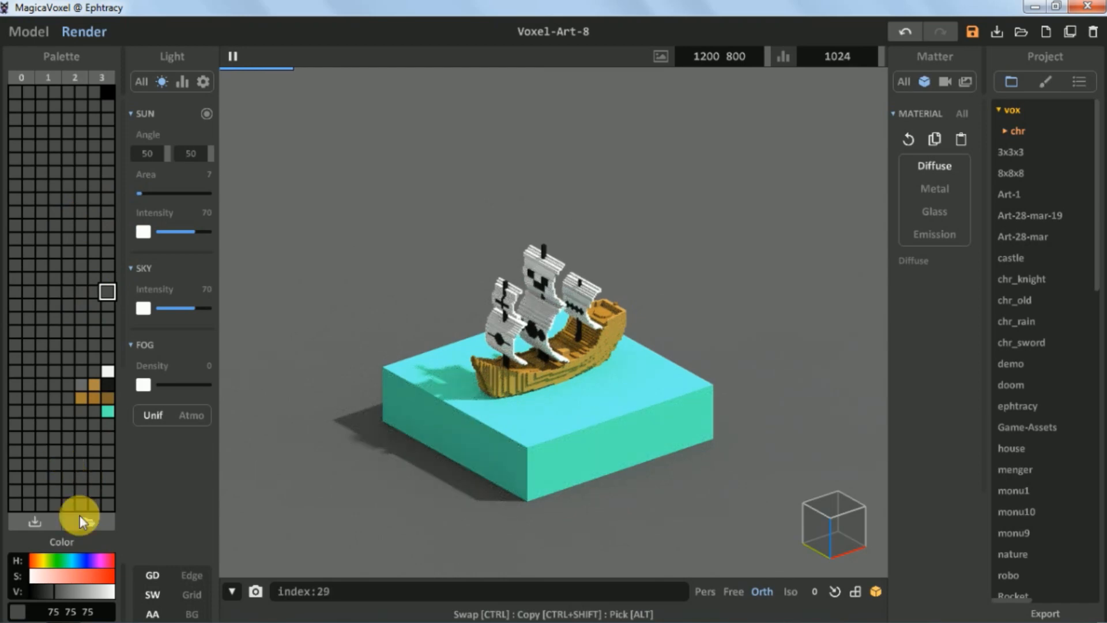
left_click(43, 561)
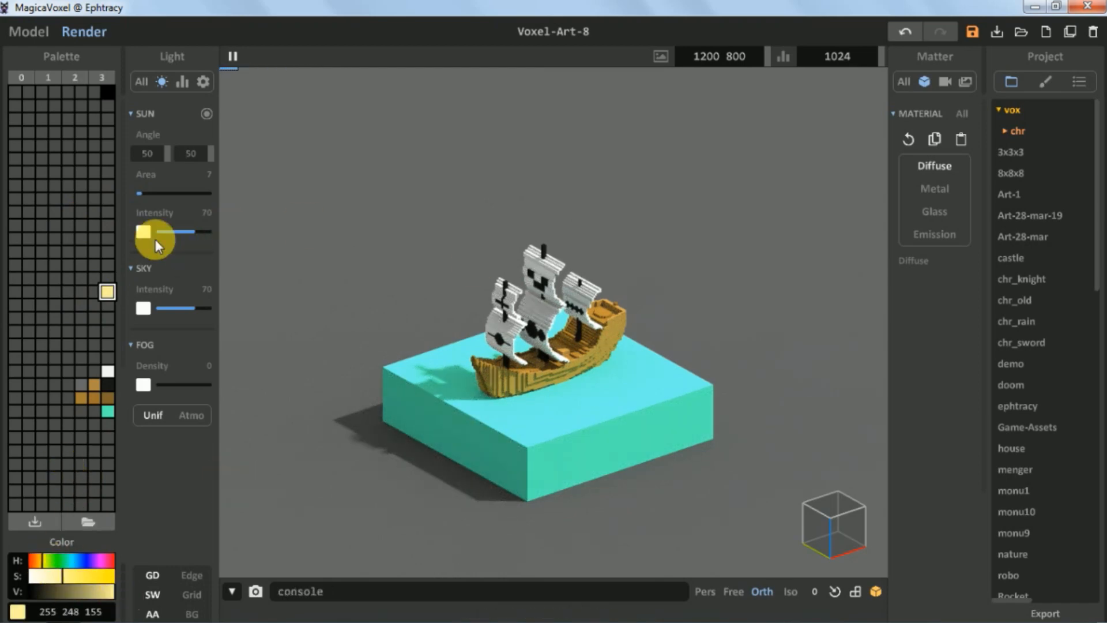
- Mix a light turquoise palette colour, RGB 141 255 199, and apply it to the sky light
left_click(107, 305)
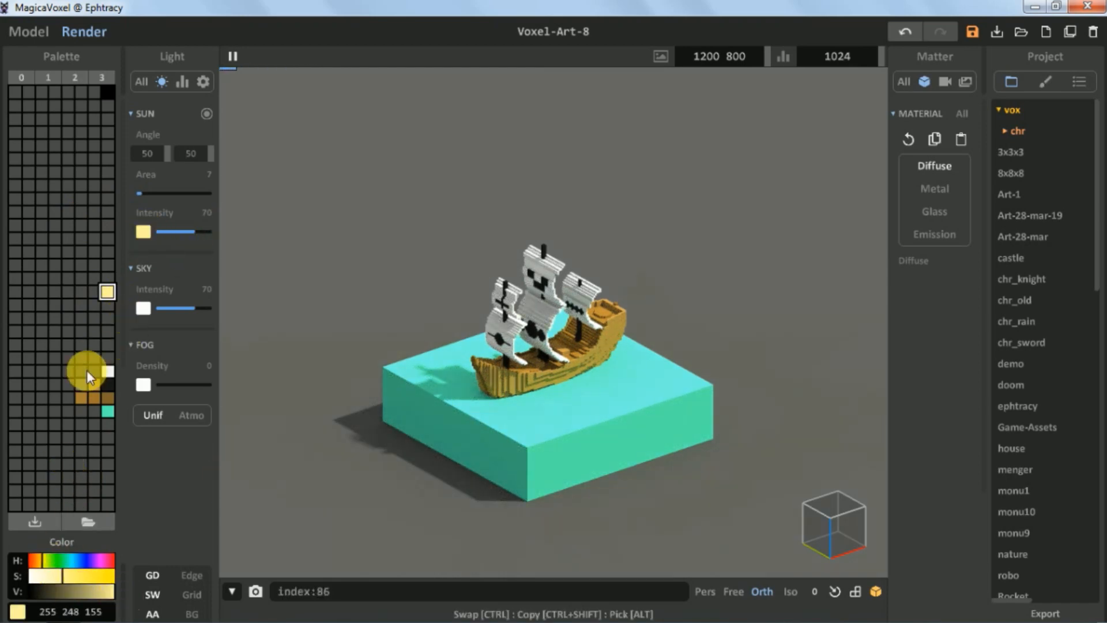
left_click(64, 561)
left_click(68, 580)
left_click_drag(105, 593, 117, 599)
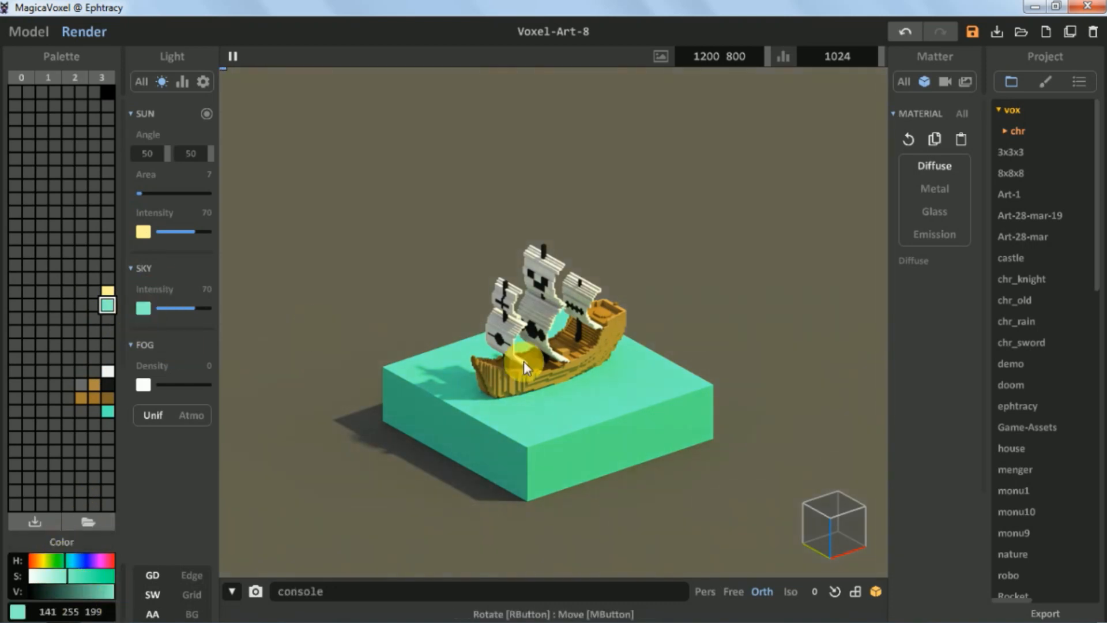
- Set the render's light bounce to 4
scroll(523, 362, "down", 1)
scroll(523, 361, "up", 3)
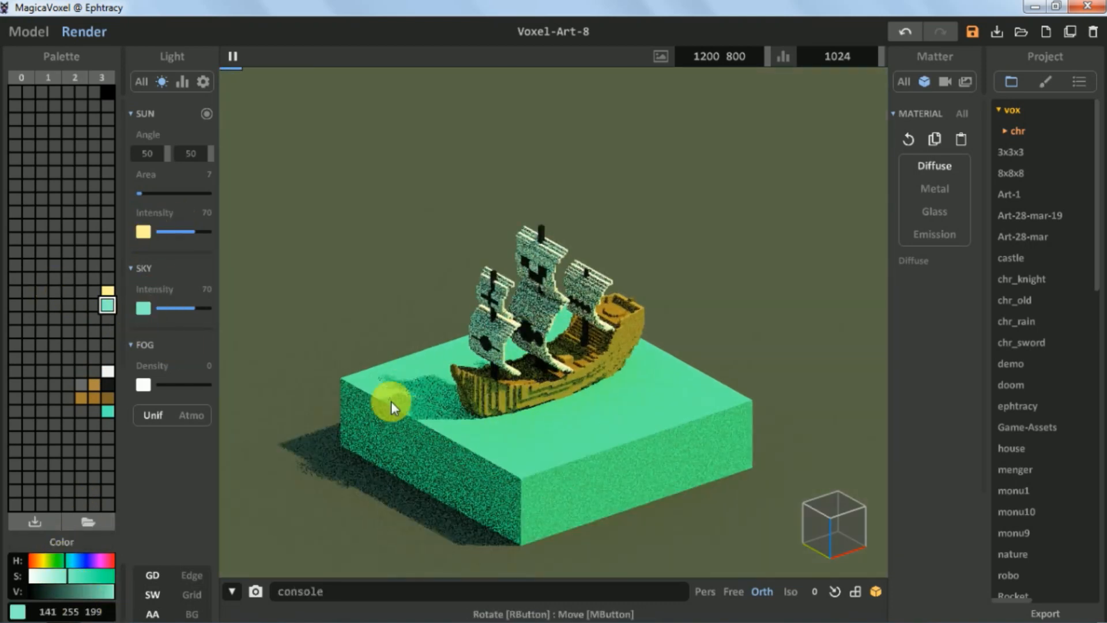
left_click(182, 81)
left_click(178, 201)
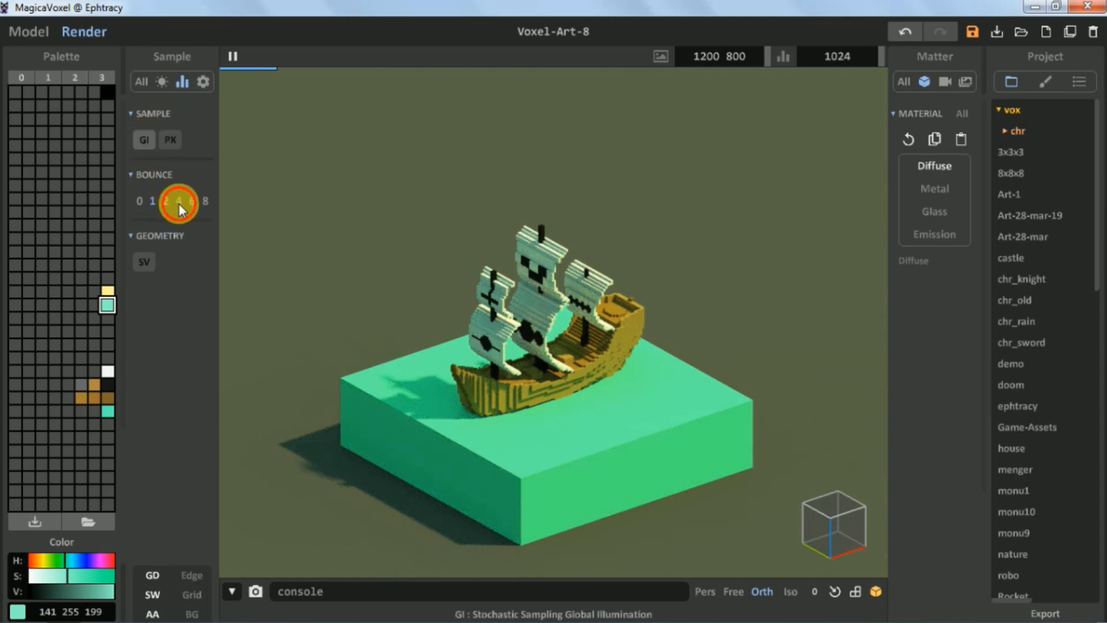
- Set the ground colour to pale yellow, RGB 255 230 149, and the sky light colour to salmon, RGB 255 144 141
left_click(203, 81)
left_click(94, 304)
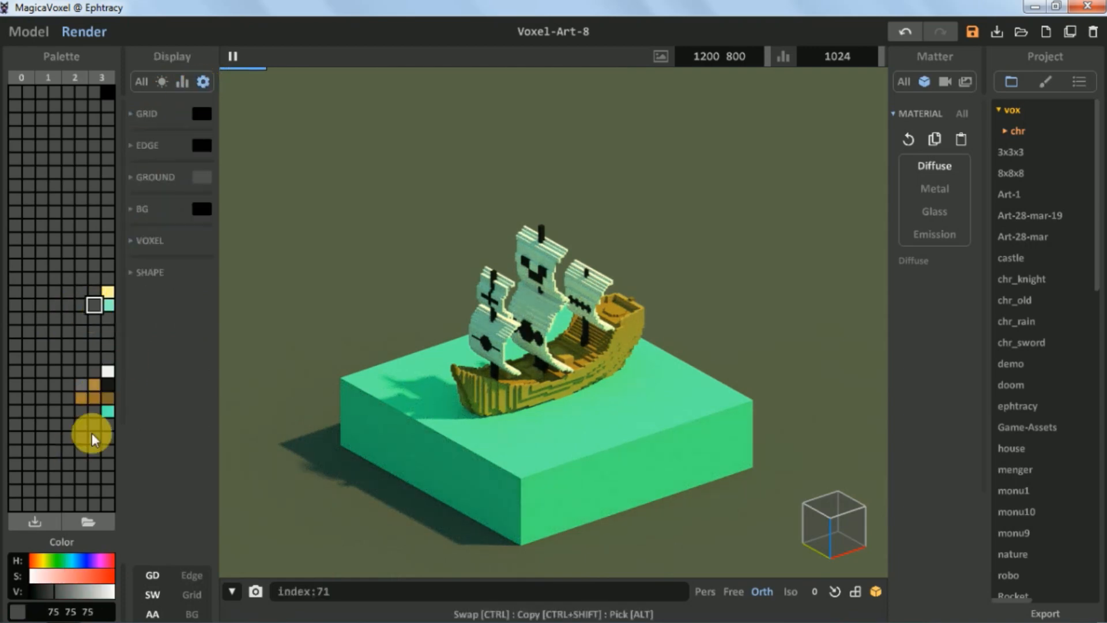
left_click(39, 561)
left_click(61, 577)
left_click(113, 593)
left_click(77, 576)
left_click(202, 177)
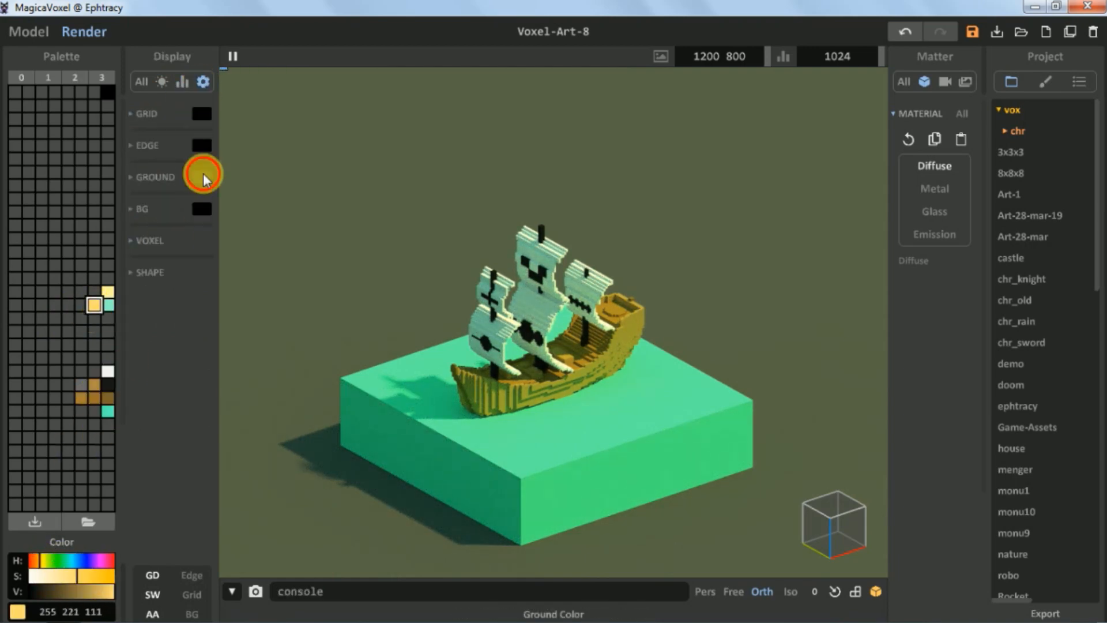
right_click_drag(453, 313, 519, 350)
left_click(64, 577)
left_click(202, 177)
scroll(511, 346, "up", 2)
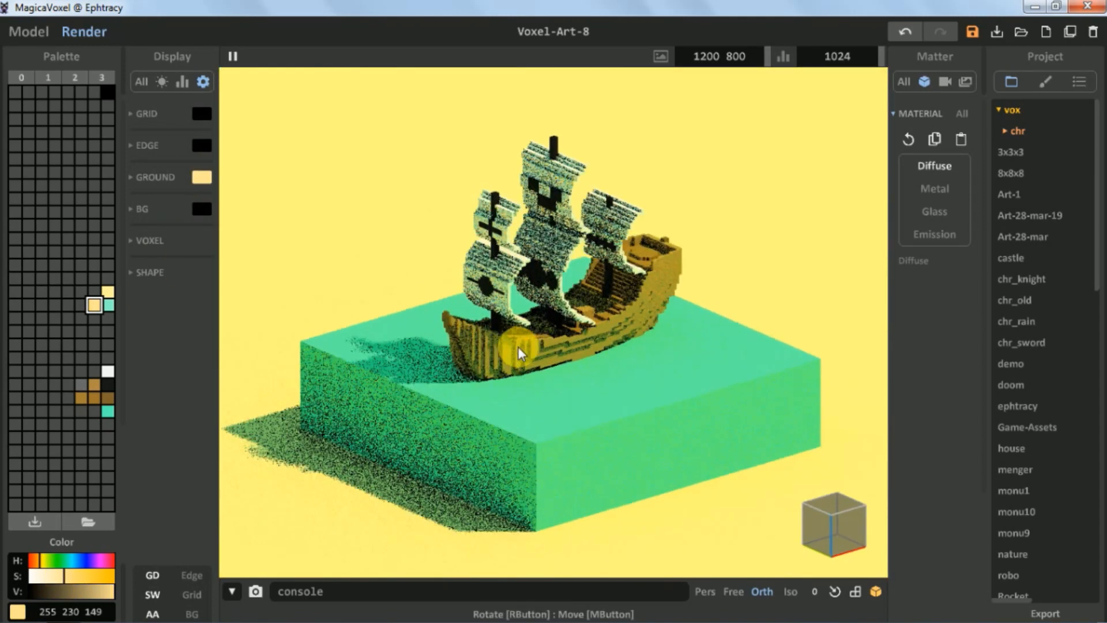
left_click(108, 306)
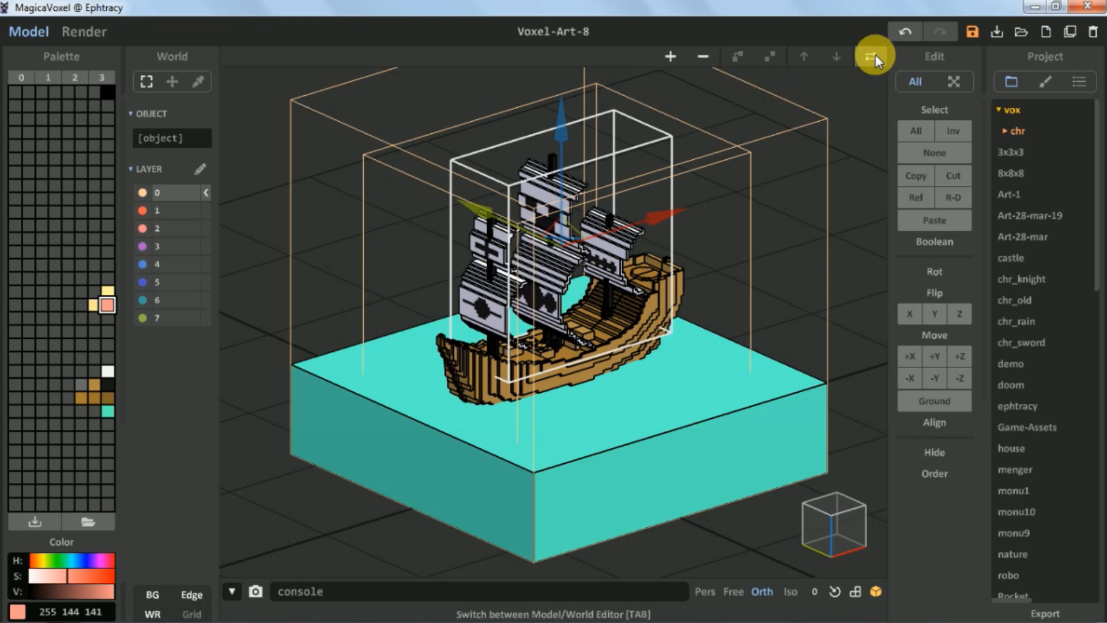
- Make the water block's turquoise a Glass material with Glass 100, Refract 1.0 and Attenuate 14
left_click(872, 56)
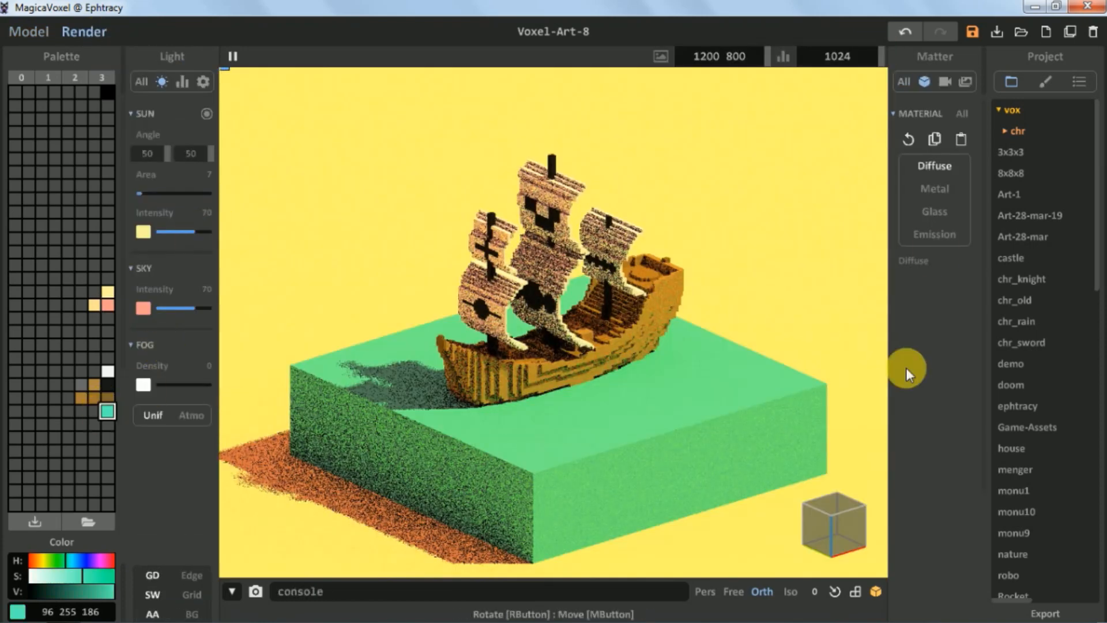
left_click(935, 211)
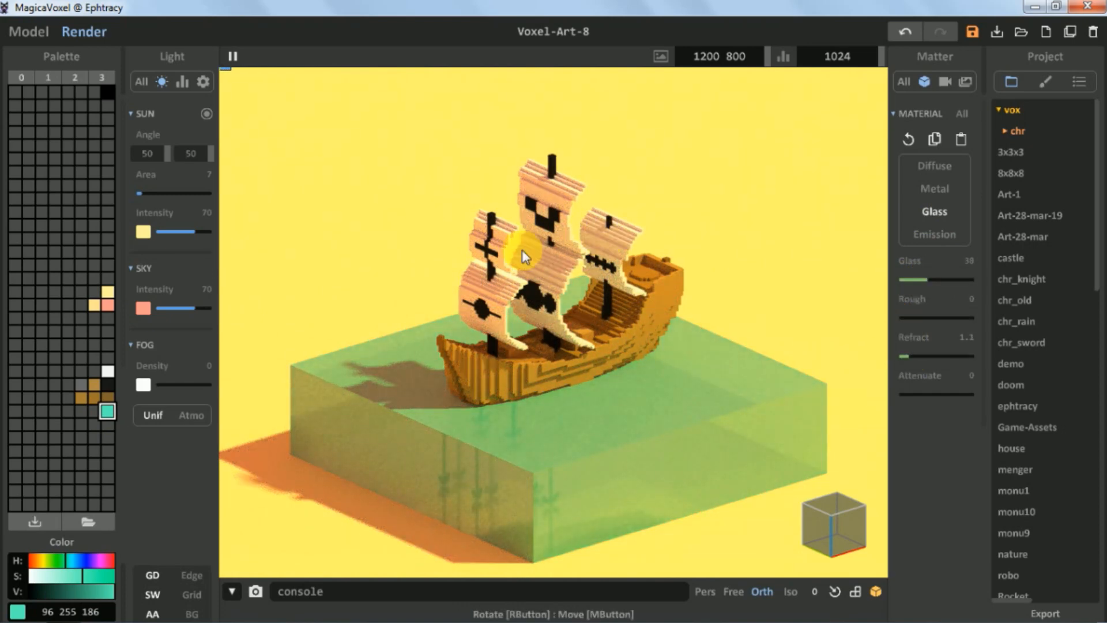
scroll(554, 287, "up", 1)
scroll(556, 288, "down", 1)
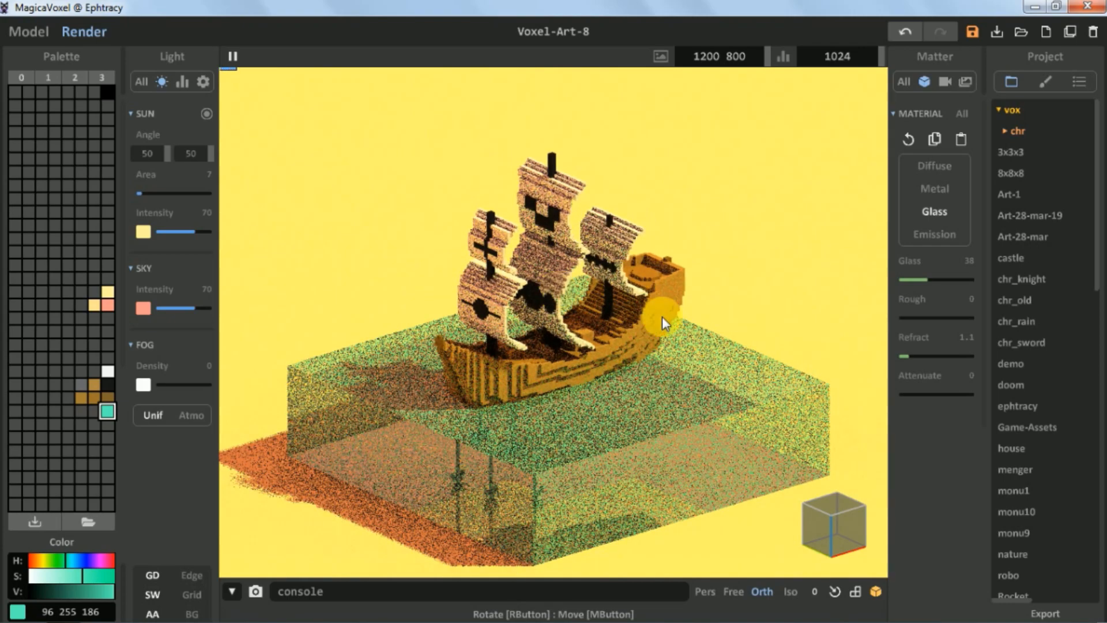
left_click(912, 395)
scroll(675, 337, "up", 1)
left_click(953, 279)
left_click(903, 356)
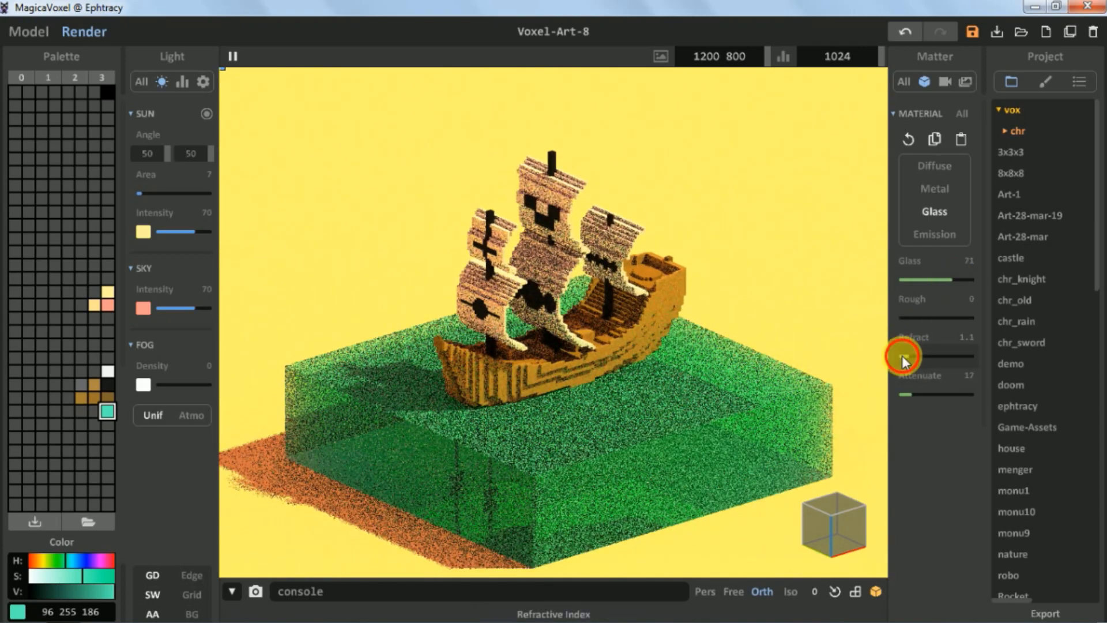
left_click(910, 395)
left_click(973, 280)
- Recolour the glass water to light blue, RGB 153 236 255
left_click(64, 576)
right_click_drag(519, 340, 508, 329)
scroll(509, 329, "down", 1)
scroll(508, 331, "up", 1)
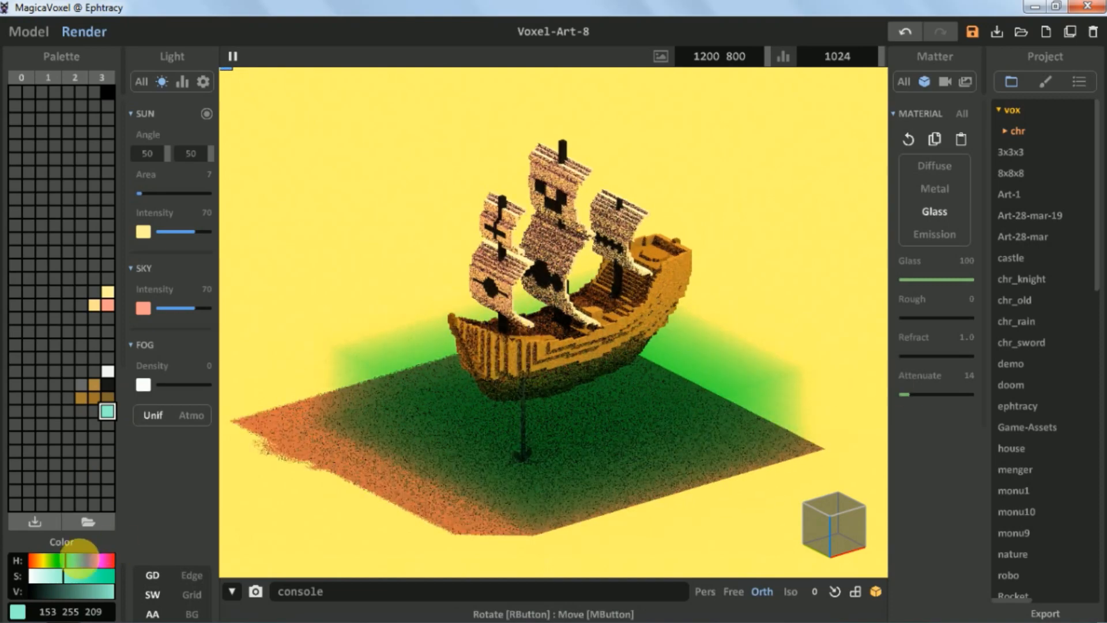
left_click_drag(73, 565, 80, 563)
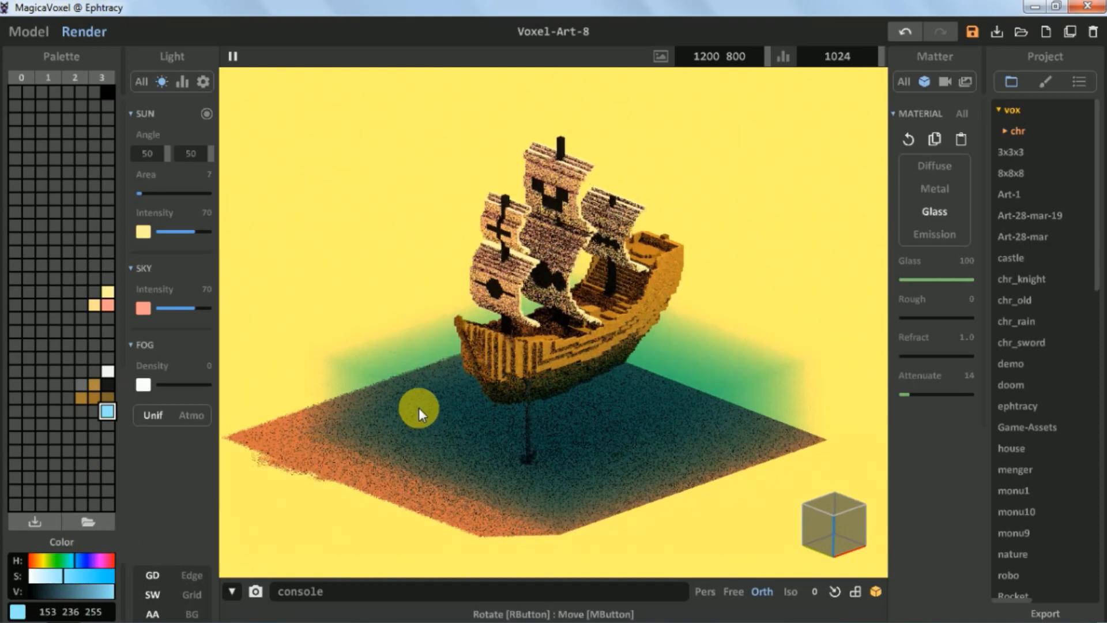
- Enable bloom for the camera and set its tone to ACES at 3.0 with exposure 3.7
left_click(946, 81)
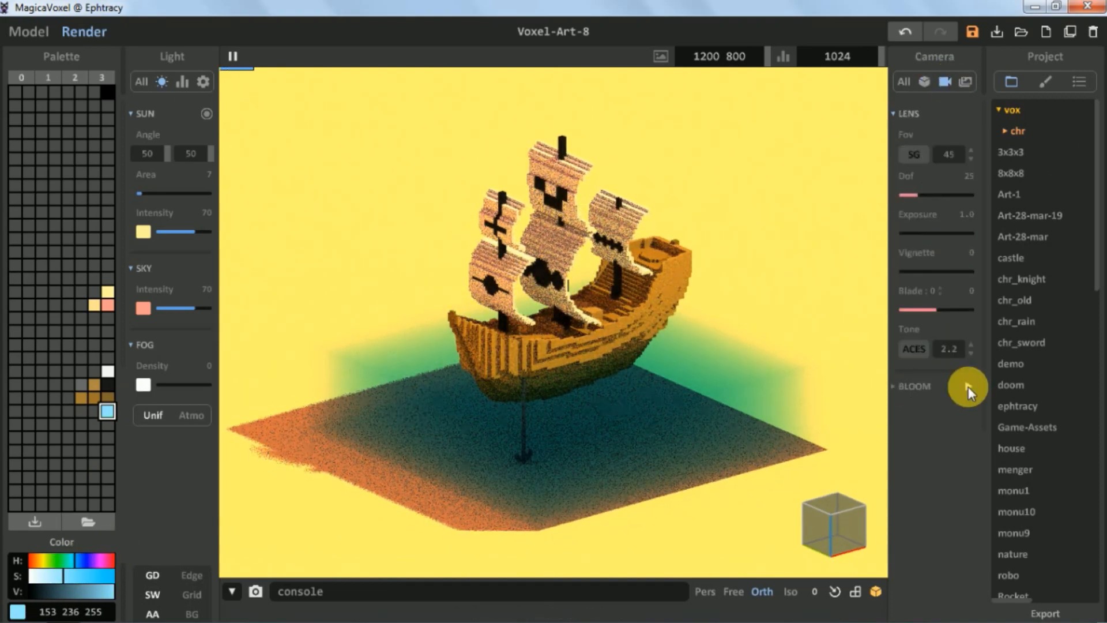
left_click(969, 387)
left_click_drag(972, 349, 914, 358)
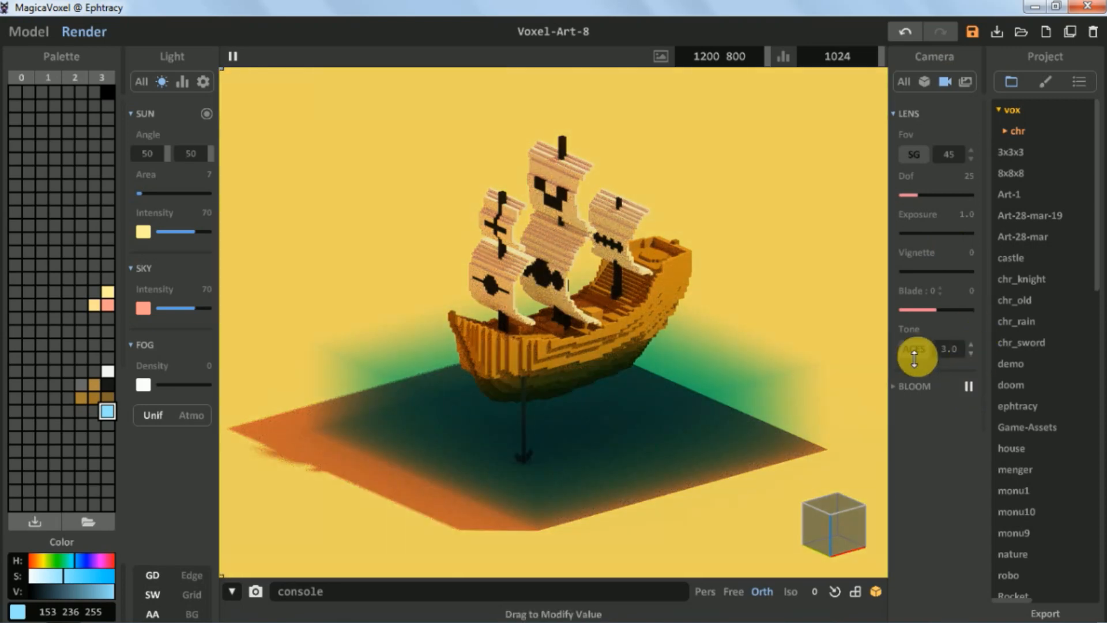
left_click(910, 233)
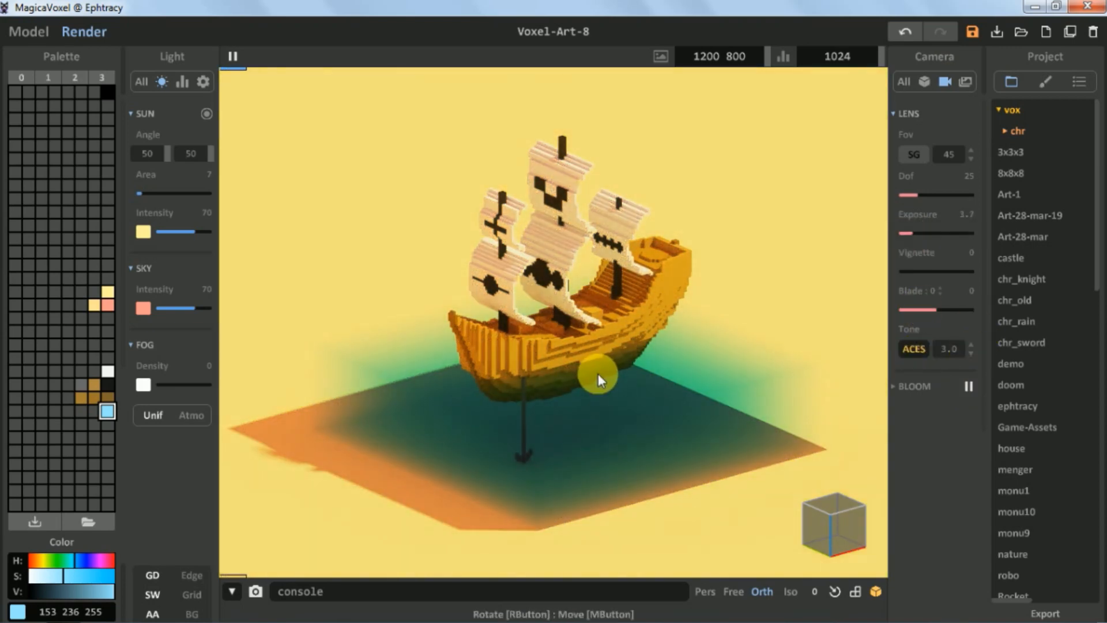